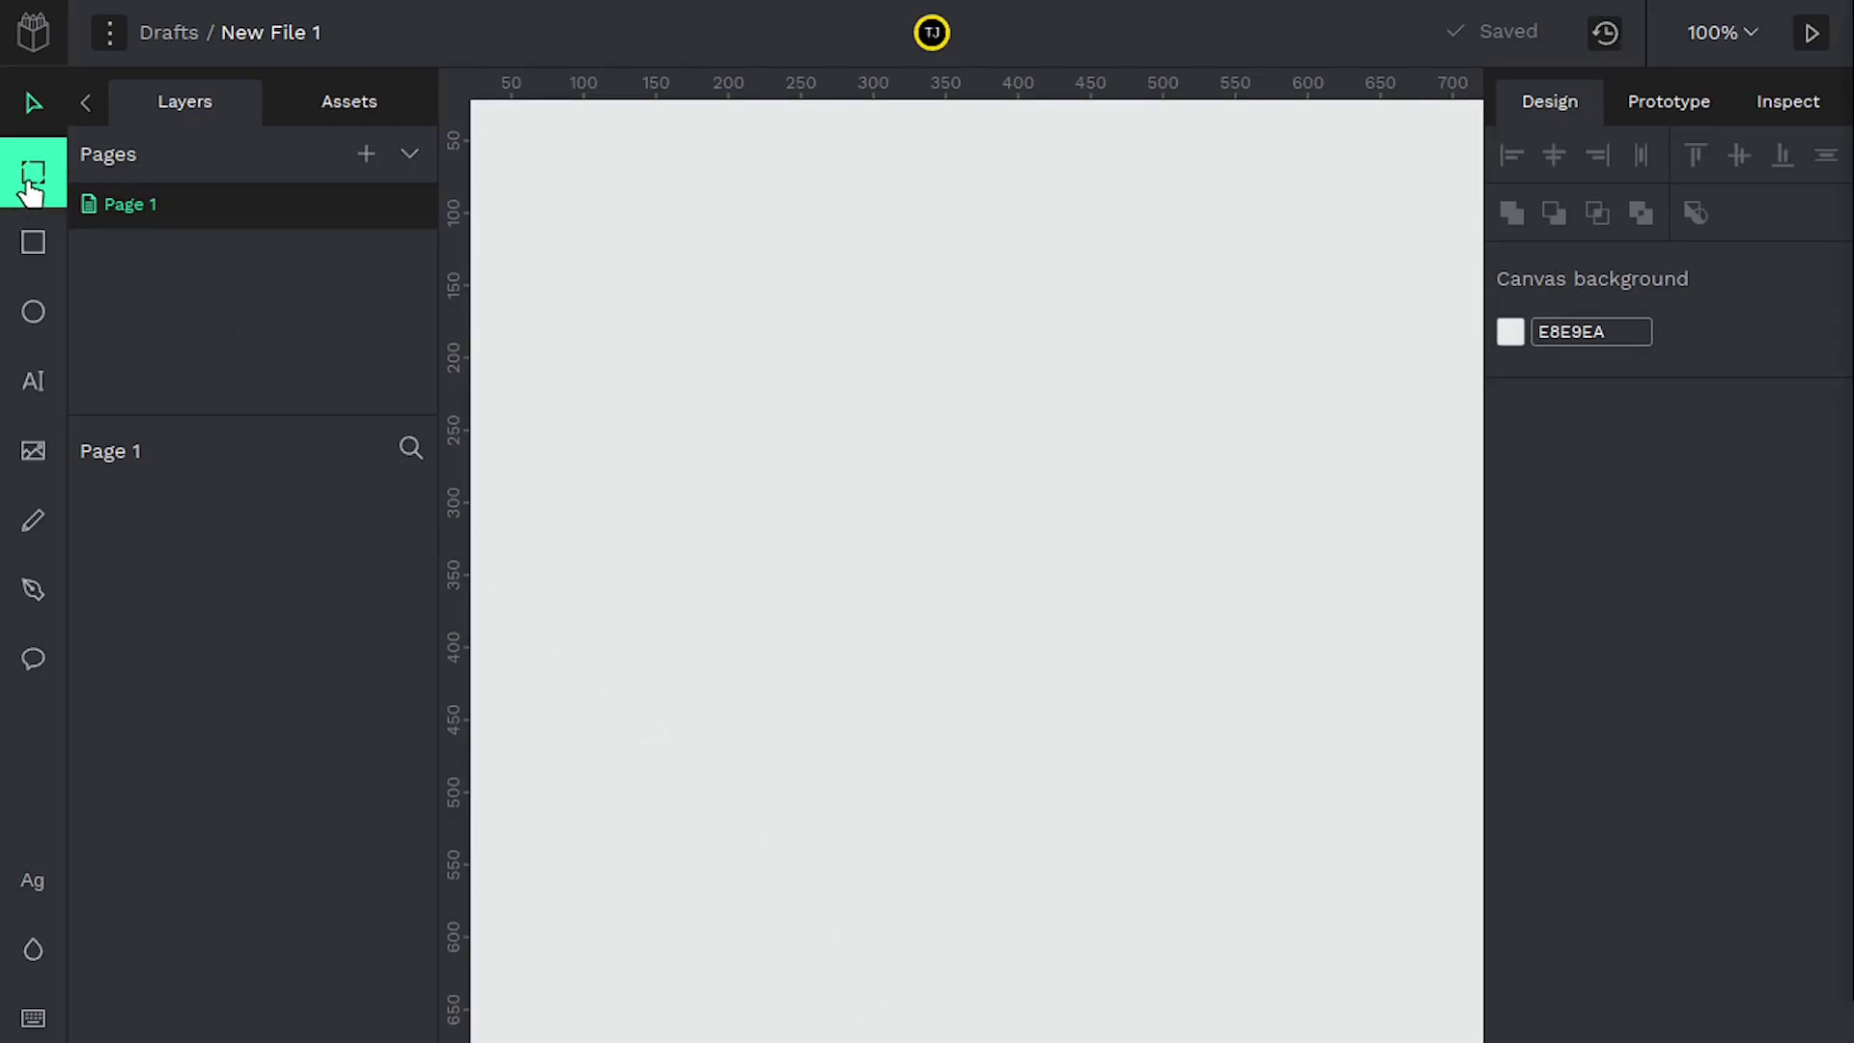
Draw a grey rectangle on the page and shrink it slightly.
click(33, 241)
drag(563, 340, 937, 870)
drag(937, 338, 919, 443)
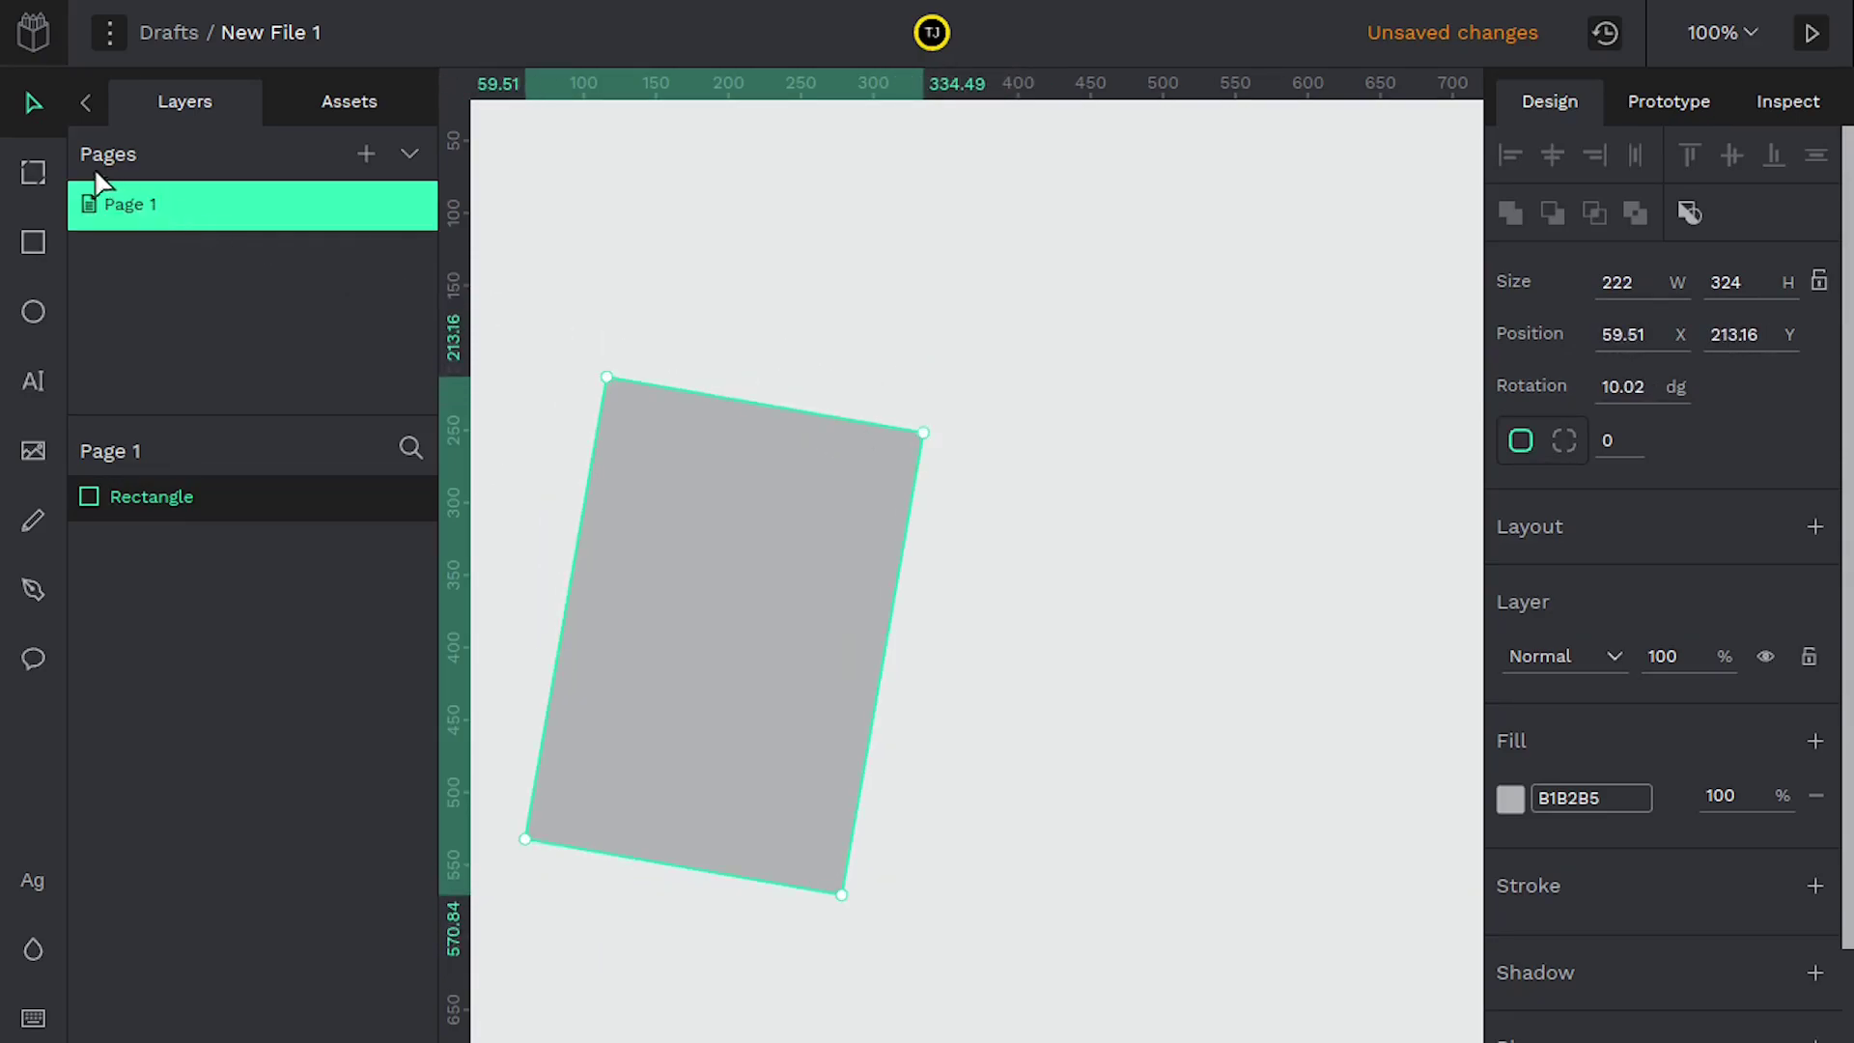
Draw a board right of the rectangle, tilted 6.4° with a shorter height.
click(34, 182)
drag(983, 322, 1329, 811)
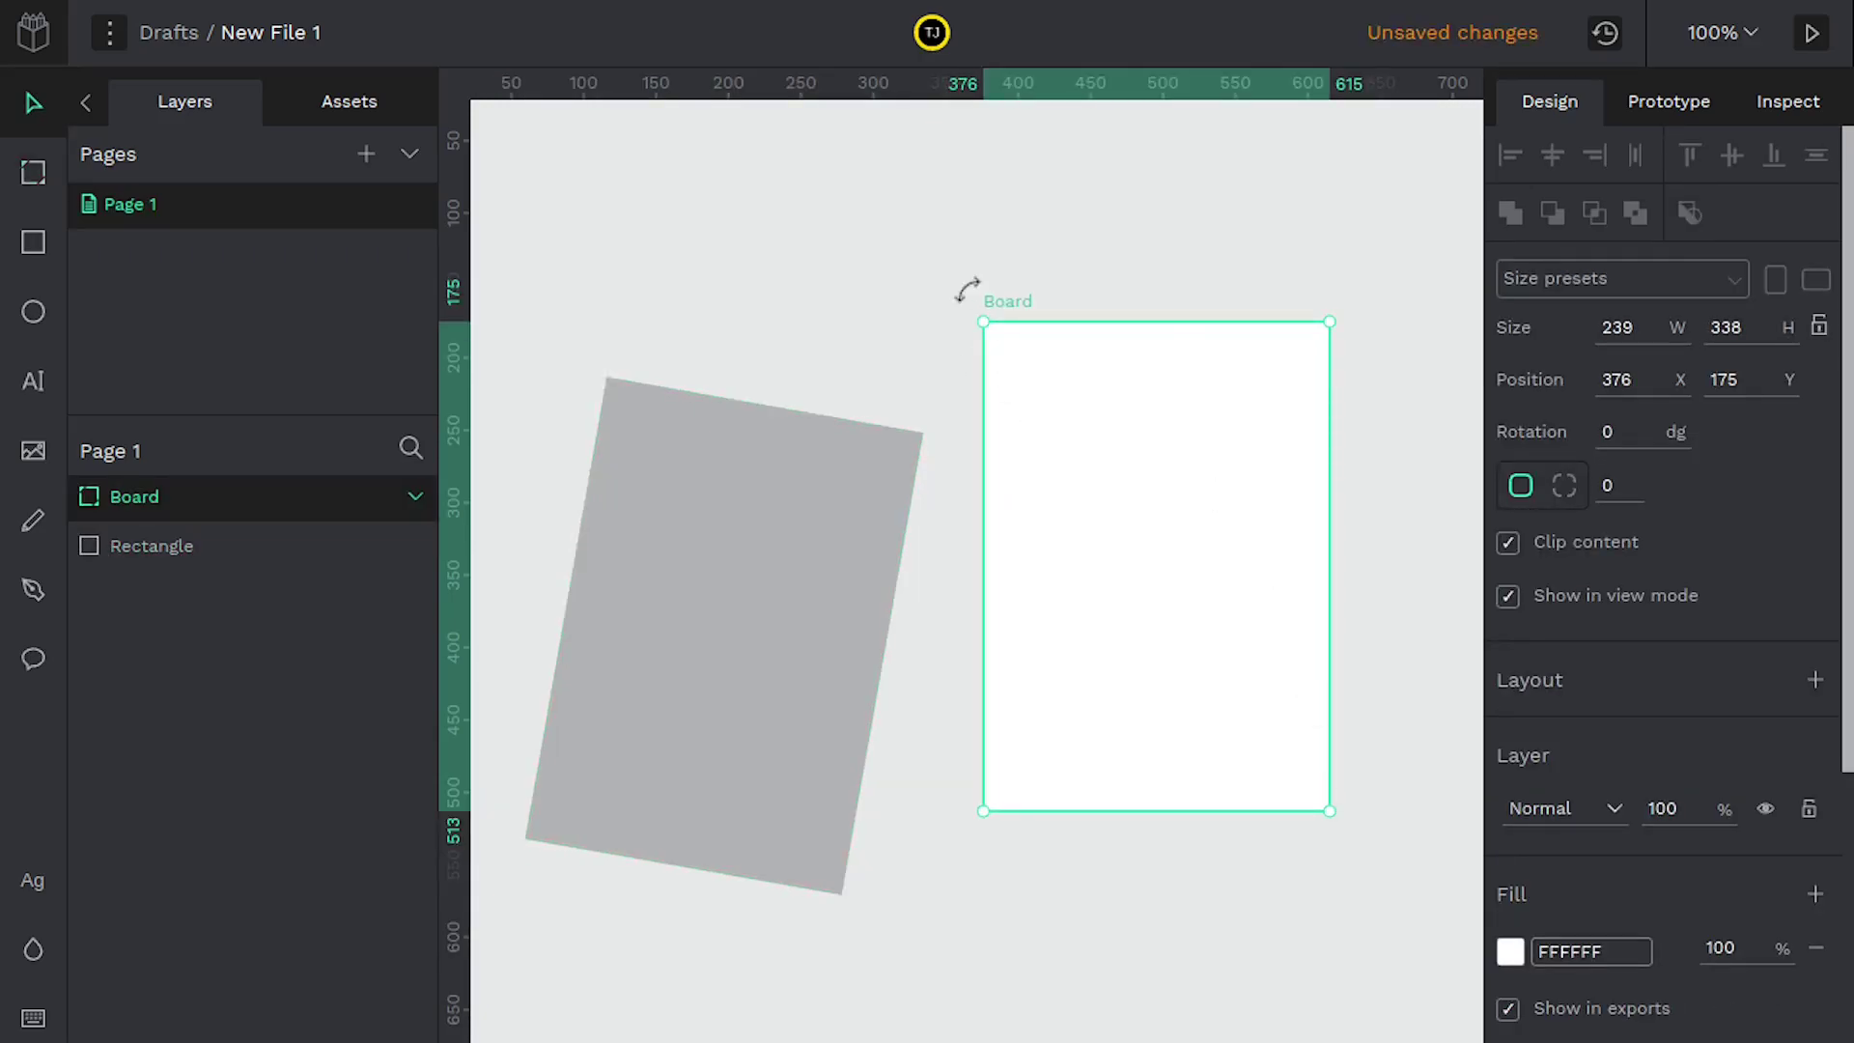
drag(966, 290, 1001, 363)
scroll(1642, 608, down, 4)
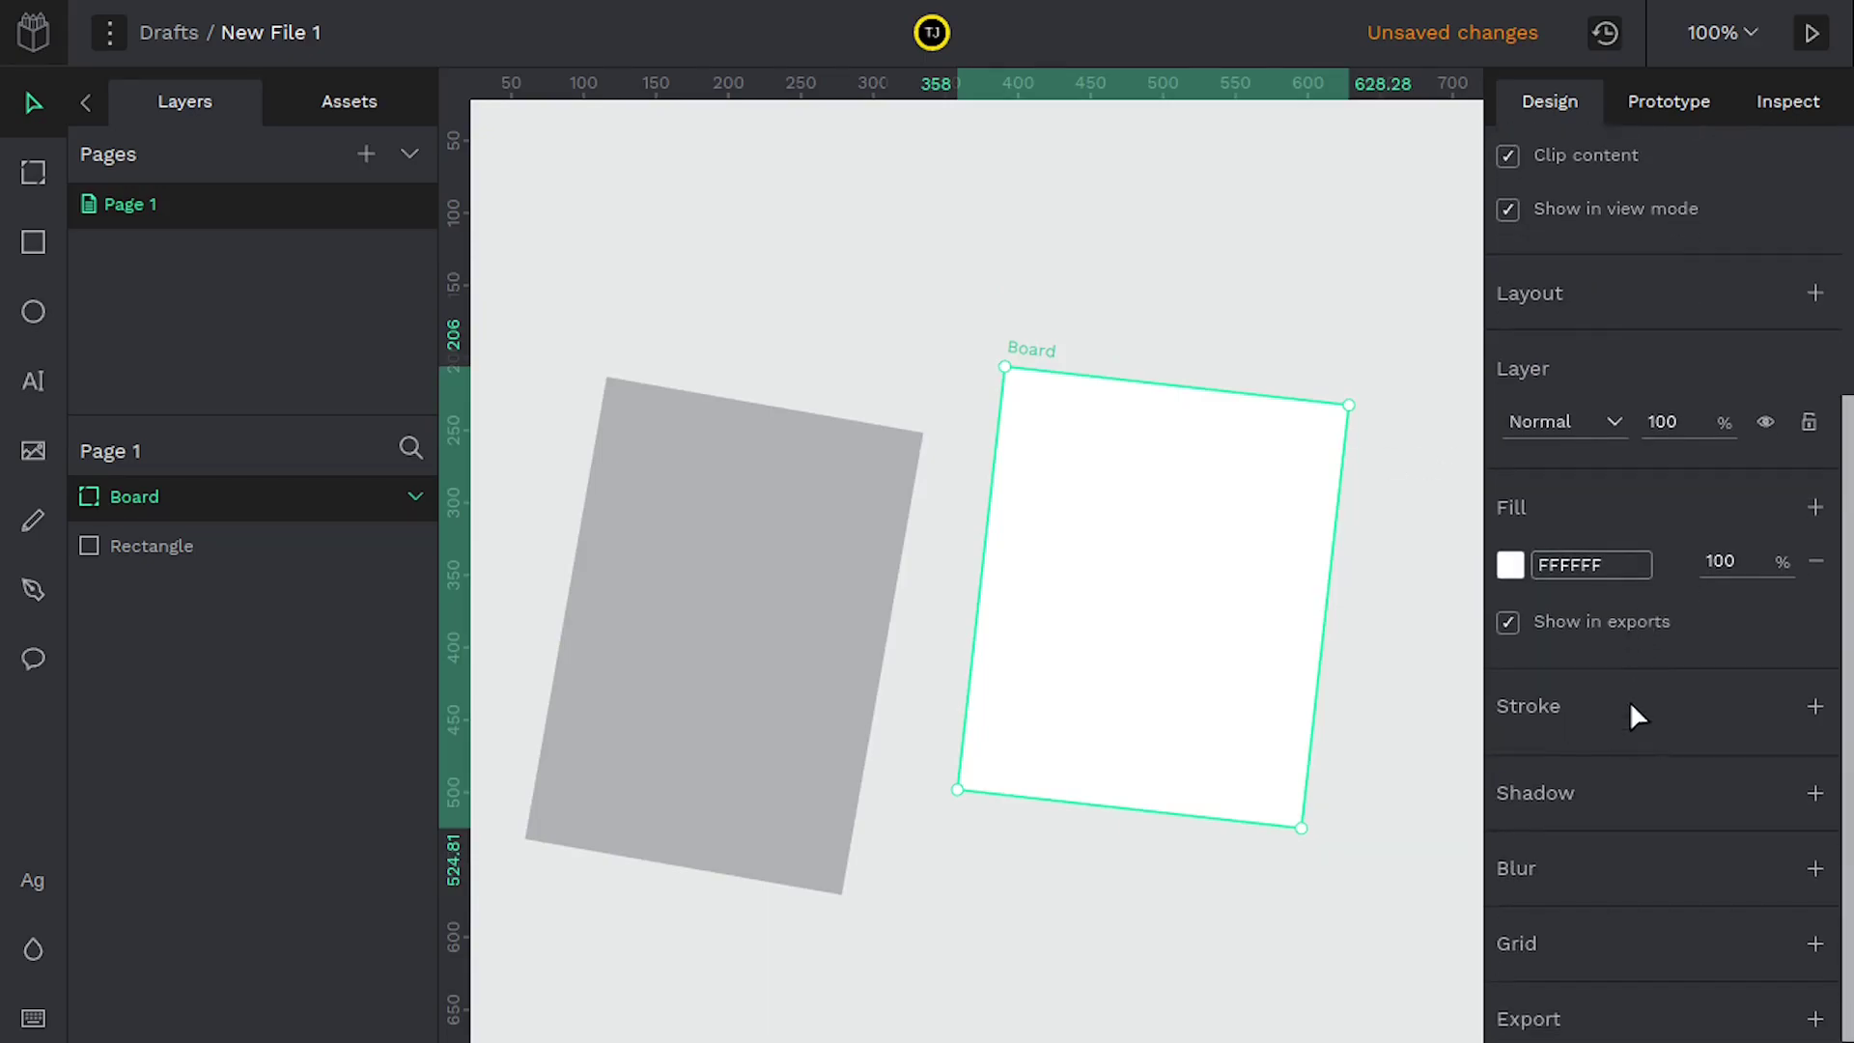
scroll(1636, 789, up, 2)
Fill the board light cyan using the colour picker.
click(1511, 778)
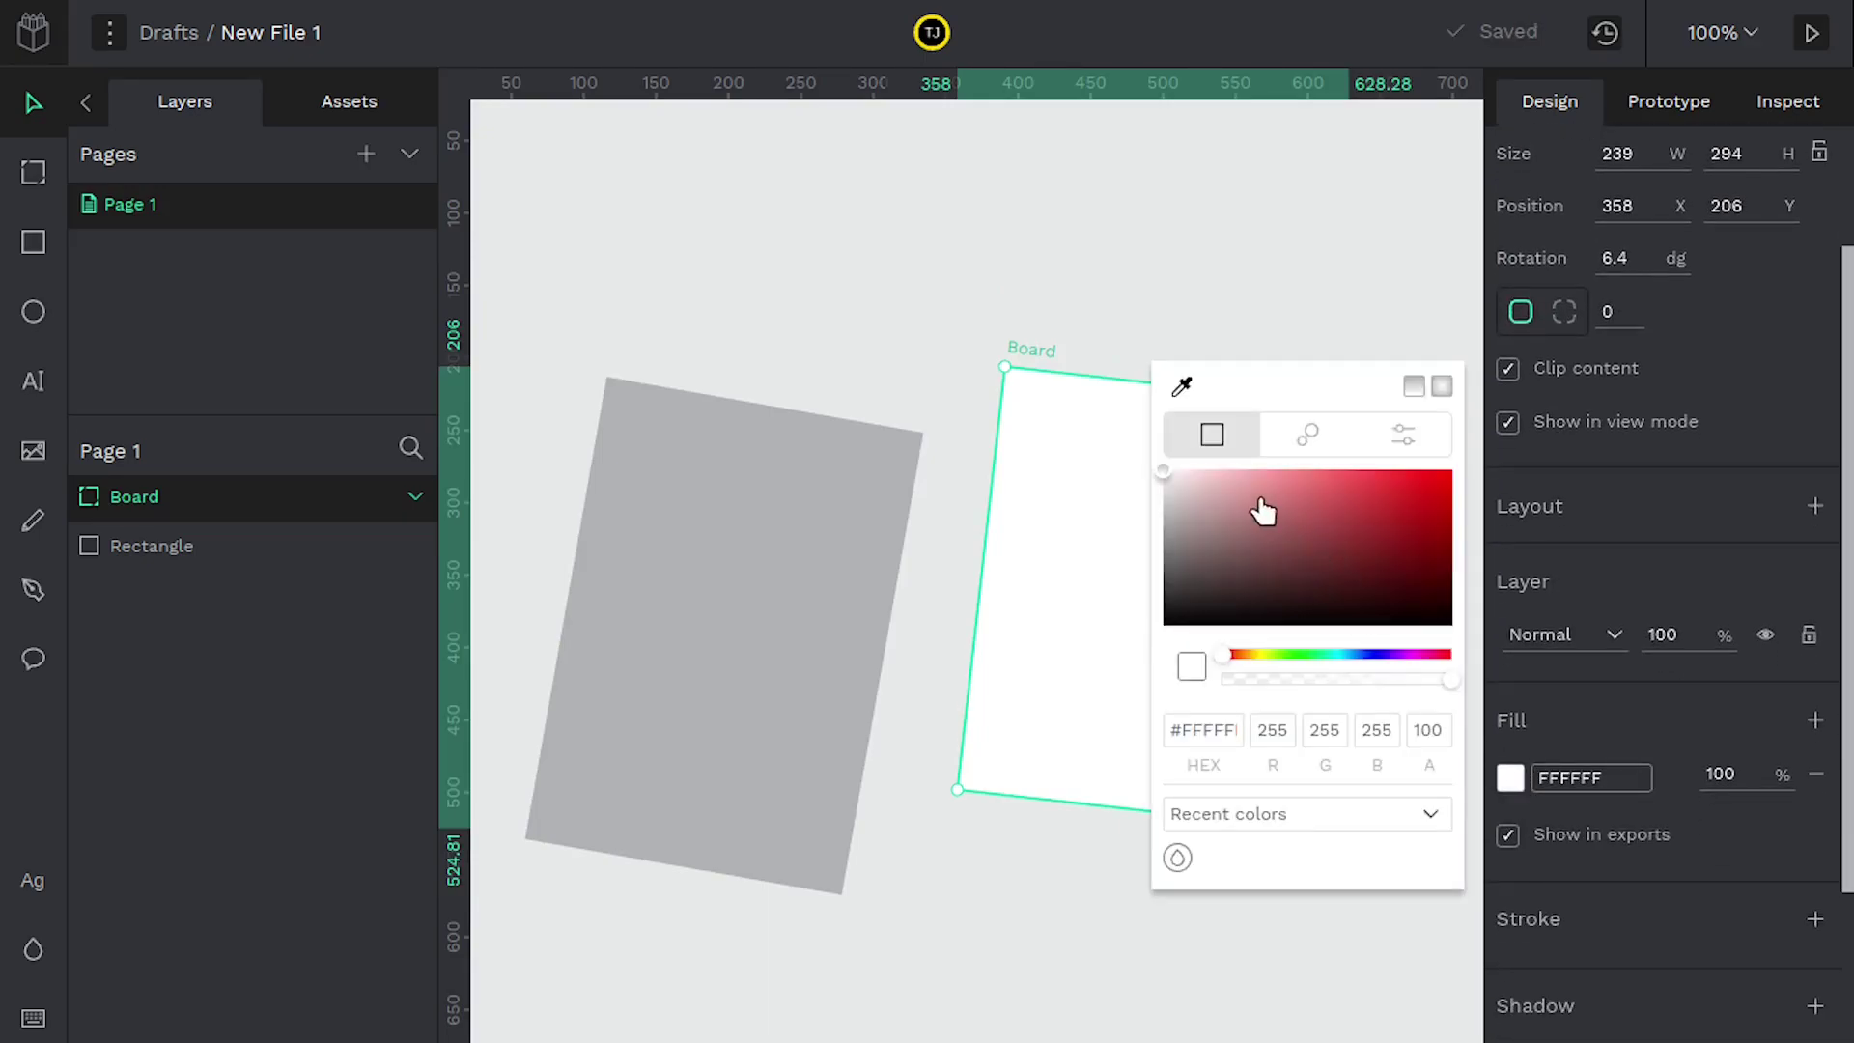
drag(1262, 505, 1300, 474)
drag(1345, 665, 1342, 665)
key(Escape)
click(680, 540)
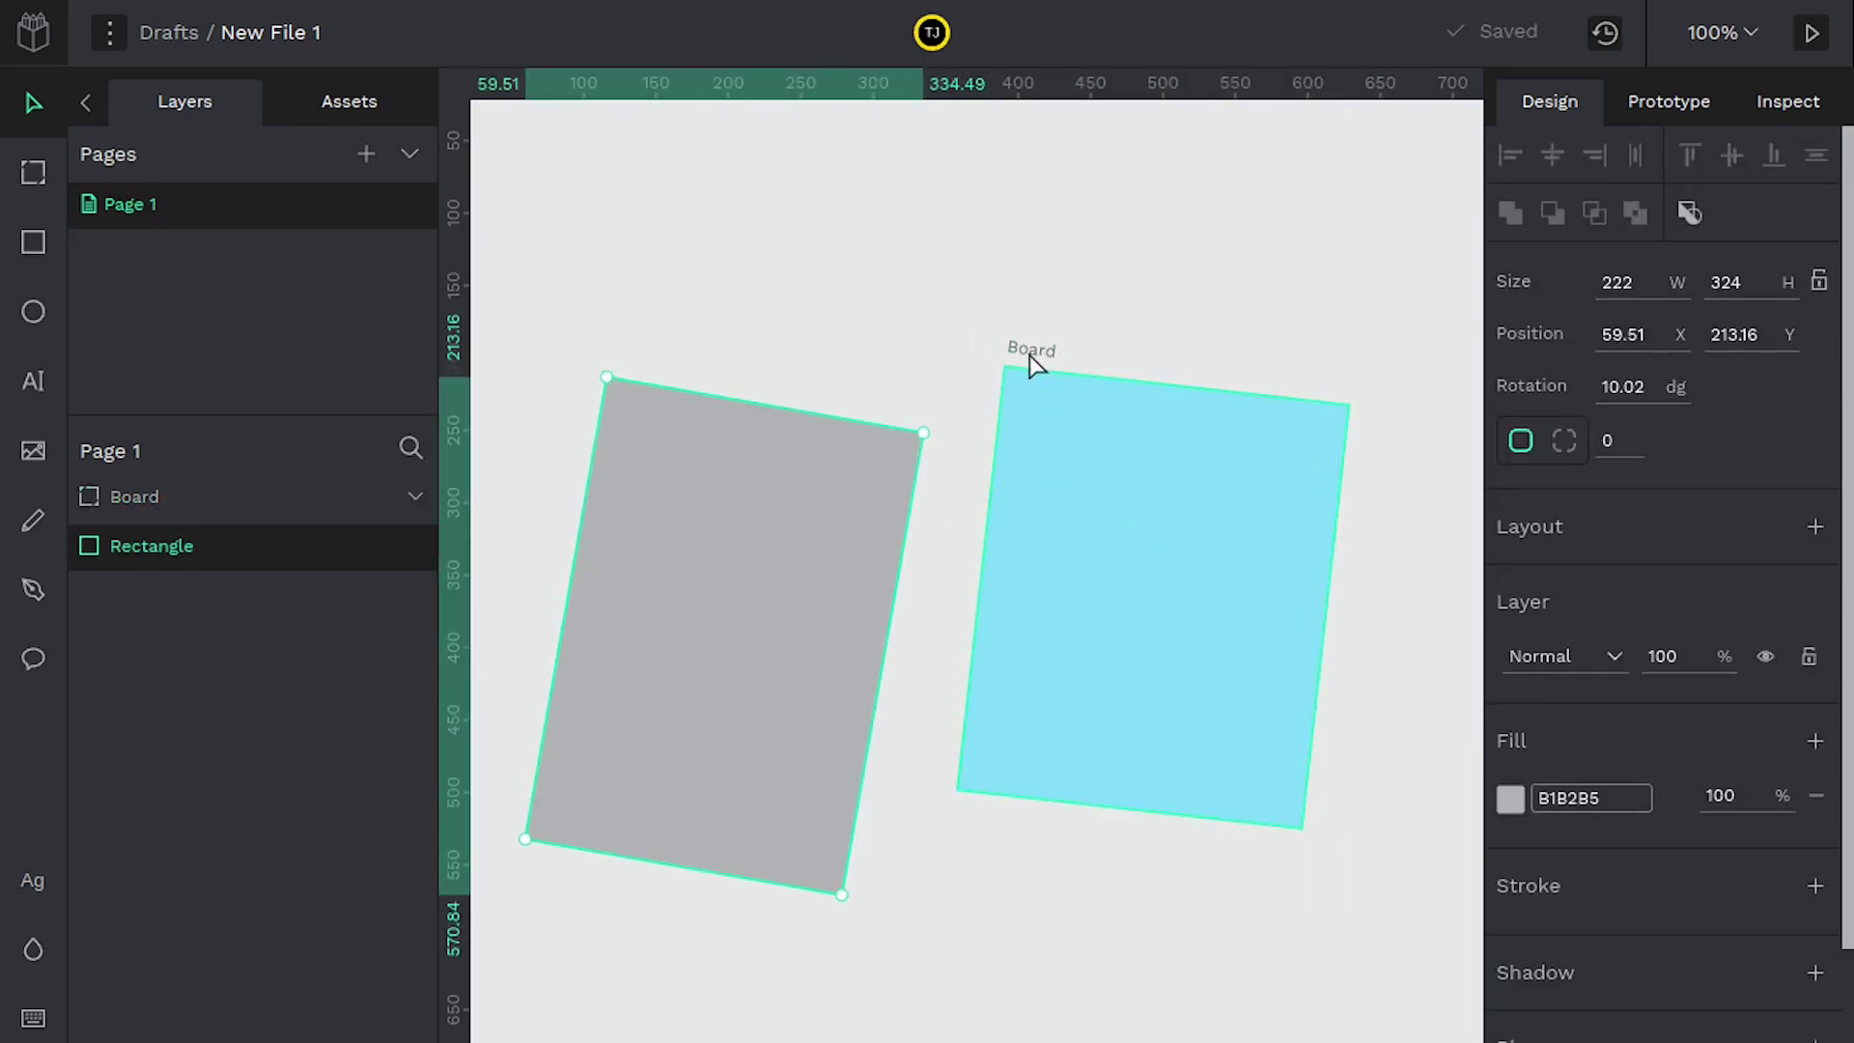
Move the cyan board higher up the page.
click(154, 511)
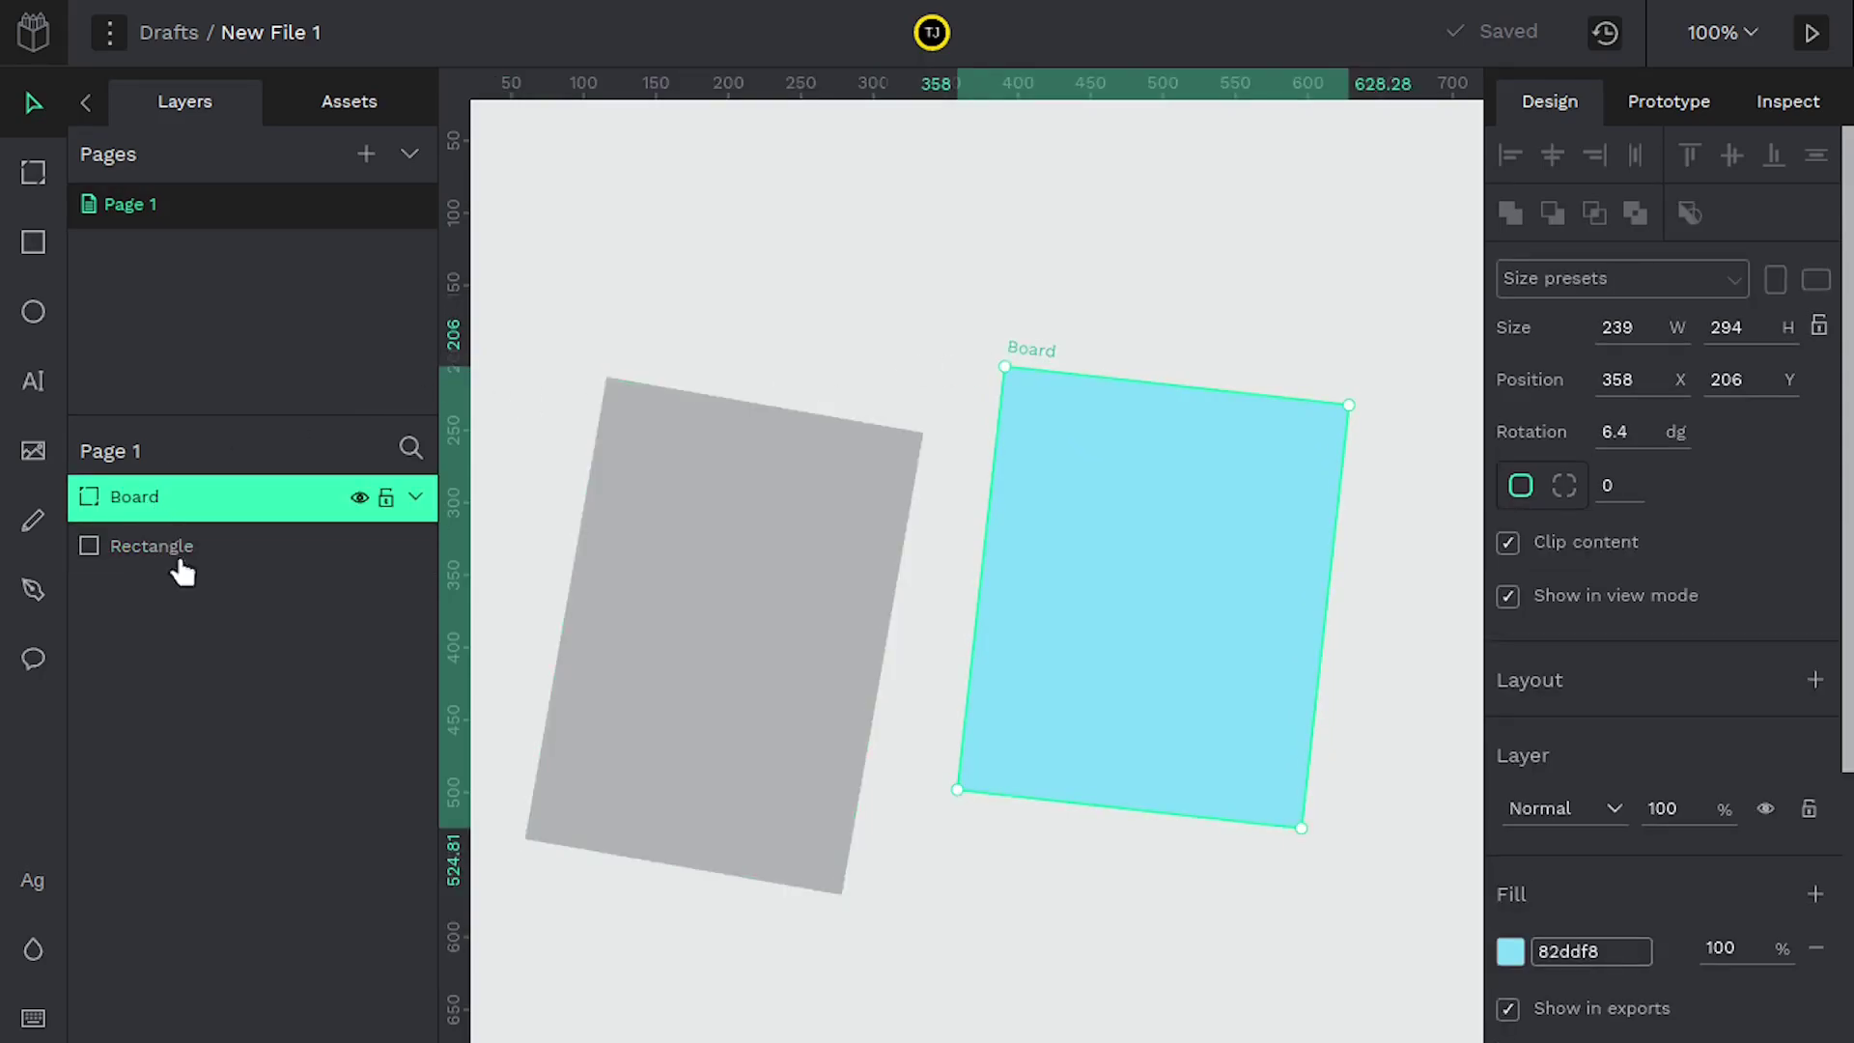
click(179, 548)
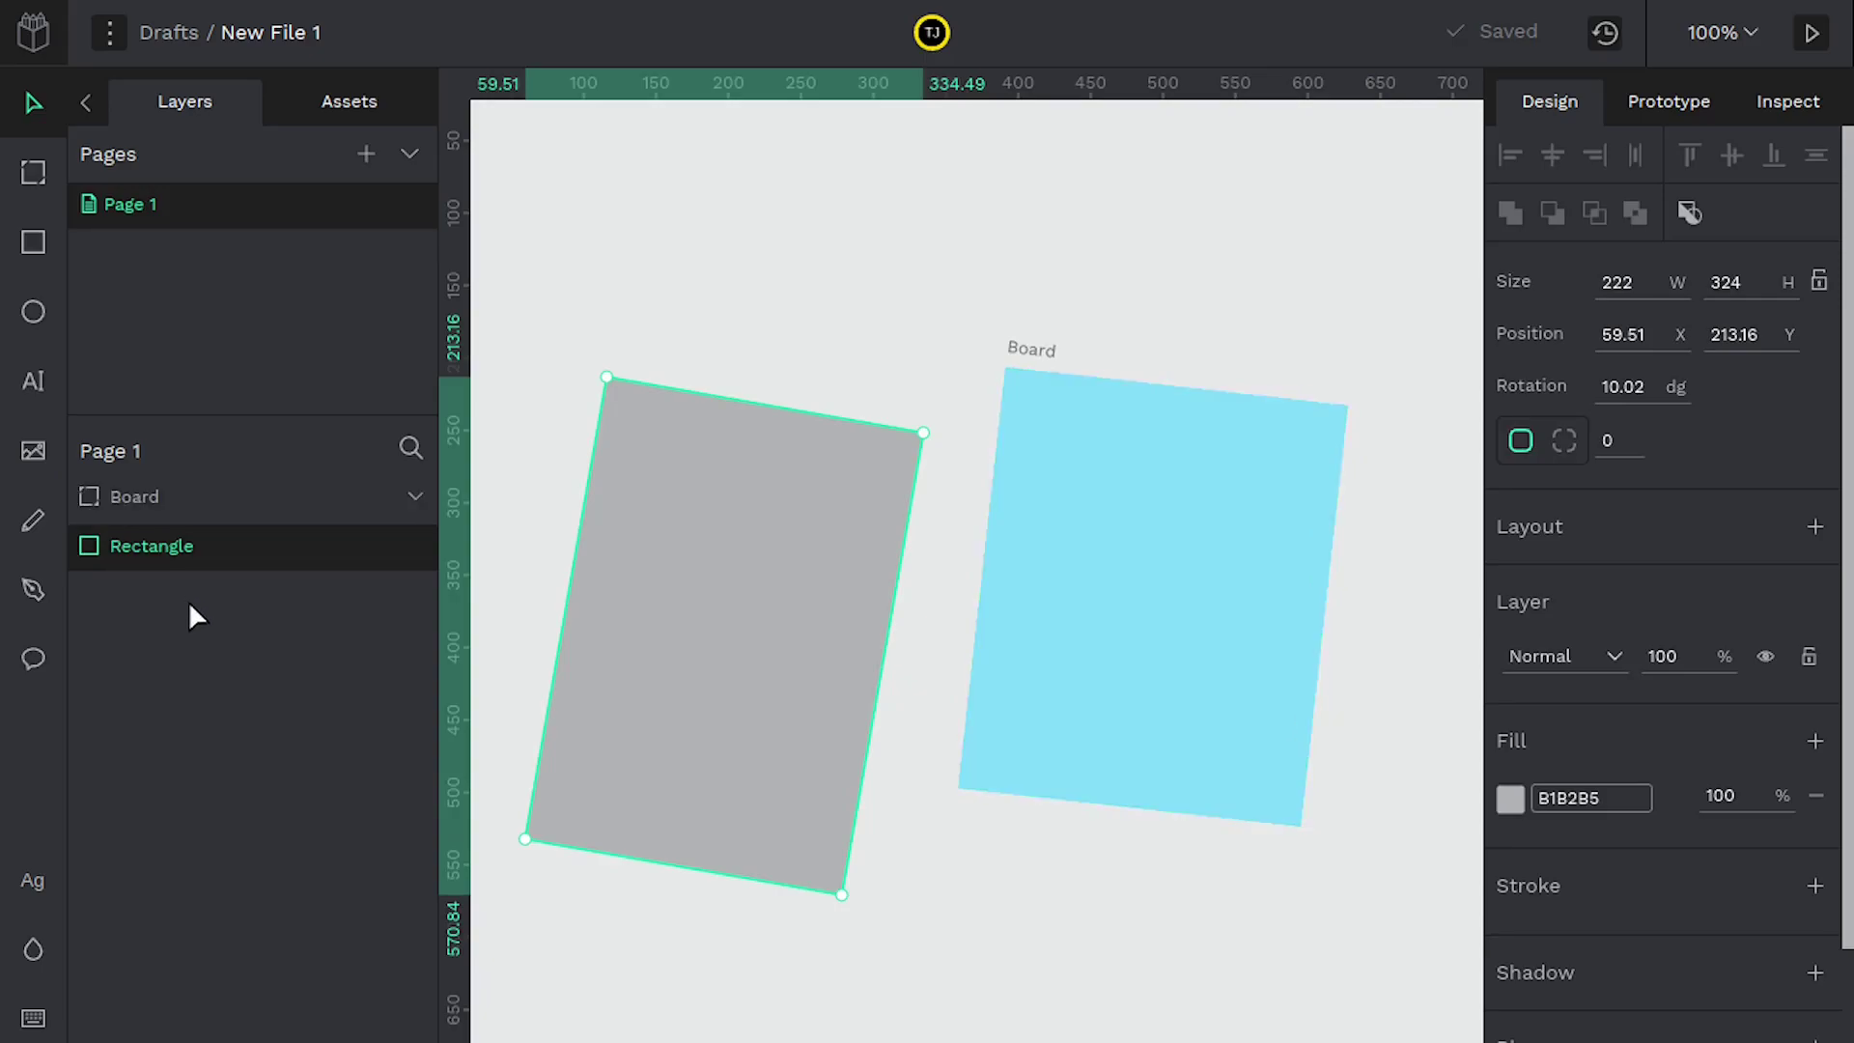
drag(1189, 594, 1205, 475)
Reshape the grey rectangle to a wider, shorter 208 × 169 block at the top-left.
click(724, 541)
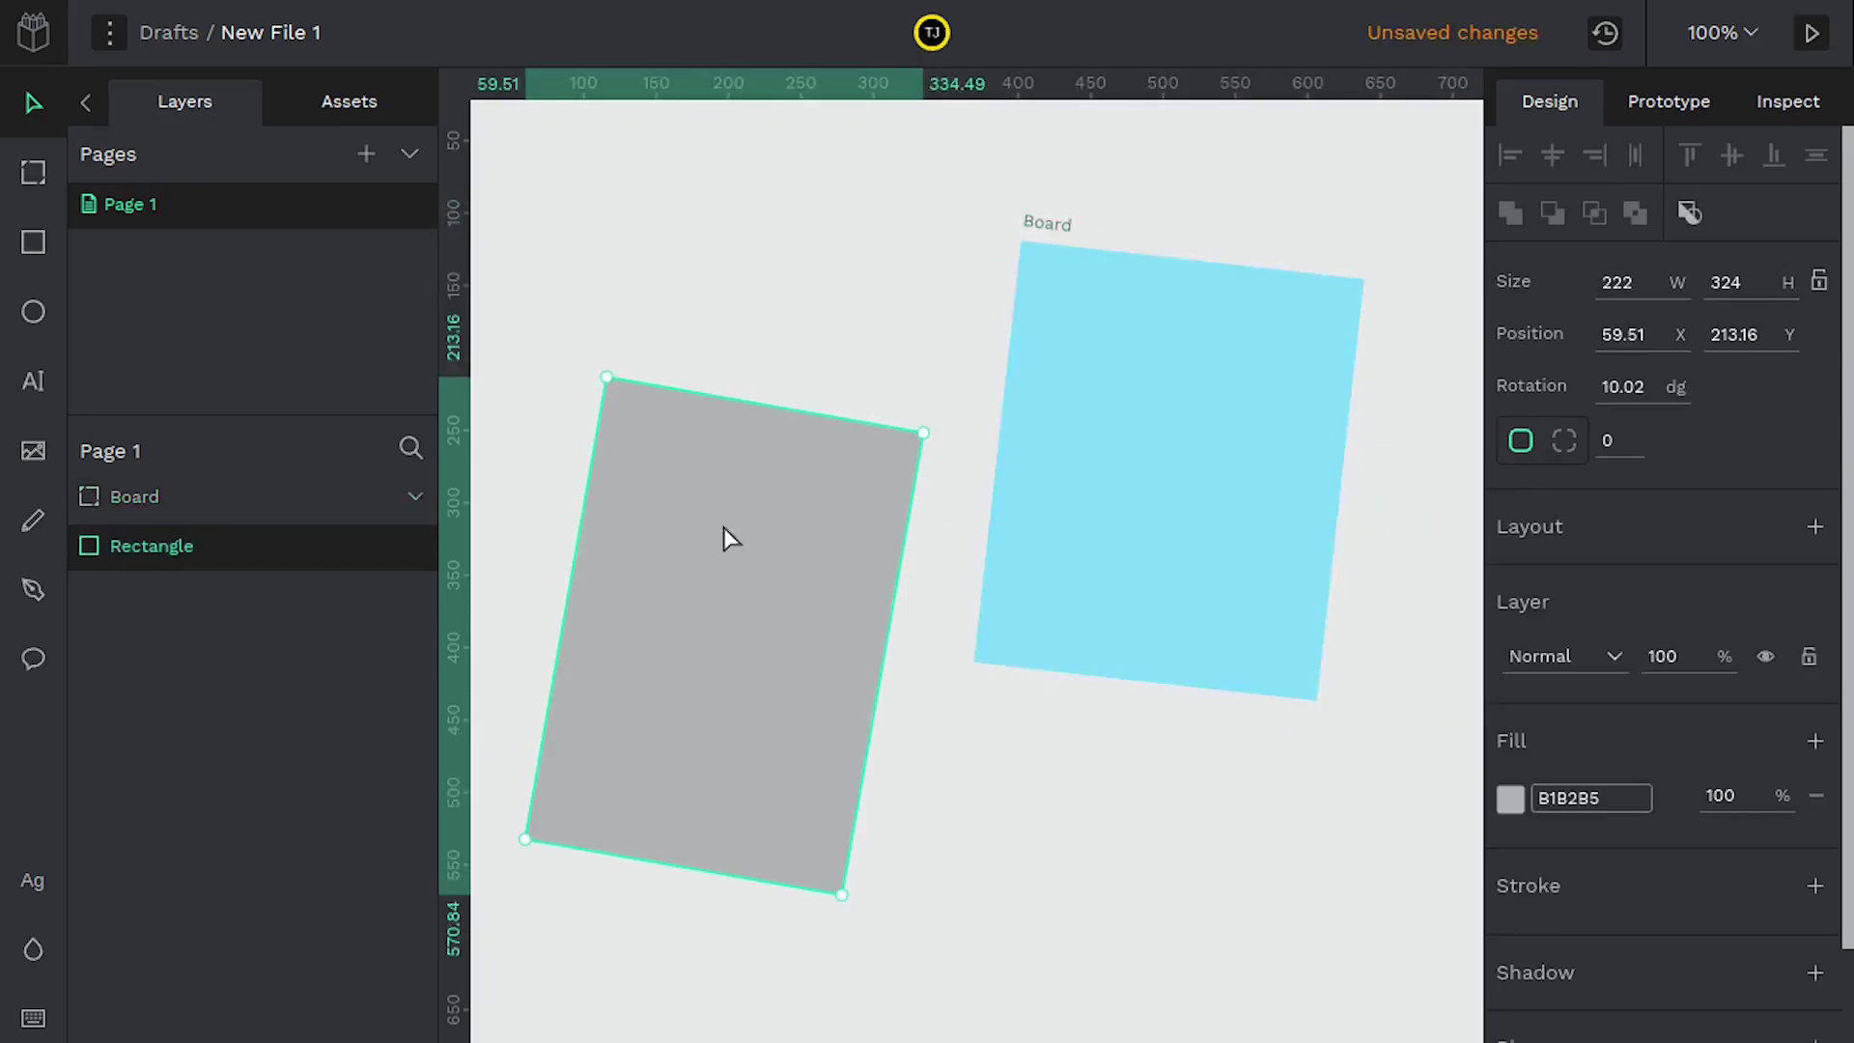
drag(603, 375, 676, 407)
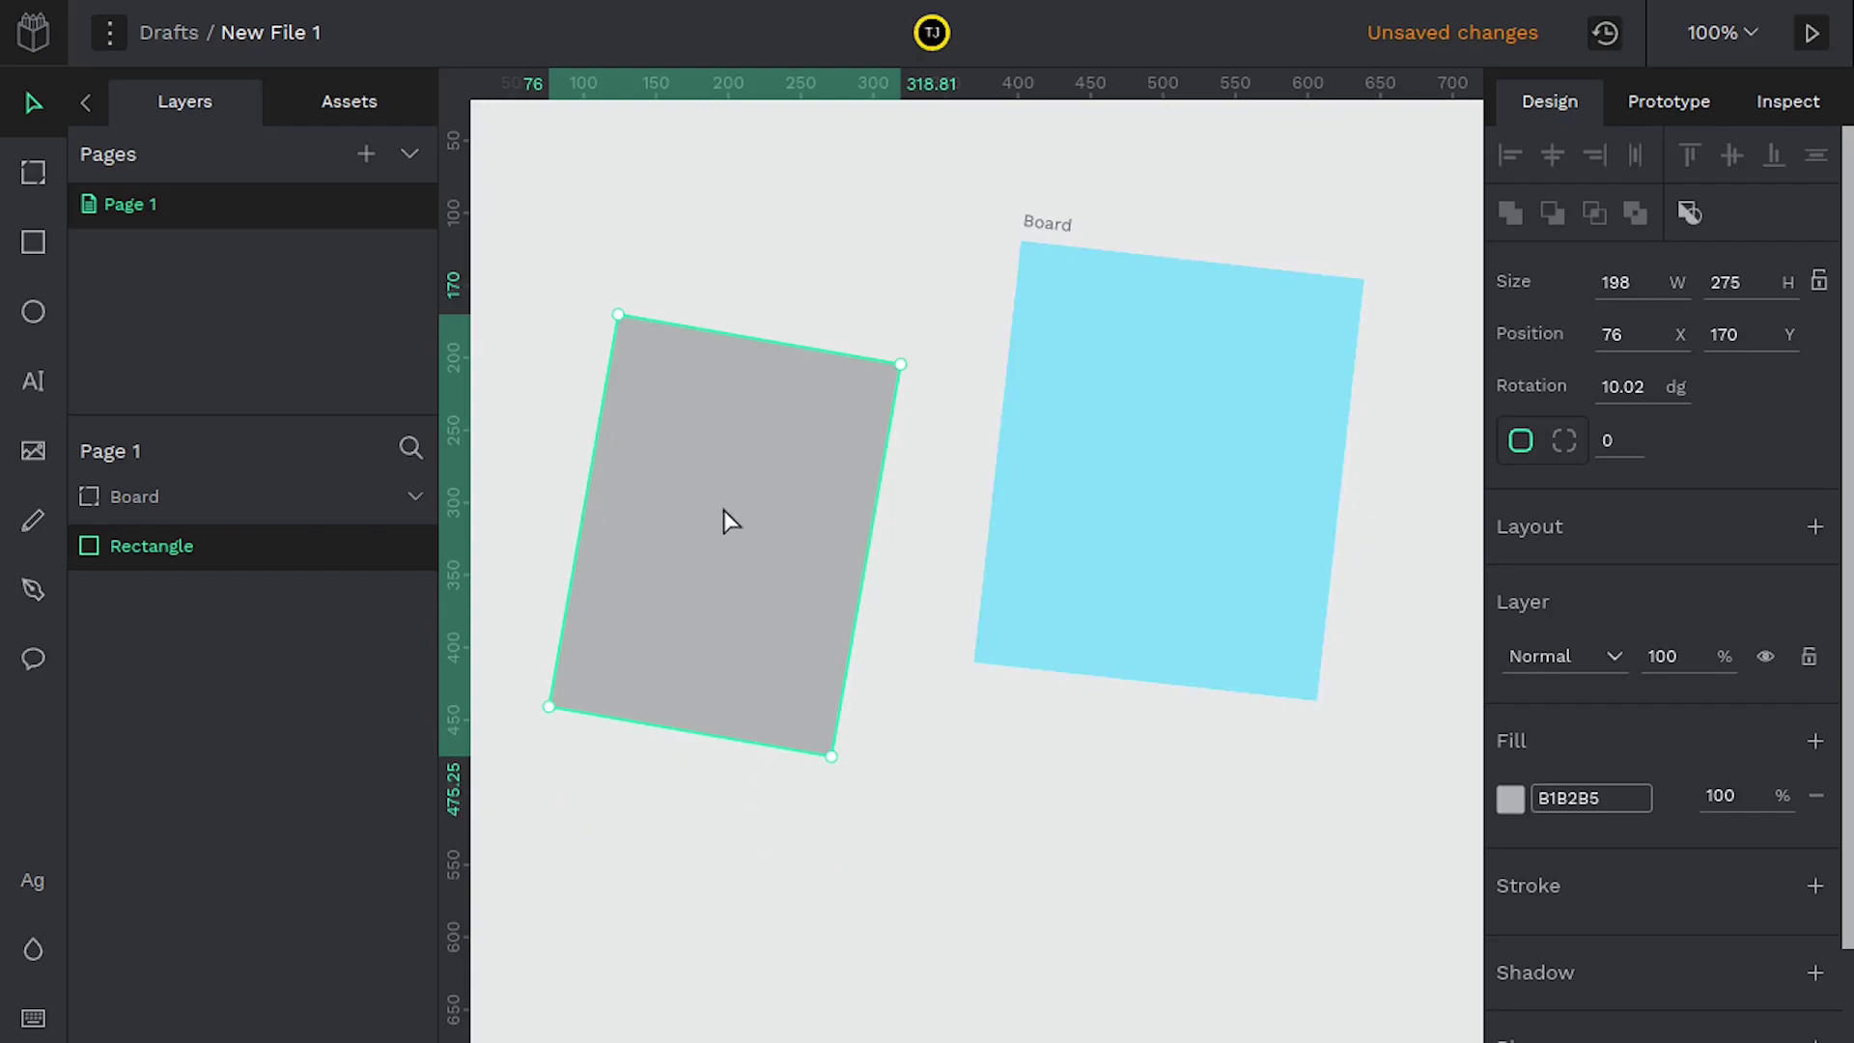
drag(728, 509, 731, 474)
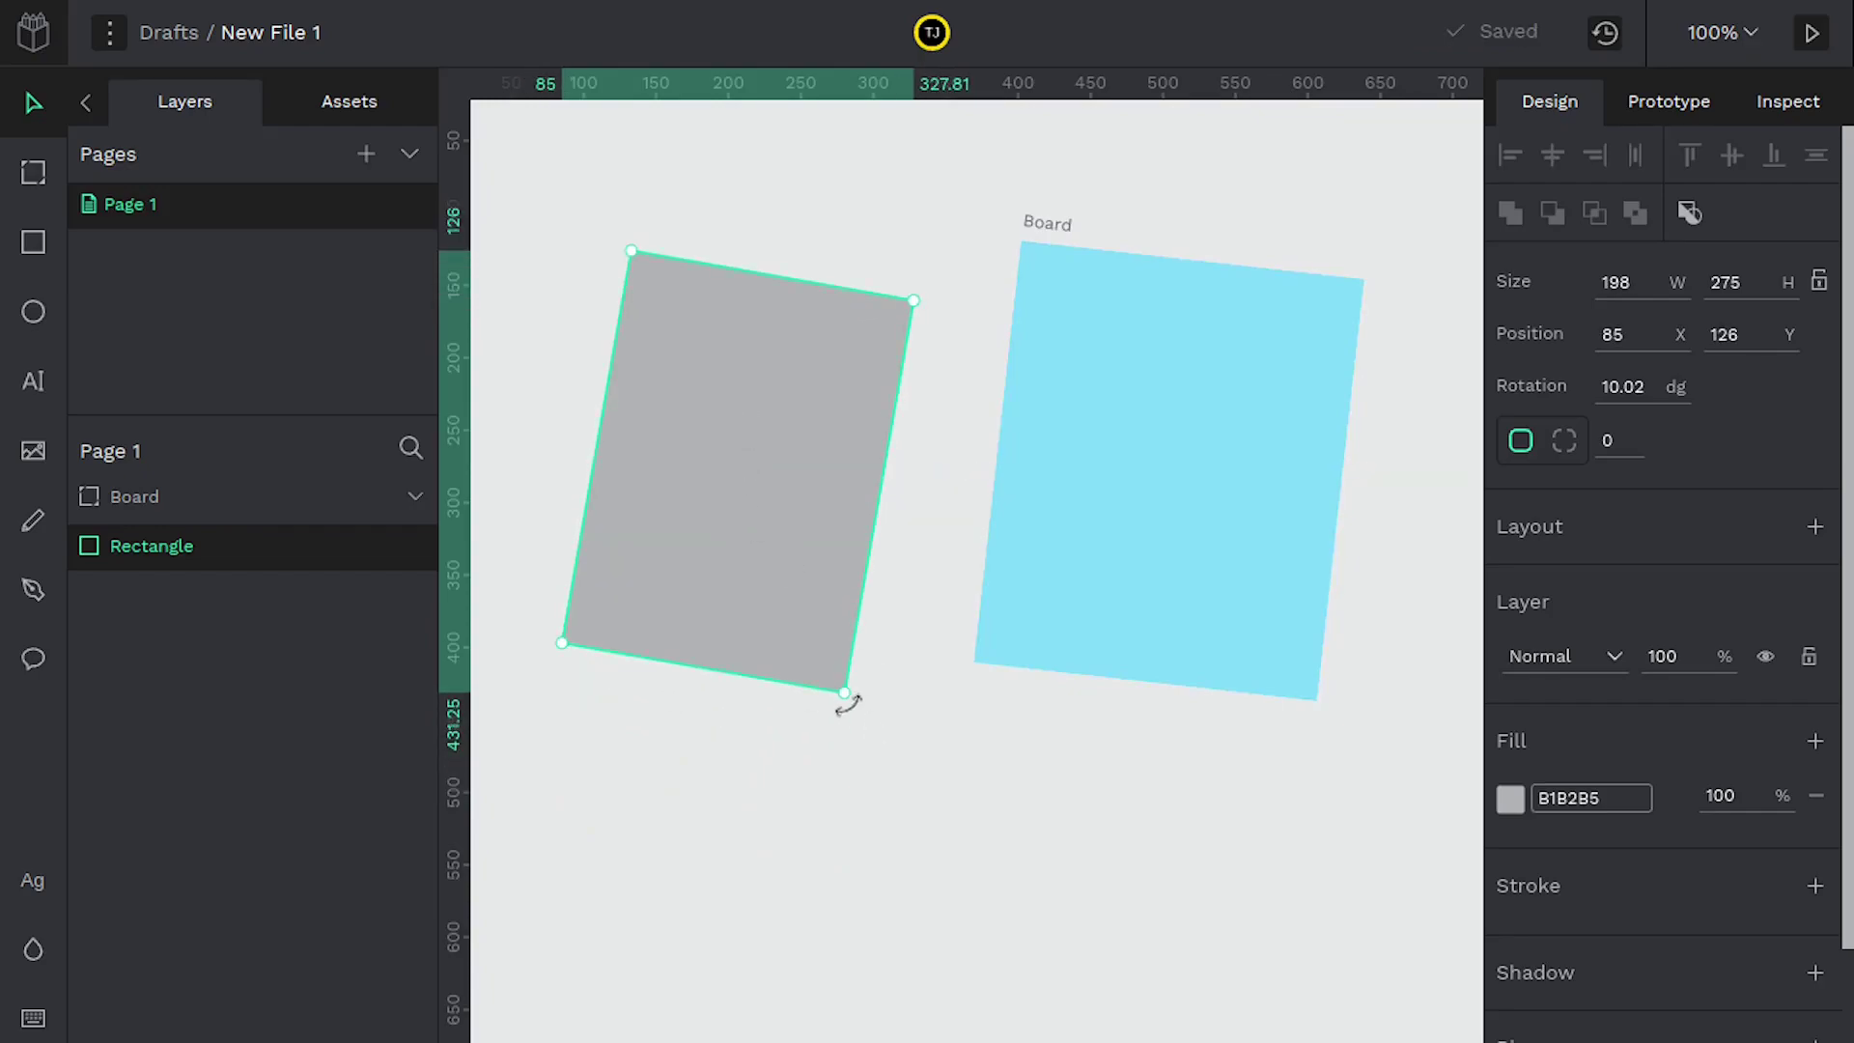
drag(845, 703, 844, 673)
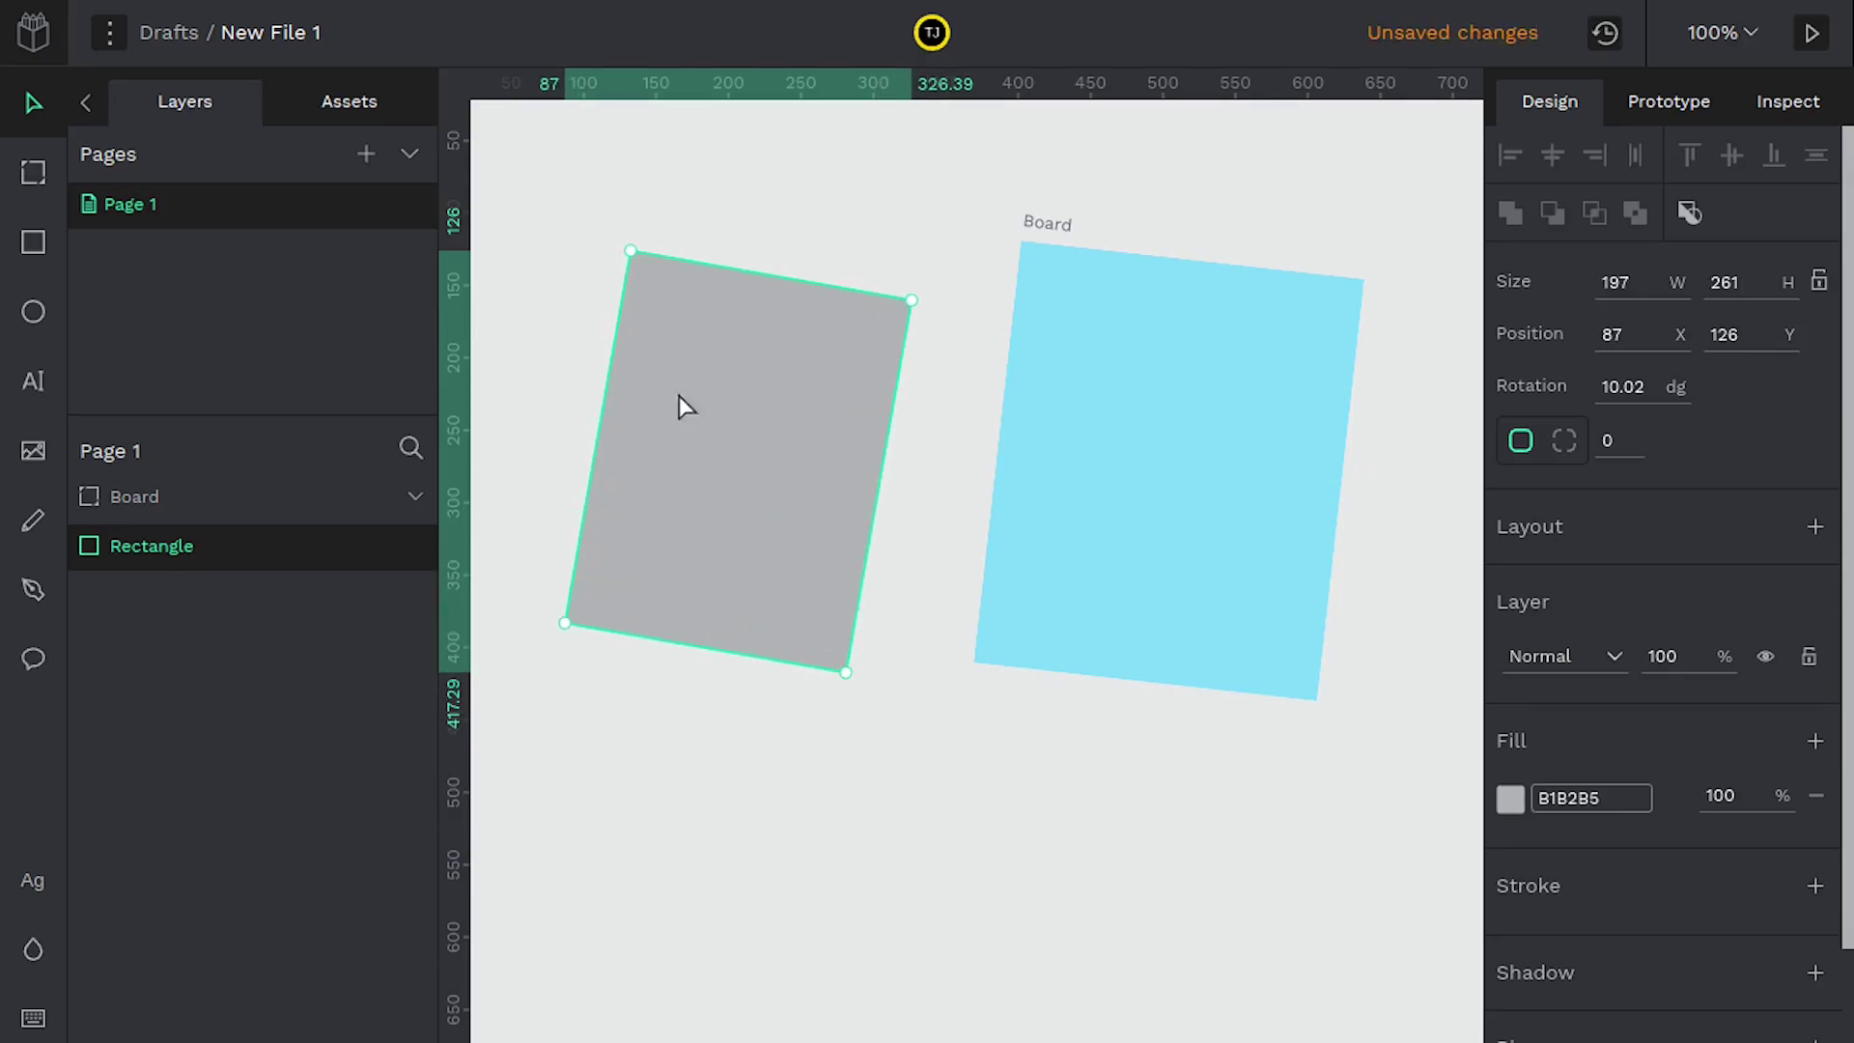
drag(623, 254, 613, 386)
drag(675, 505, 645, 289)
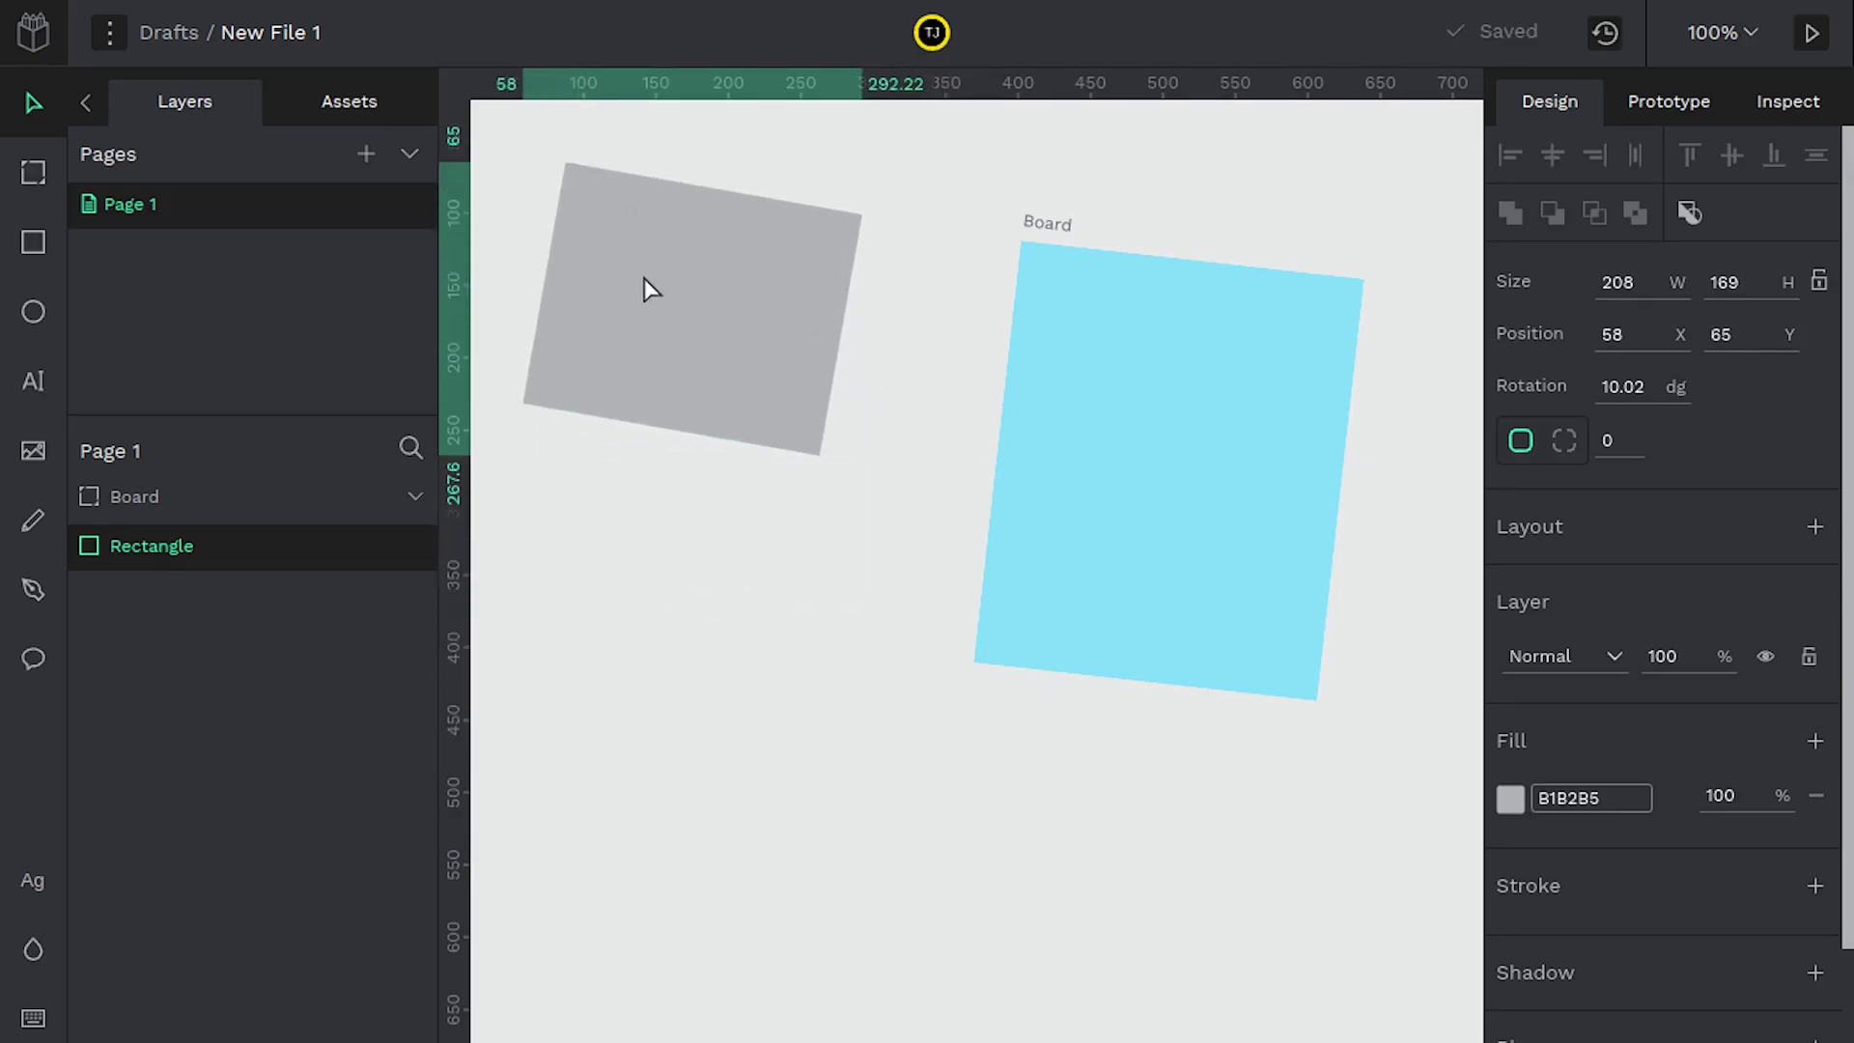
Draw an ellipse below the rectangle, then move and resize both shapes together.
click(33, 311)
drag(592, 512, 750, 723)
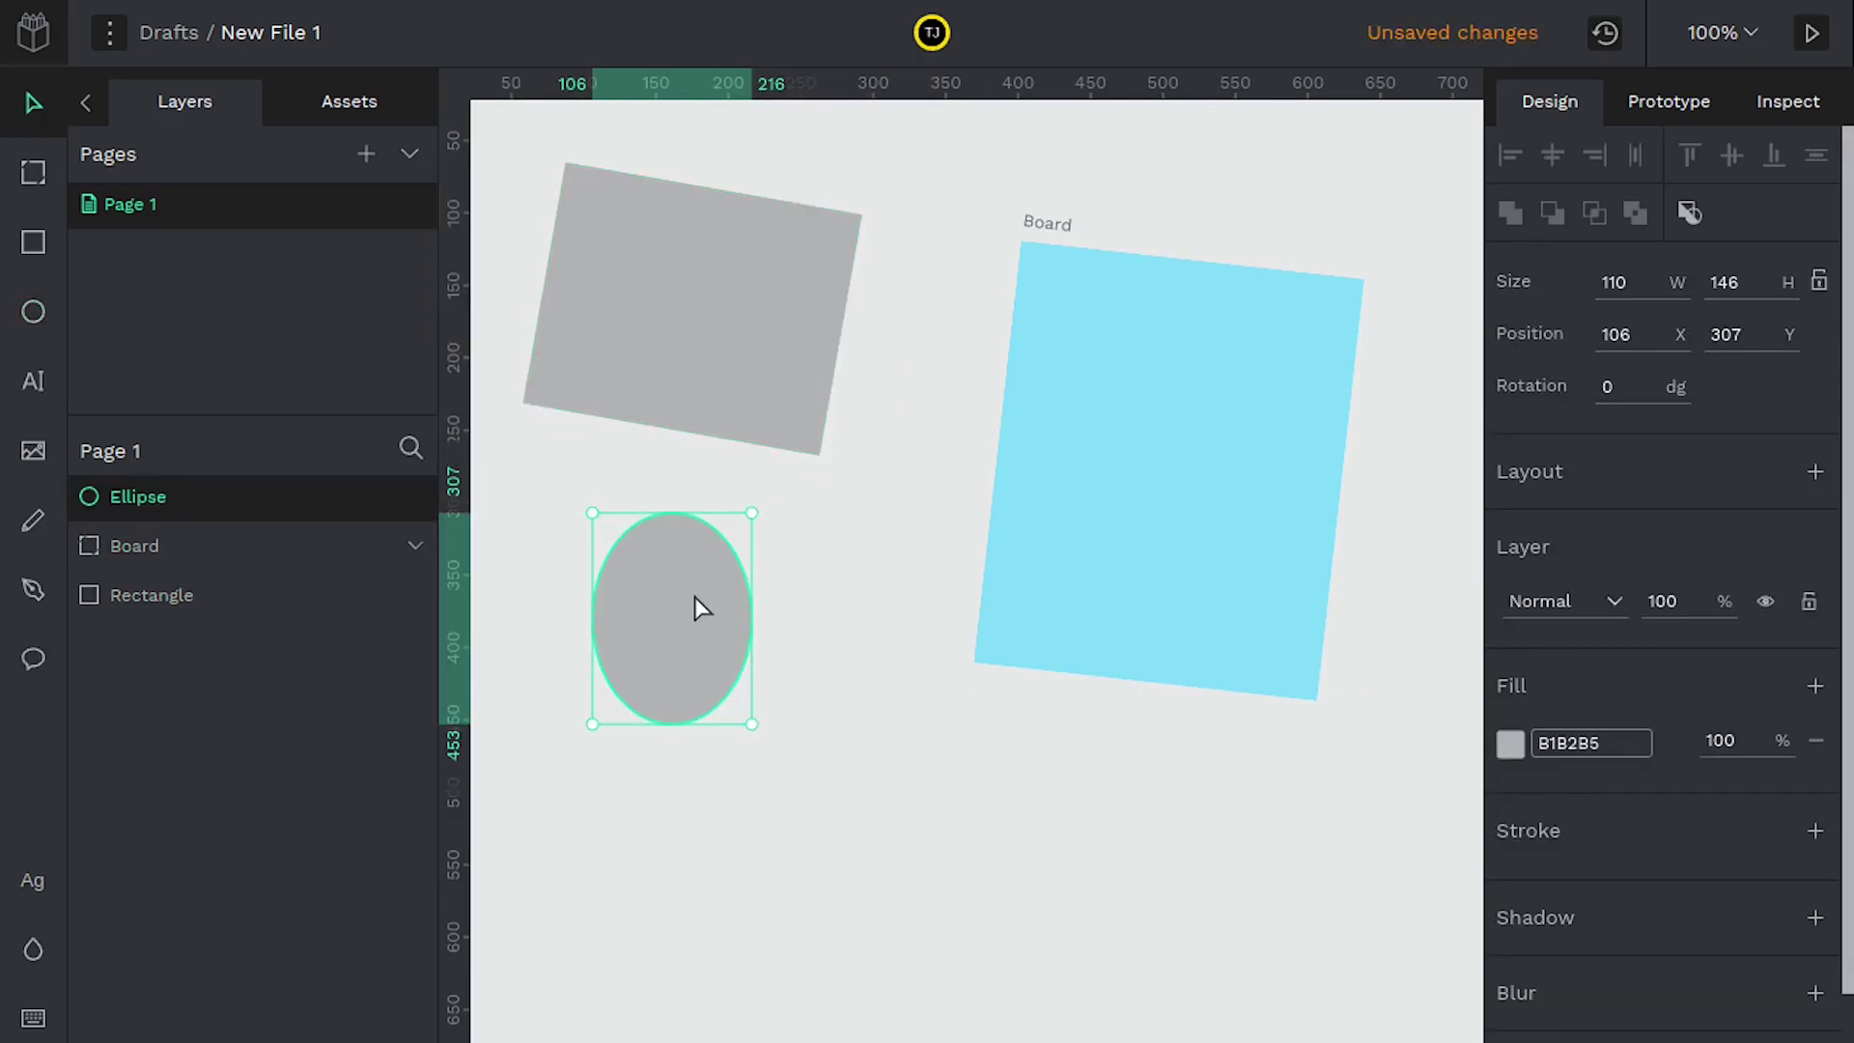
shift+click(715, 384)
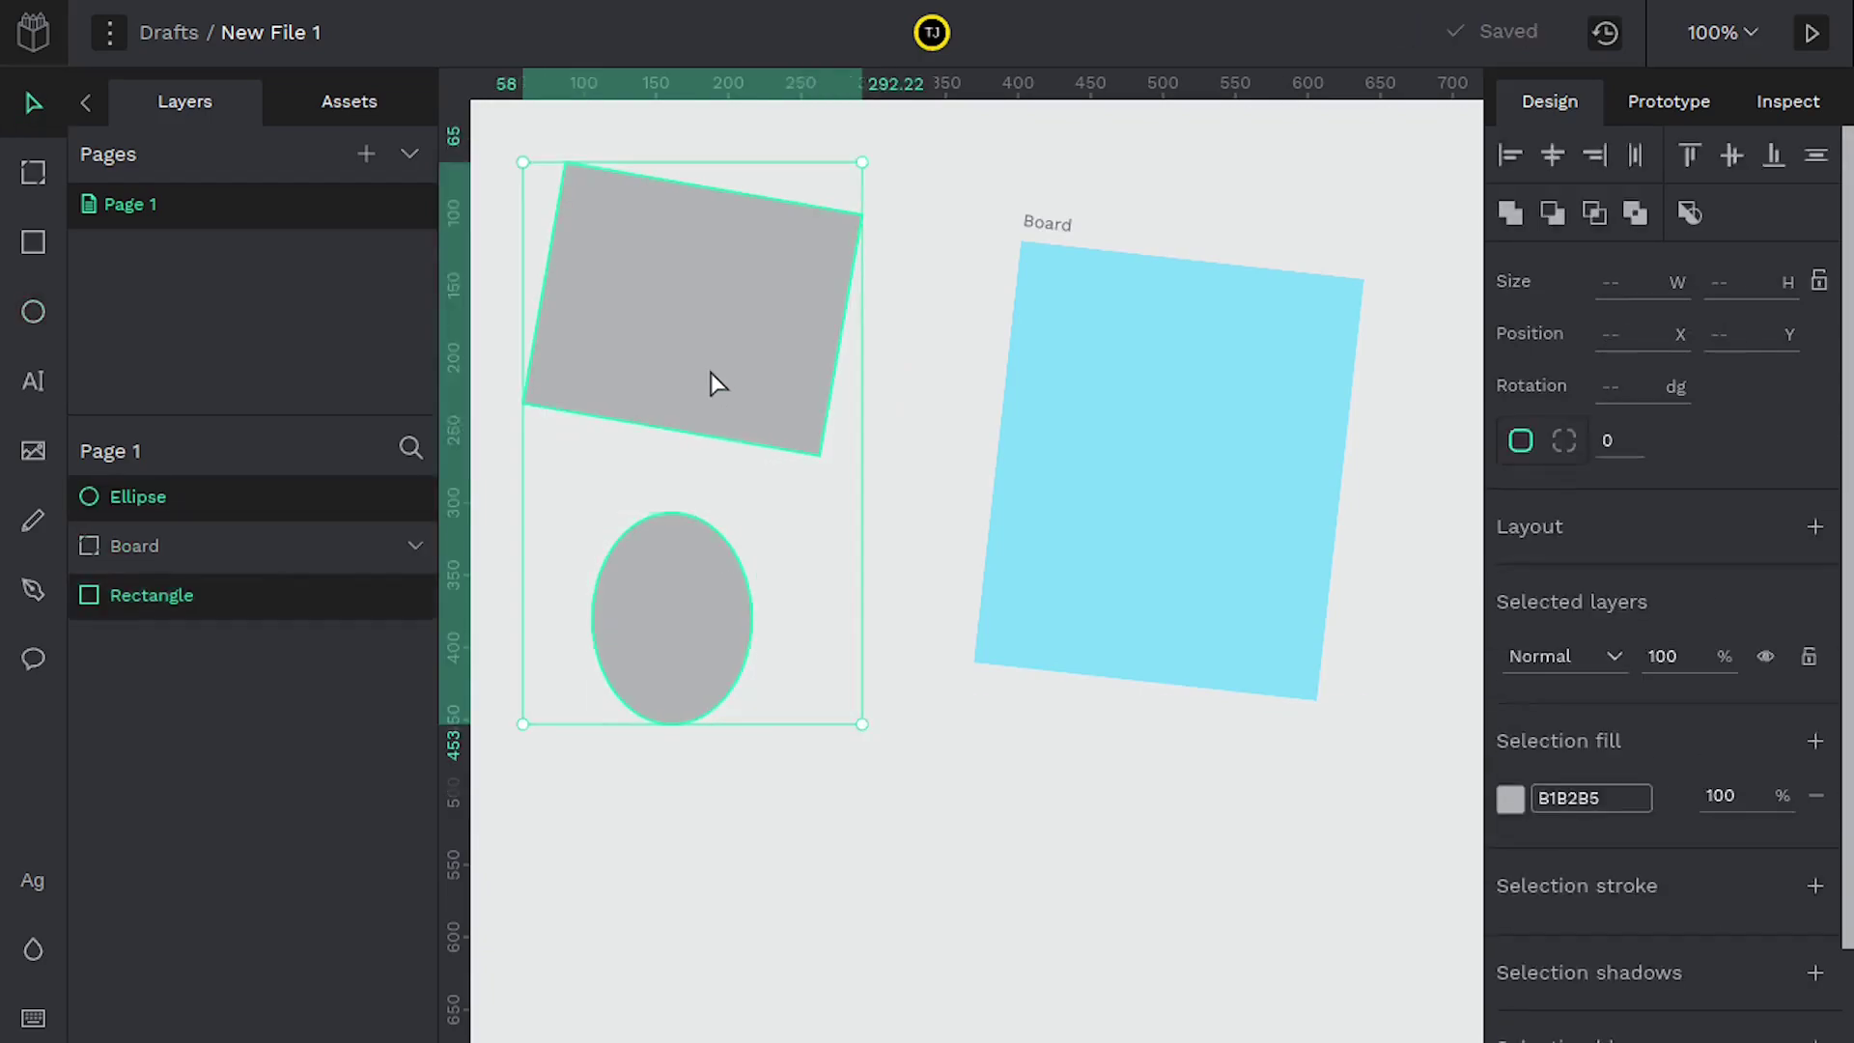
drag(709, 253, 732, 381)
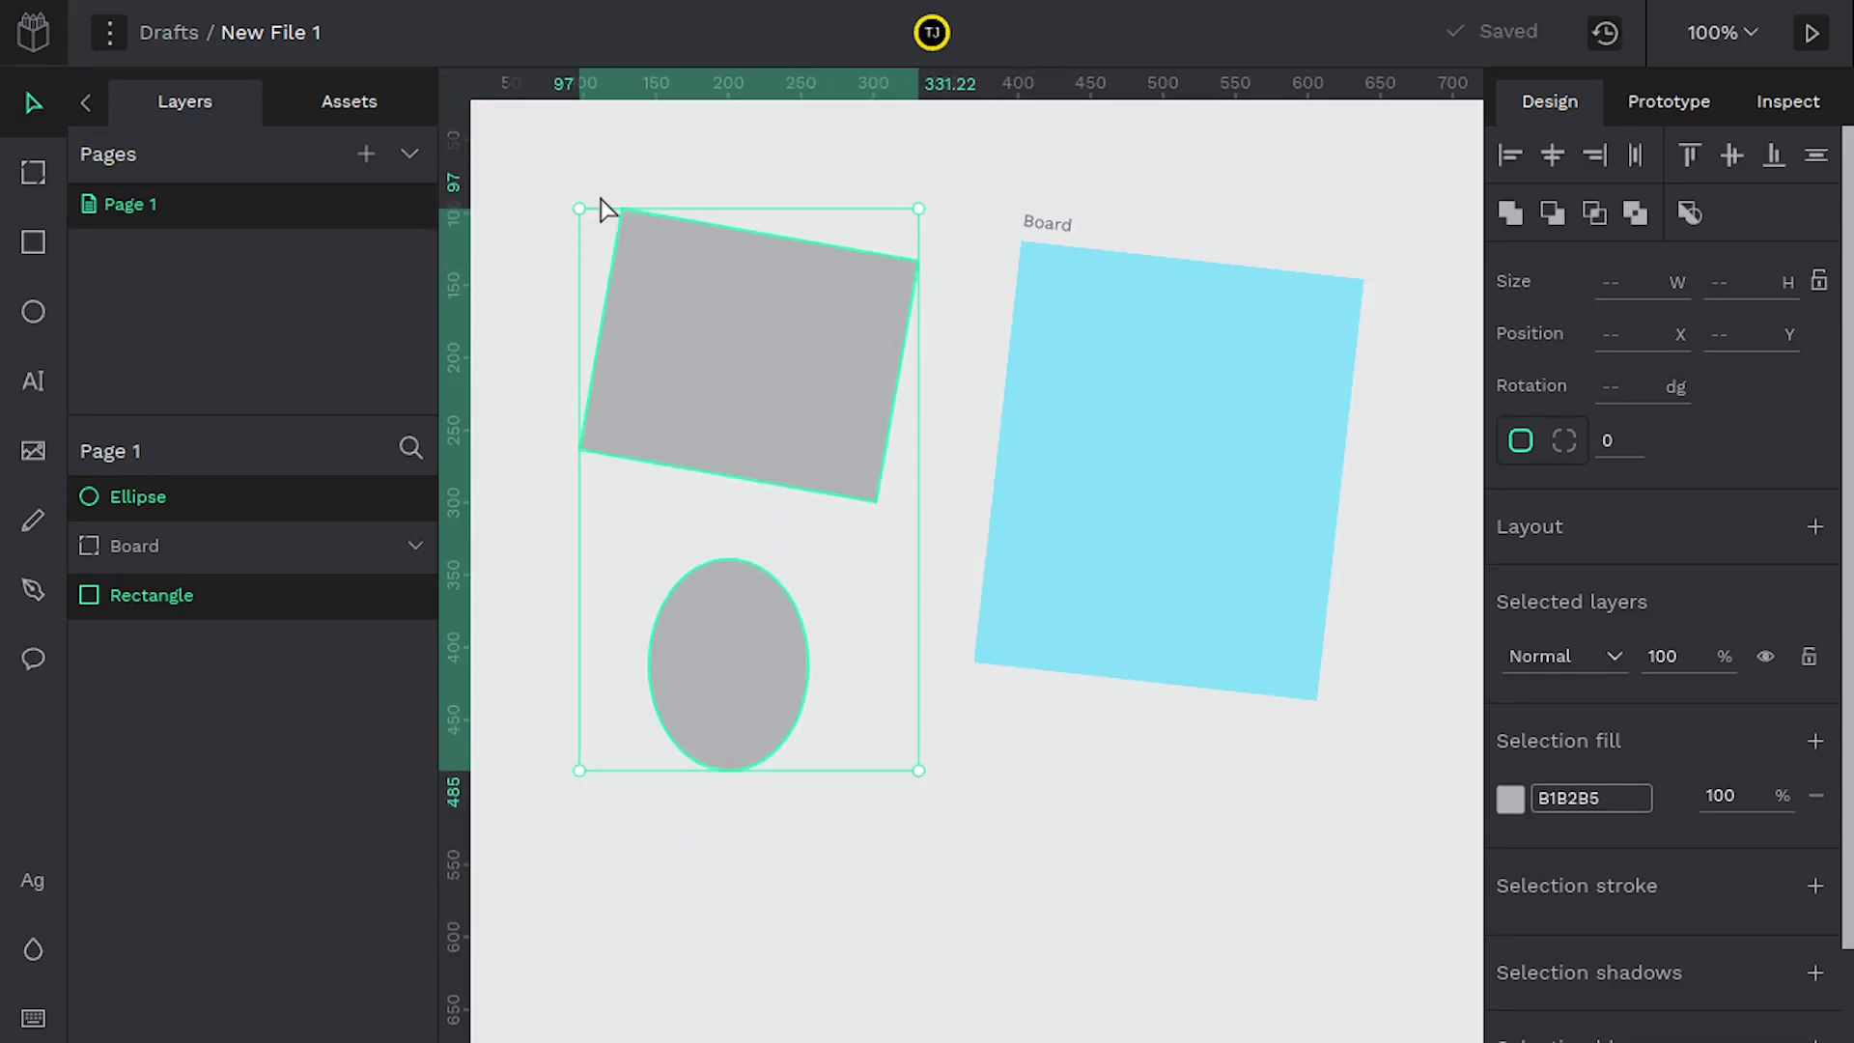
drag(576, 200, 610, 305)
drag(732, 430, 694, 307)
Give both shapes a blue 416be9 fill and a thick red ee2121 border.
click(1517, 807)
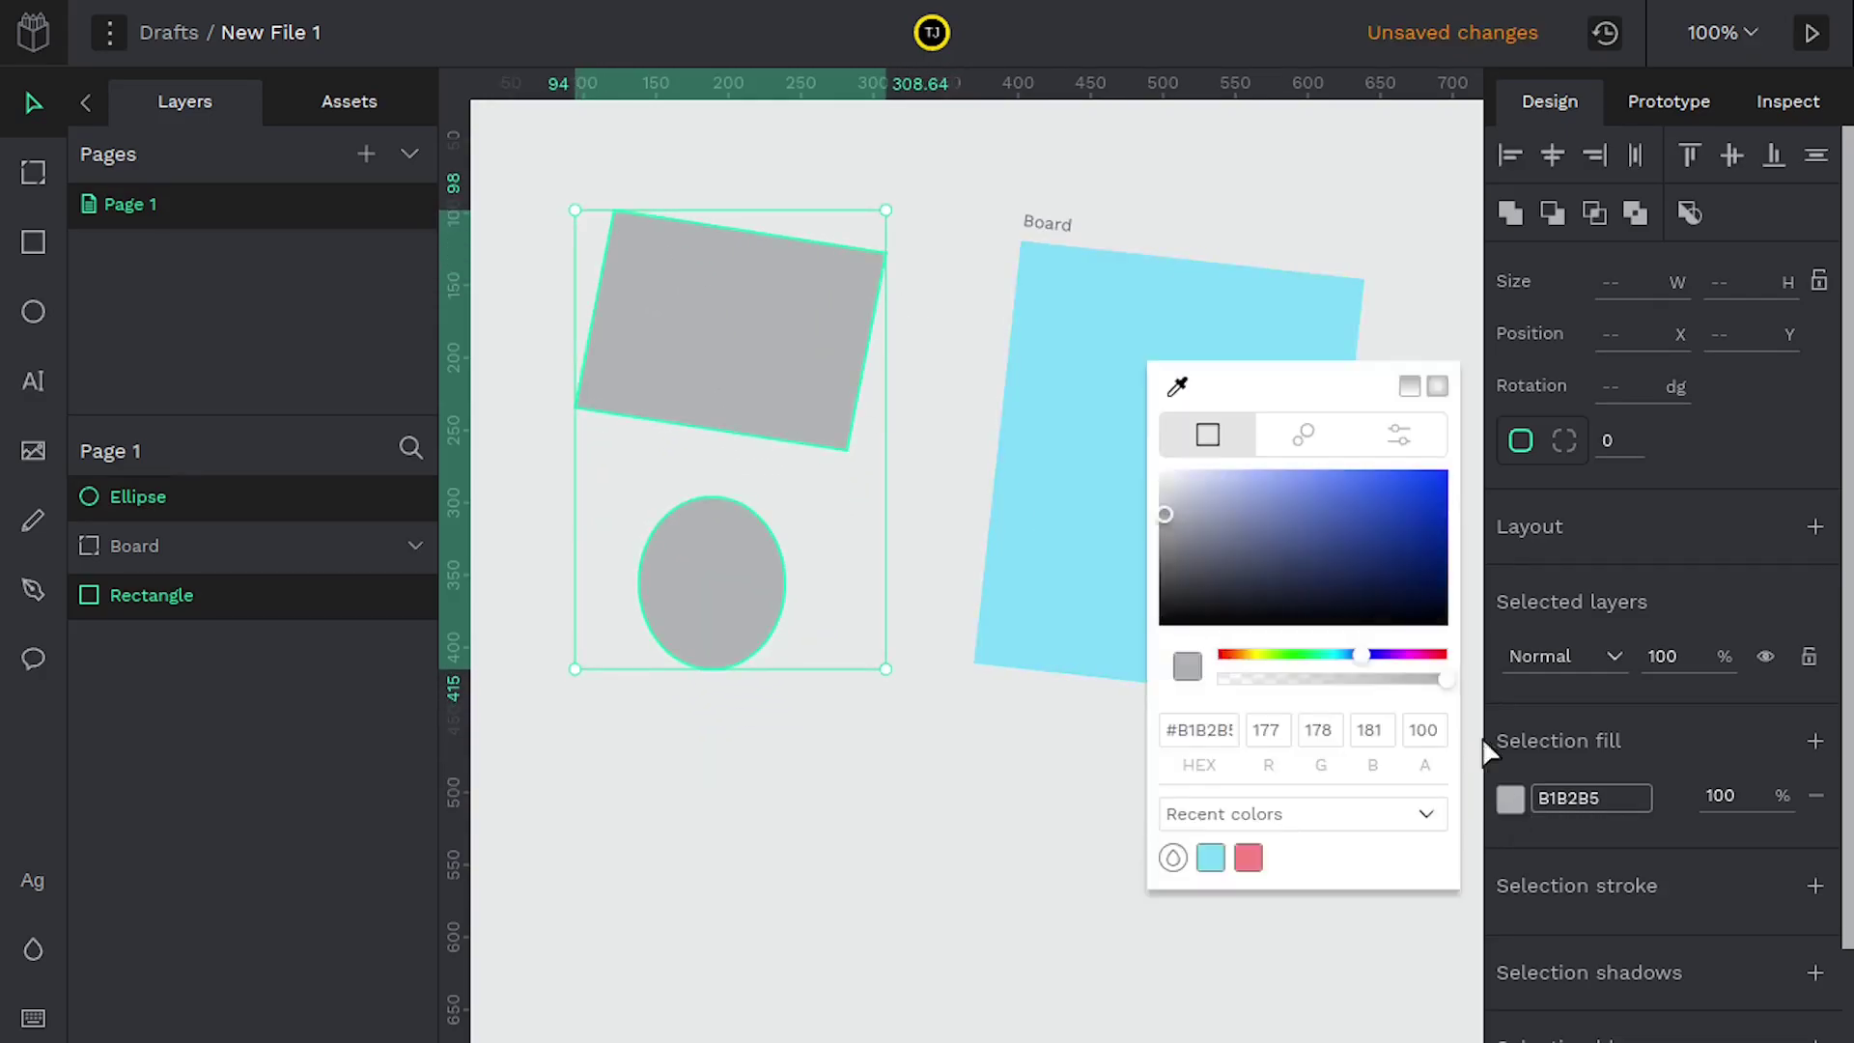
drag(1327, 528, 1368, 482)
click(1790, 892)
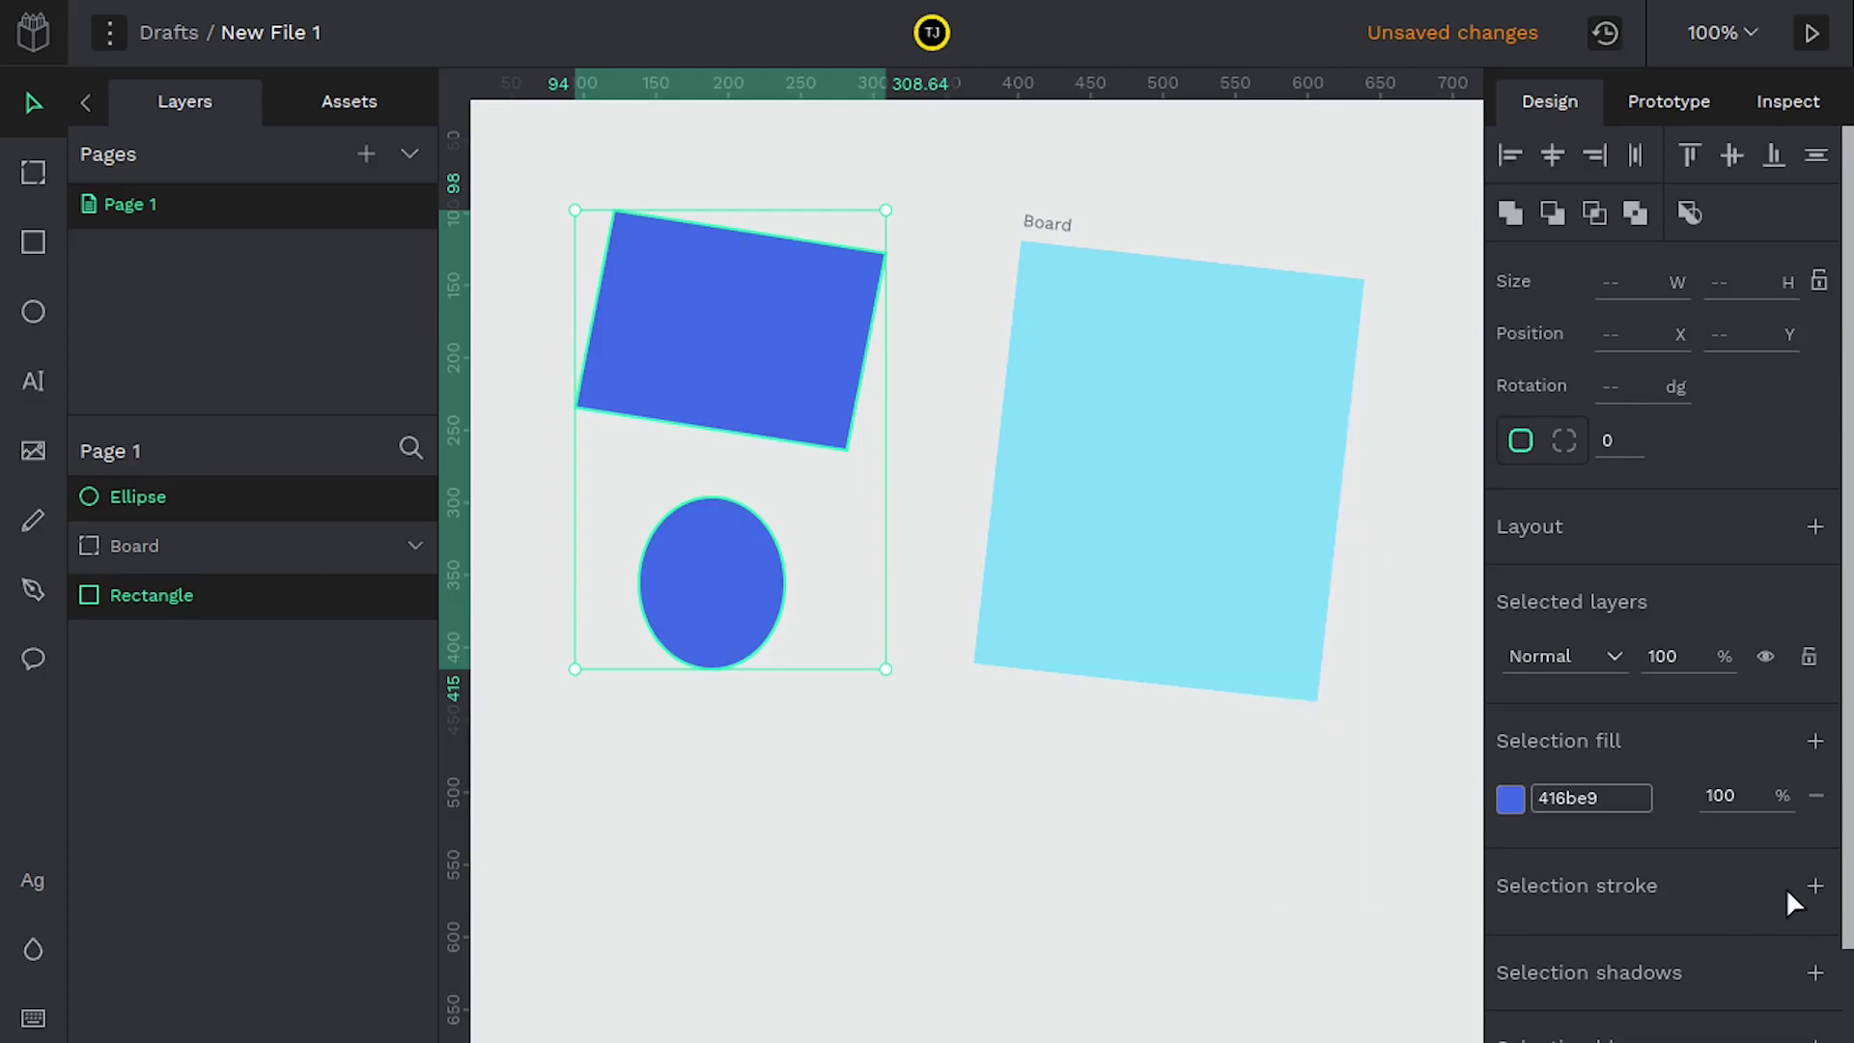
click(1819, 886)
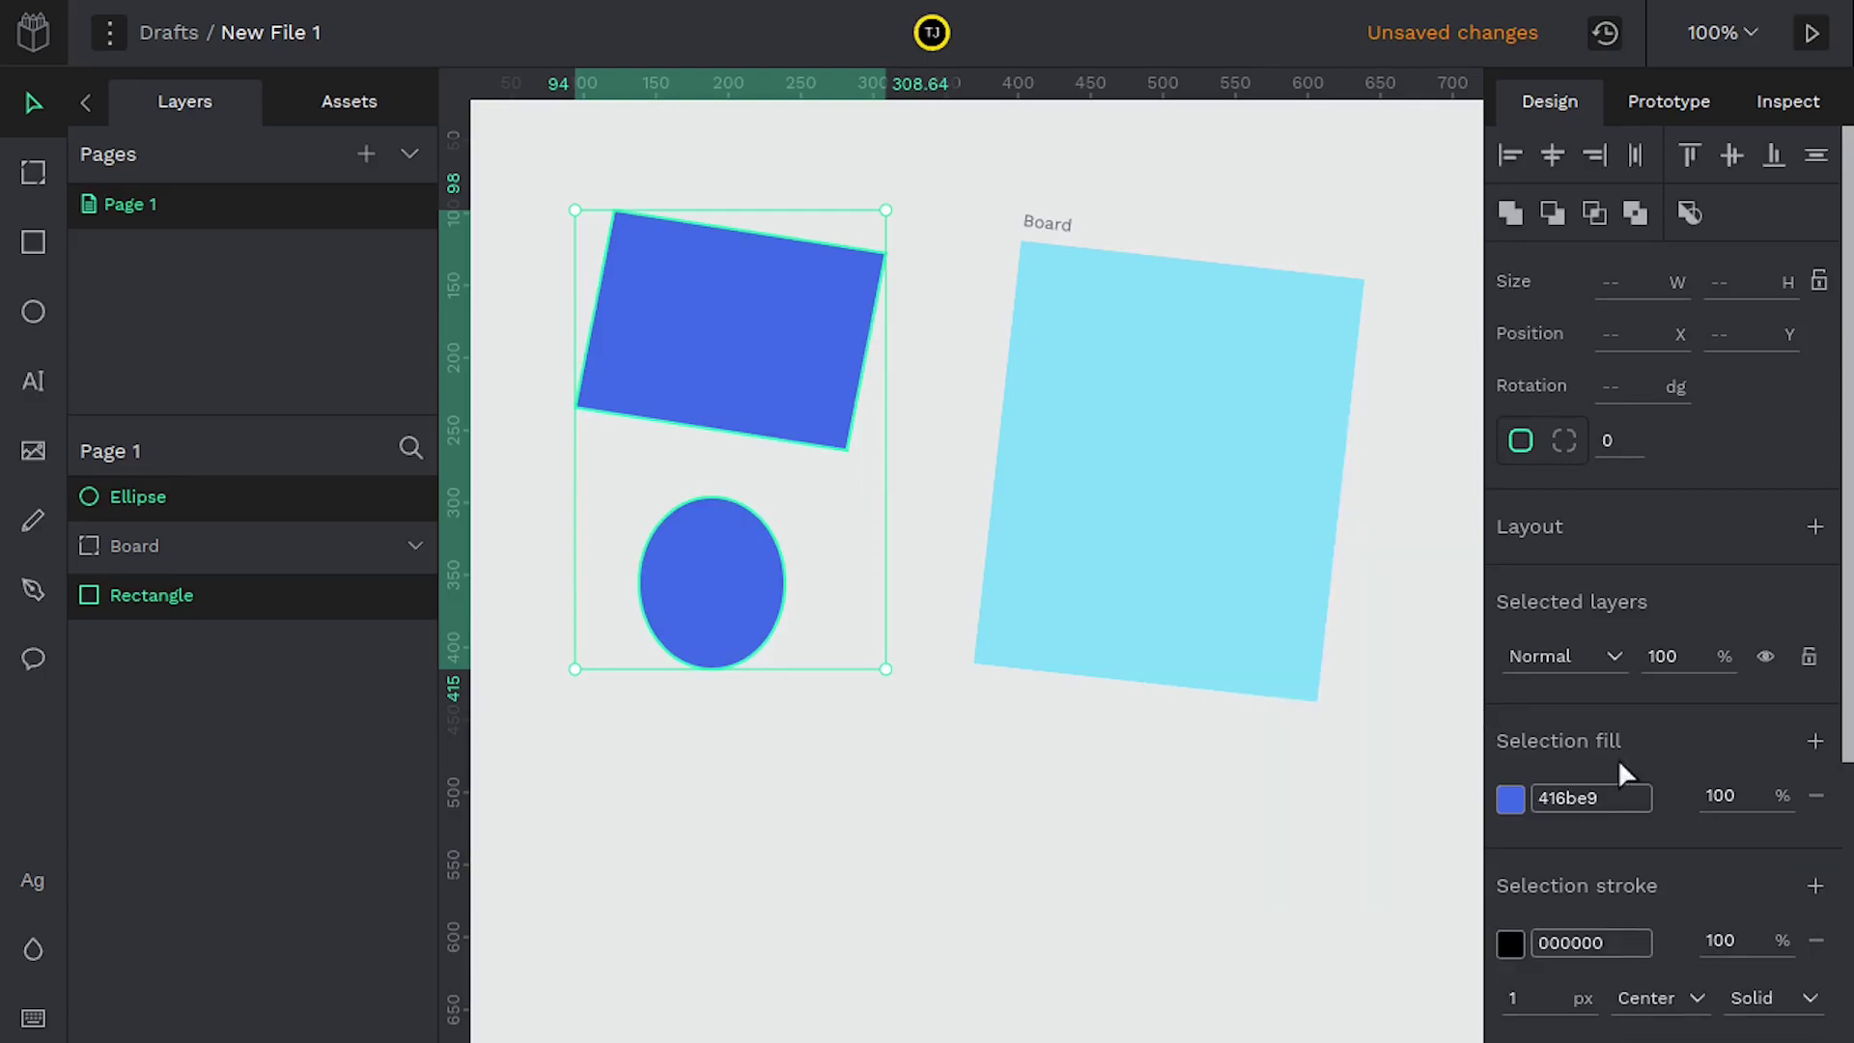
click(1512, 942)
click(1422, 481)
click(1541, 990)
text(10)
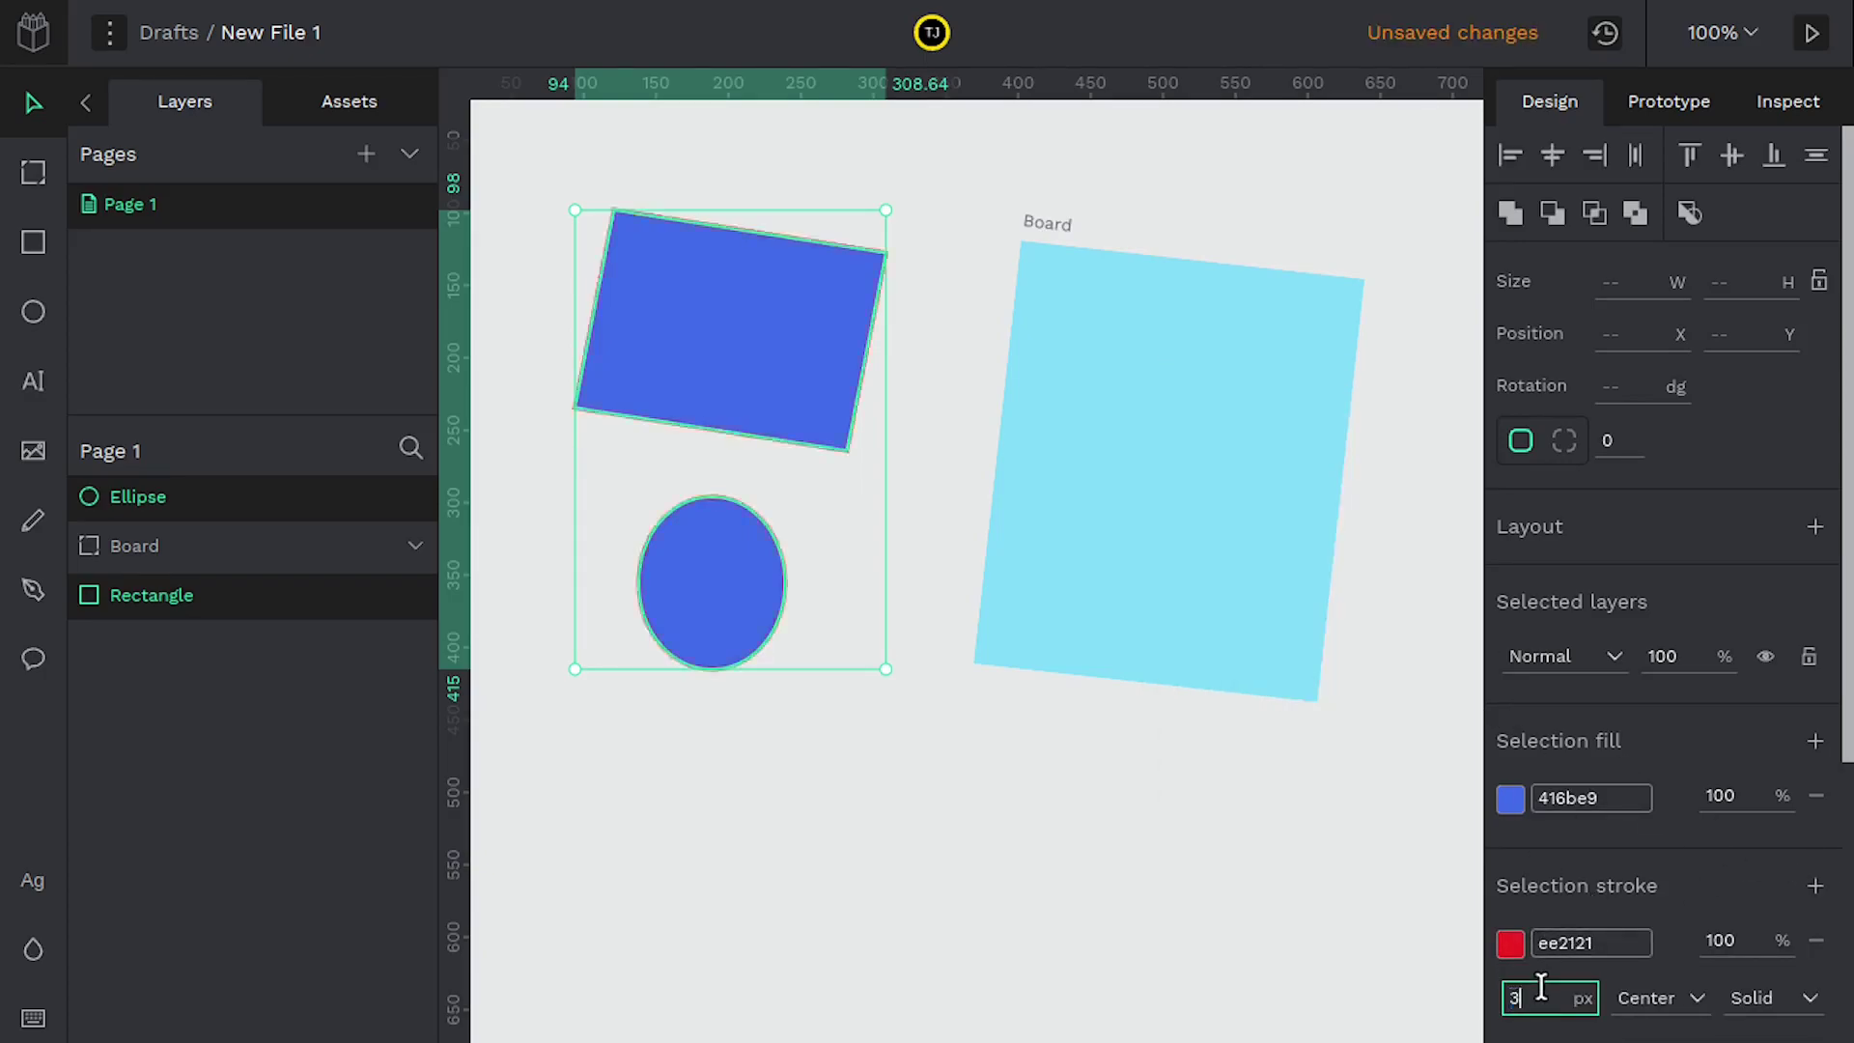
Nudge the rectangle down slightly and the ellipse down and right.
click(913, 874)
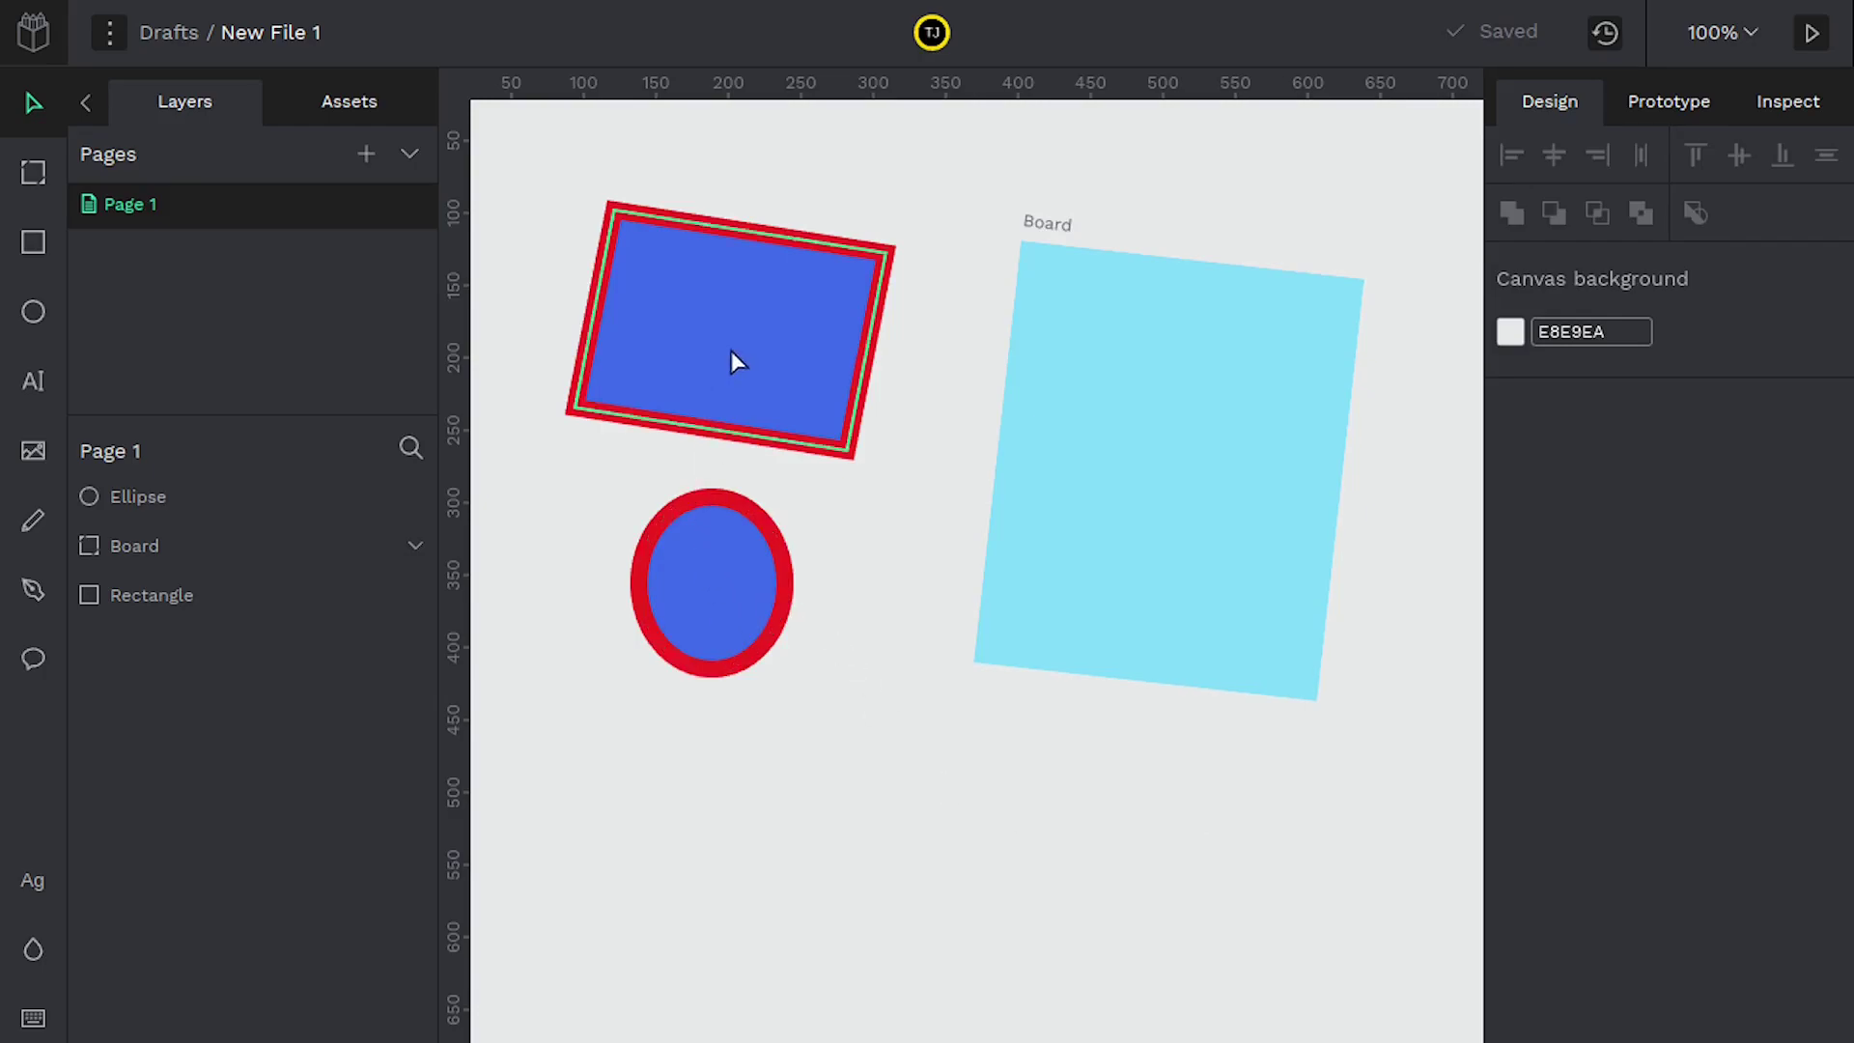
mouse_move(743, 347)
mouse_down()
mouse_move(786, 348)
mouse_move(765, 323)
mouse_up()
drag(719, 591, 732, 629)
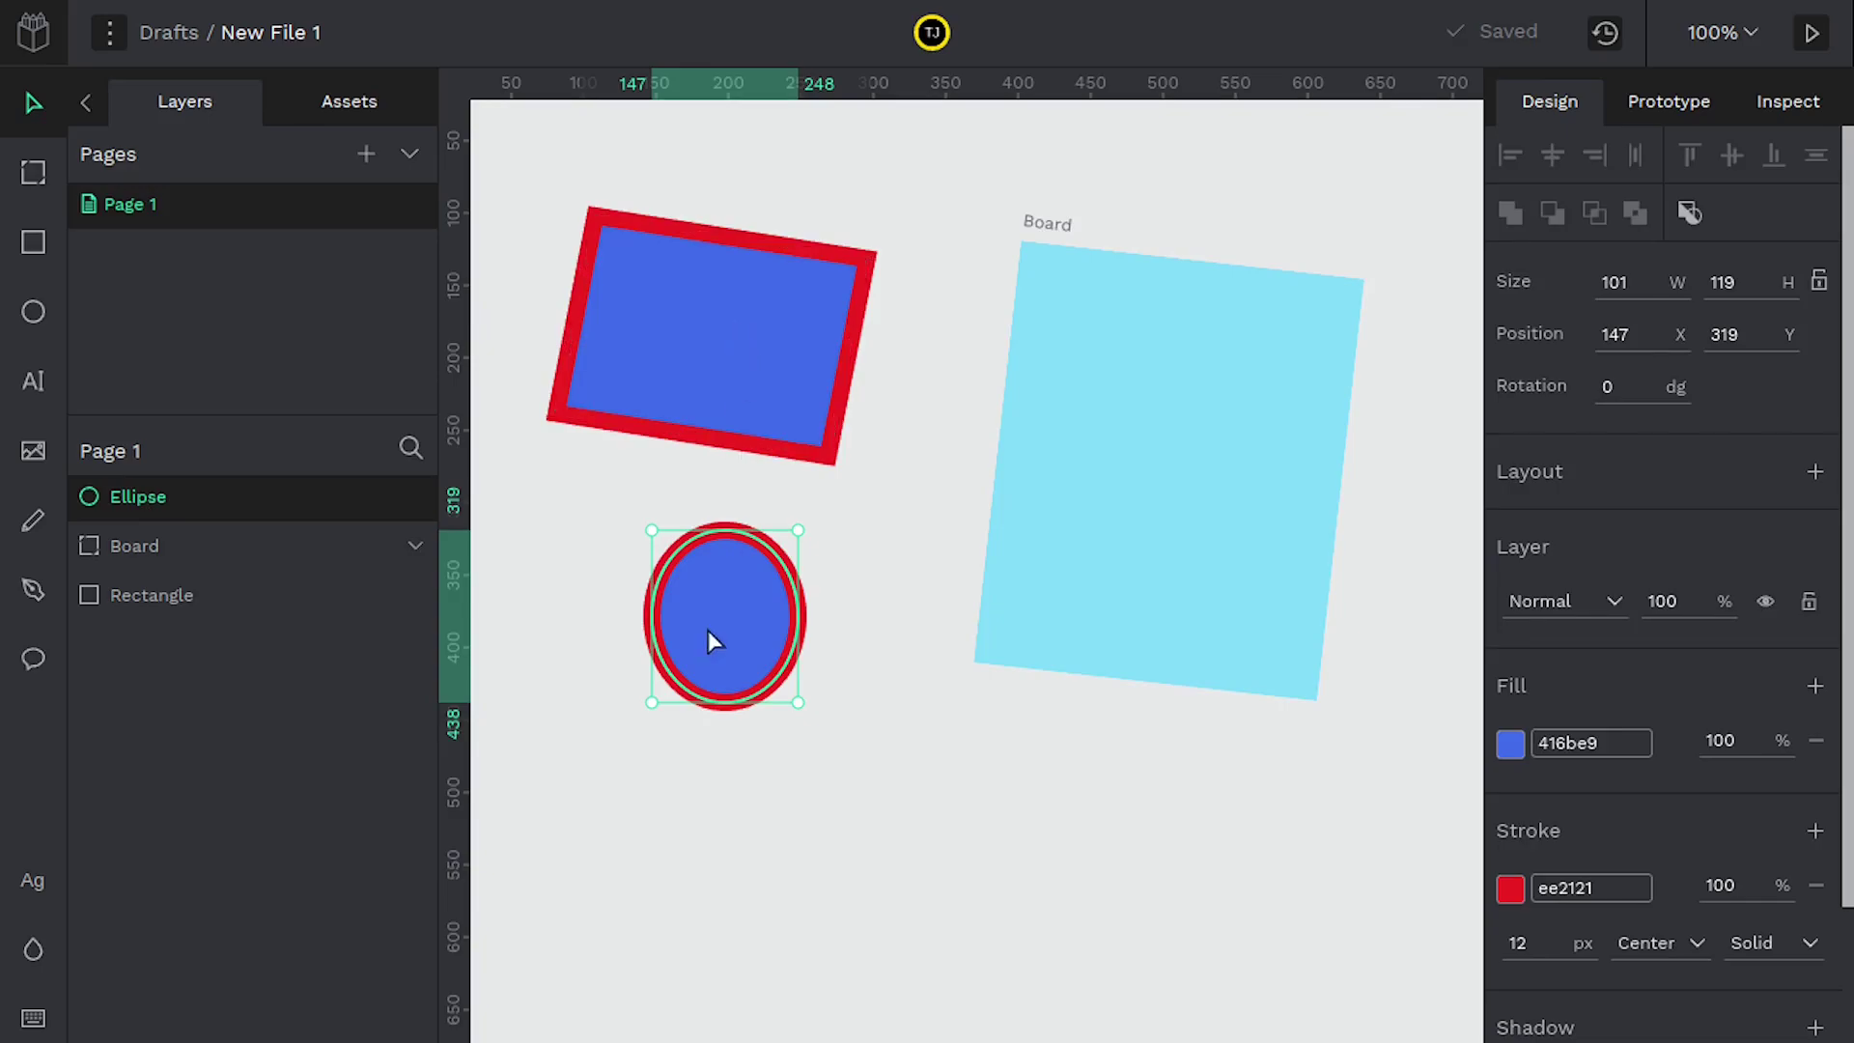
Group the bordered rectangle and ellipse together.
shift+click(748, 319)
drag(747, 319, 734, 370)
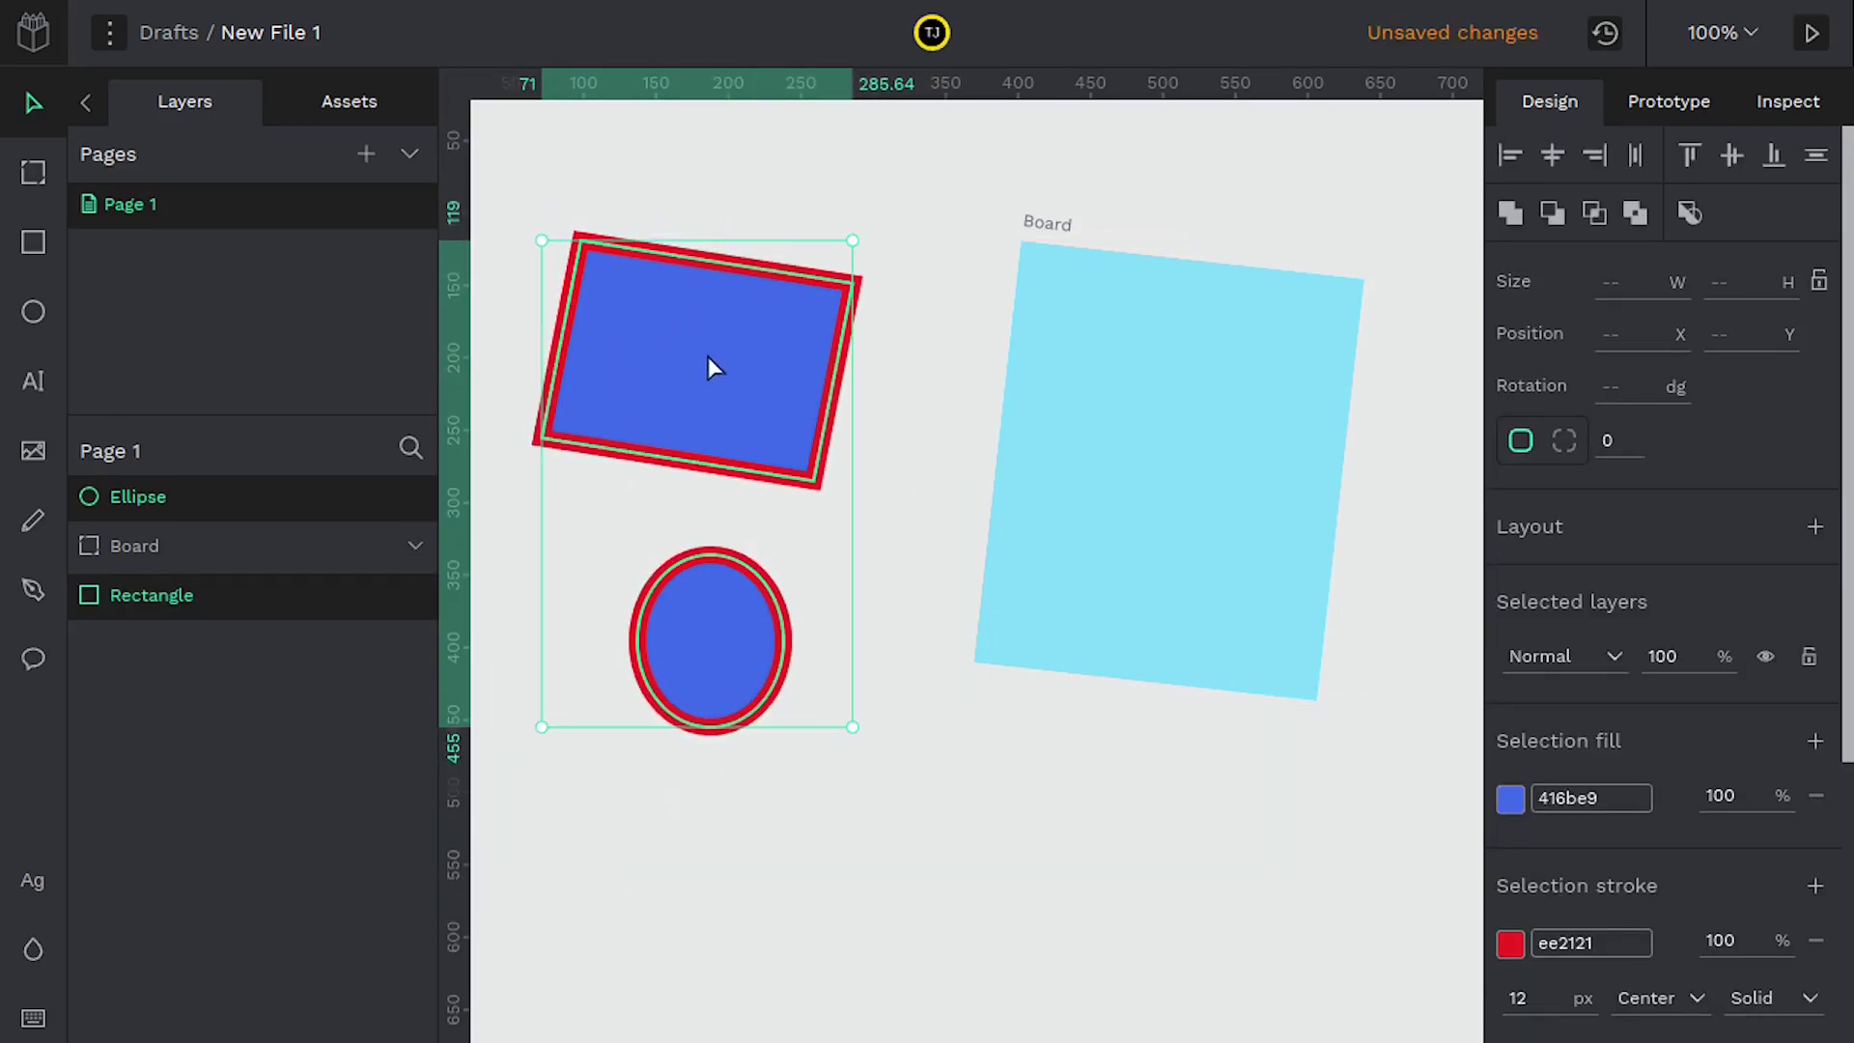
right_click(711, 365)
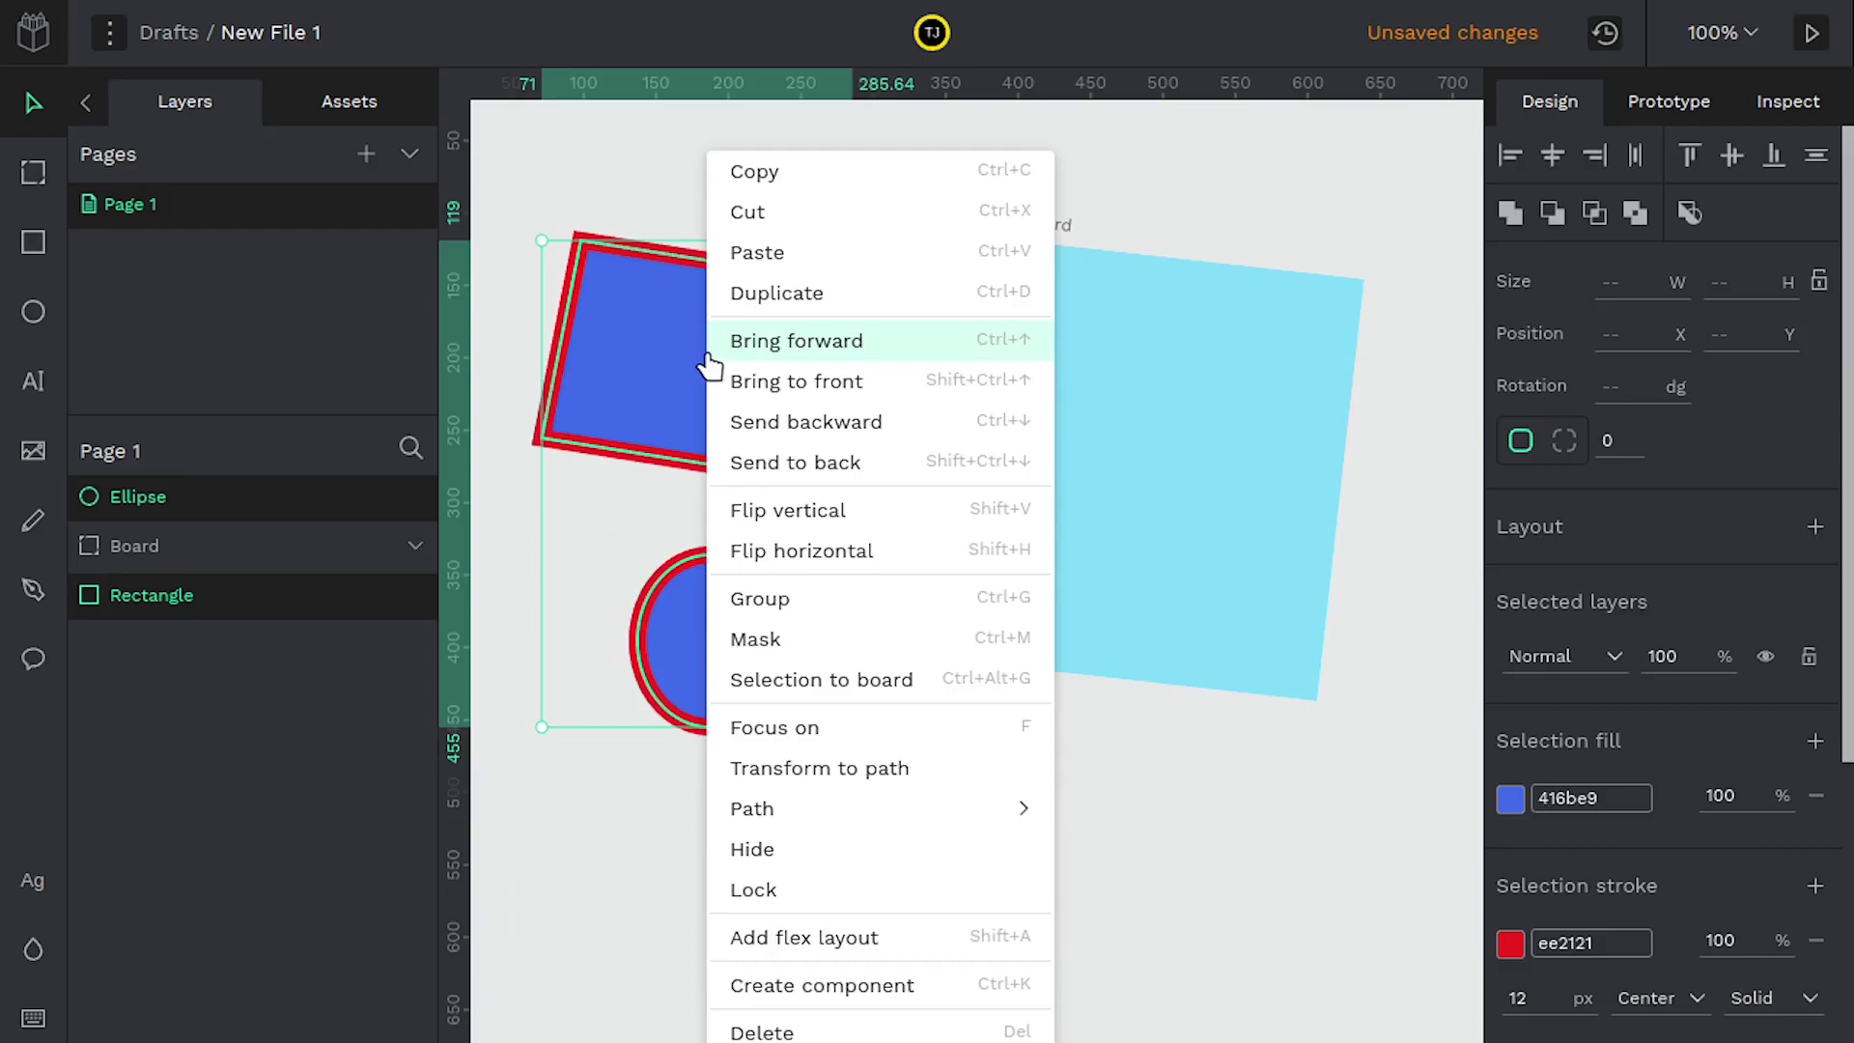
click(772, 600)
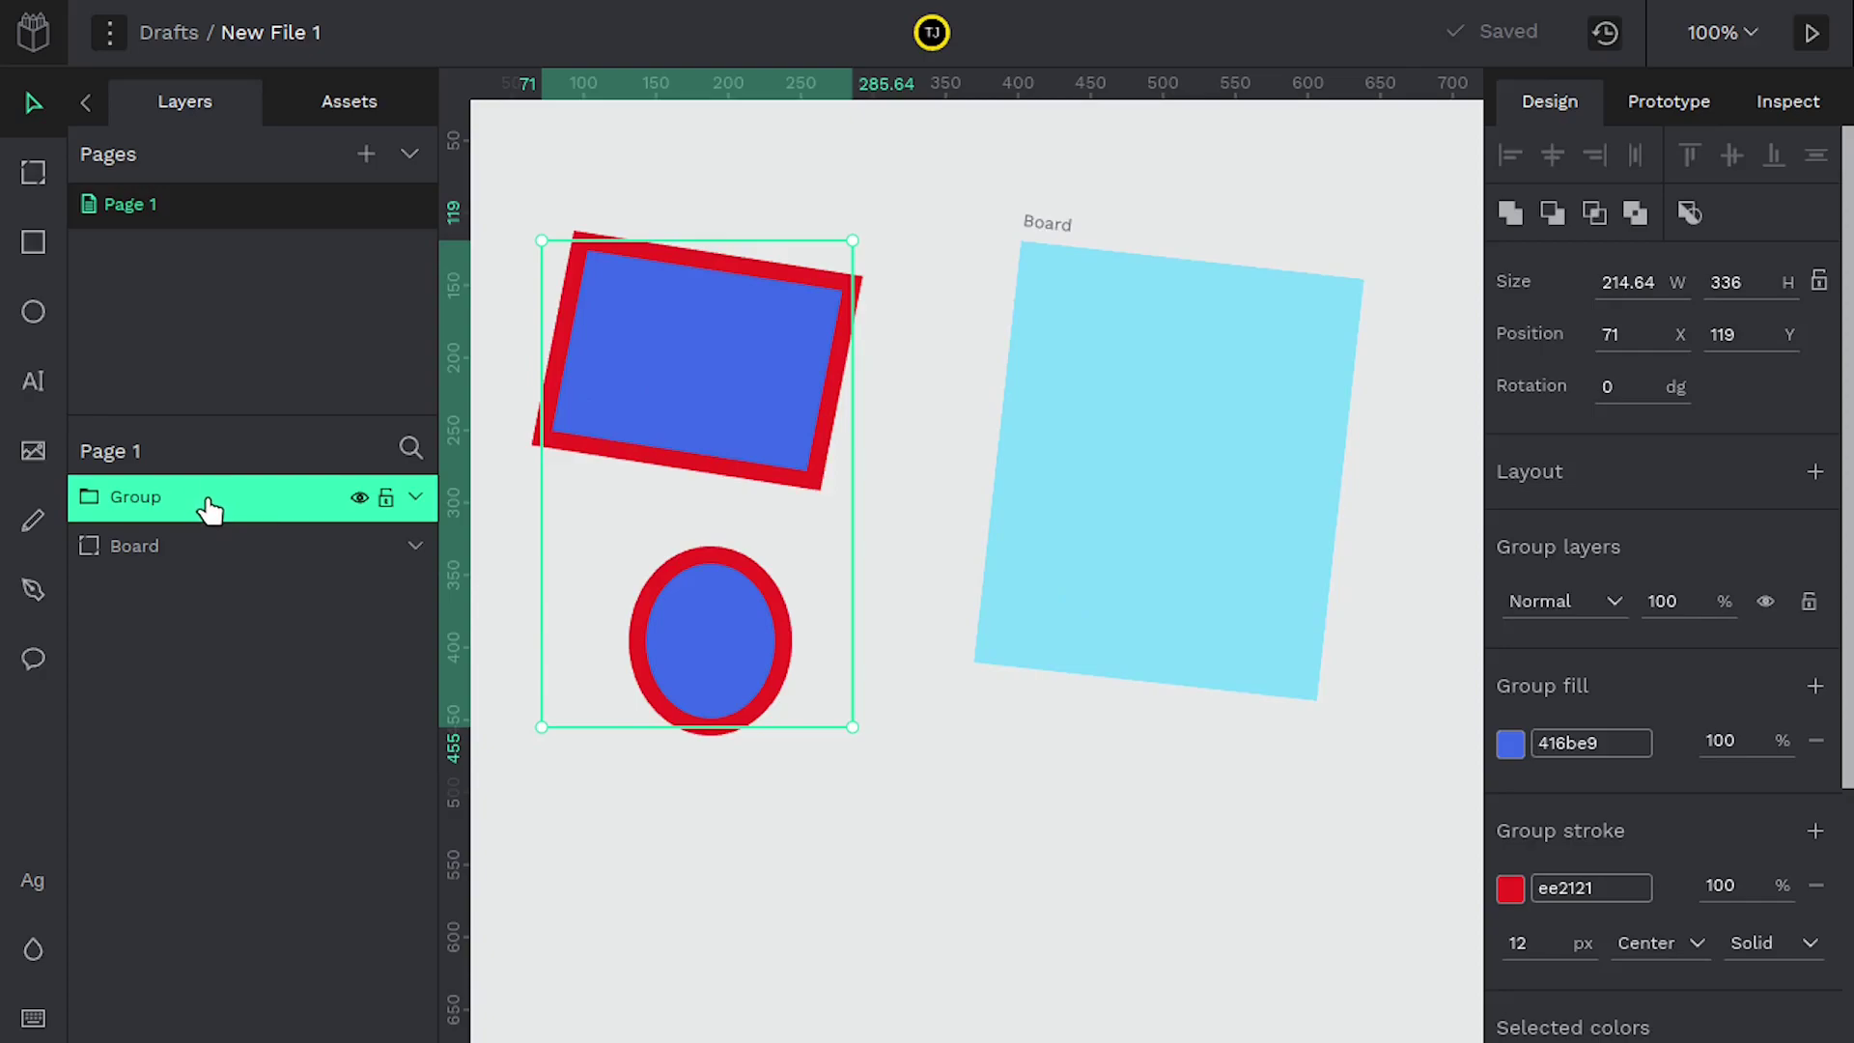
Move the rectangle up-left inside the group and shrink it from its corner.
click(417, 497)
click(242, 548)
click(206, 598)
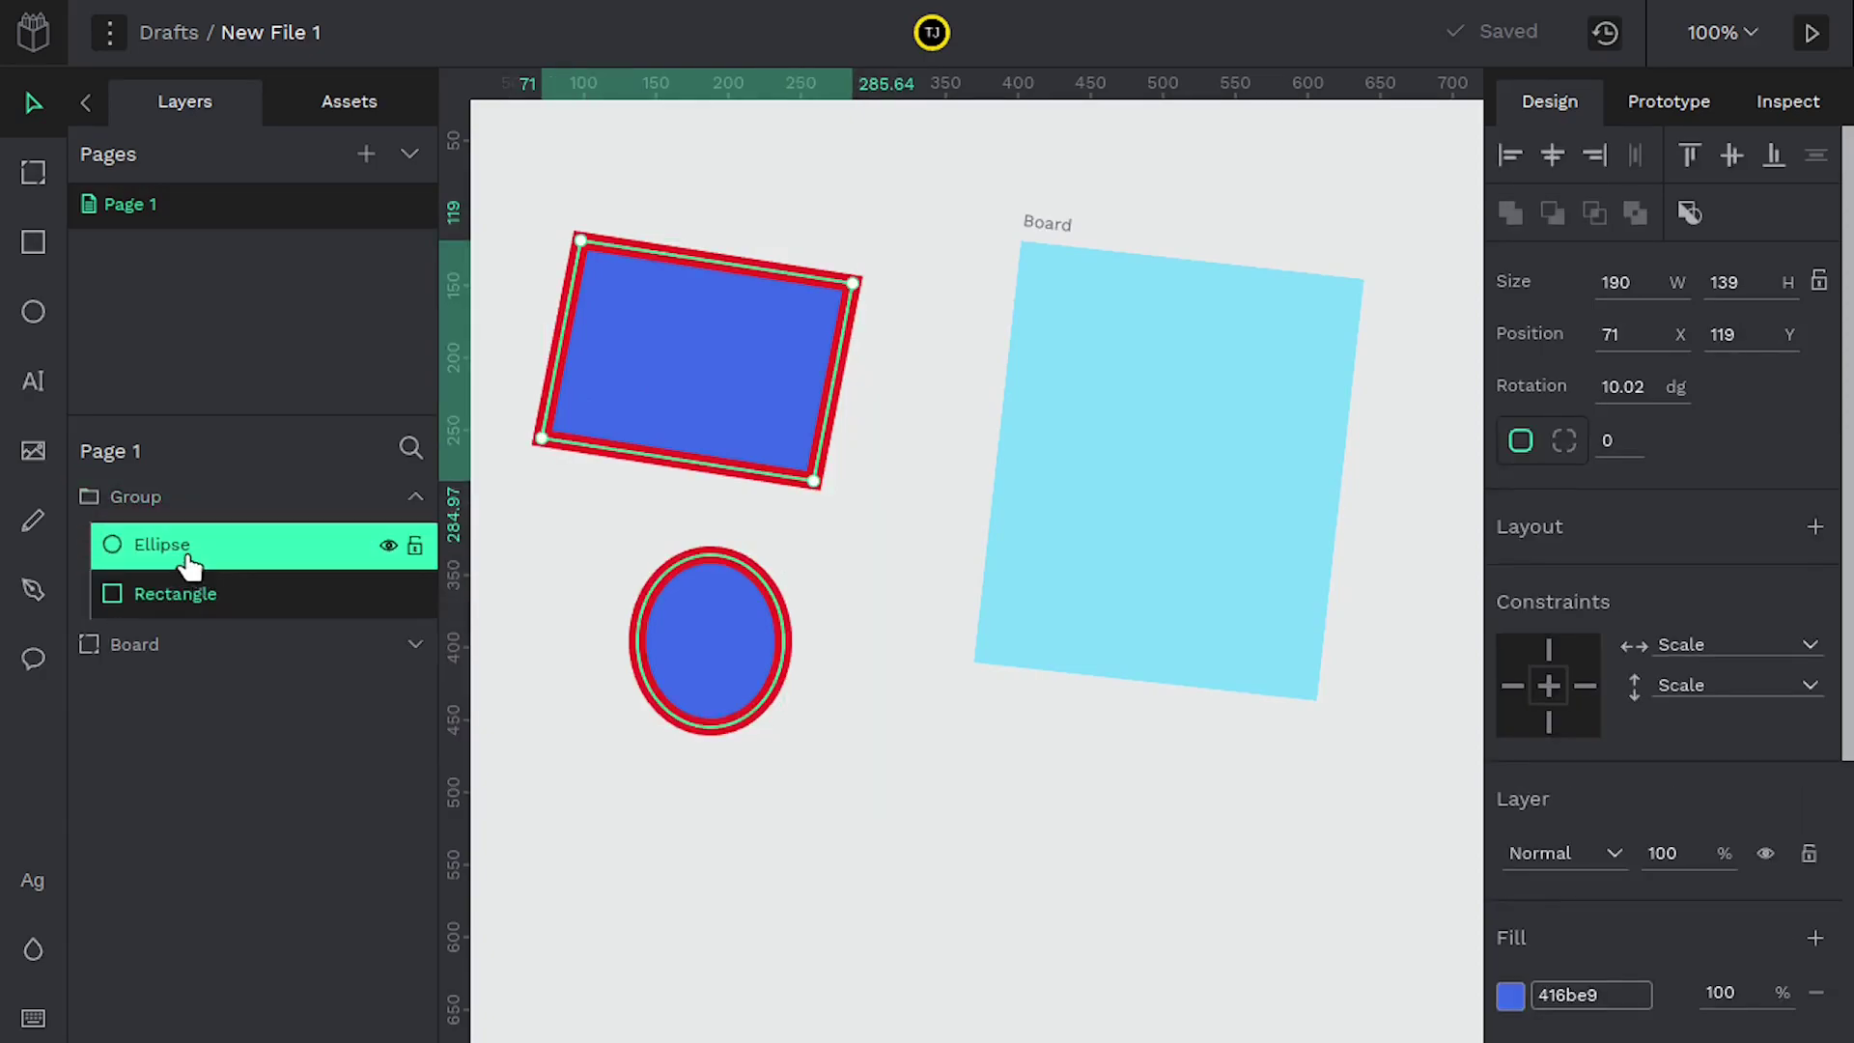
click(190, 547)
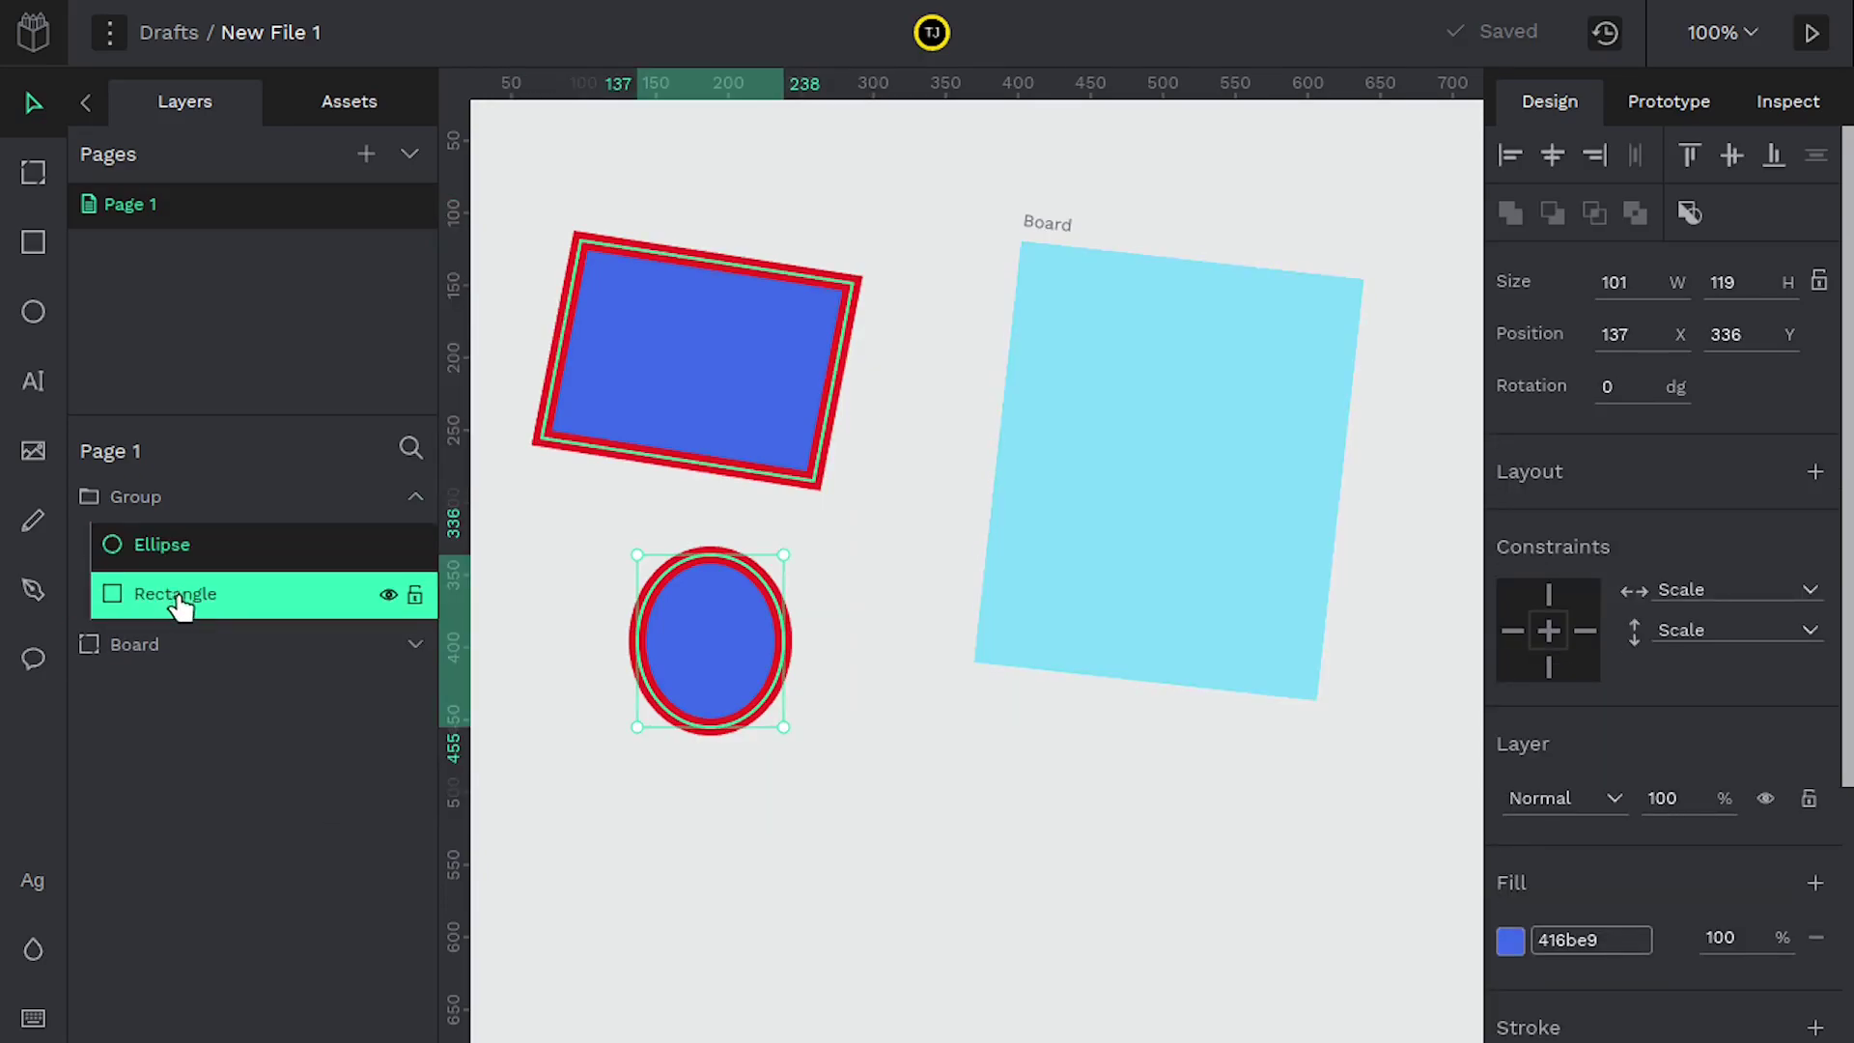
click(182, 599)
drag(647, 380, 595, 251)
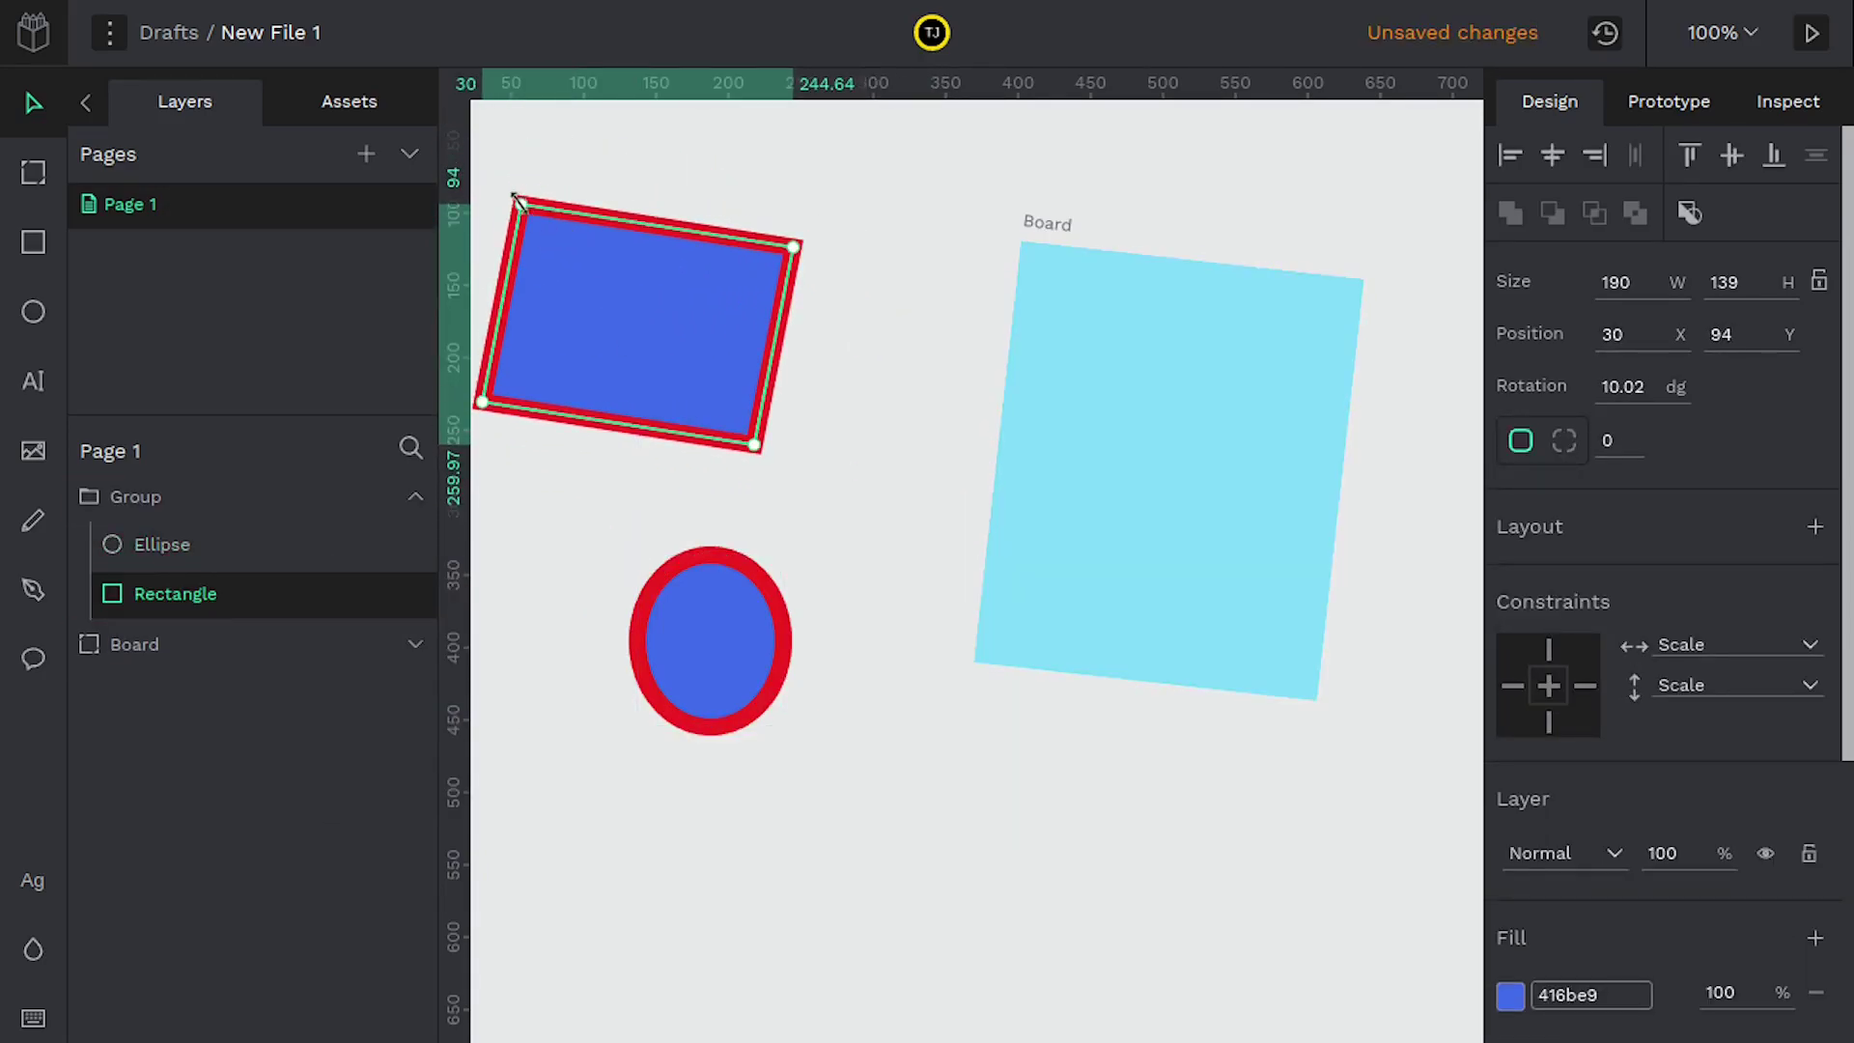
drag(516, 200, 578, 261)
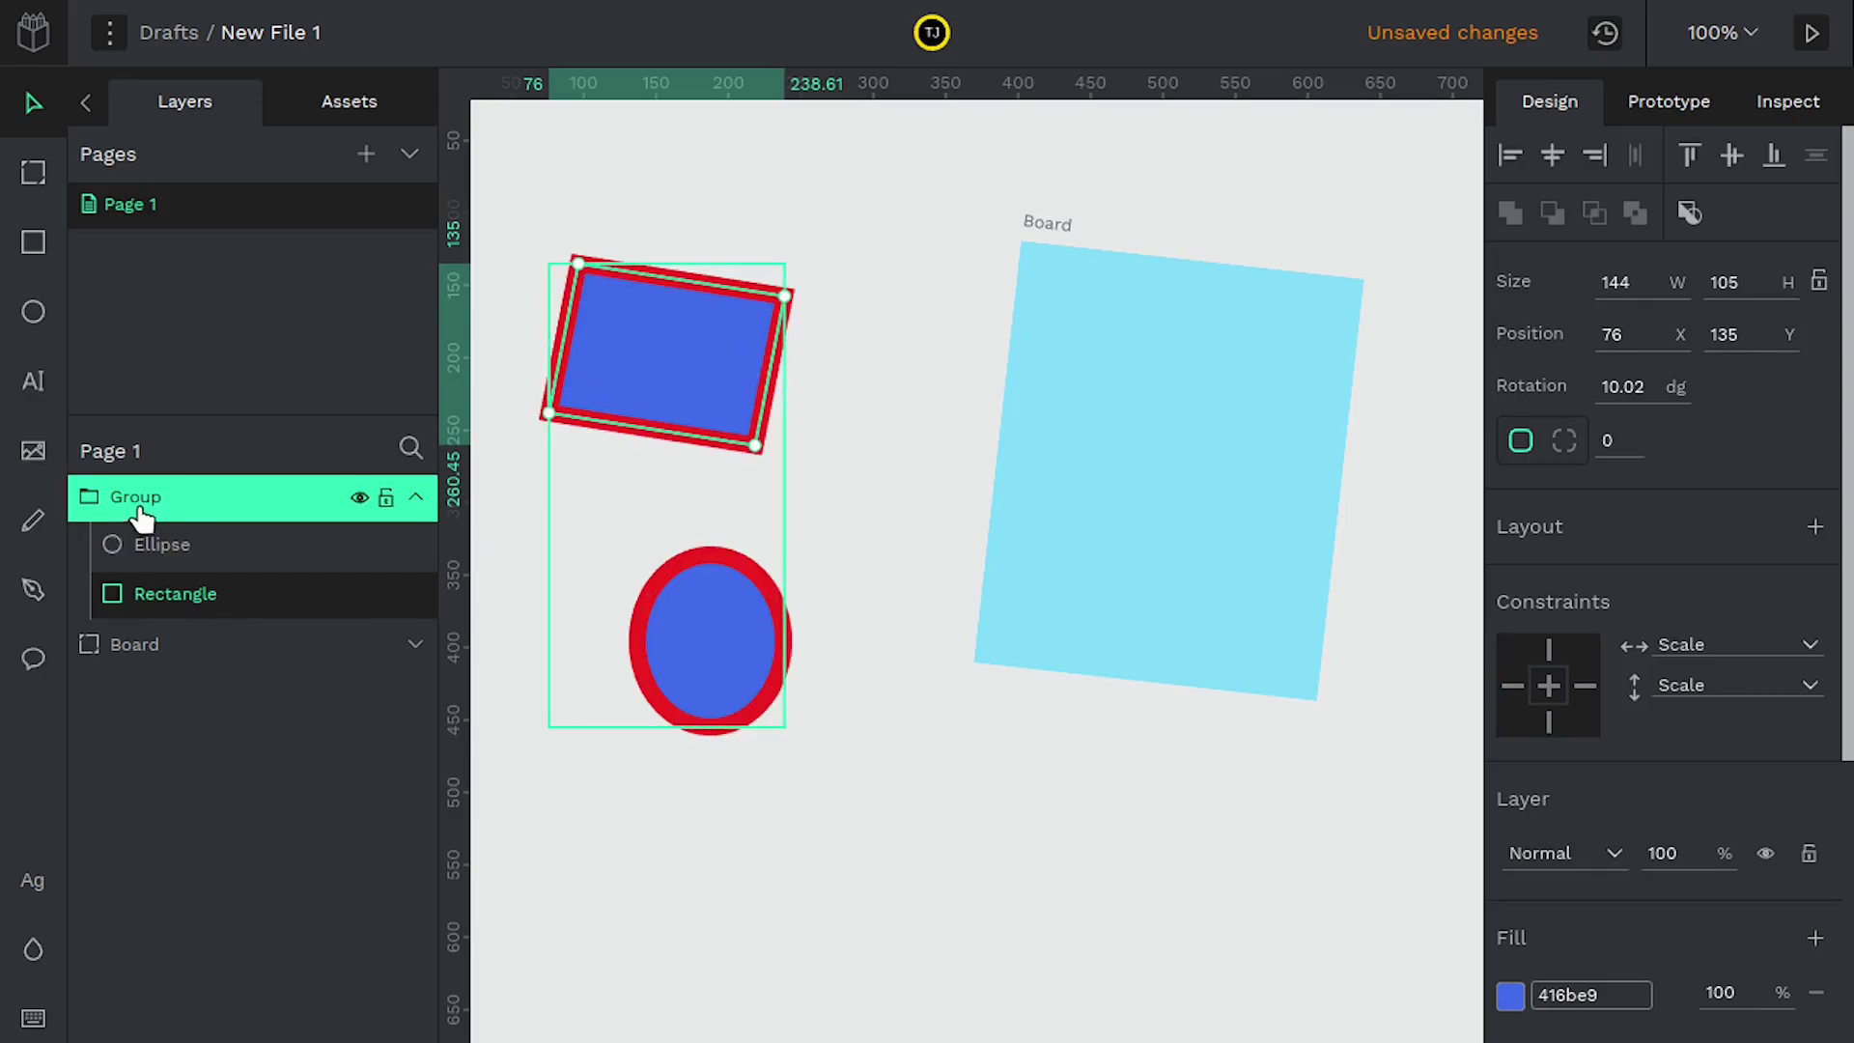
Squash the whole group down to 180 × 168.
click(140, 516)
mouse_move(612, 364)
mouse_down()
mouse_move(981, 464)
mouse_move(985, 609)
mouse_move(629, 426)
mouse_up()
drag(551, 320, 691, 339)
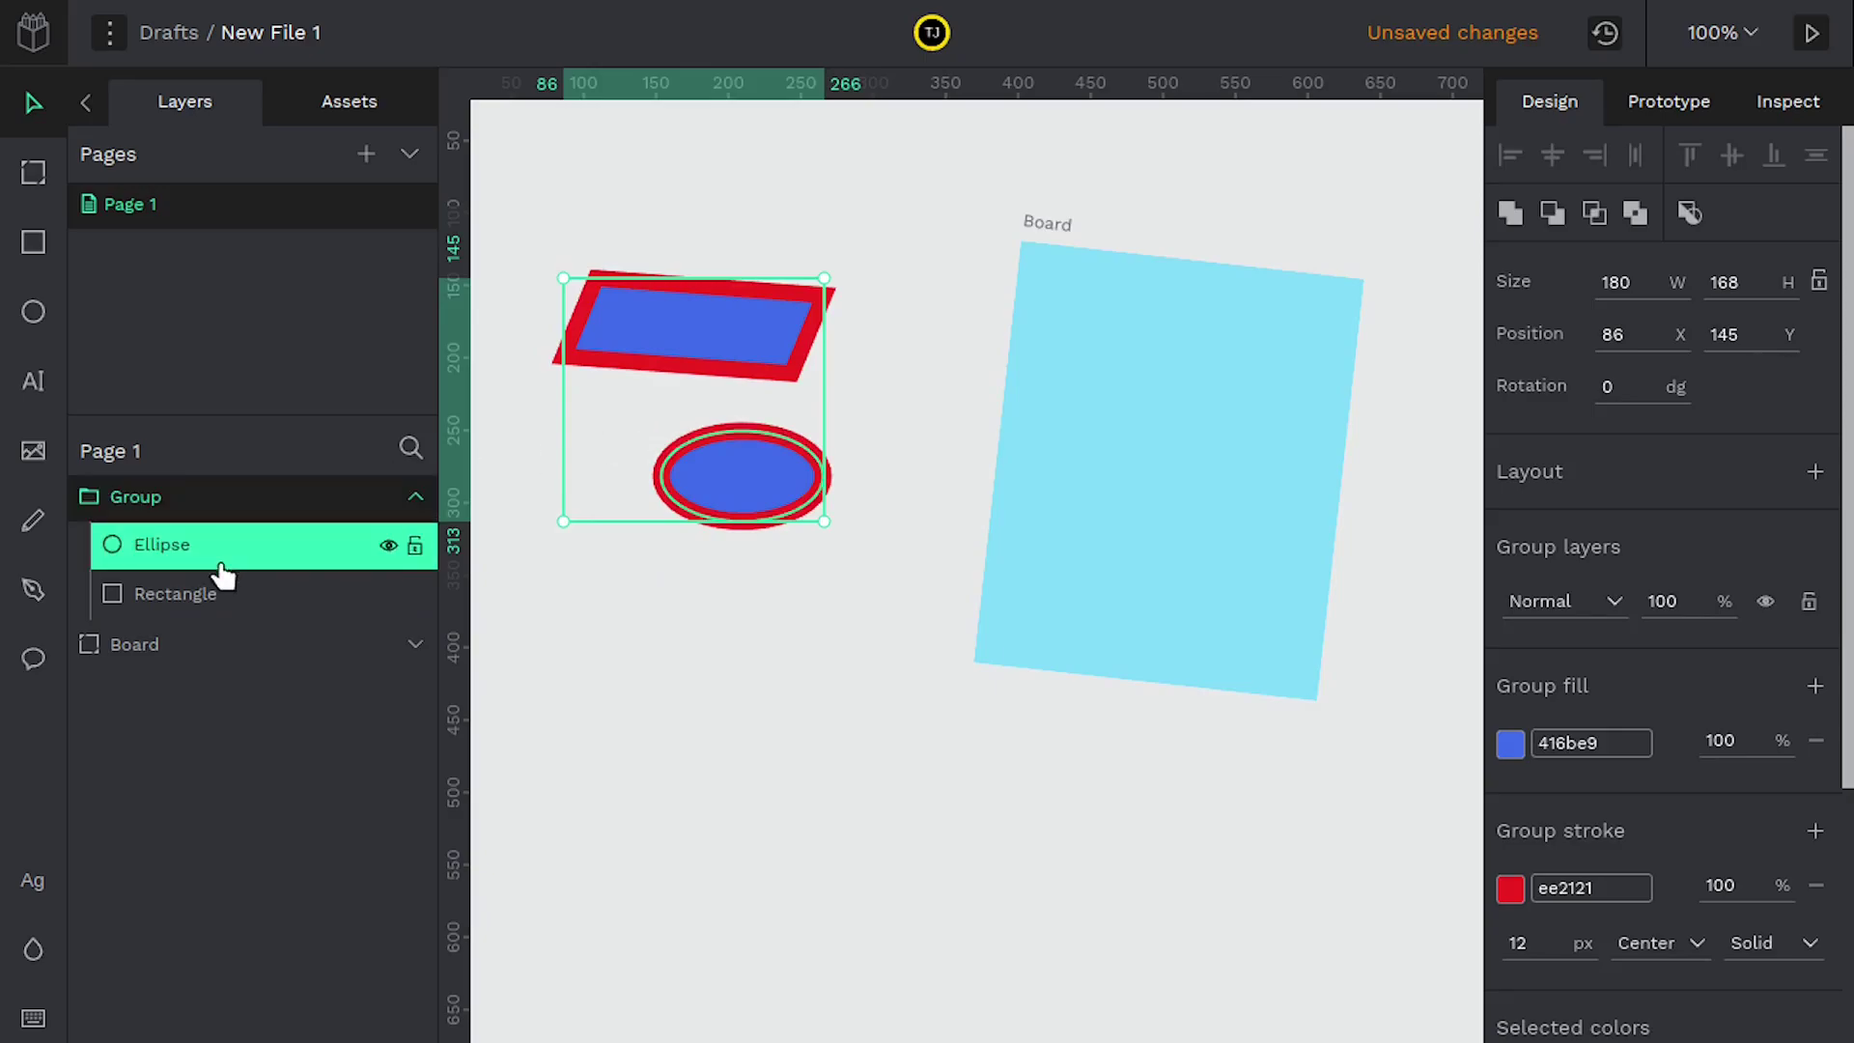
Add a text box reading 'rsthnarsithsier' and move it onto the blue rectangle.
click(33, 380)
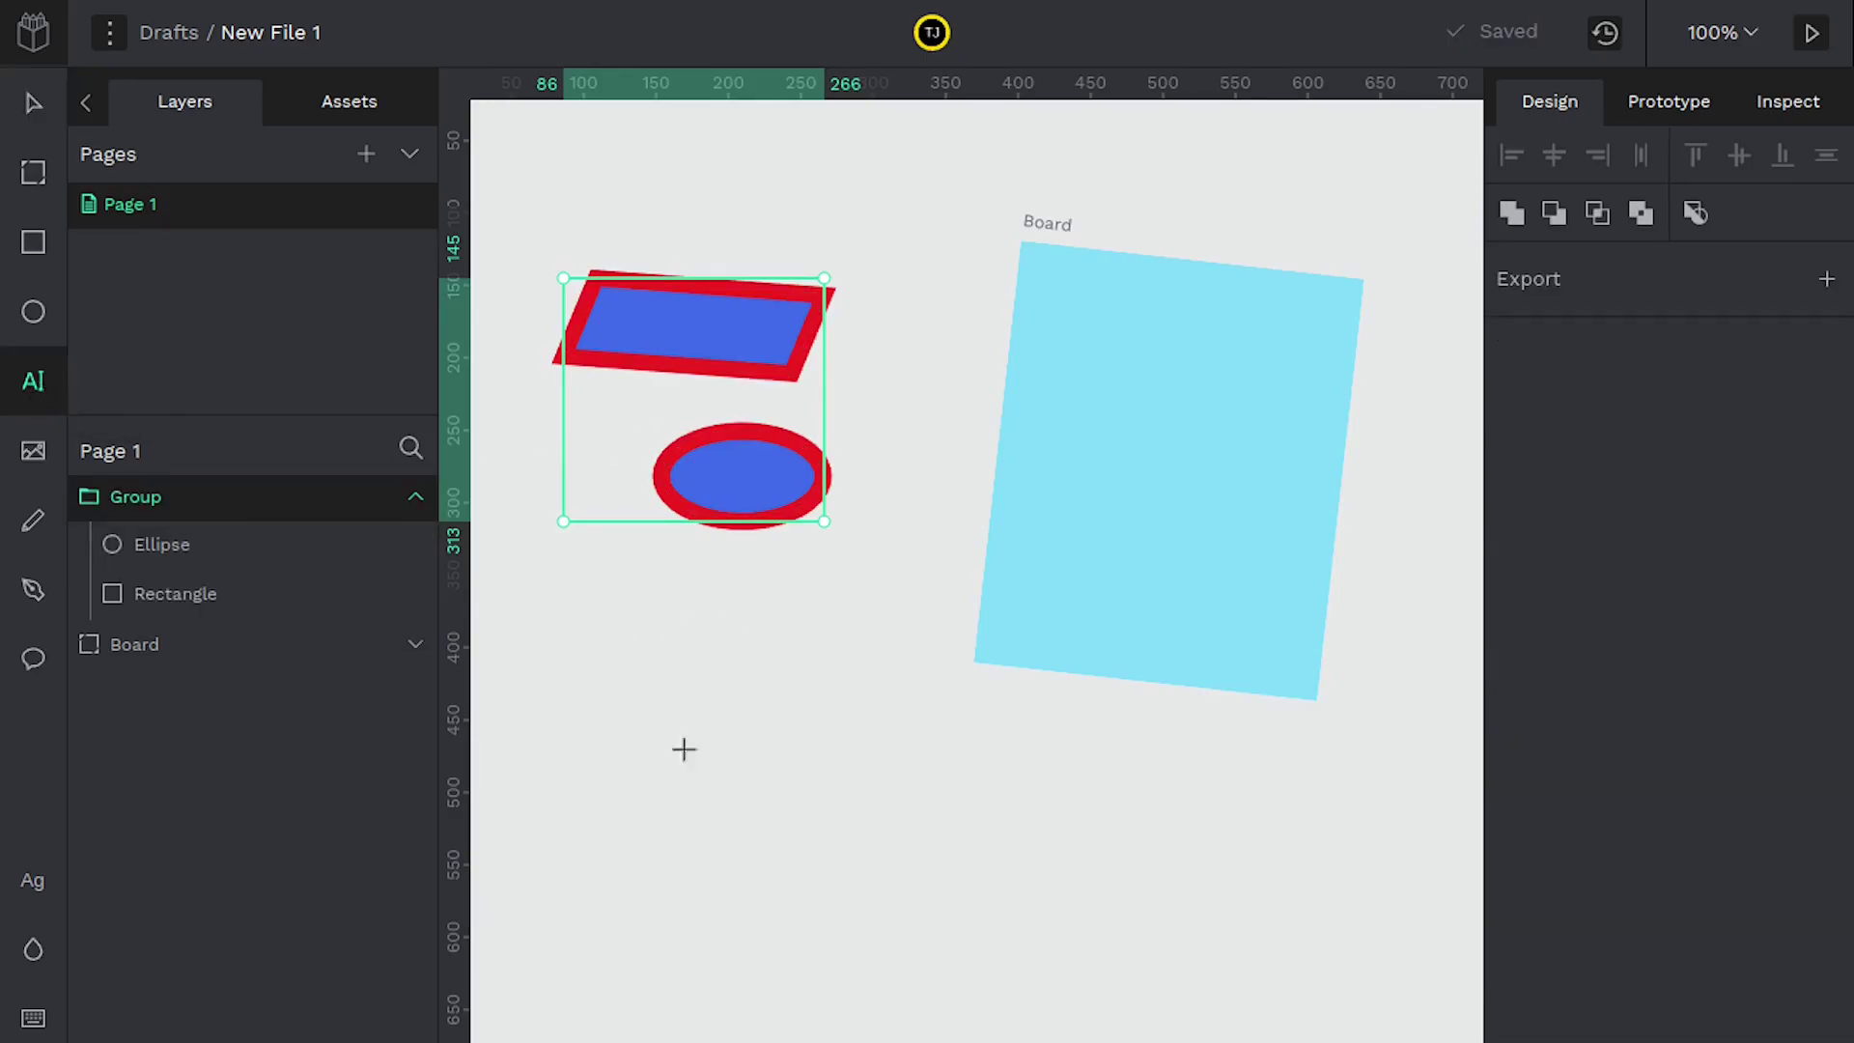
click(642, 763)
text(rsthnarsithsier)
key(Return)
key(Escape)
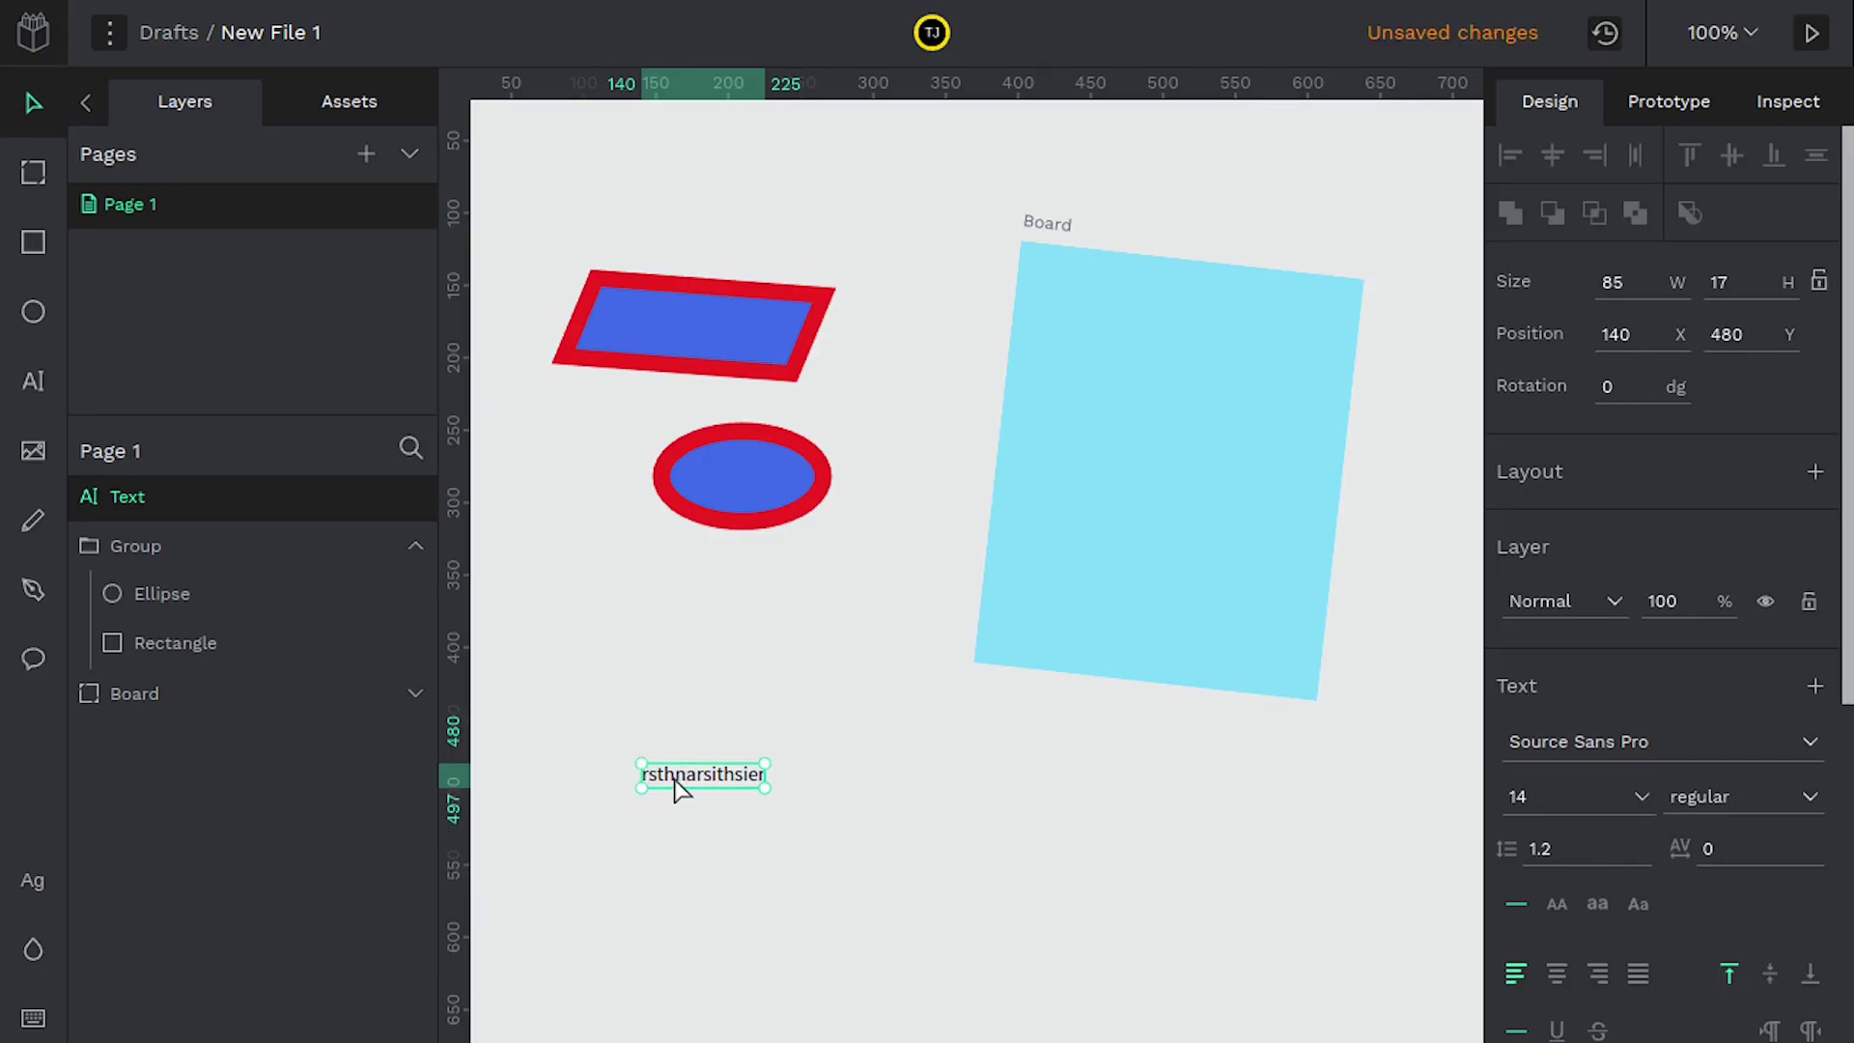
drag(678, 787, 683, 327)
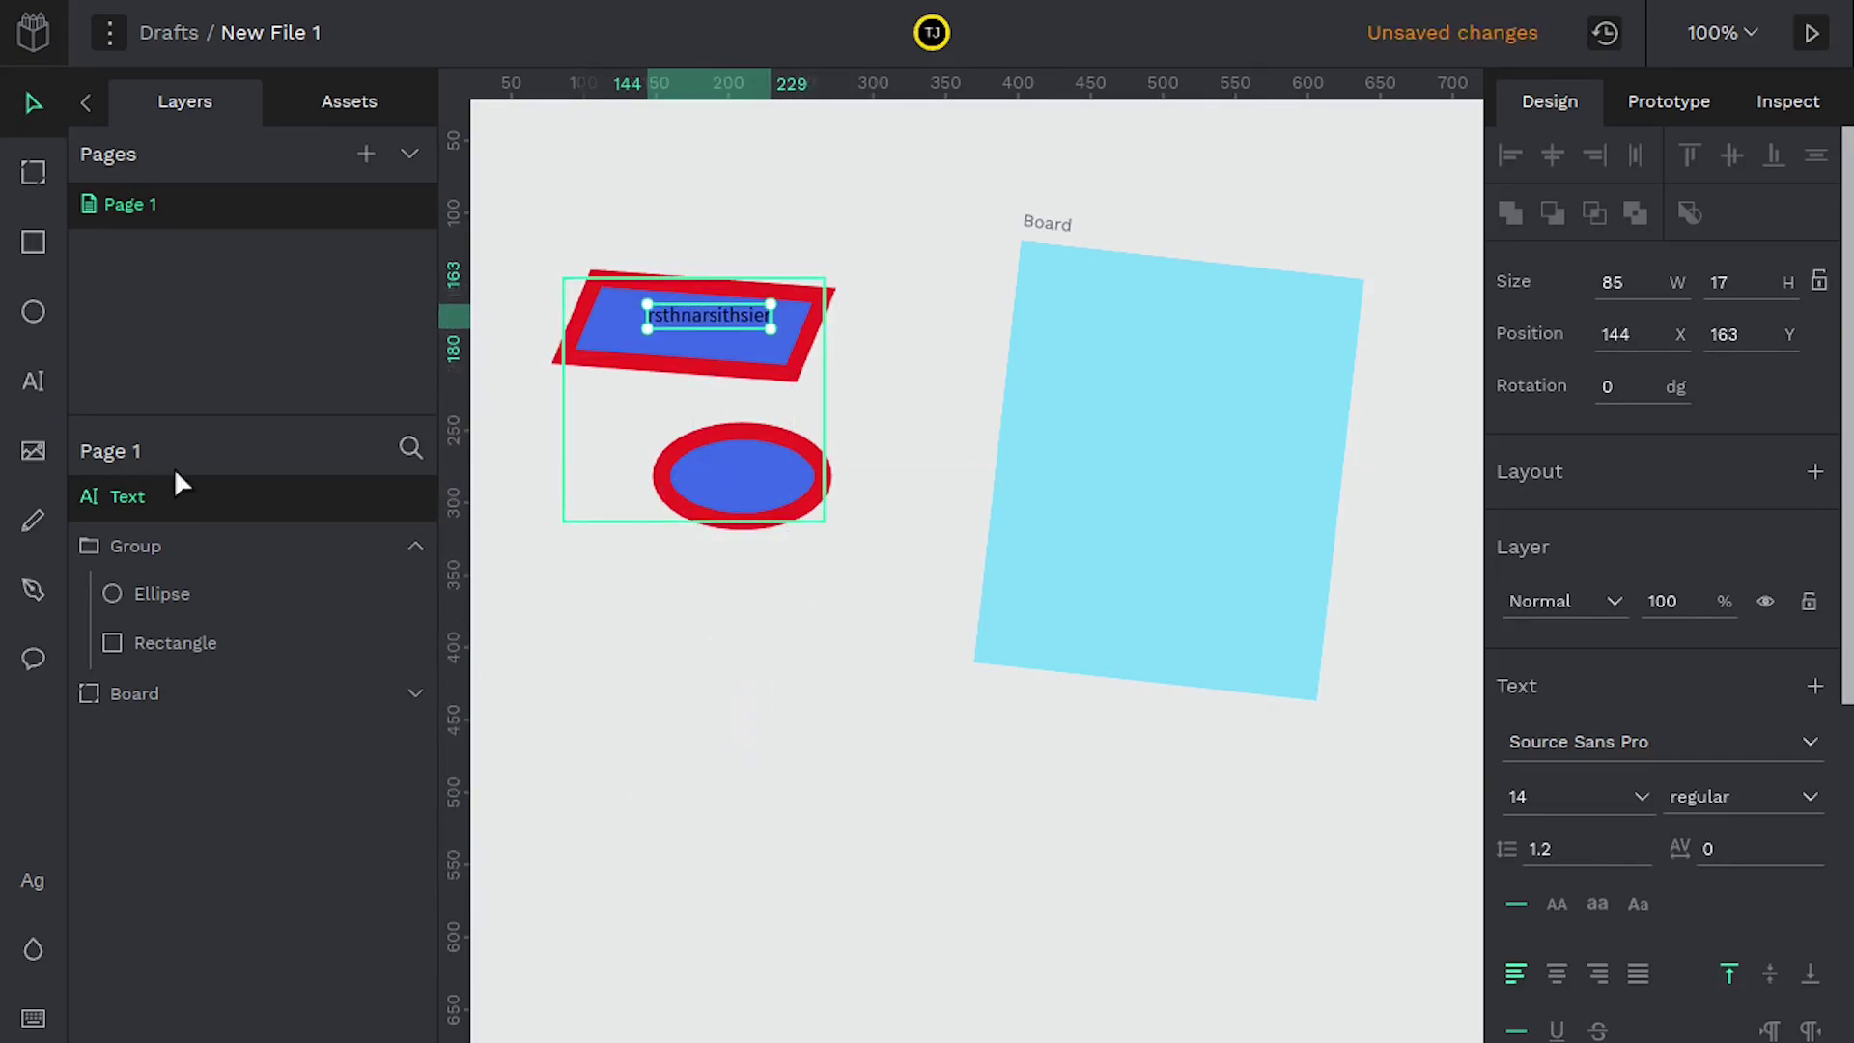
Reposition the shape group and place the text above the shapes.
click(600, 647)
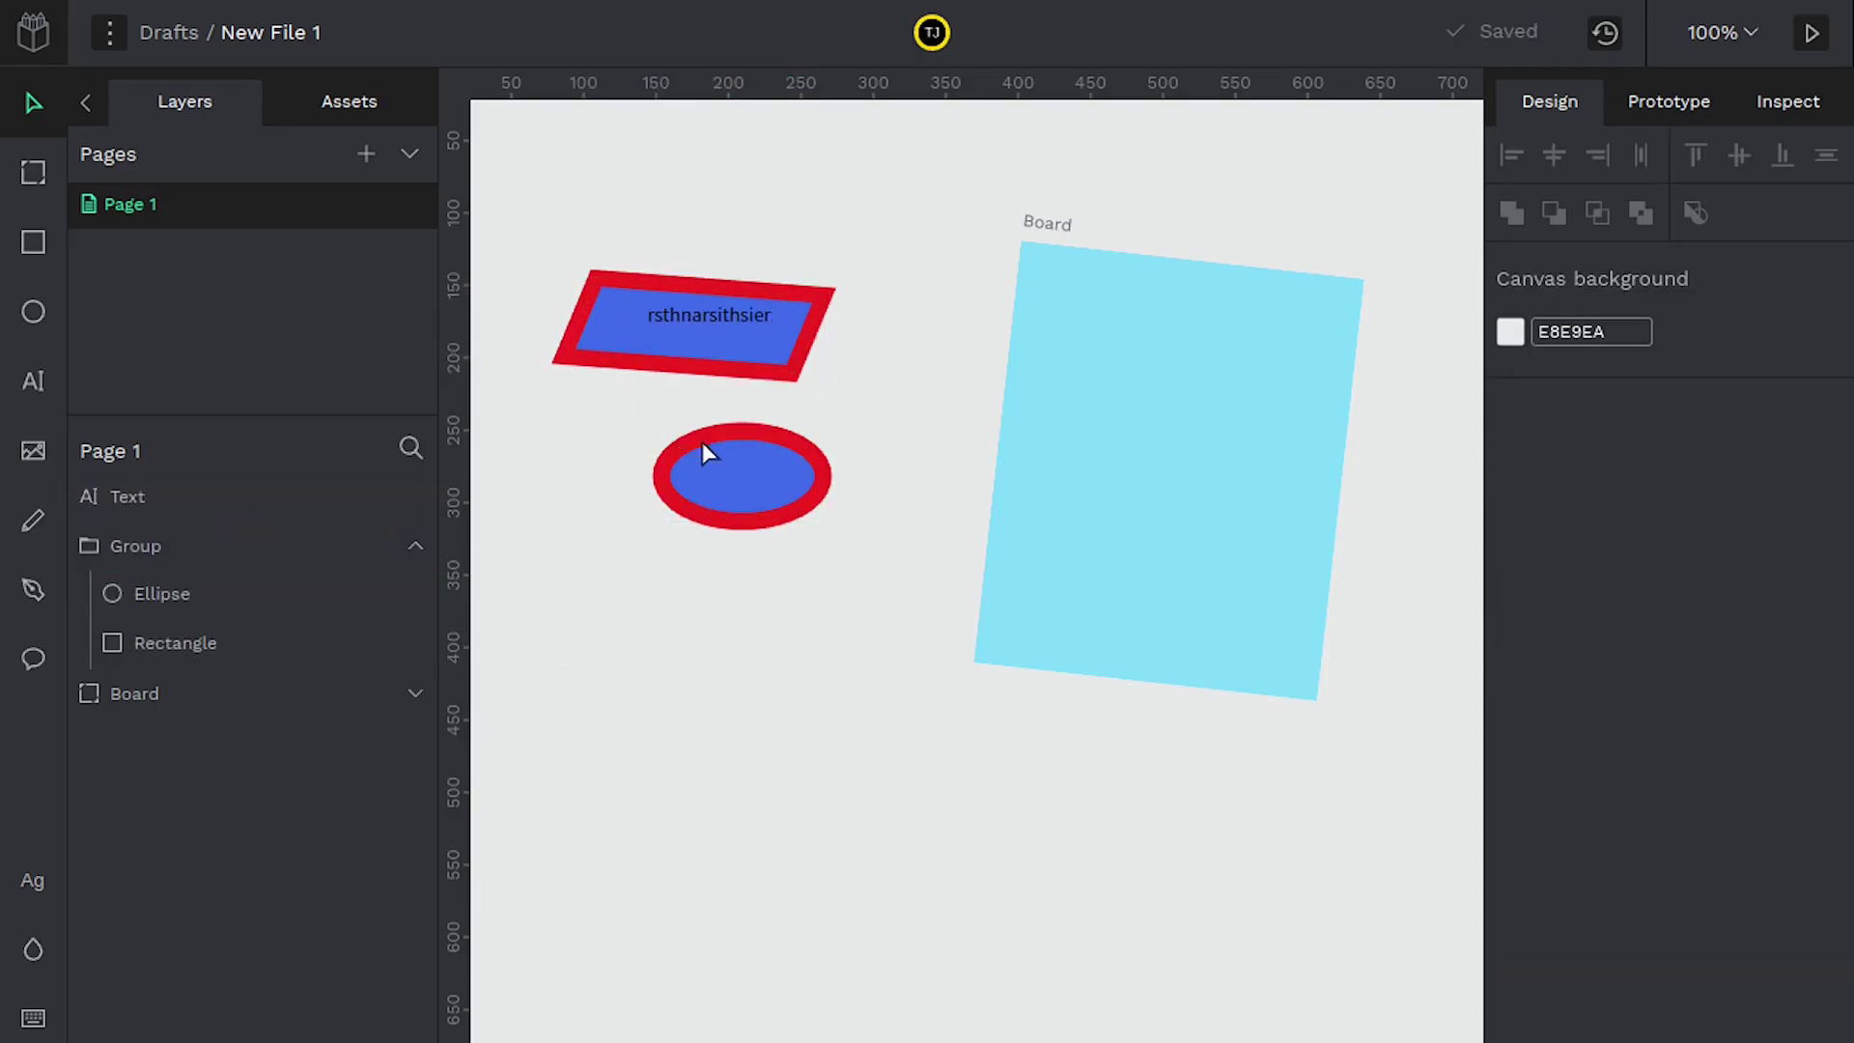
mouse_move(761, 480)
mouse_down()
mouse_move(744, 784)
mouse_move(755, 454)
mouse_up()
drag(724, 322, 688, 383)
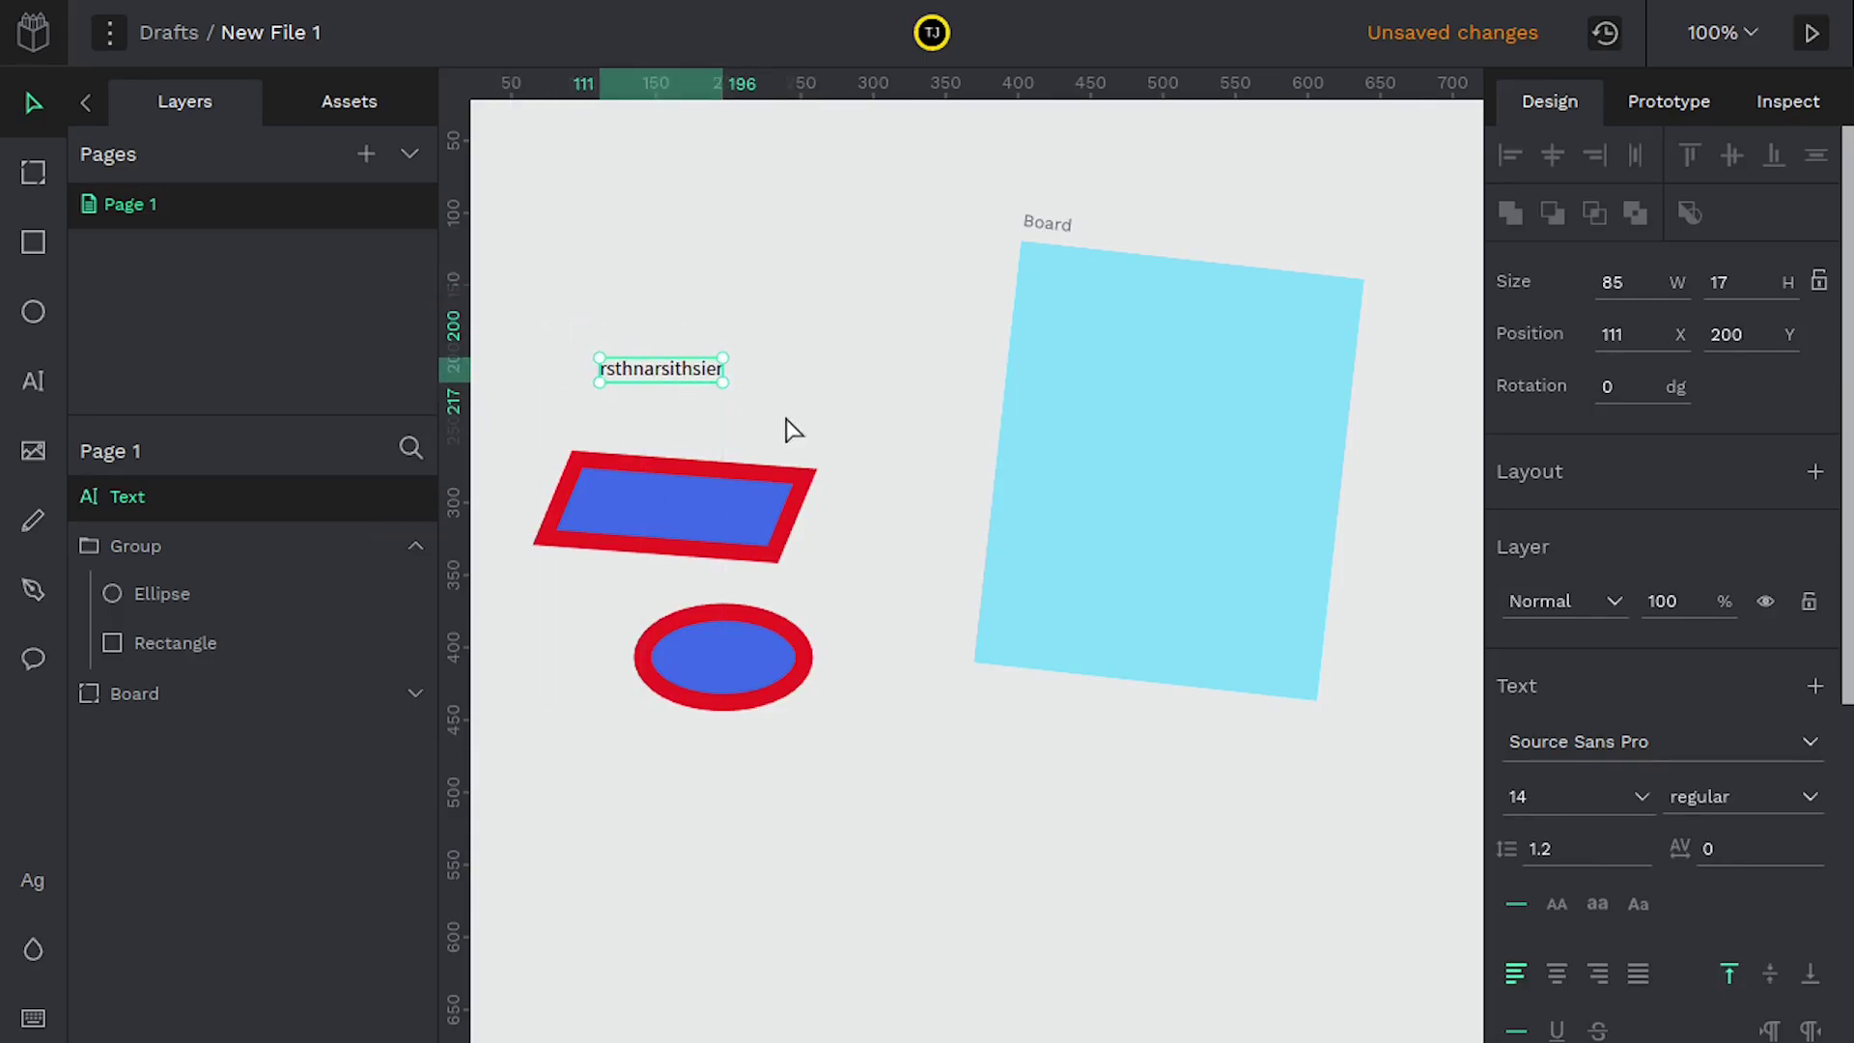
Select the text and shape group together and shift them left.
click(910, 269)
drag(924, 241, 509, 816)
mouse_move(651, 602)
mouse_down()
mouse_move(675, 709)
mouse_move(644, 608)
mouse_up()
click(699, 822)
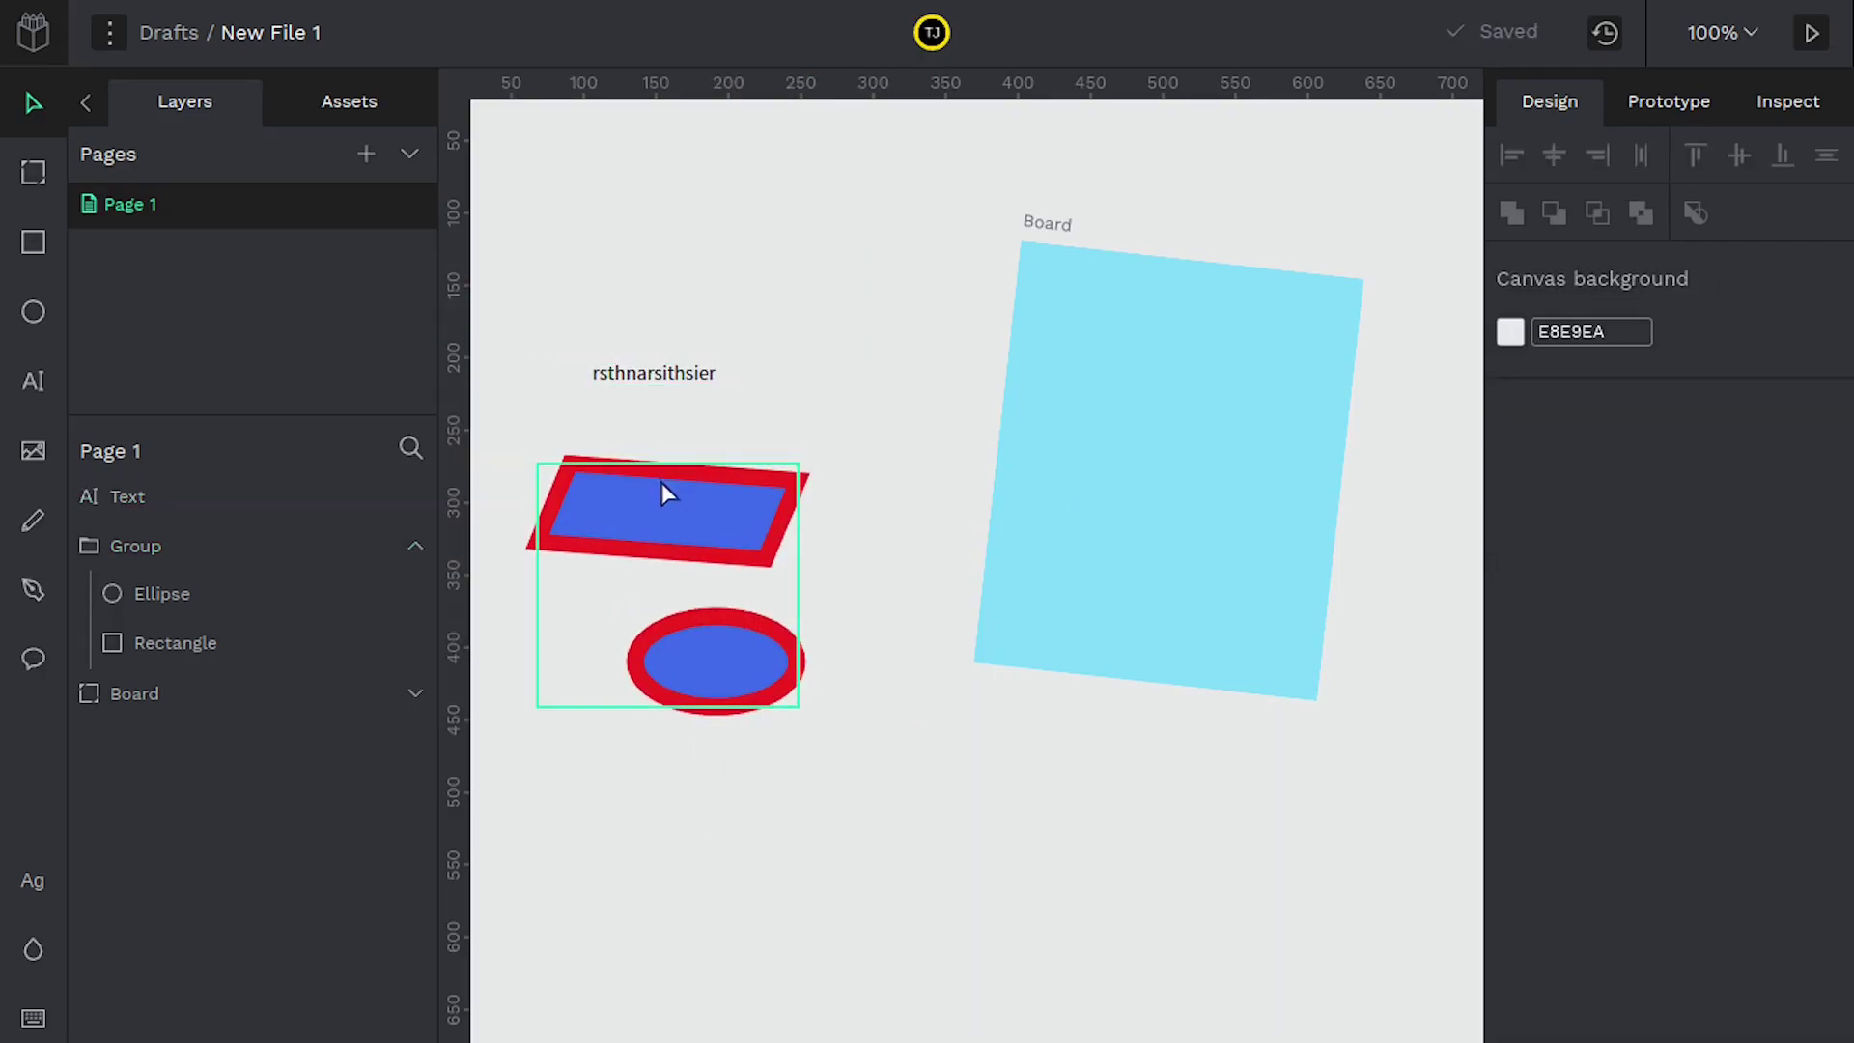
click(642, 514)
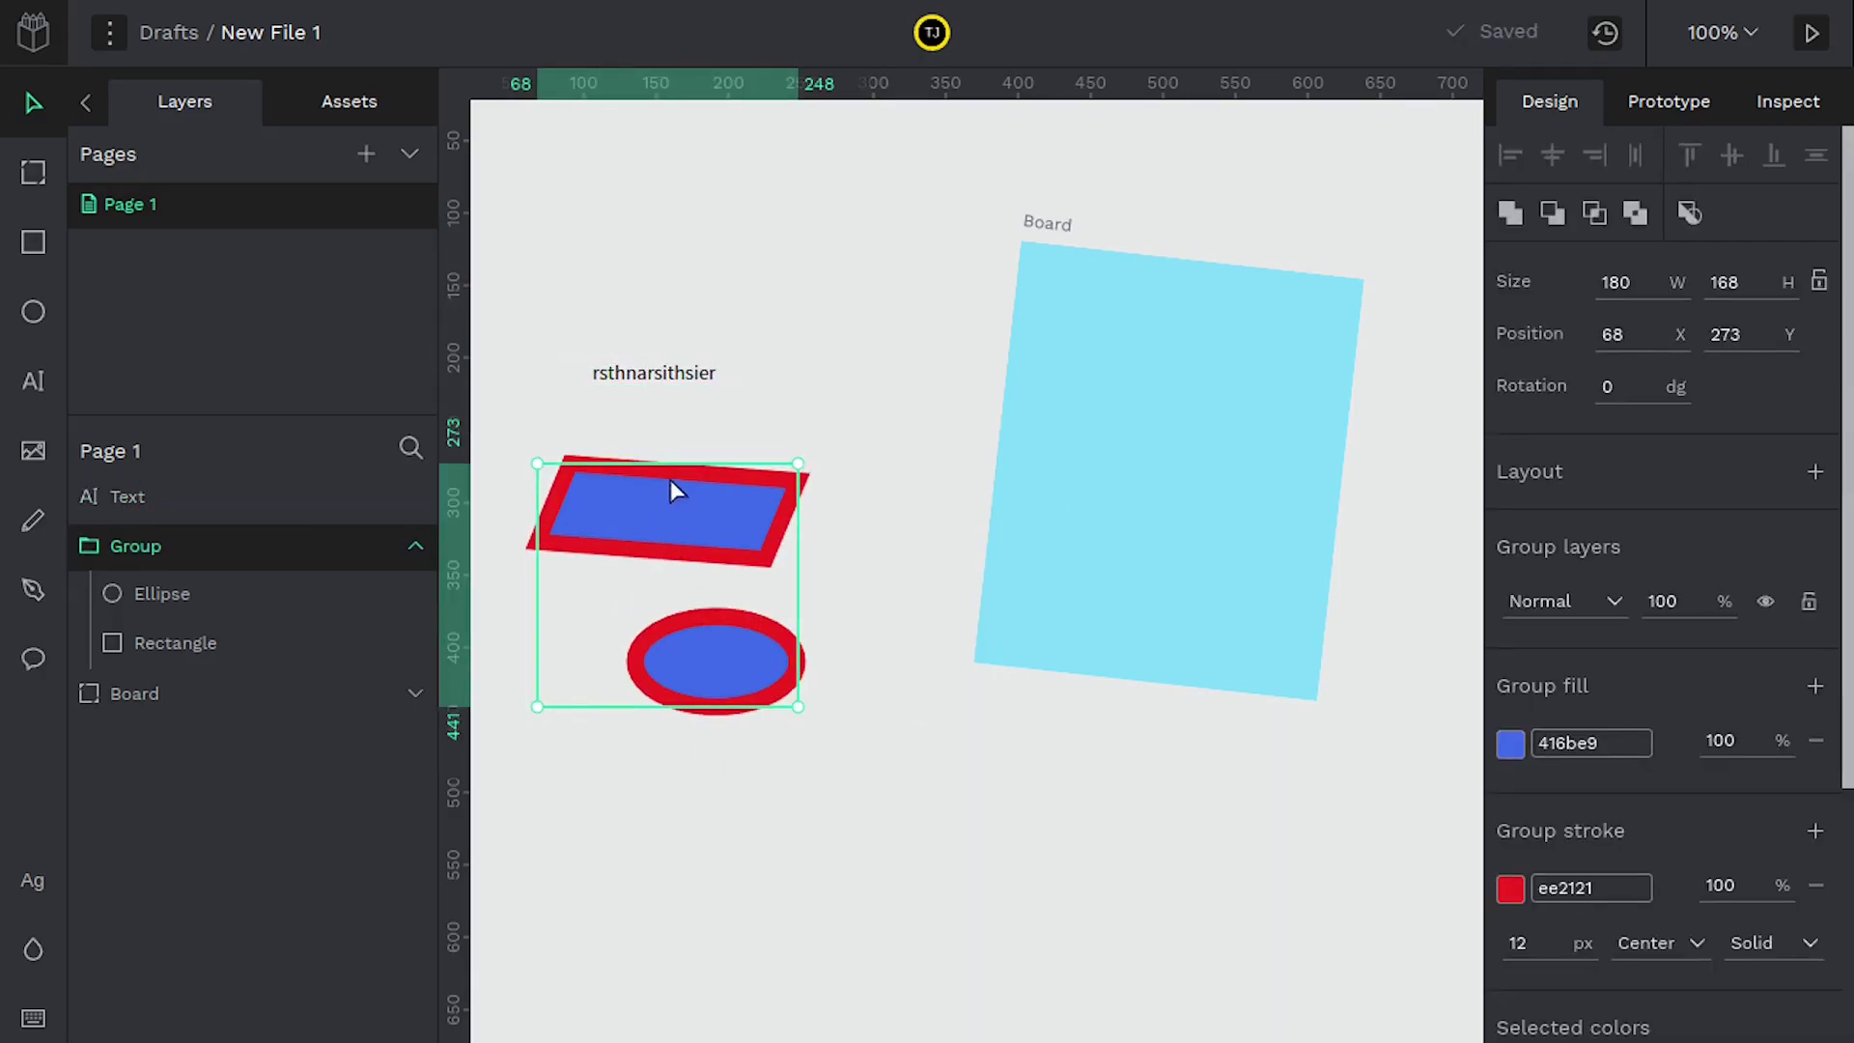
shift+click(653, 385)
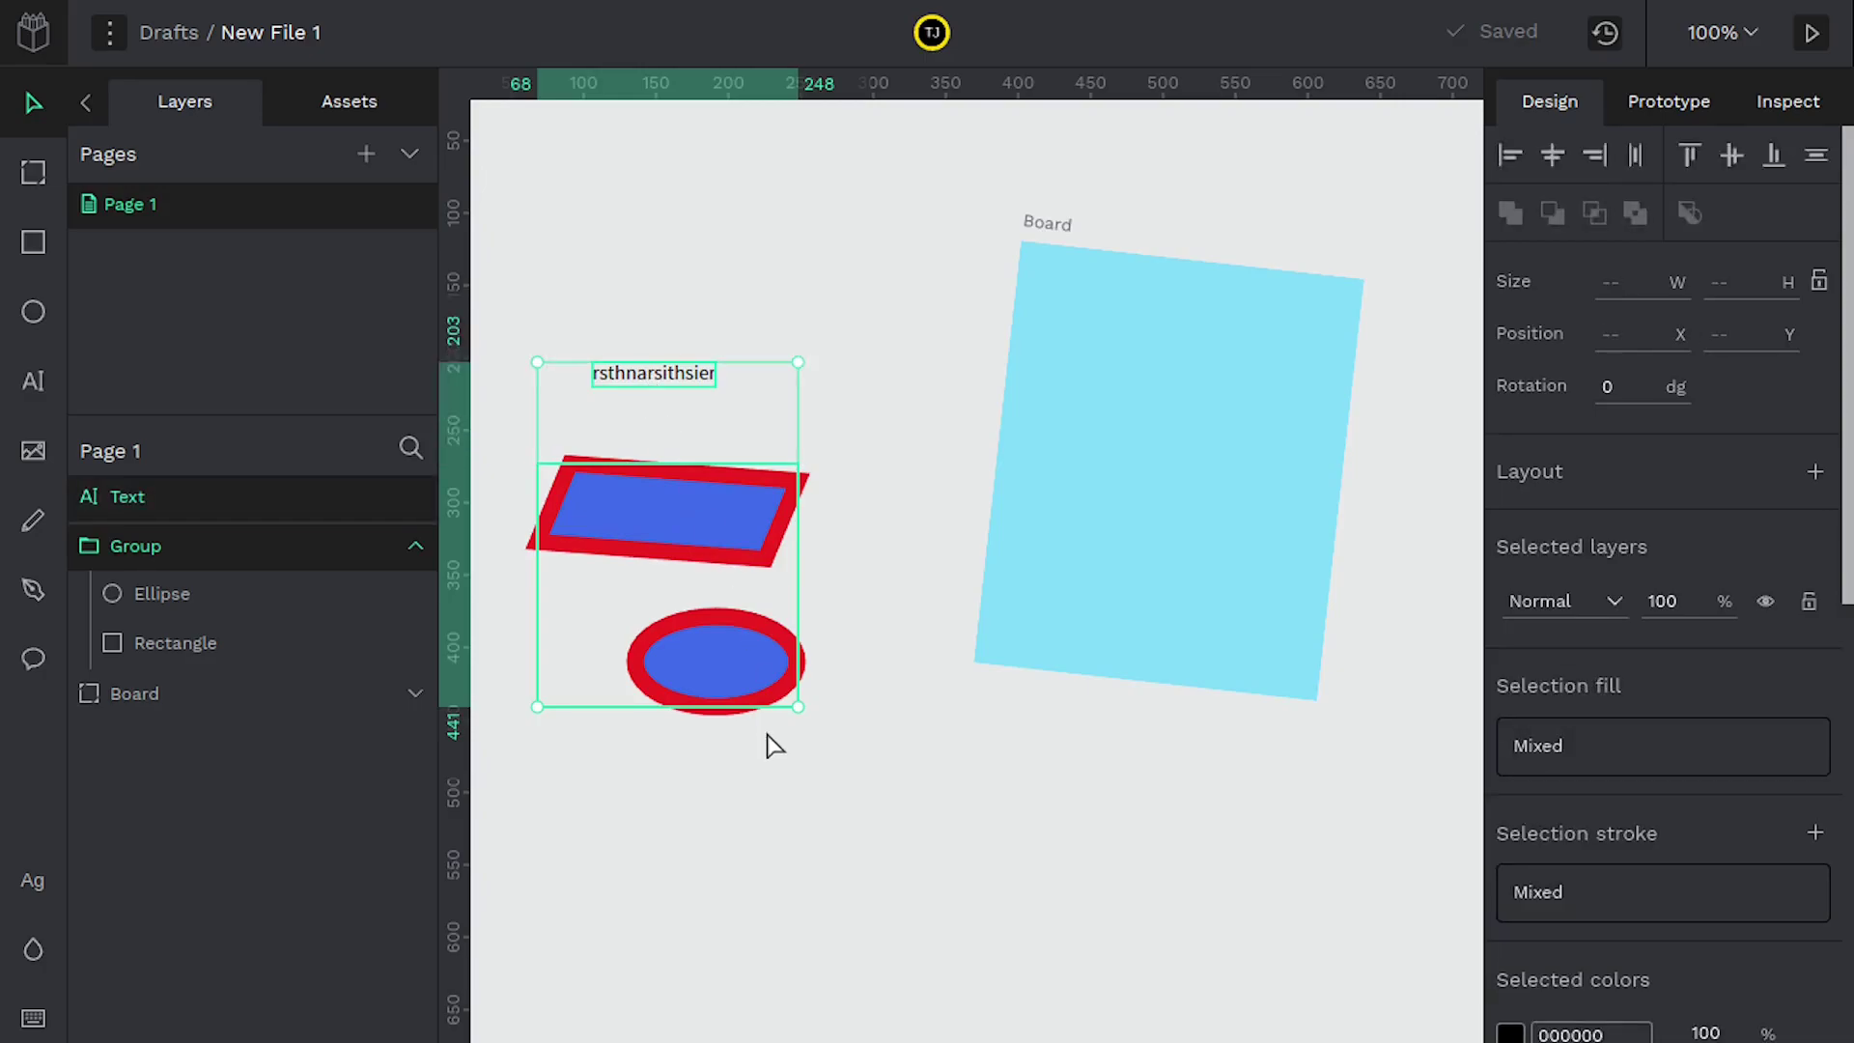
mouse_move(662, 574)
mouse_down()
mouse_move(750, 351)
mouse_move(716, 497)
mouse_move(657, 577)
mouse_move(715, 579)
mouse_move(676, 546)
mouse_up()
Group the text with the rectangle-and-ellipse group and move it.
right_click(645, 549)
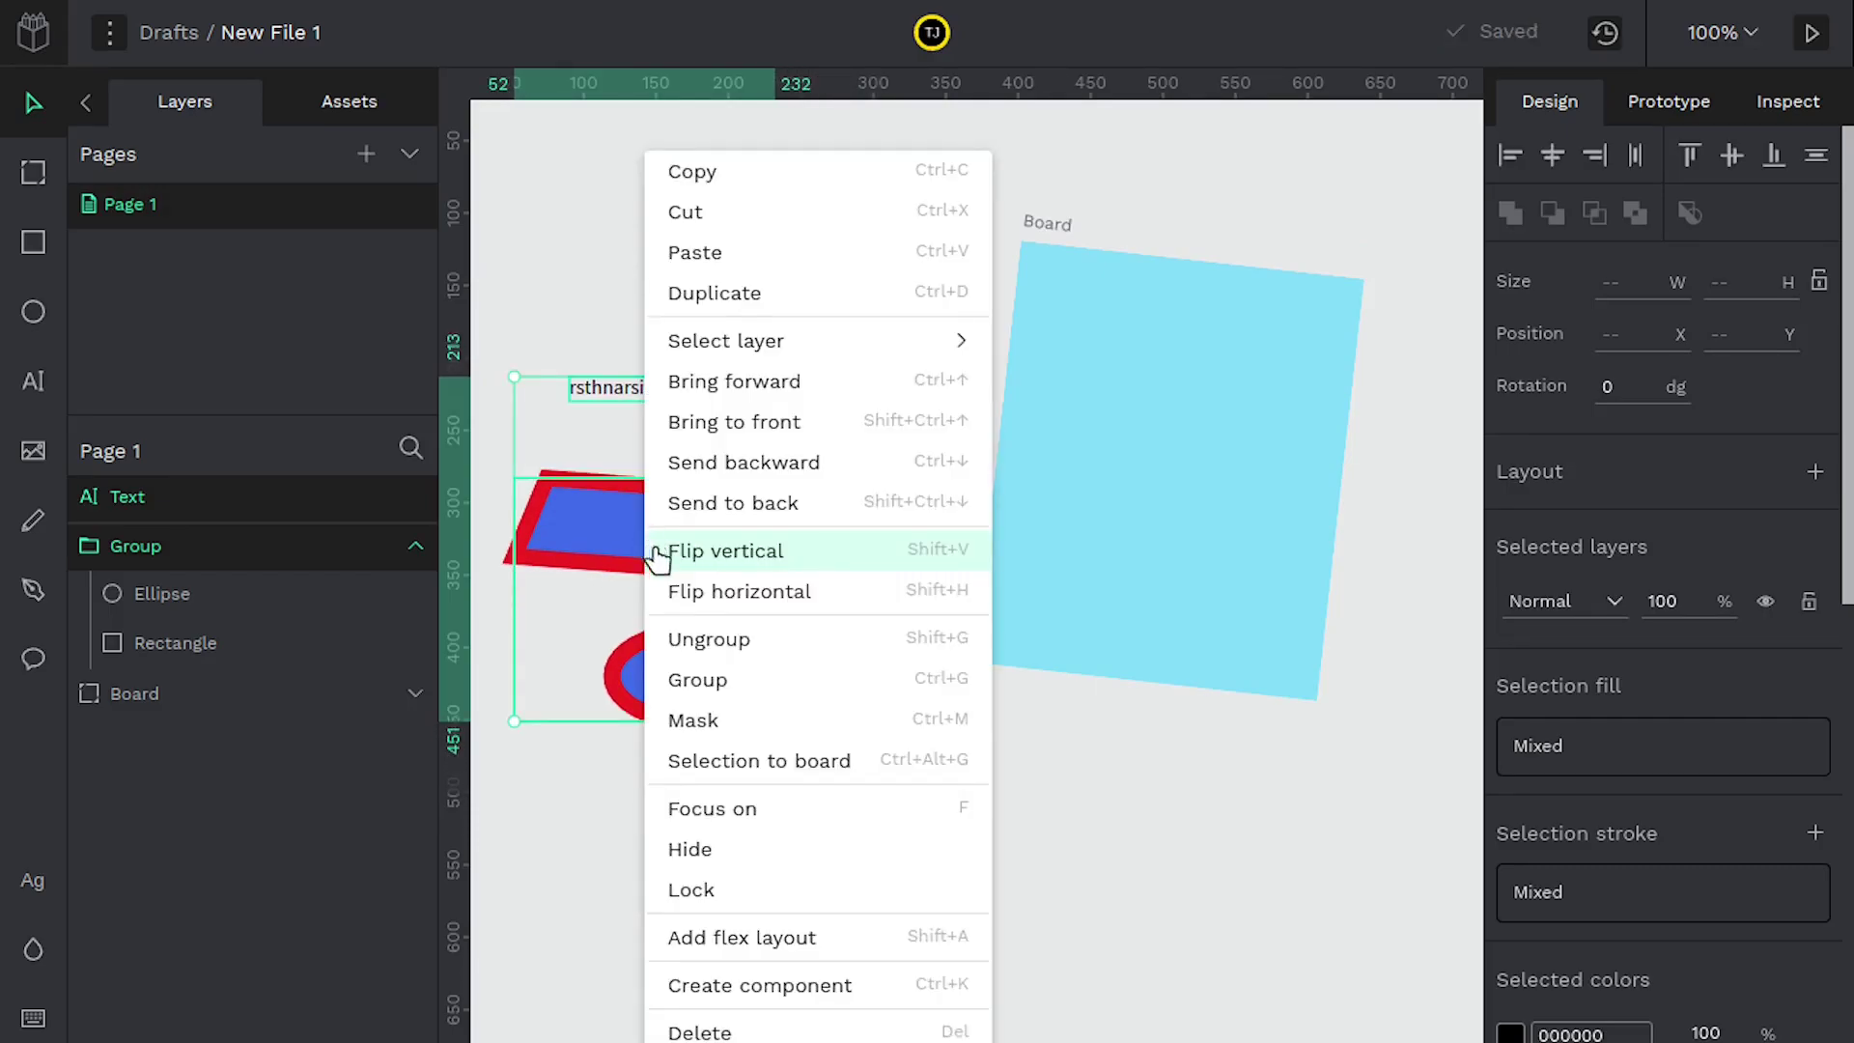
click(697, 680)
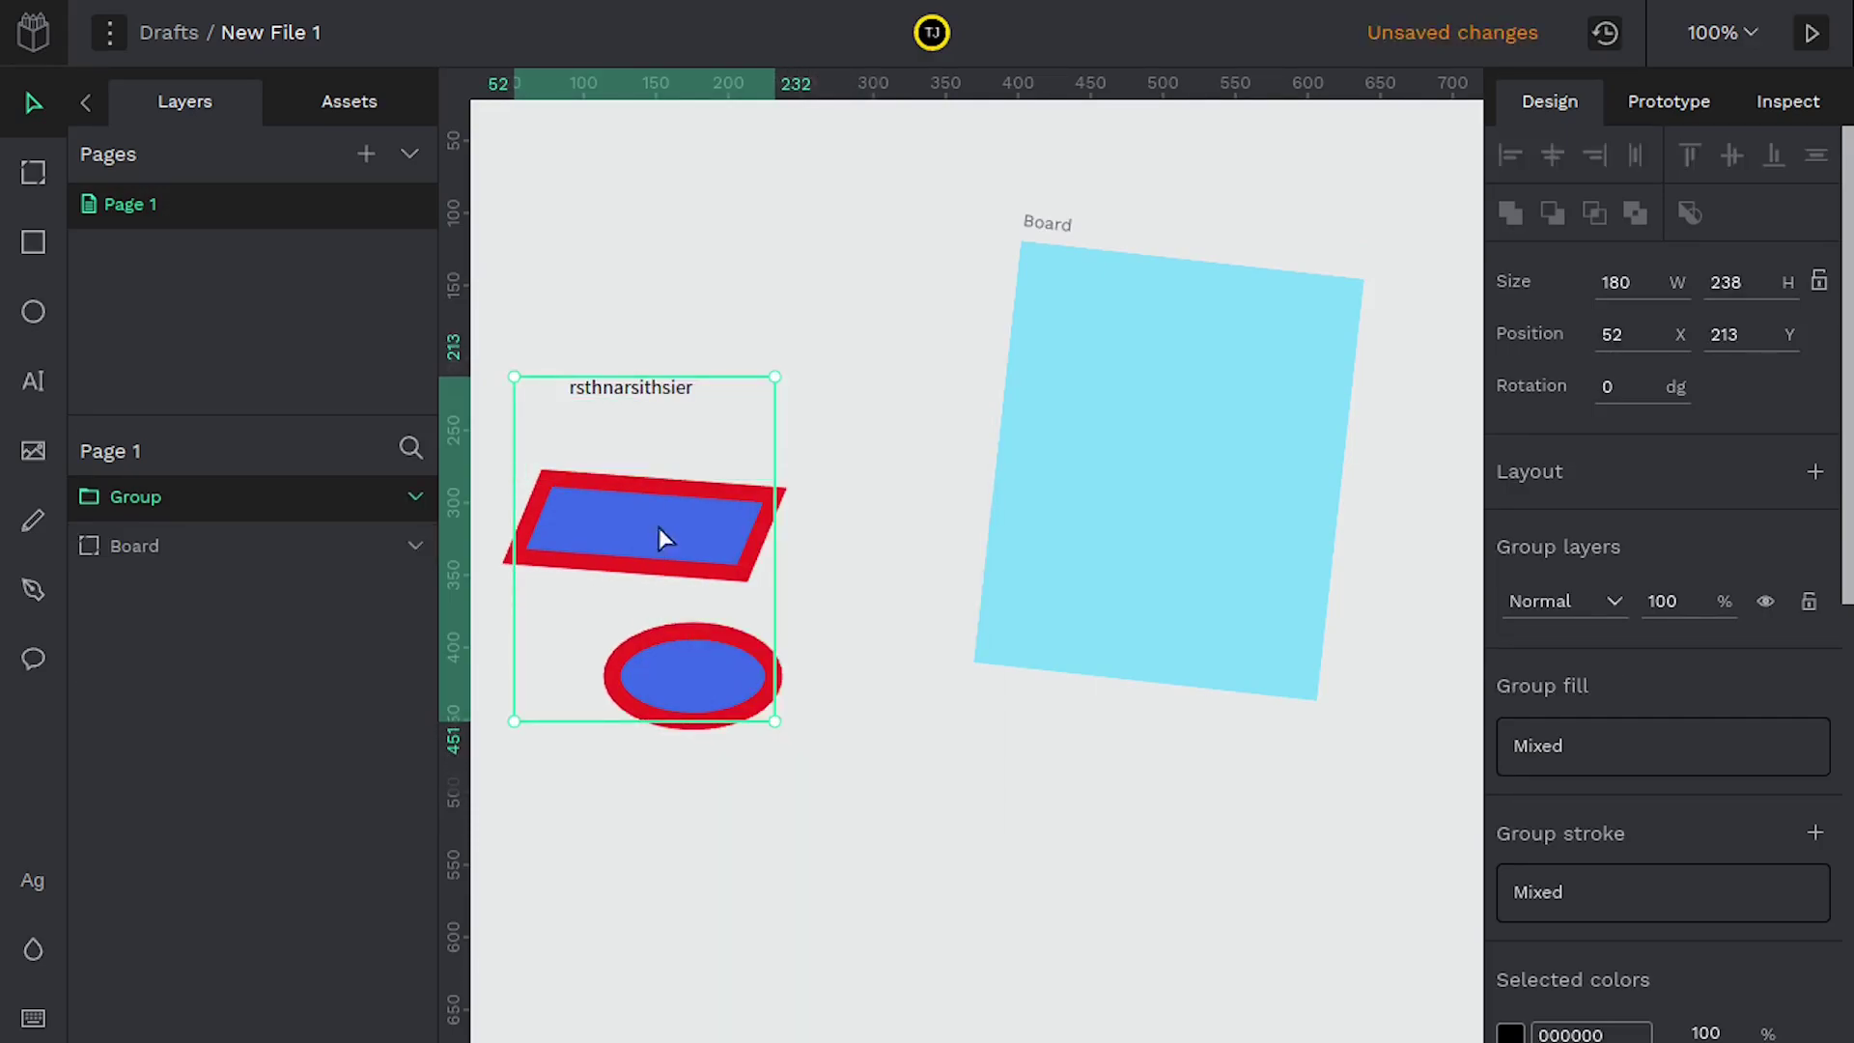
drag(655, 520, 708, 496)
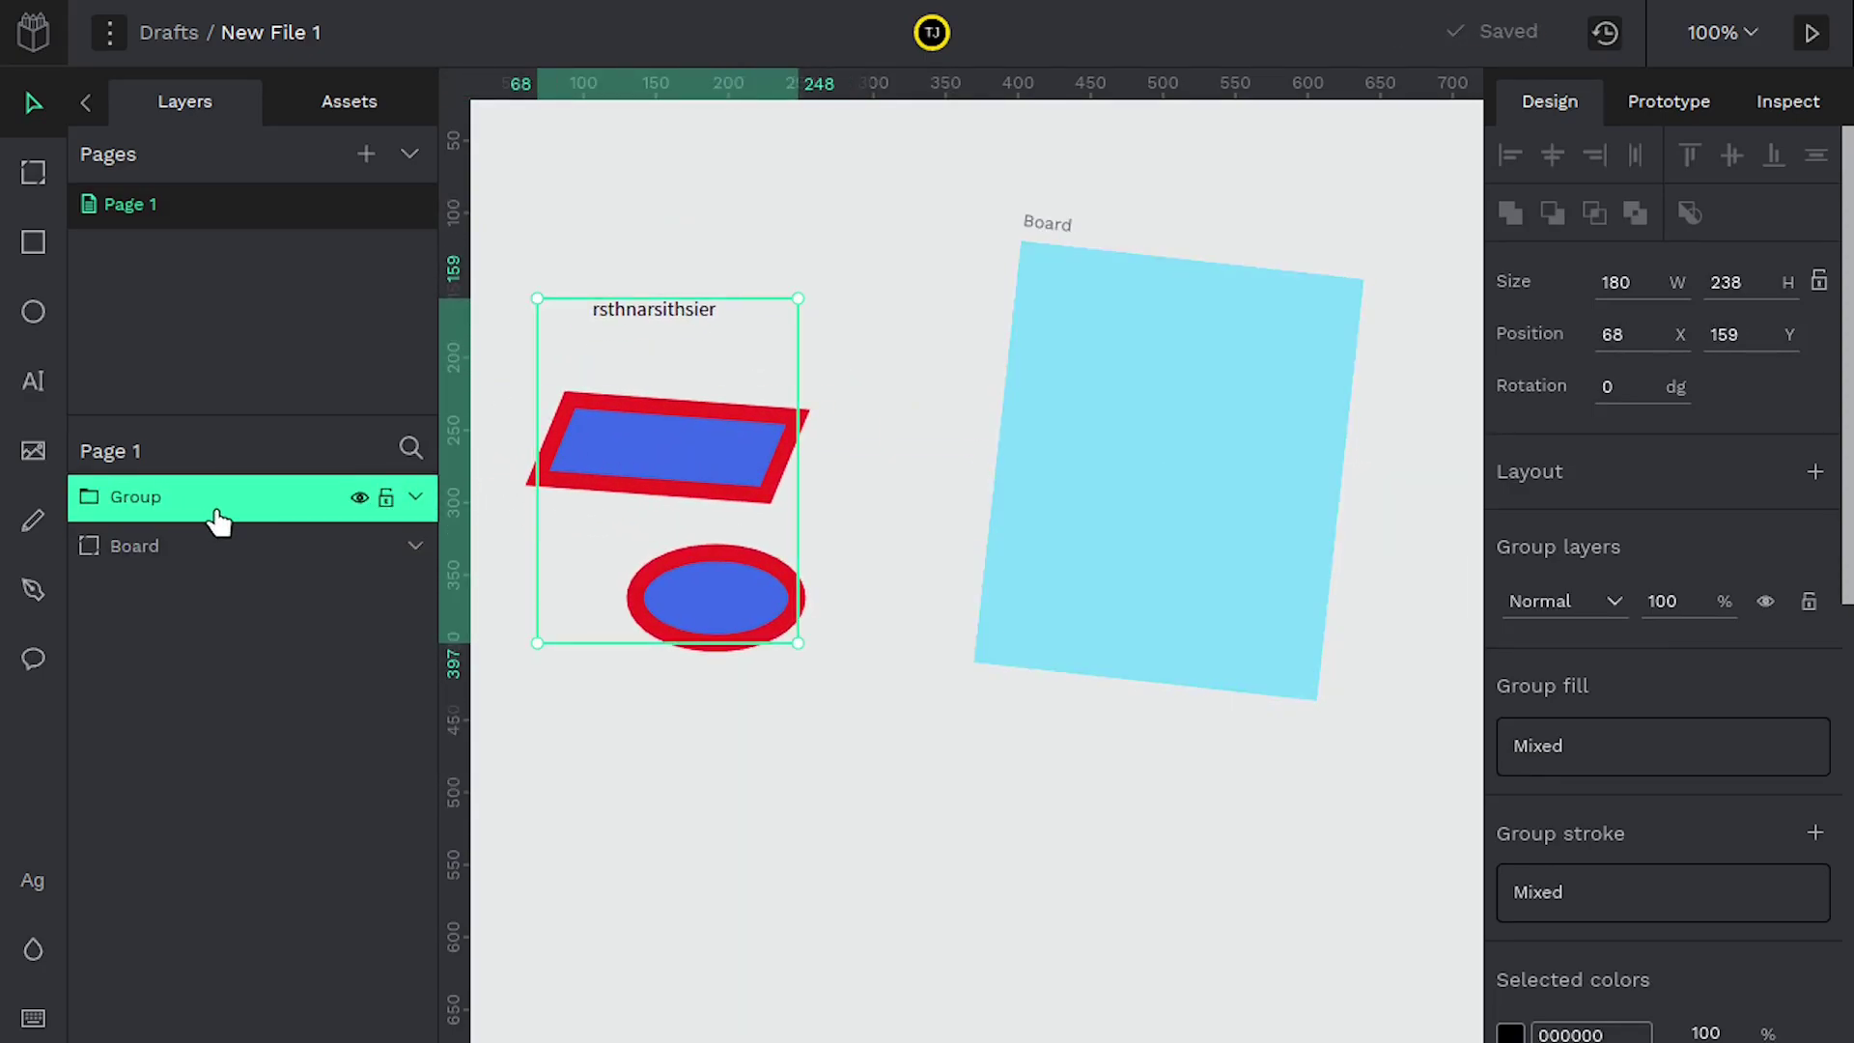
Rearrange the text and inner shape group inside the combined group.
click(416, 498)
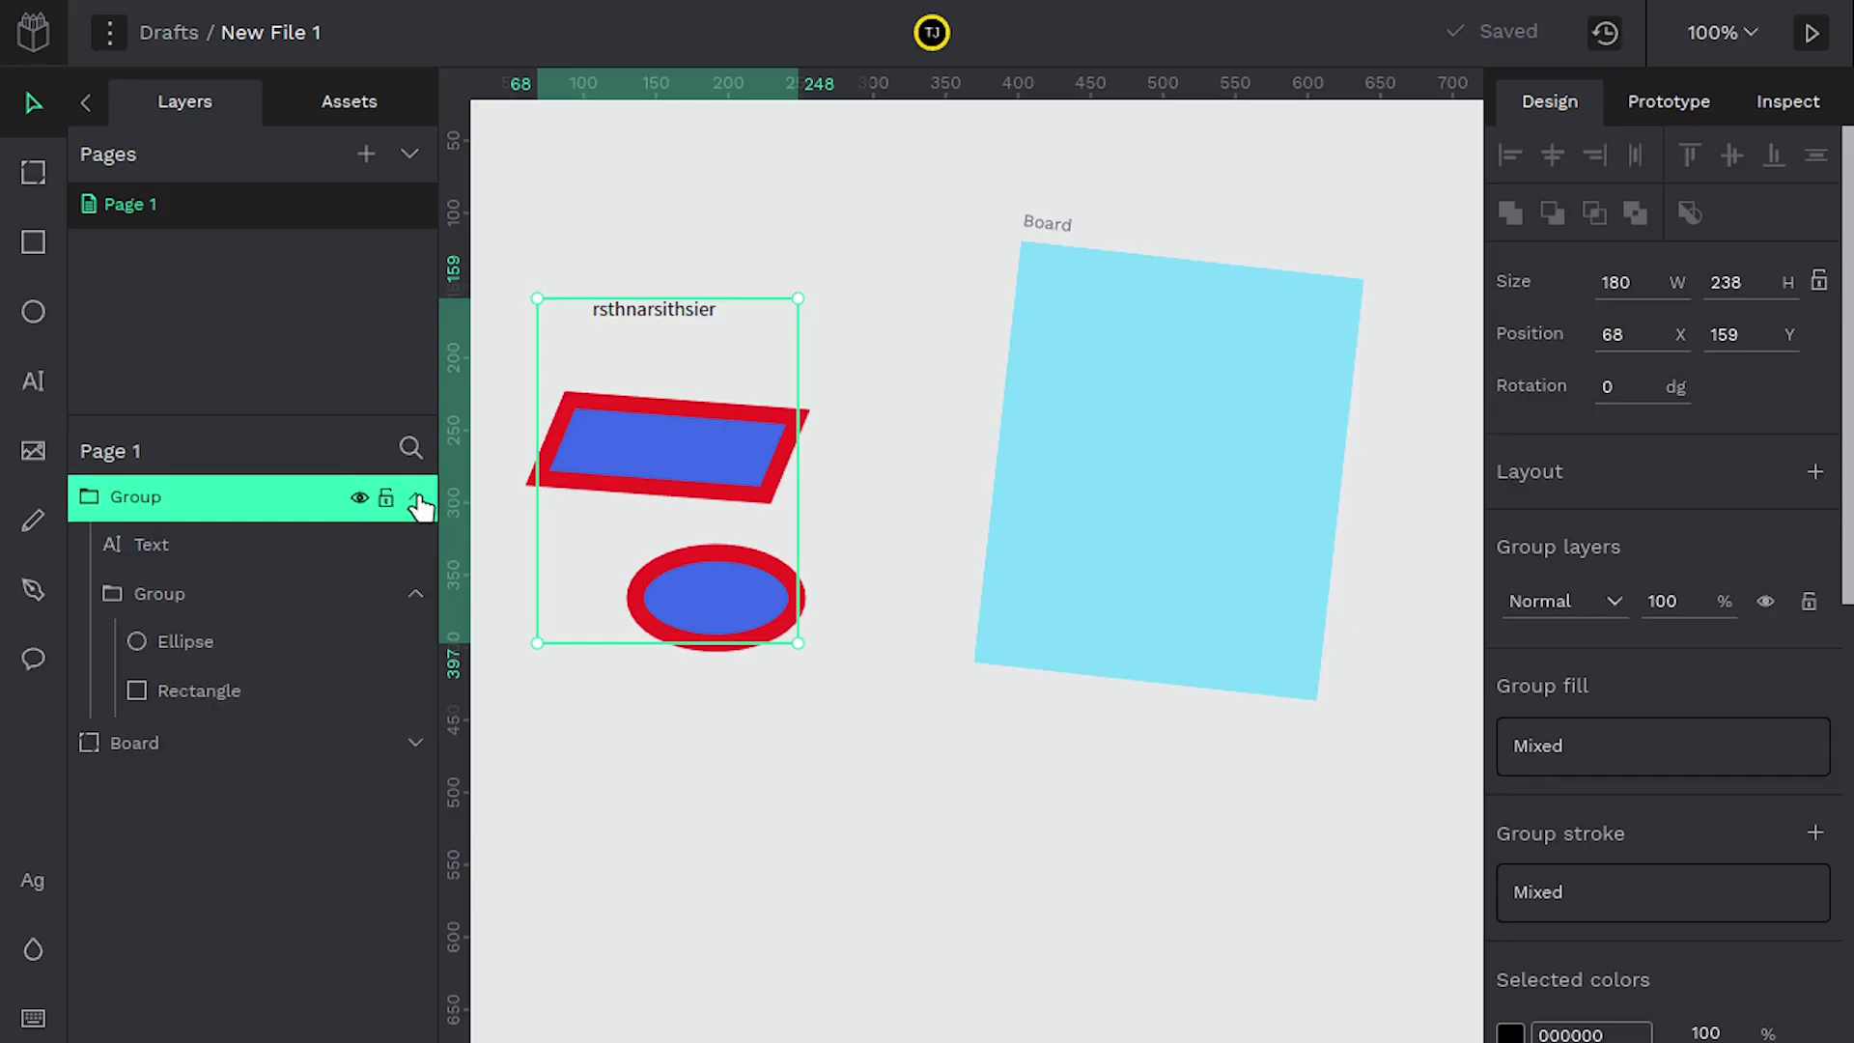
click(190, 545)
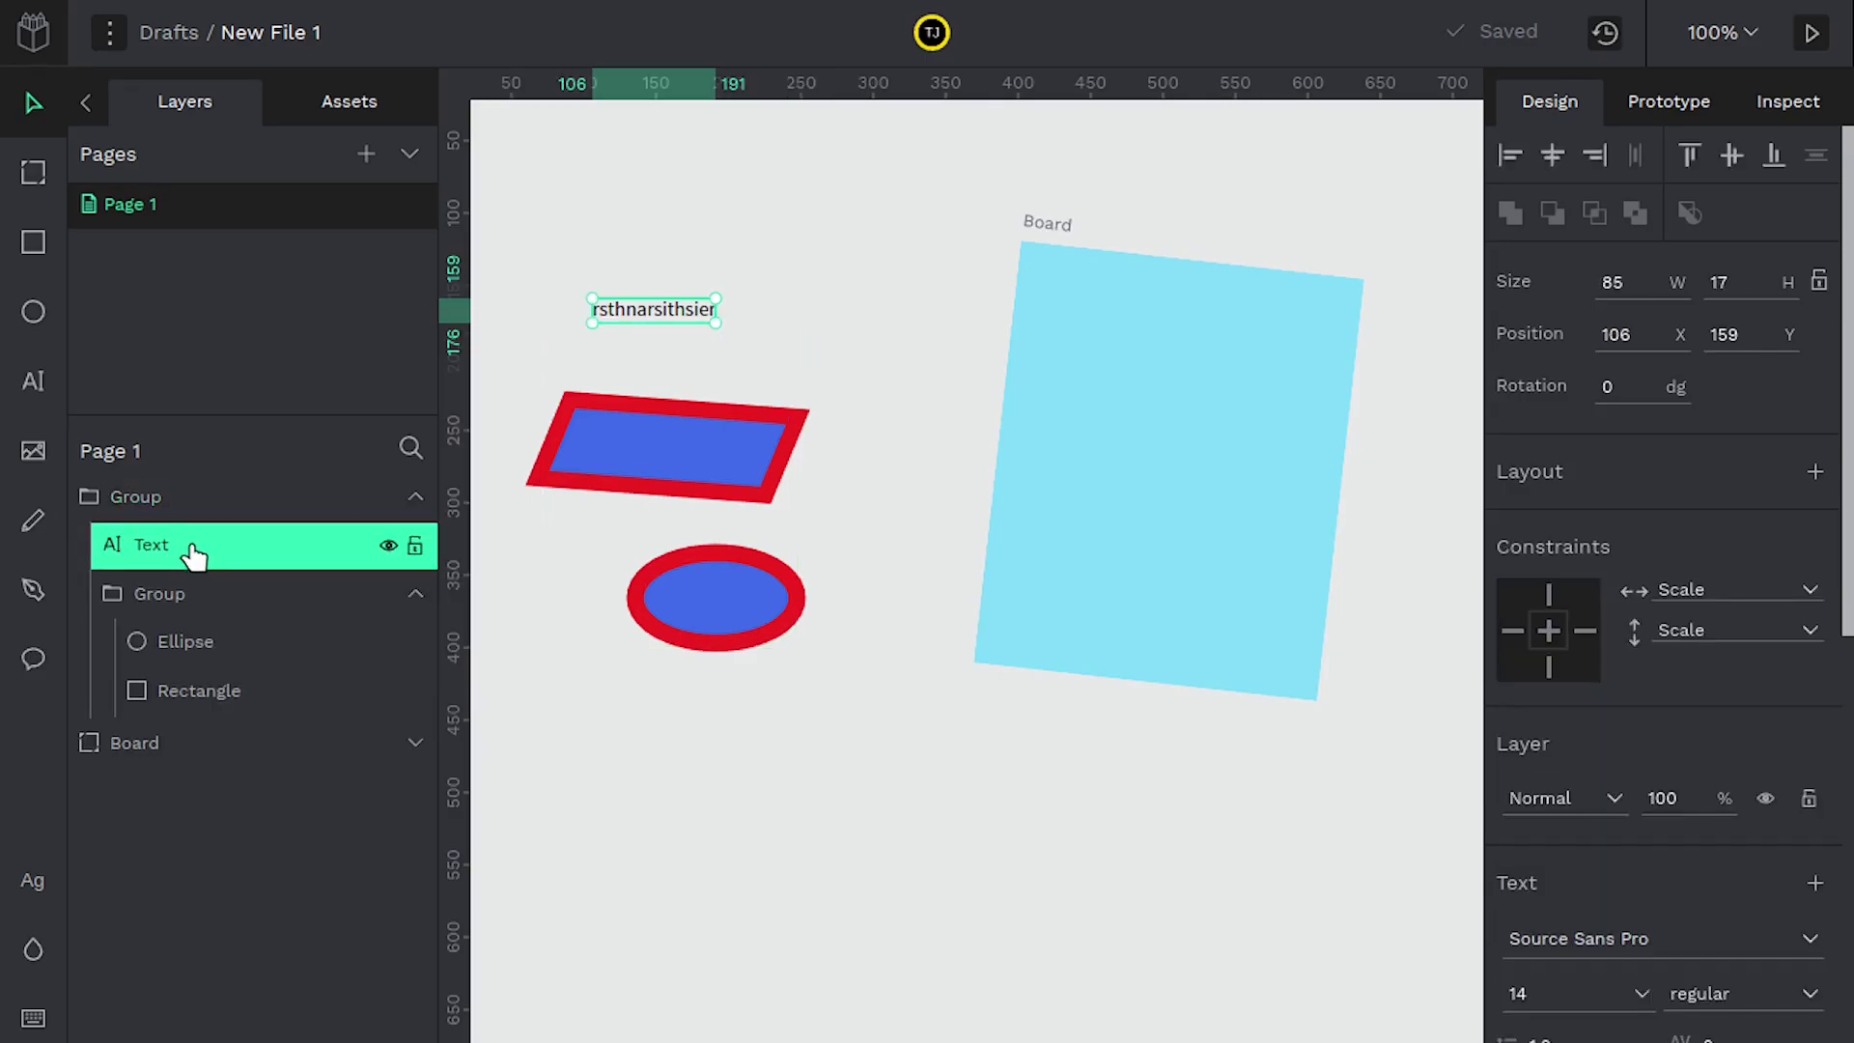
drag(609, 330, 625, 320)
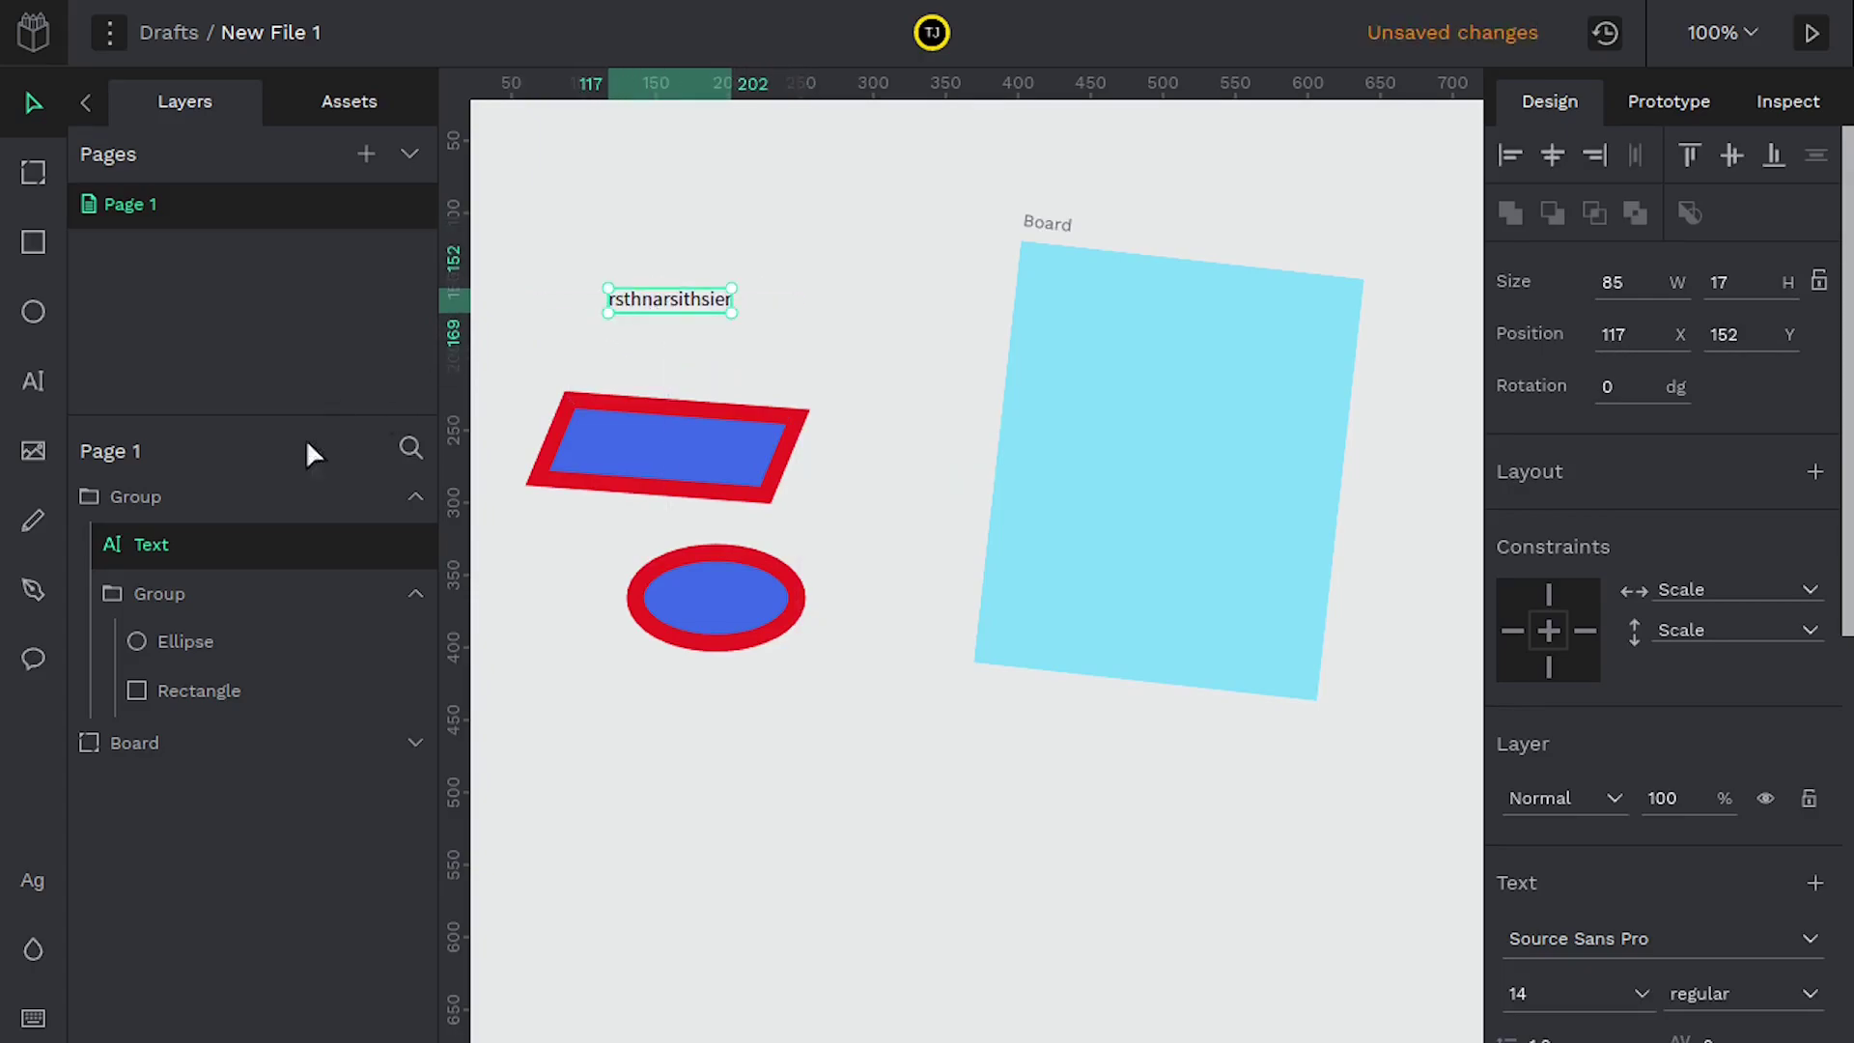
click(161, 606)
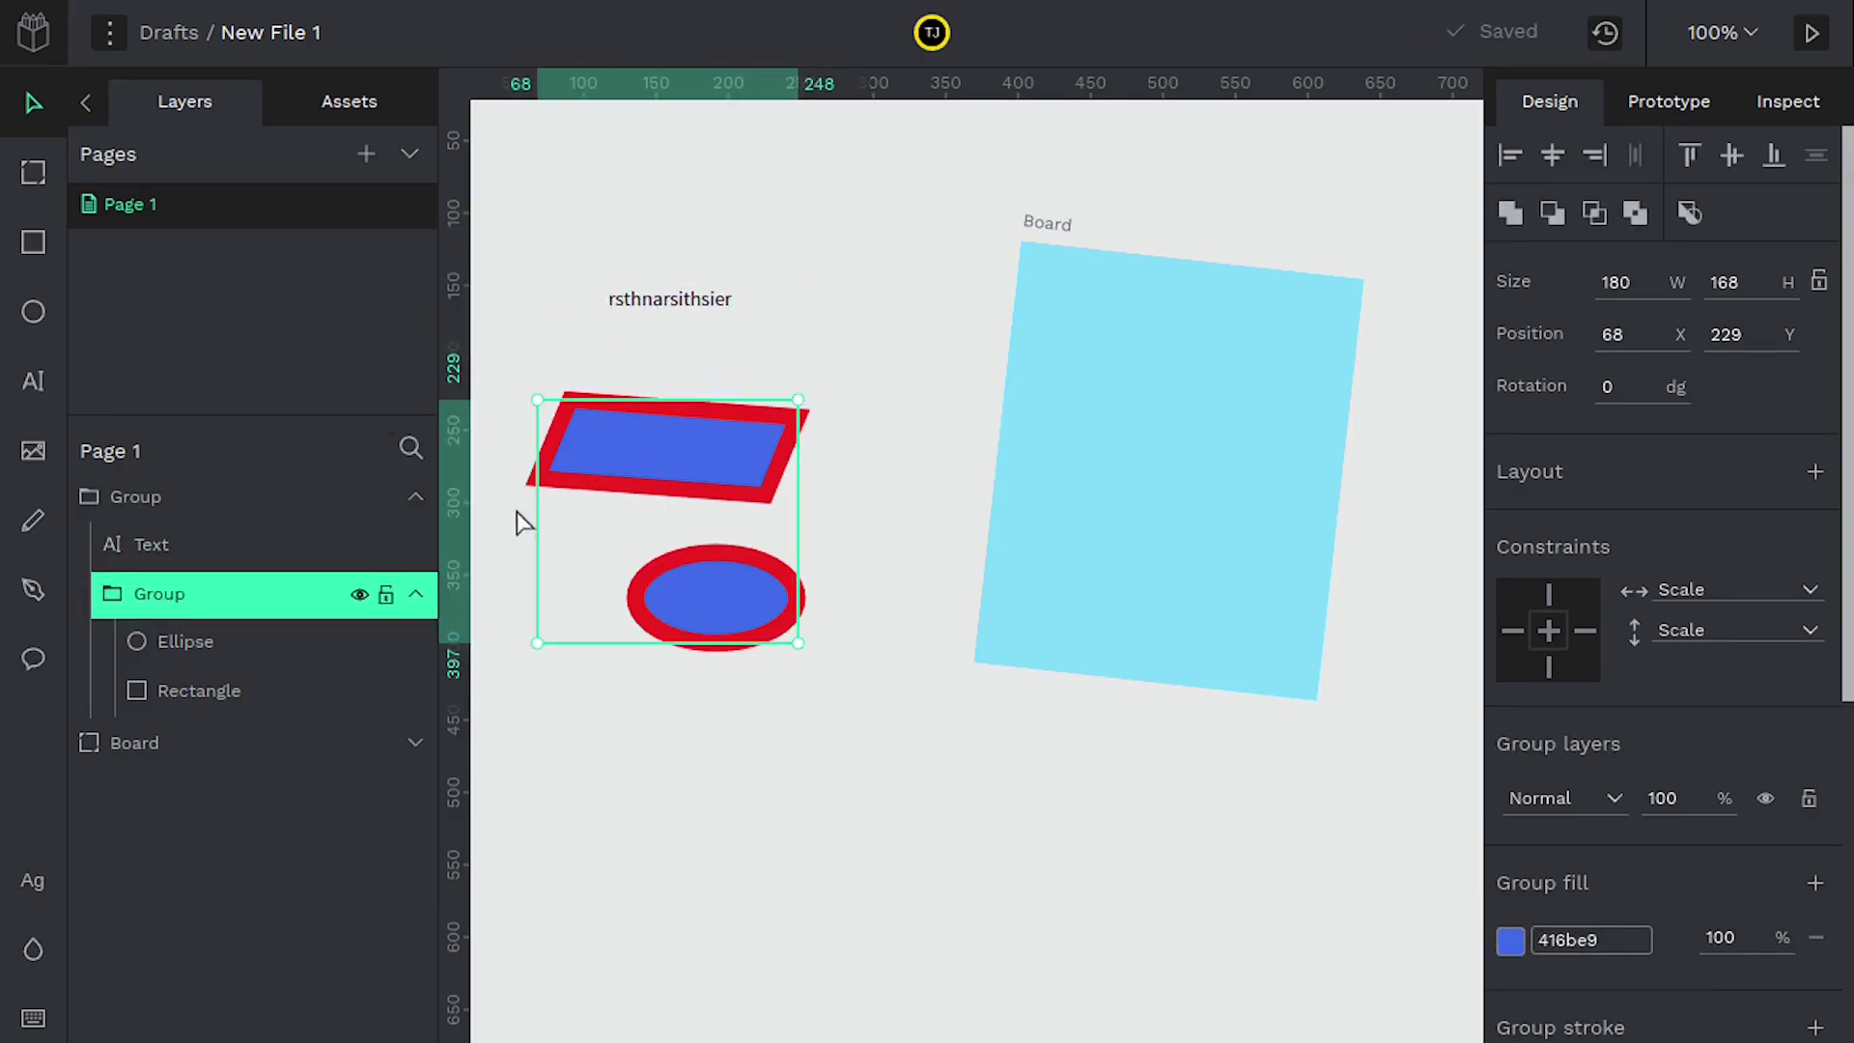
drag(586, 501, 669, 461)
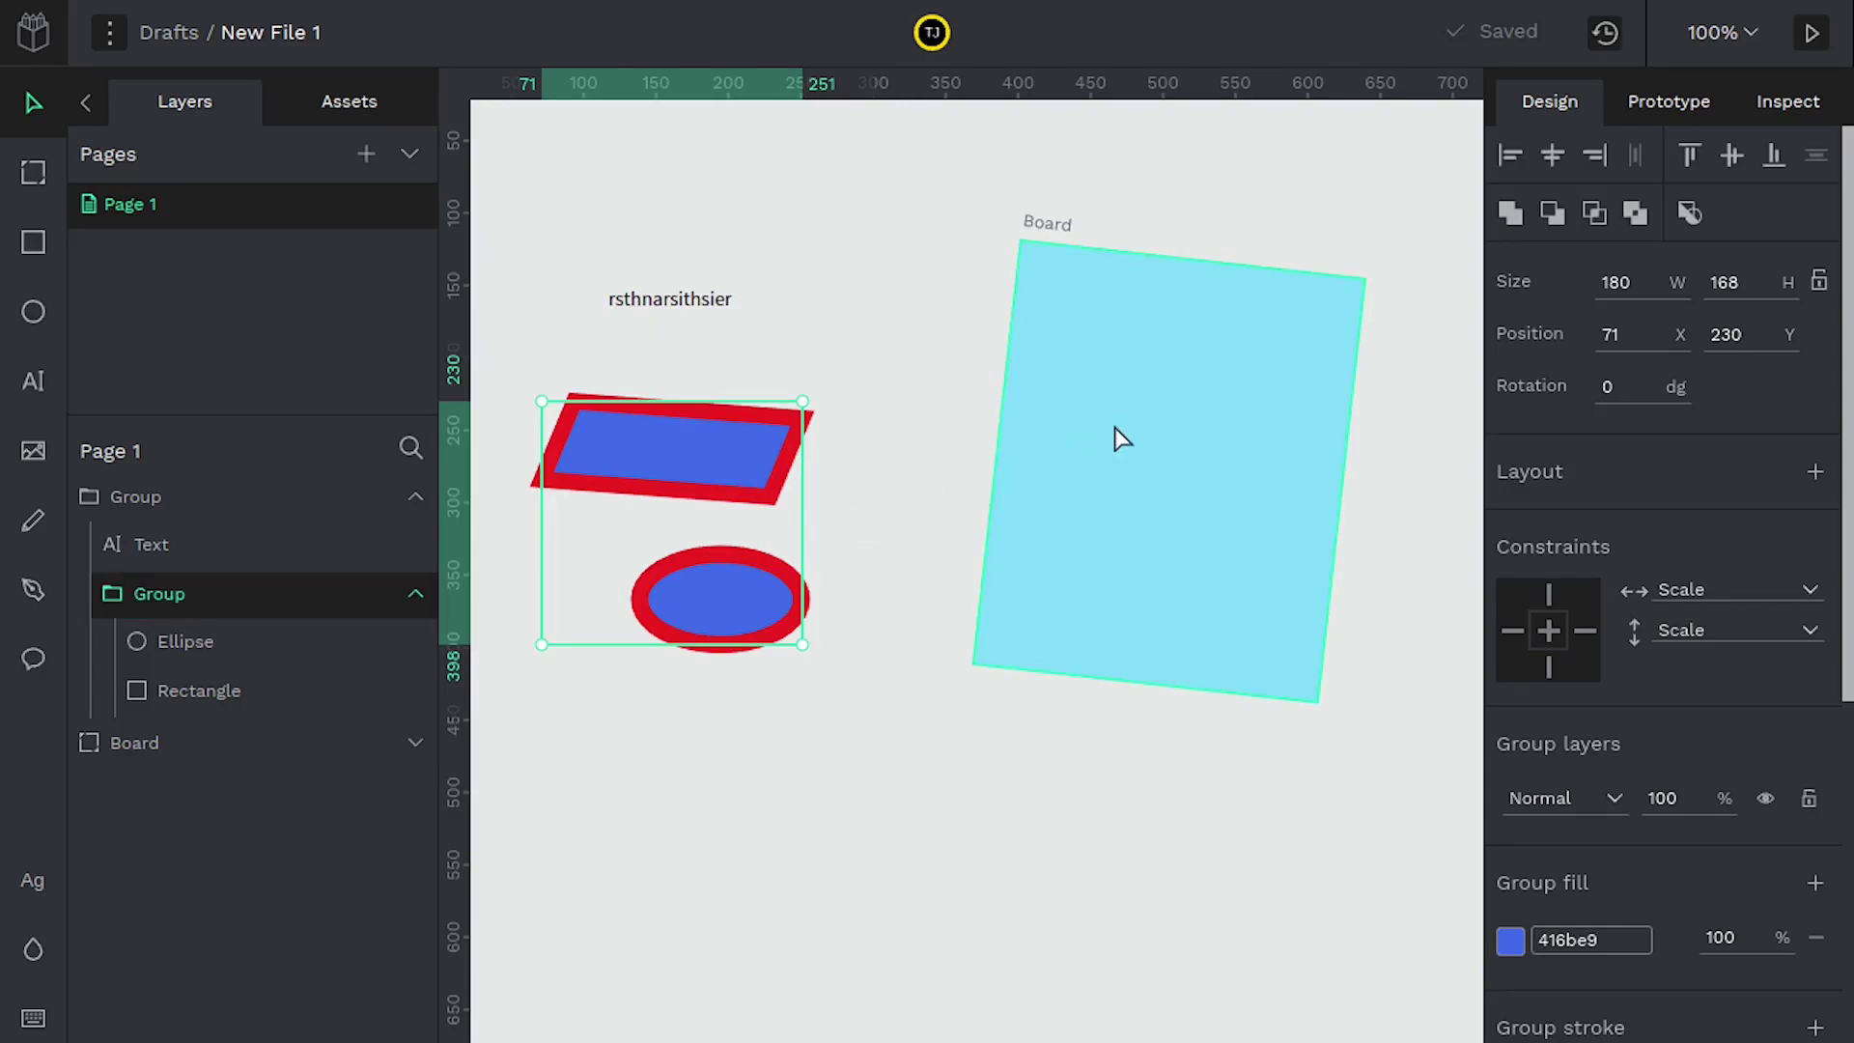
click(686, 449)
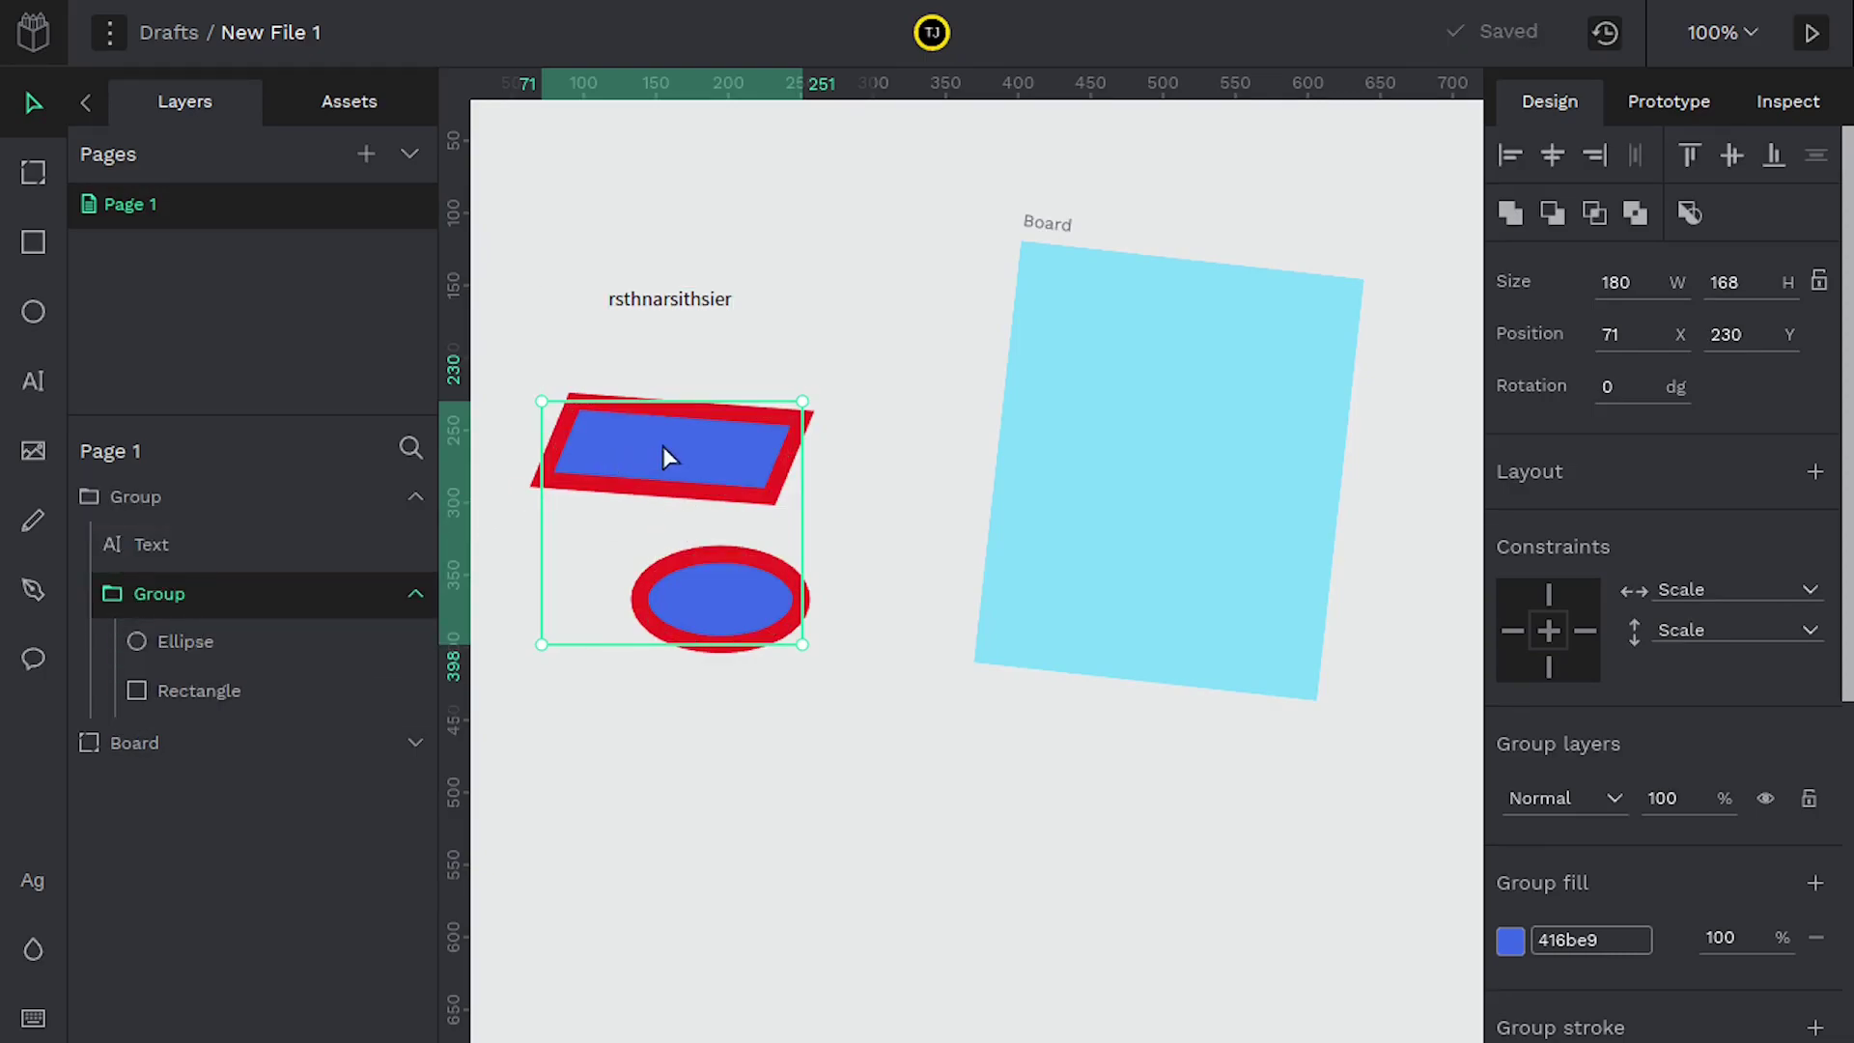
drag(663, 447, 630, 548)
click(641, 302)
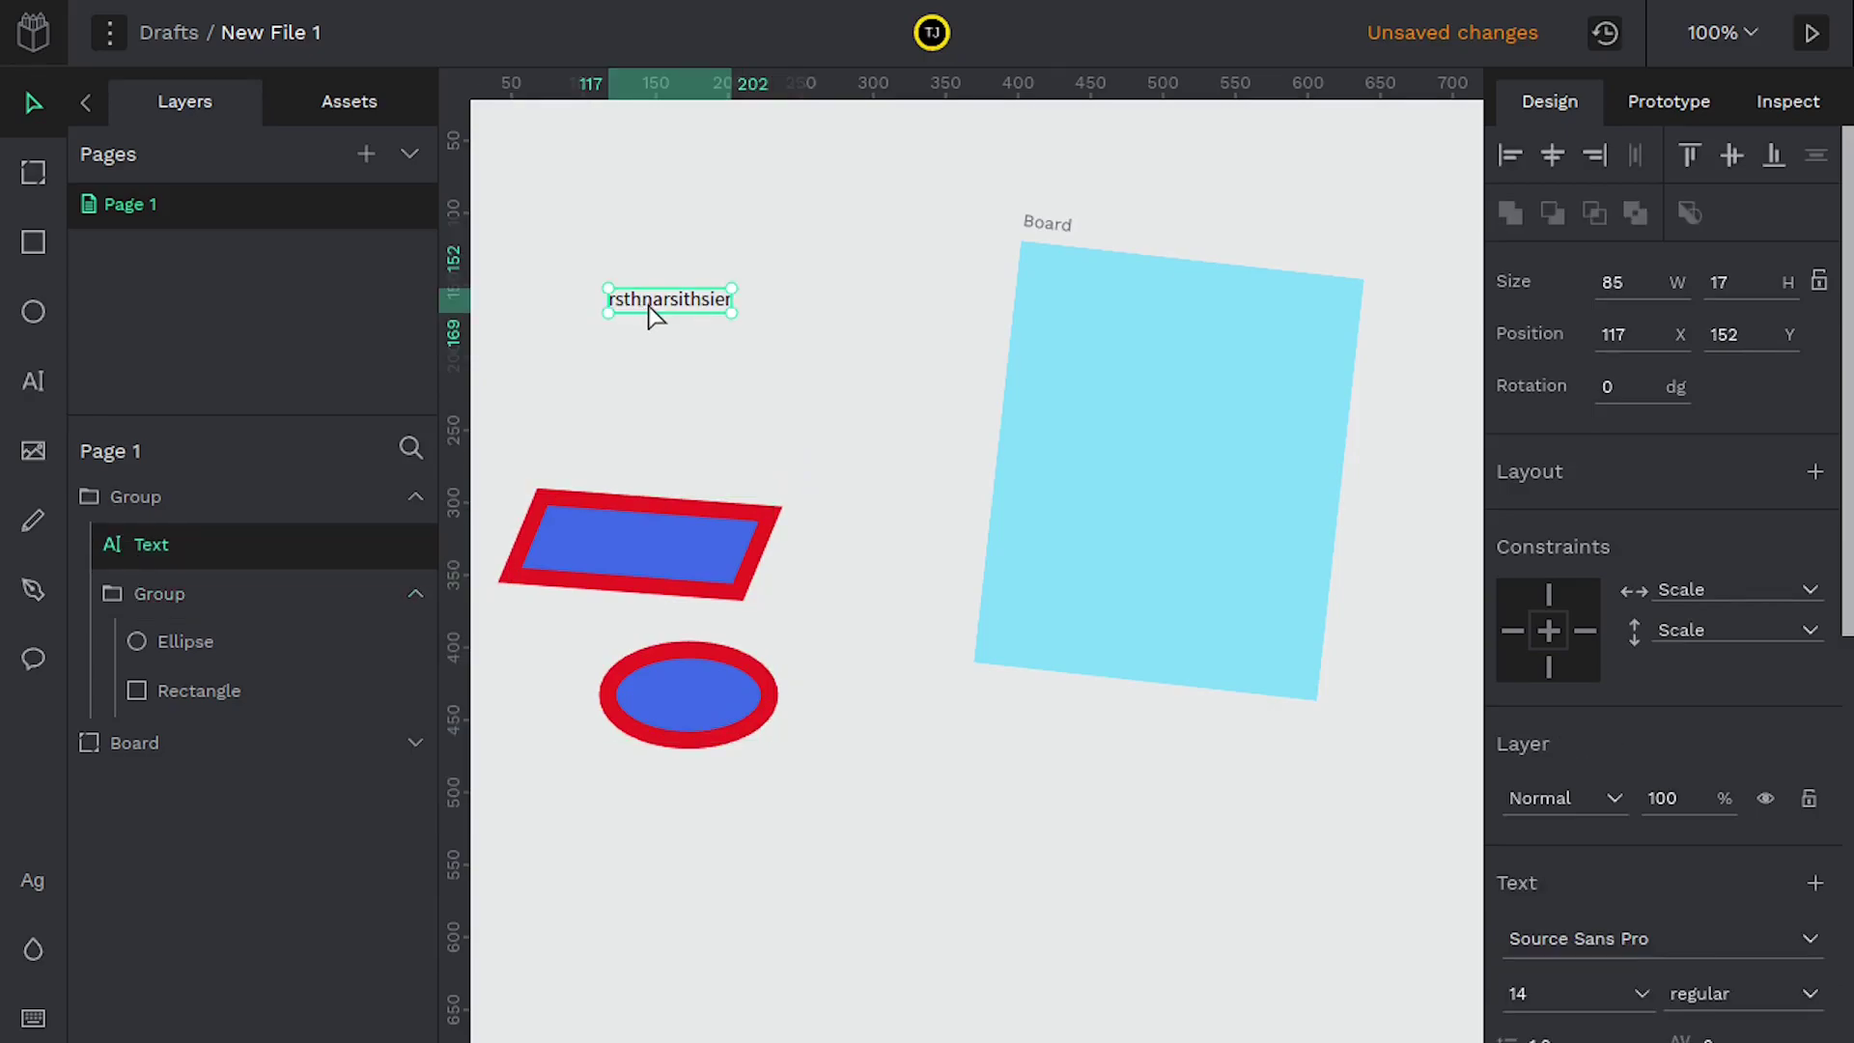
drag(605, 567, 658, 534)
Ungroup the inner rectangle-and-ellipse group.
right_click(638, 472)
click(664, 518)
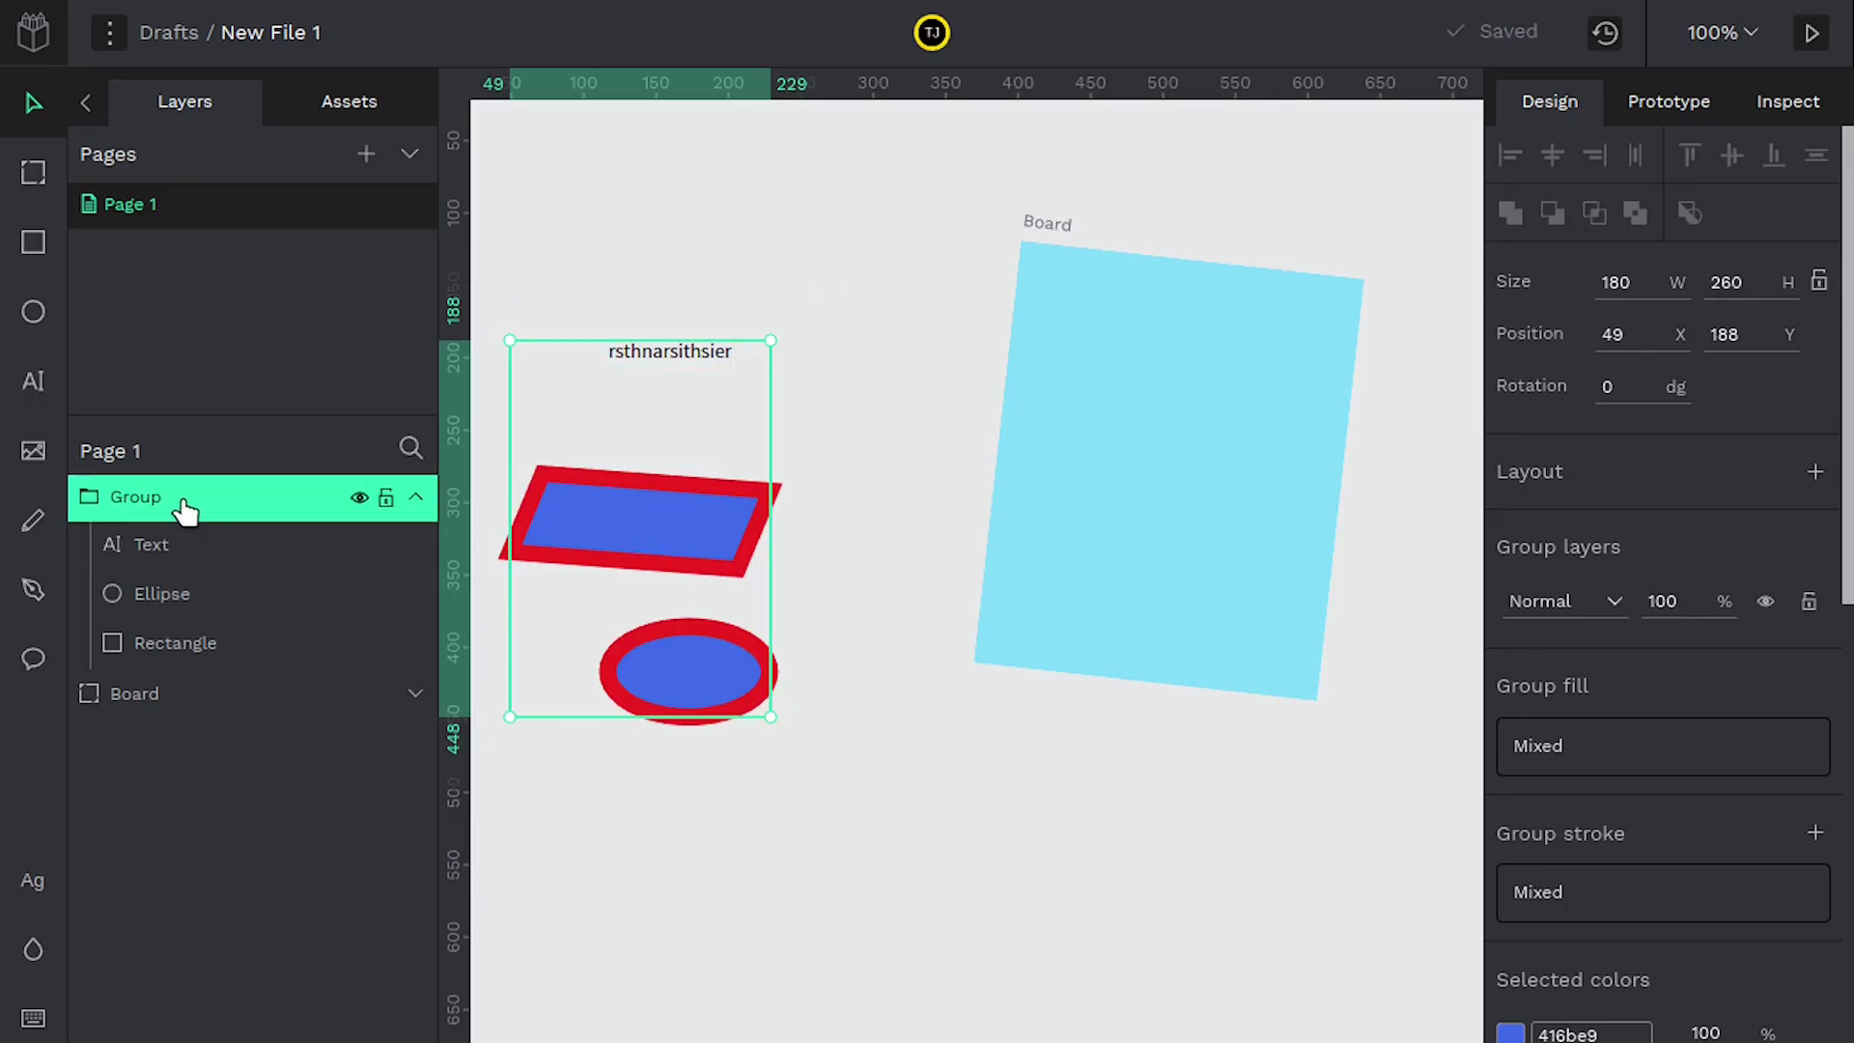
click(168, 562)
click(165, 596)
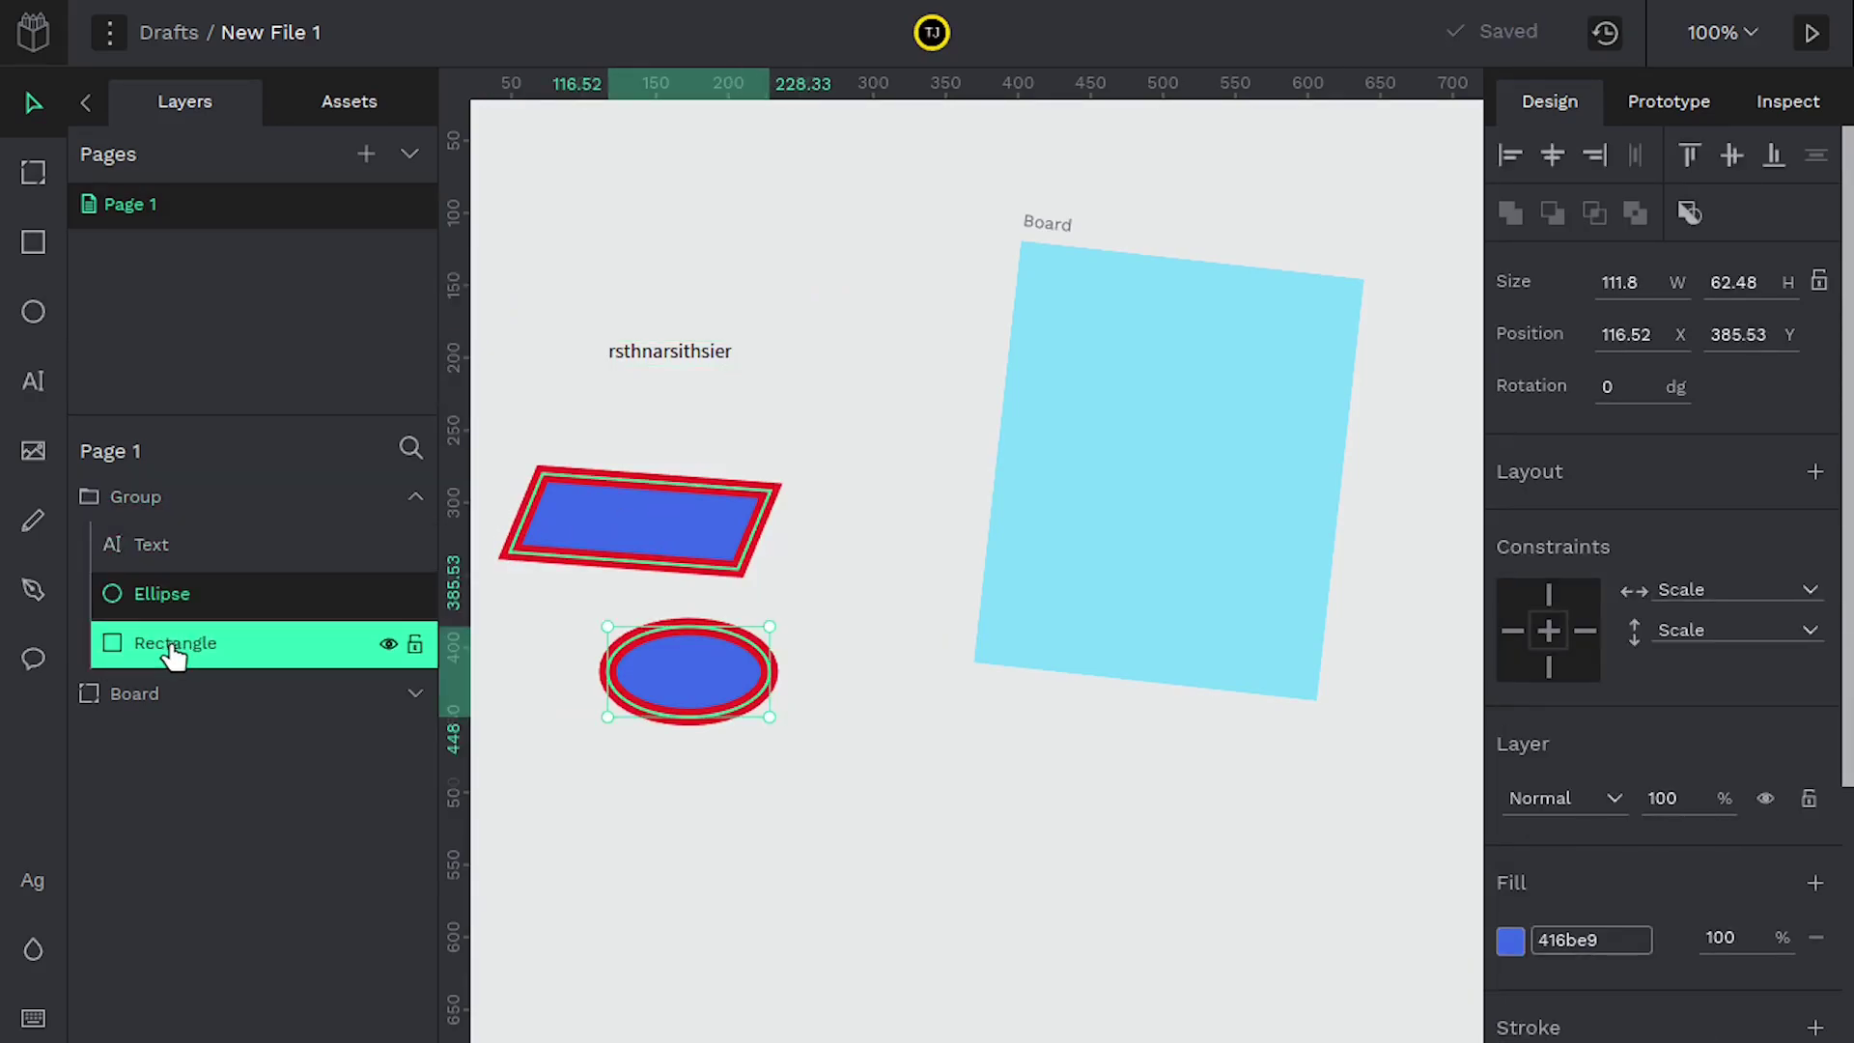
click(166, 645)
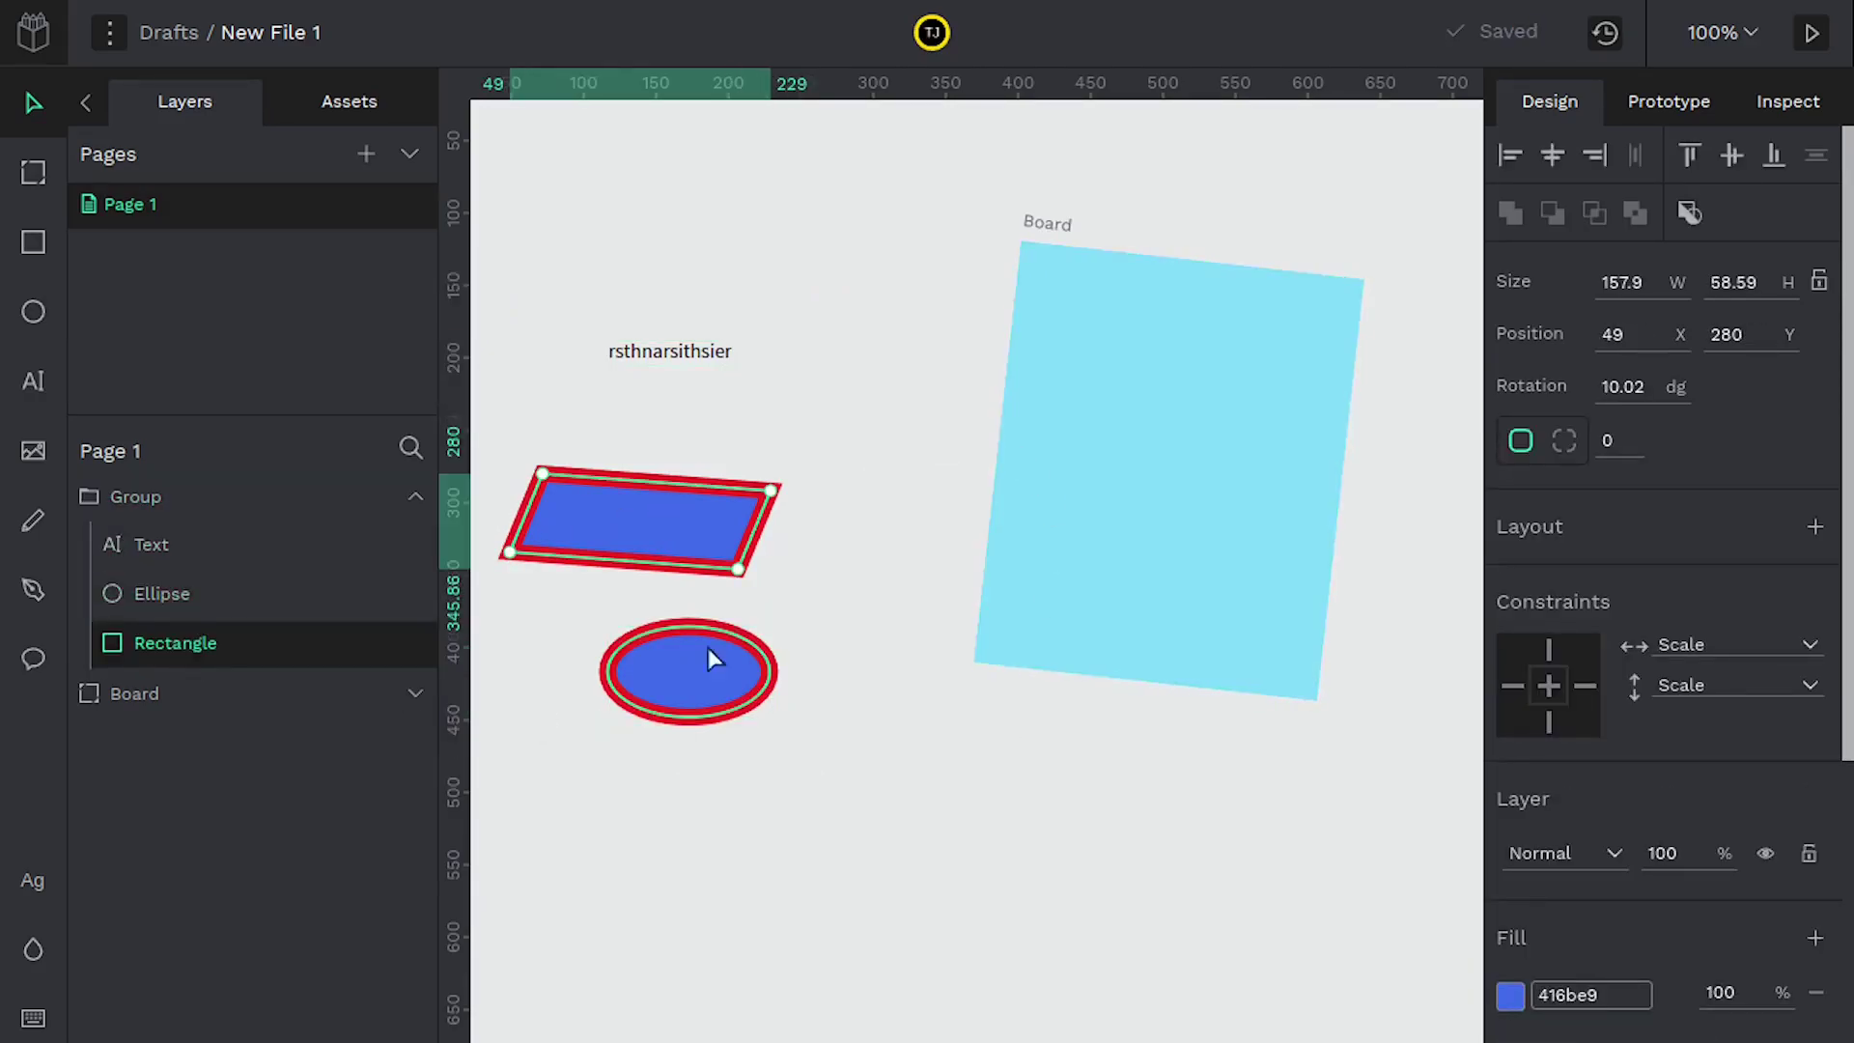
Move the remaining group to 70, 162 and ungroup it into text, rectangle and ellipse.
click(692, 854)
click(645, 536)
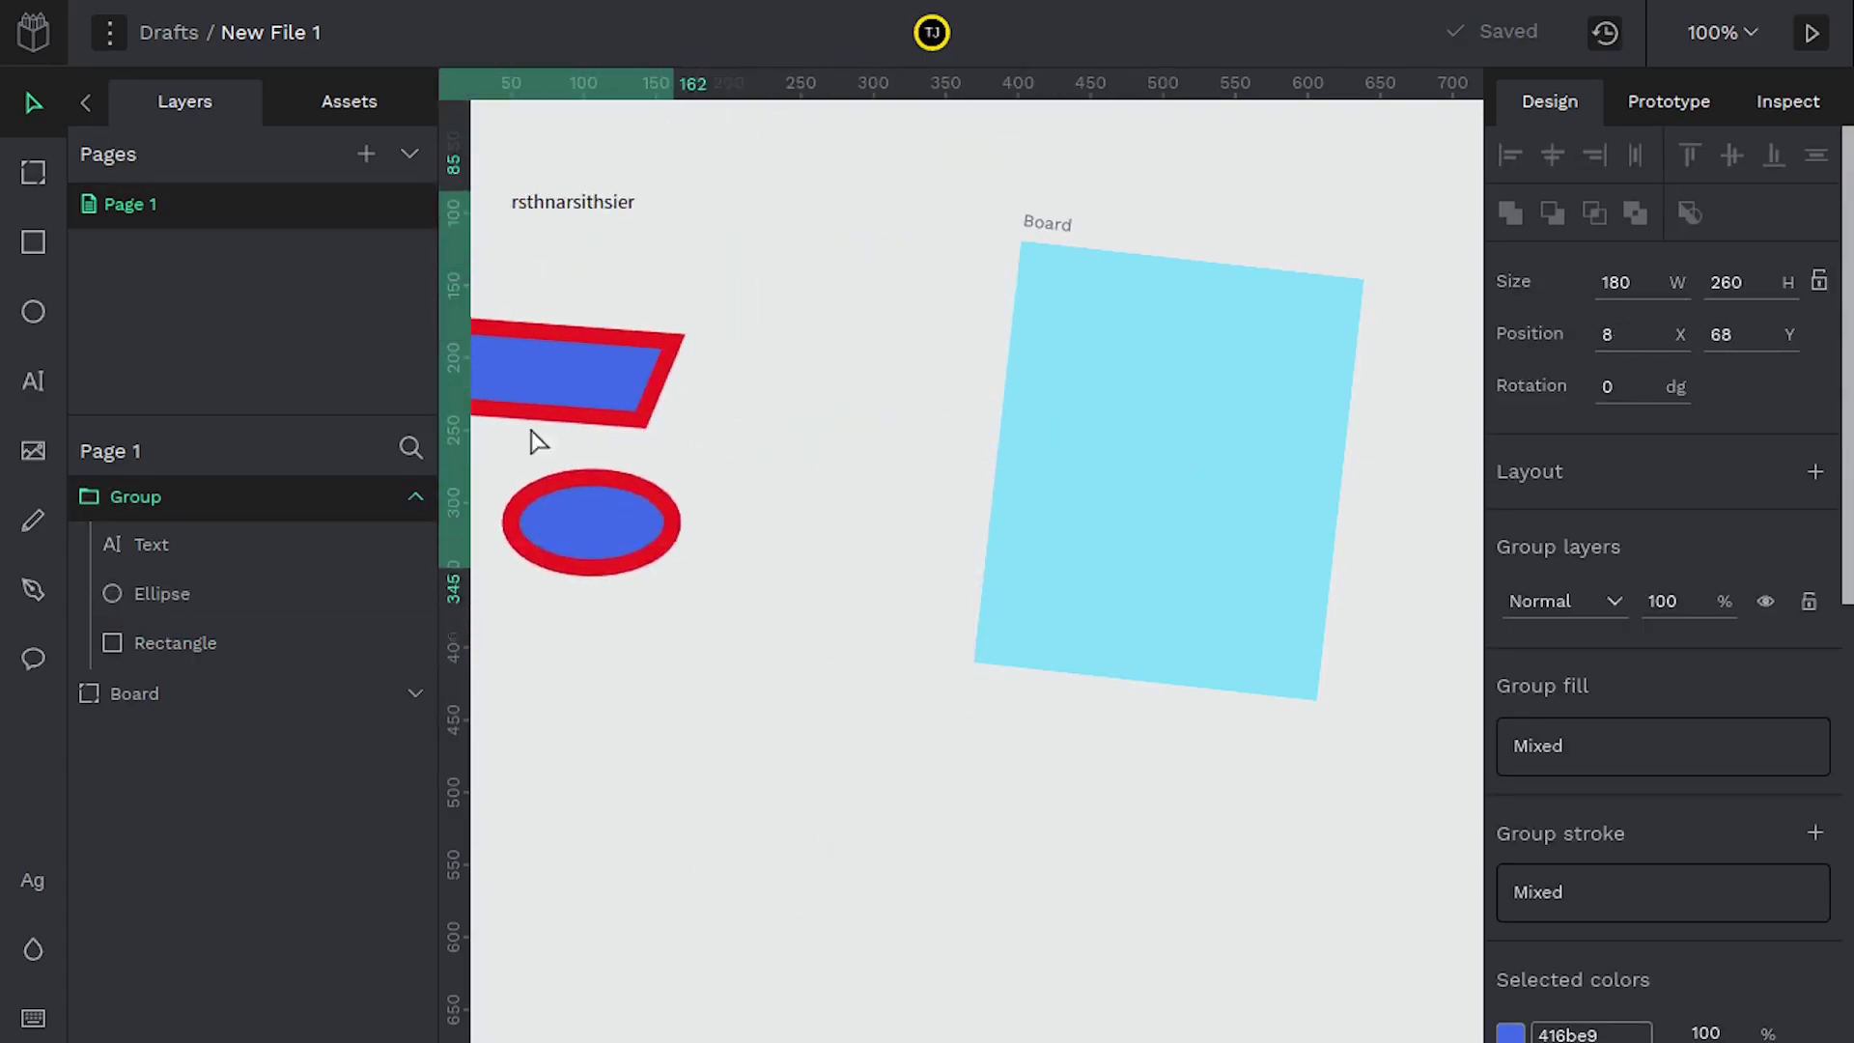
drag(538, 457, 665, 570)
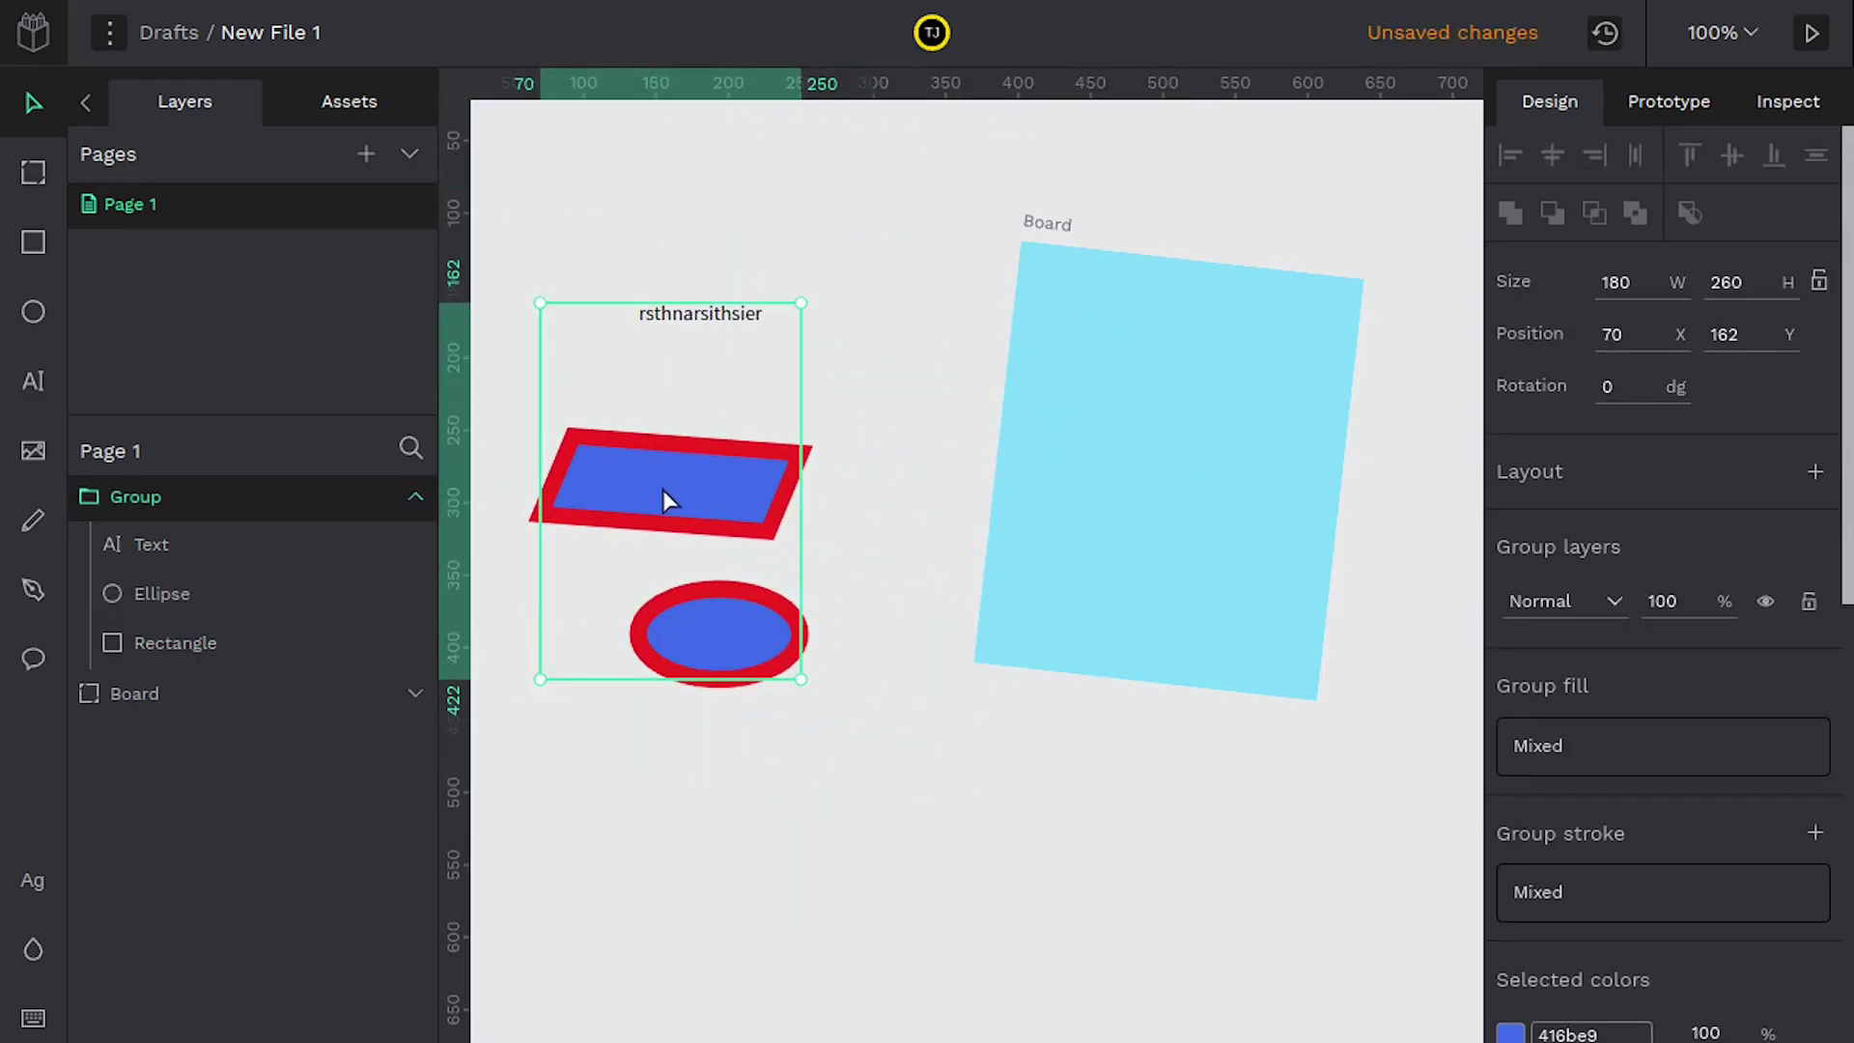
right_click(663, 495)
click(711, 605)
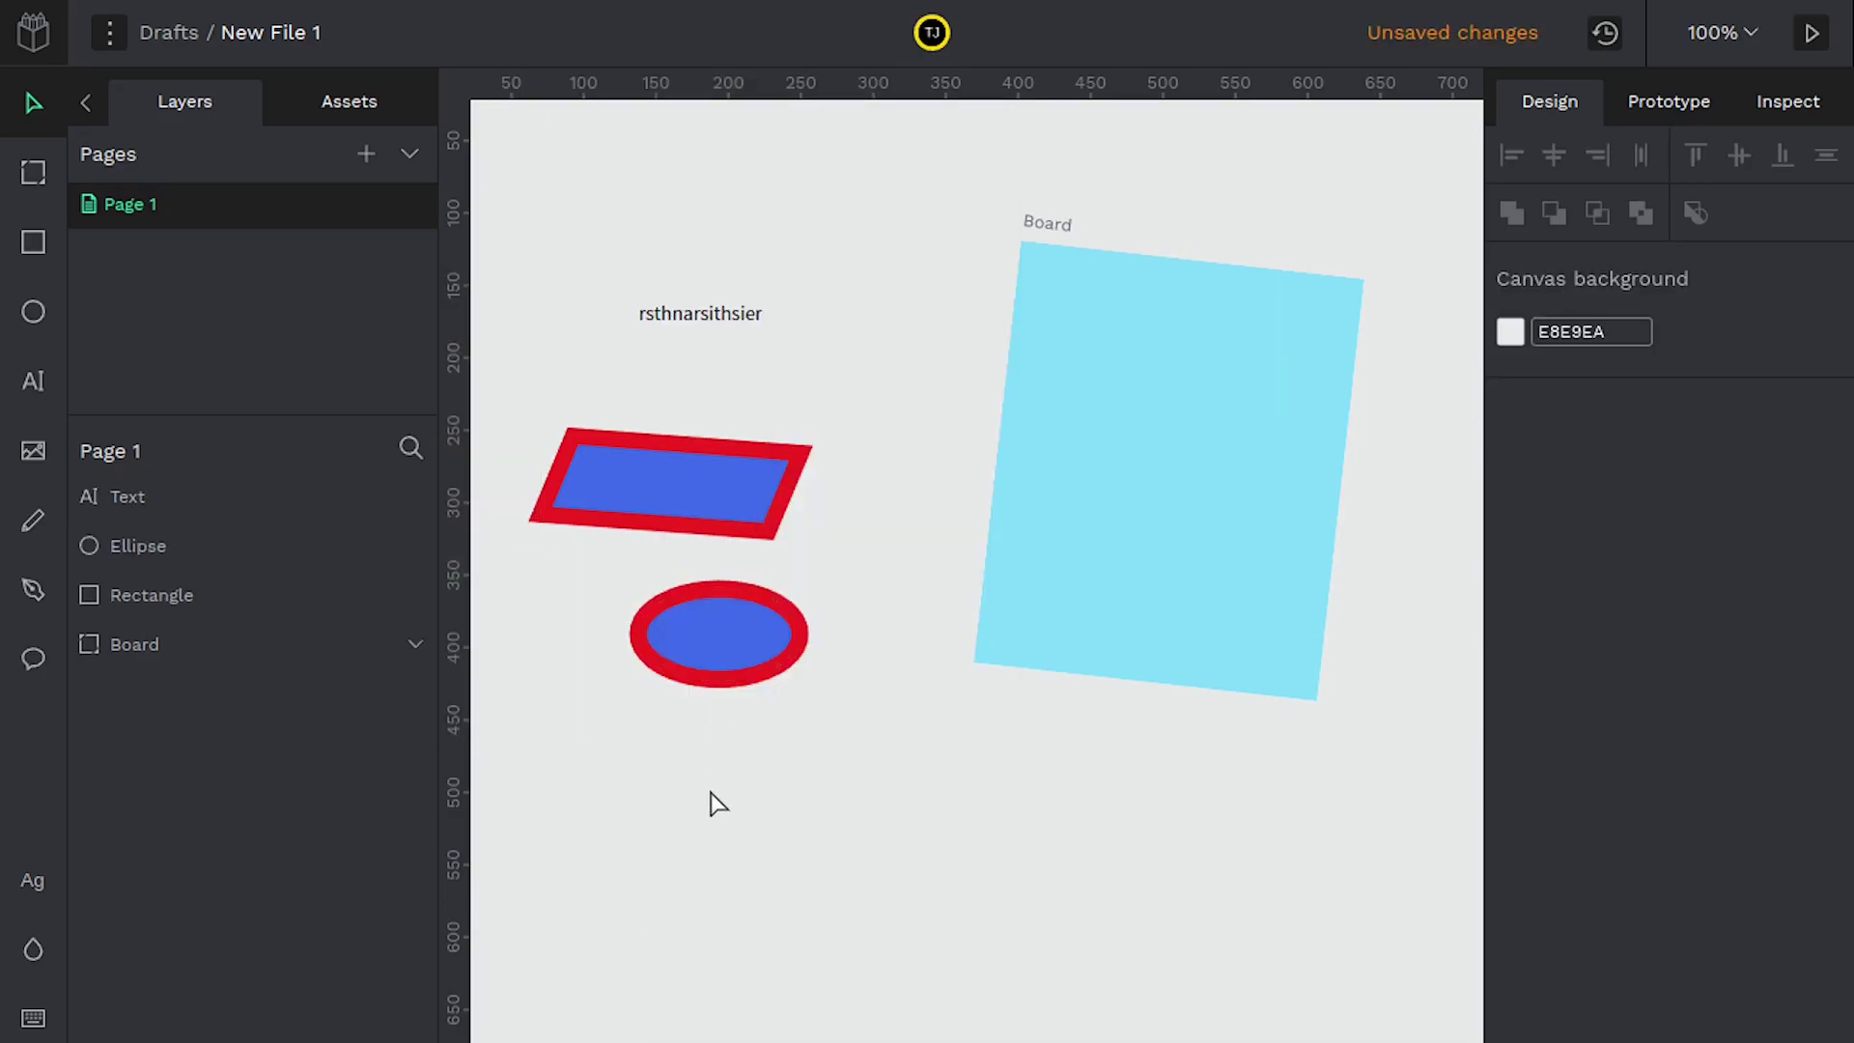
click(722, 475)
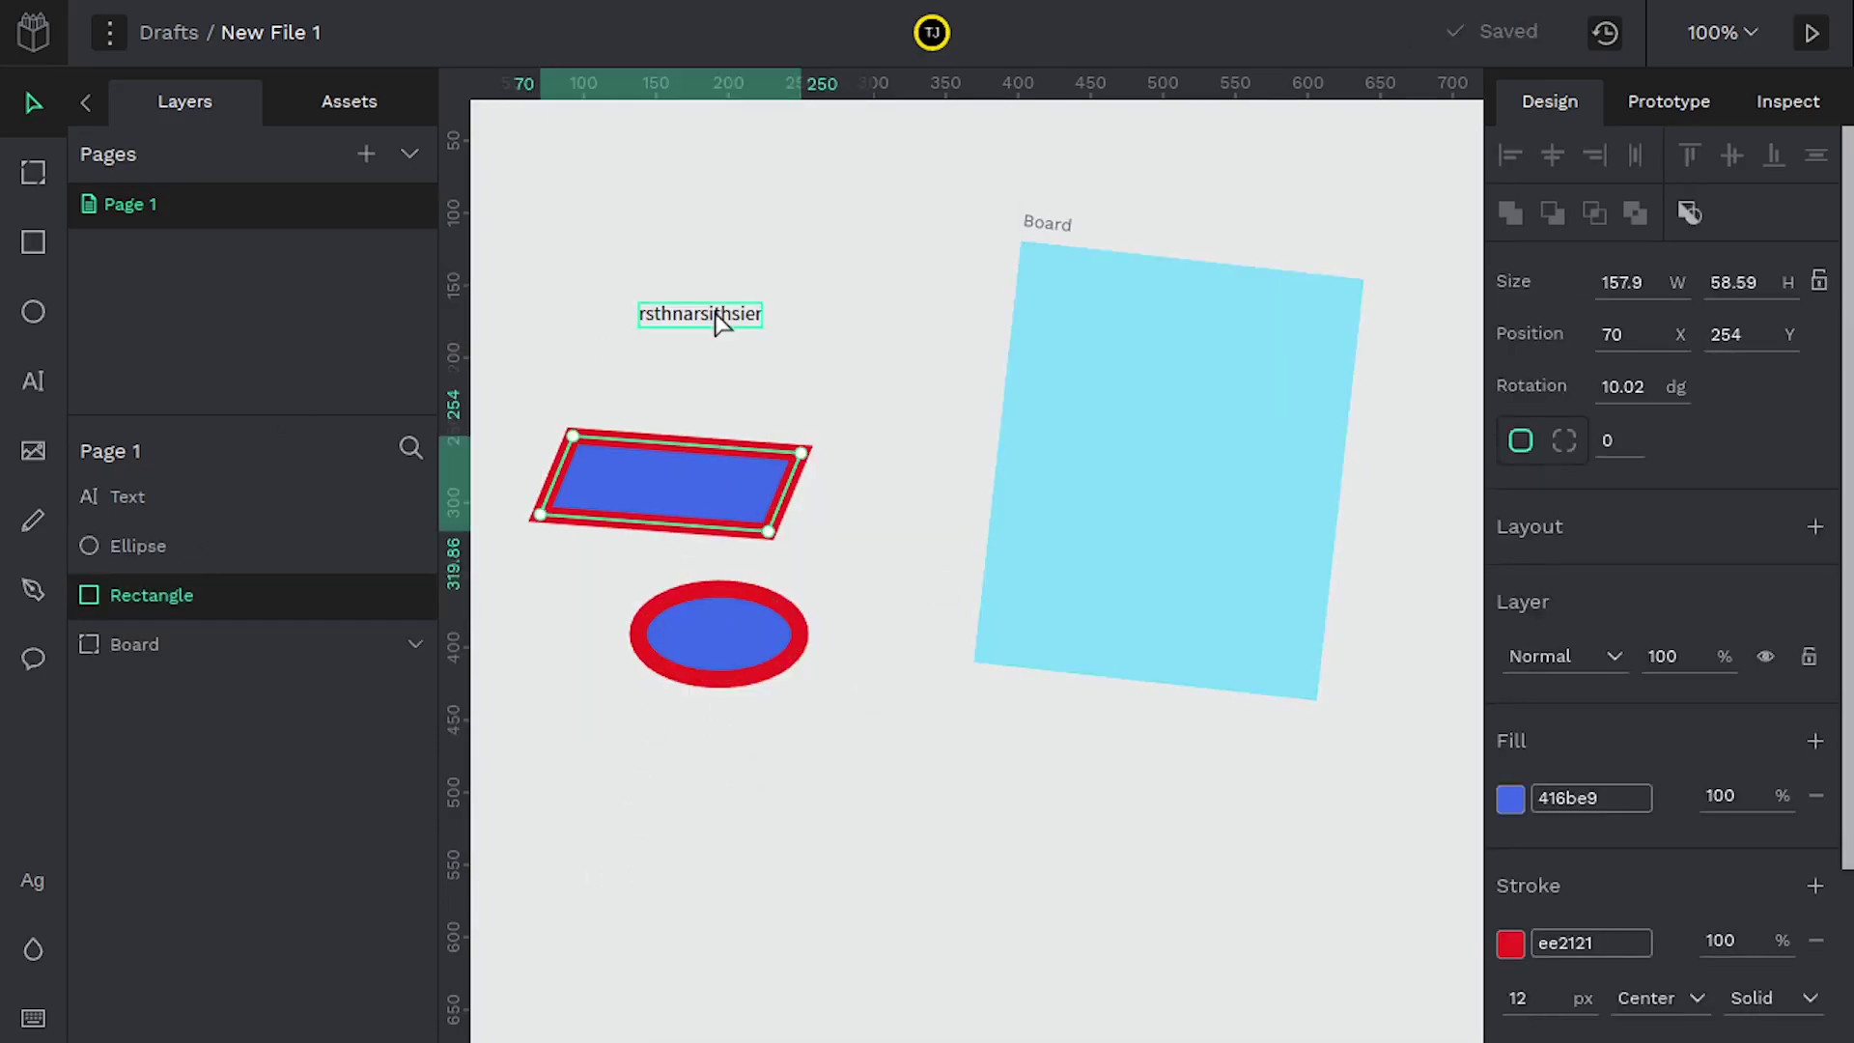
click(720, 318)
click(693, 509)
click(720, 635)
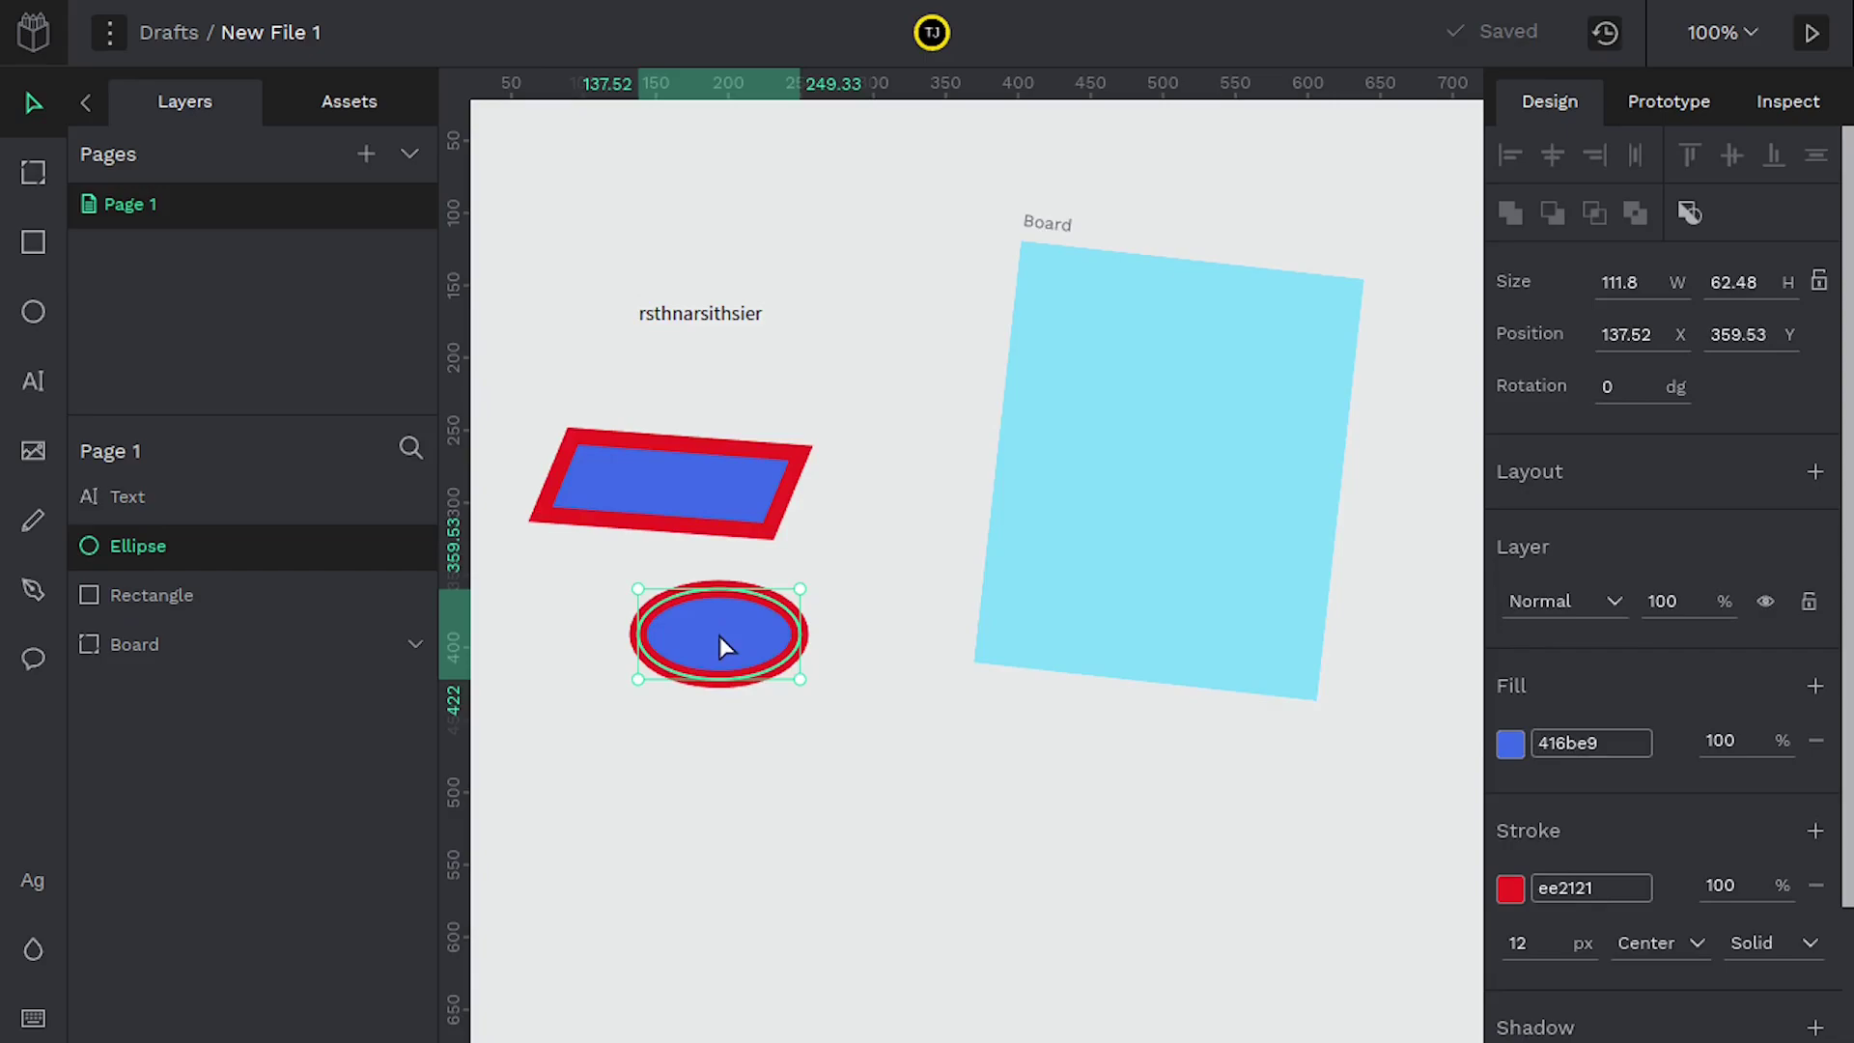
Drag the ellipse and red rectangle into the cyan Board and confirm them in its layer list.
drag(716, 639, 1190, 584)
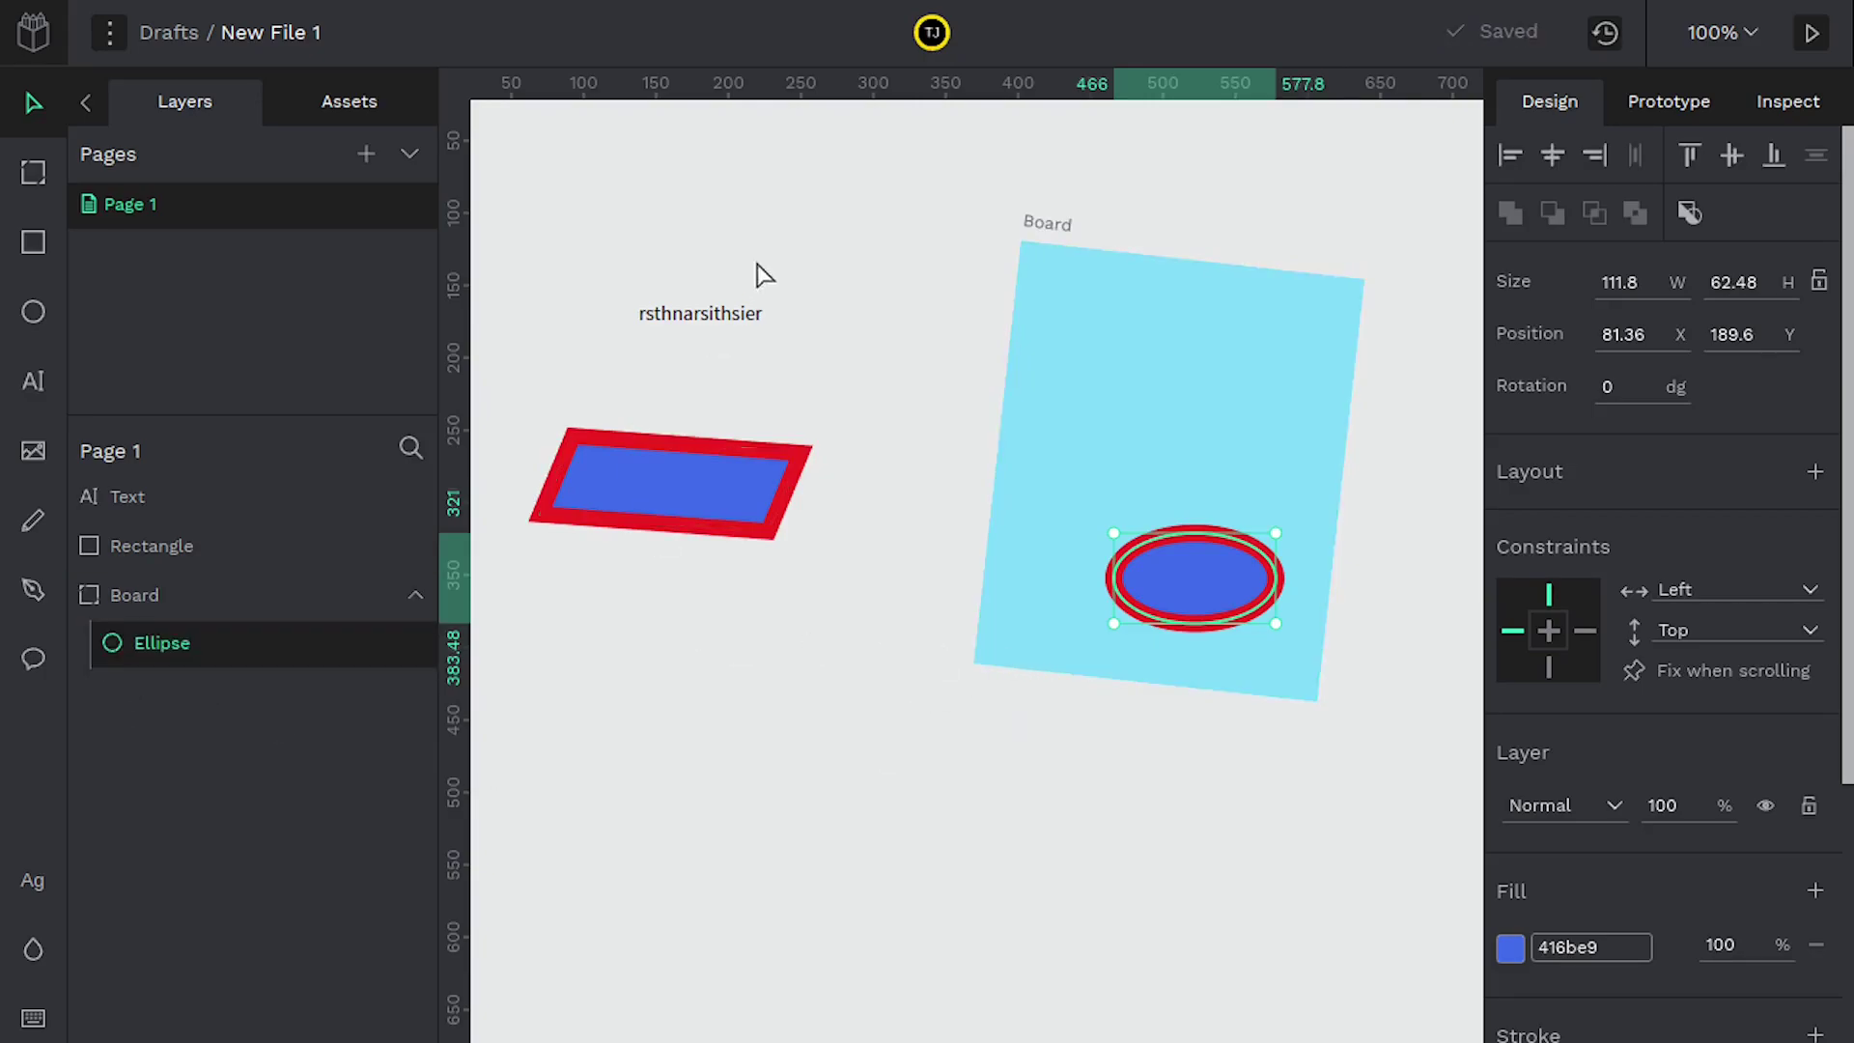
drag(689, 478, 1178, 382)
click(415, 547)
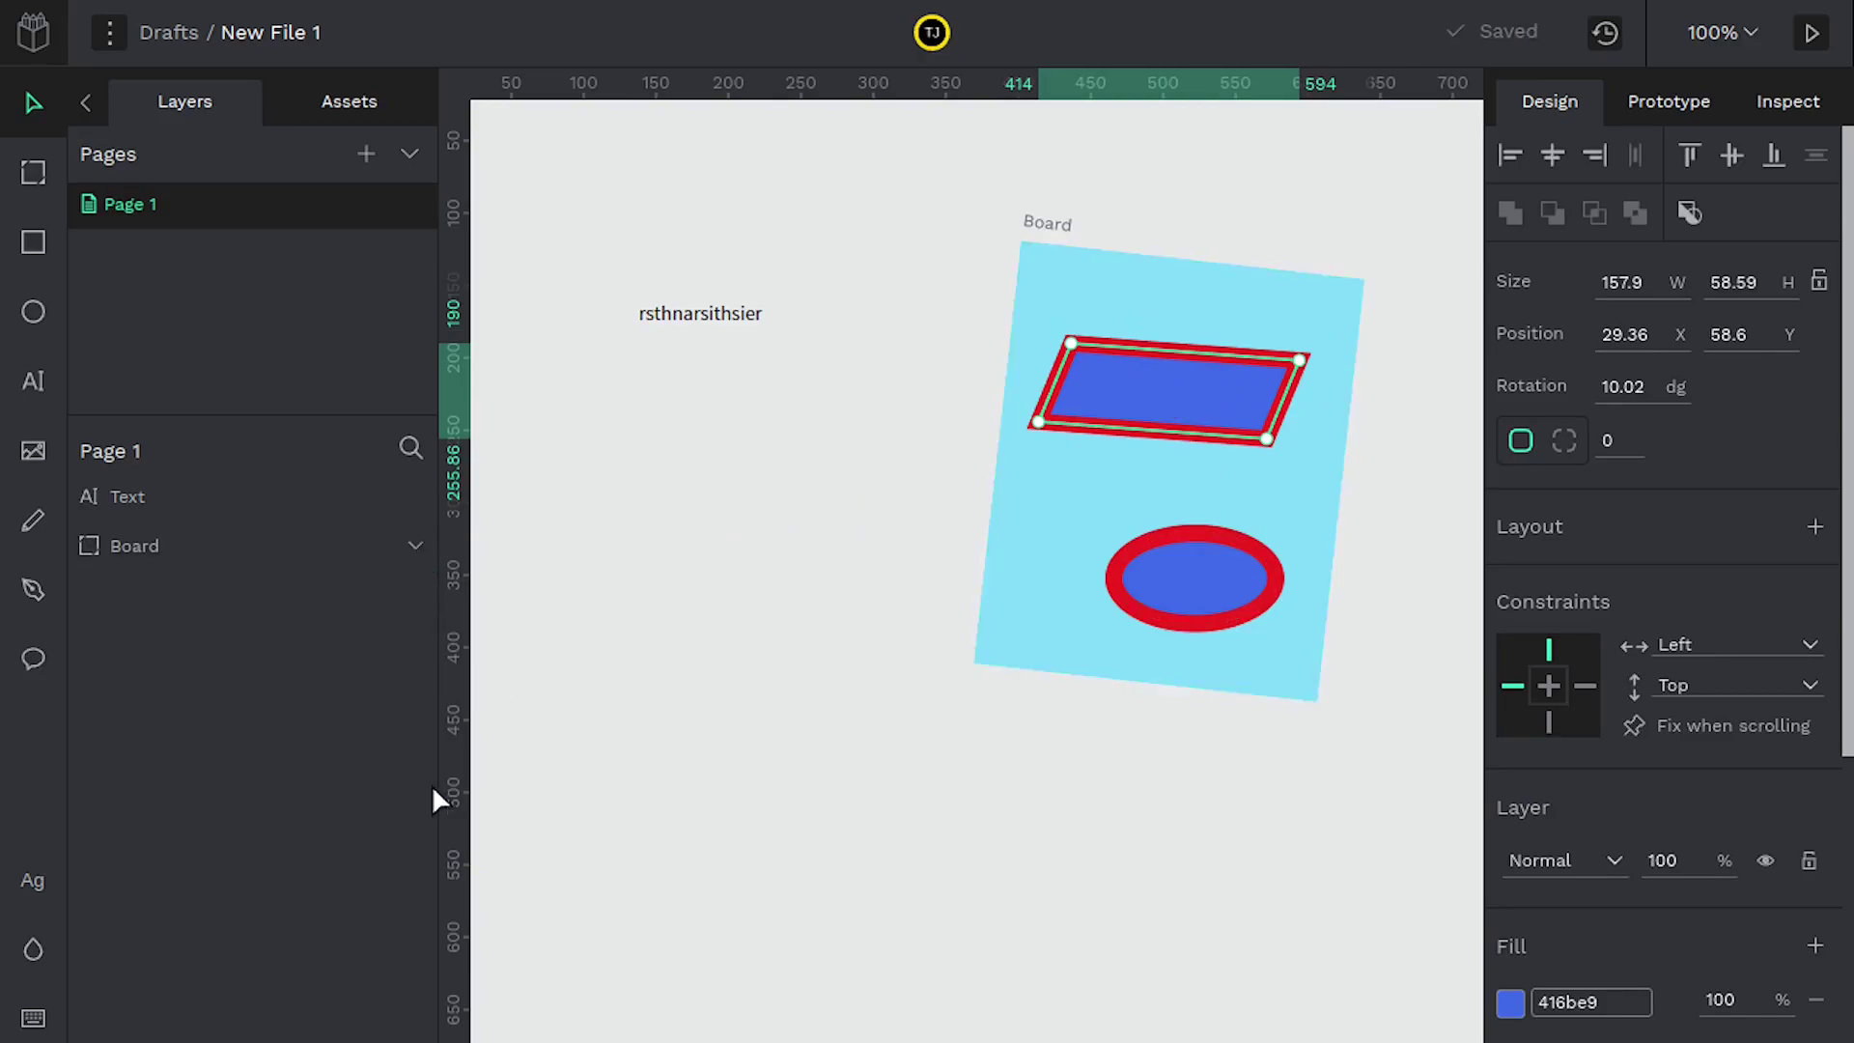
click(415, 549)
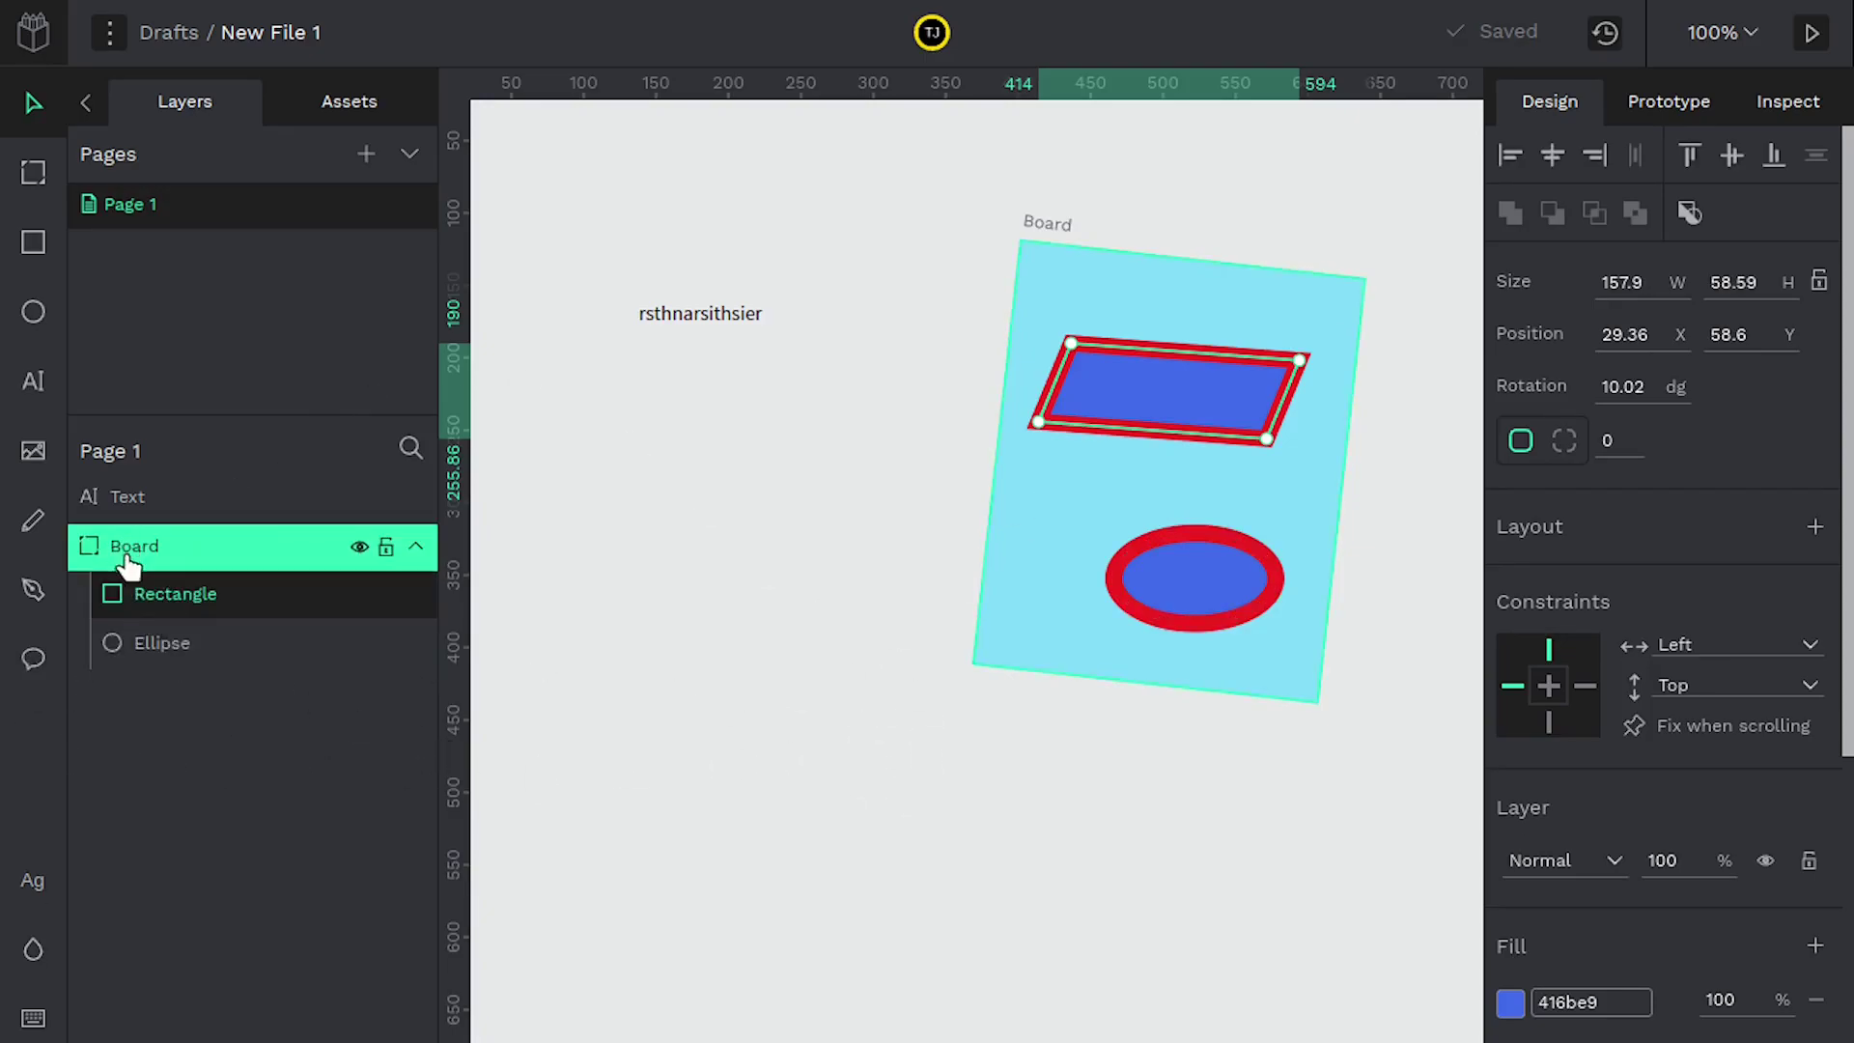
Move the Board up and left and enlarge it from its top-left corner.
click(164, 547)
drag(1076, 301, 982, 350)
drag(873, 383, 920, 342)
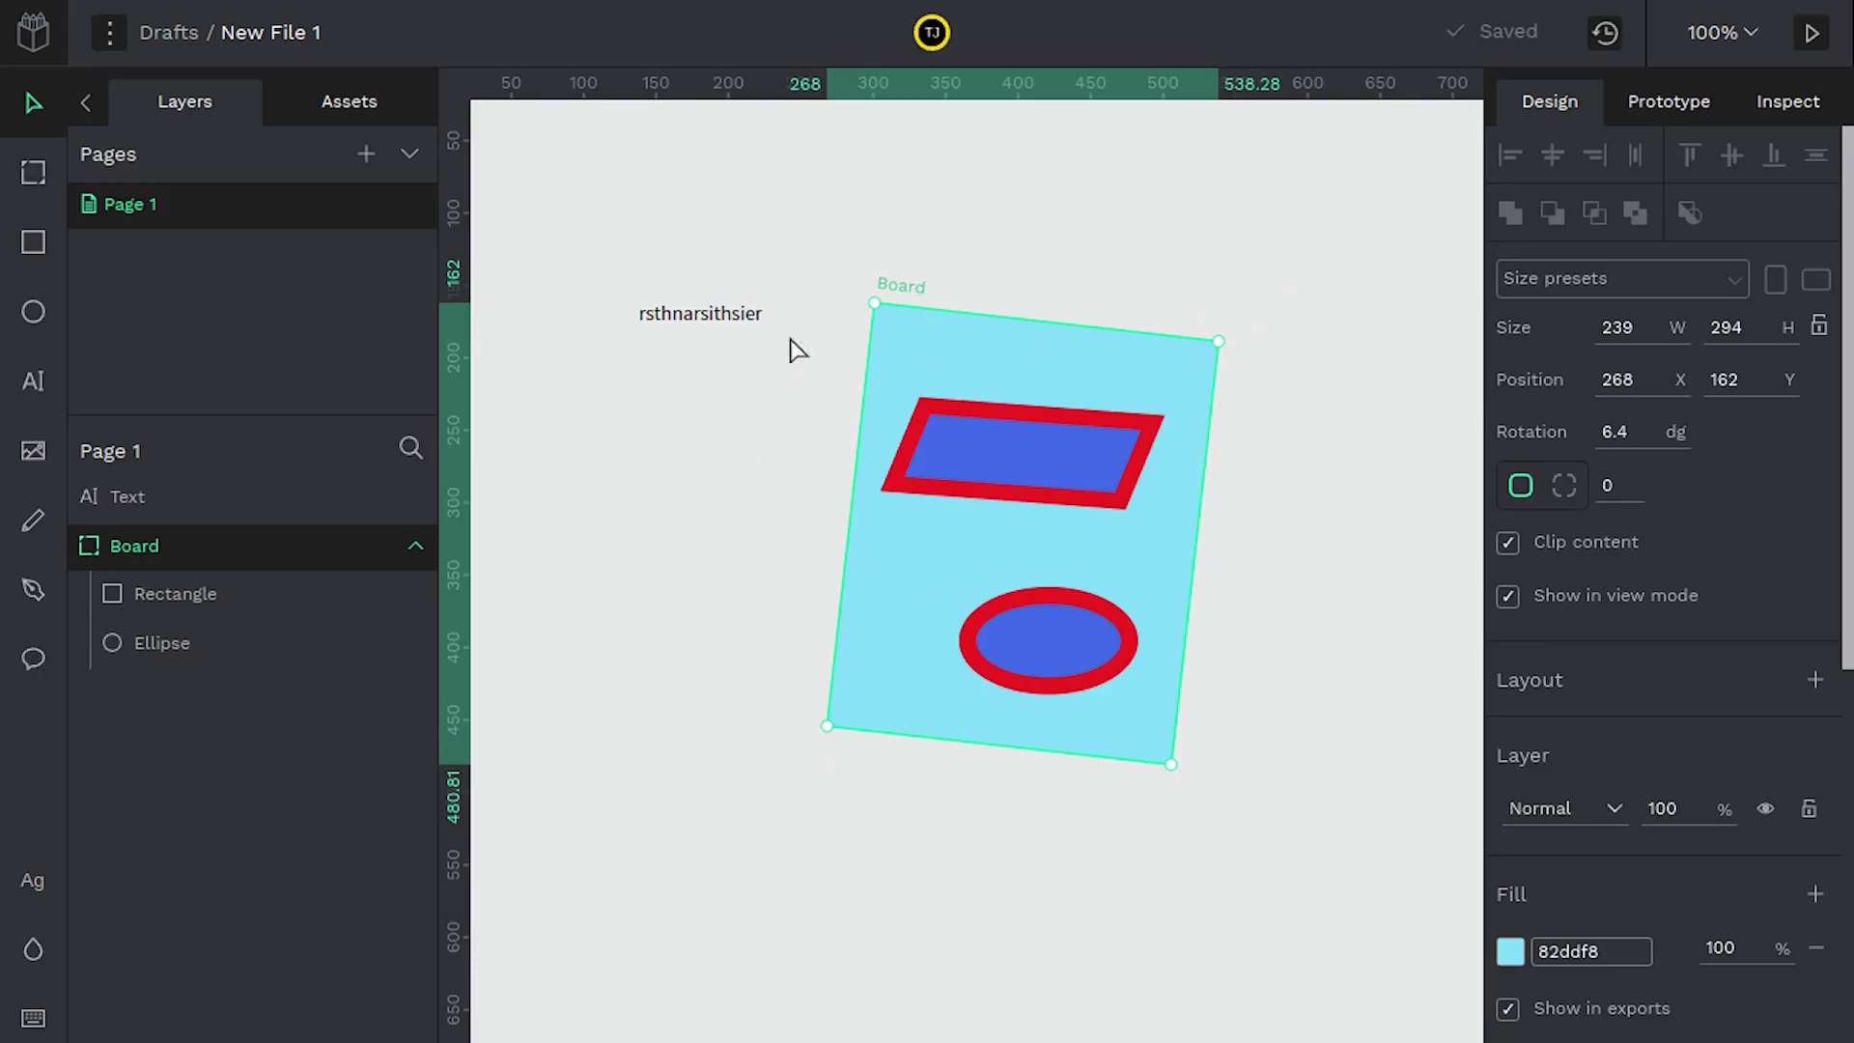
drag(867, 292, 855, 249)
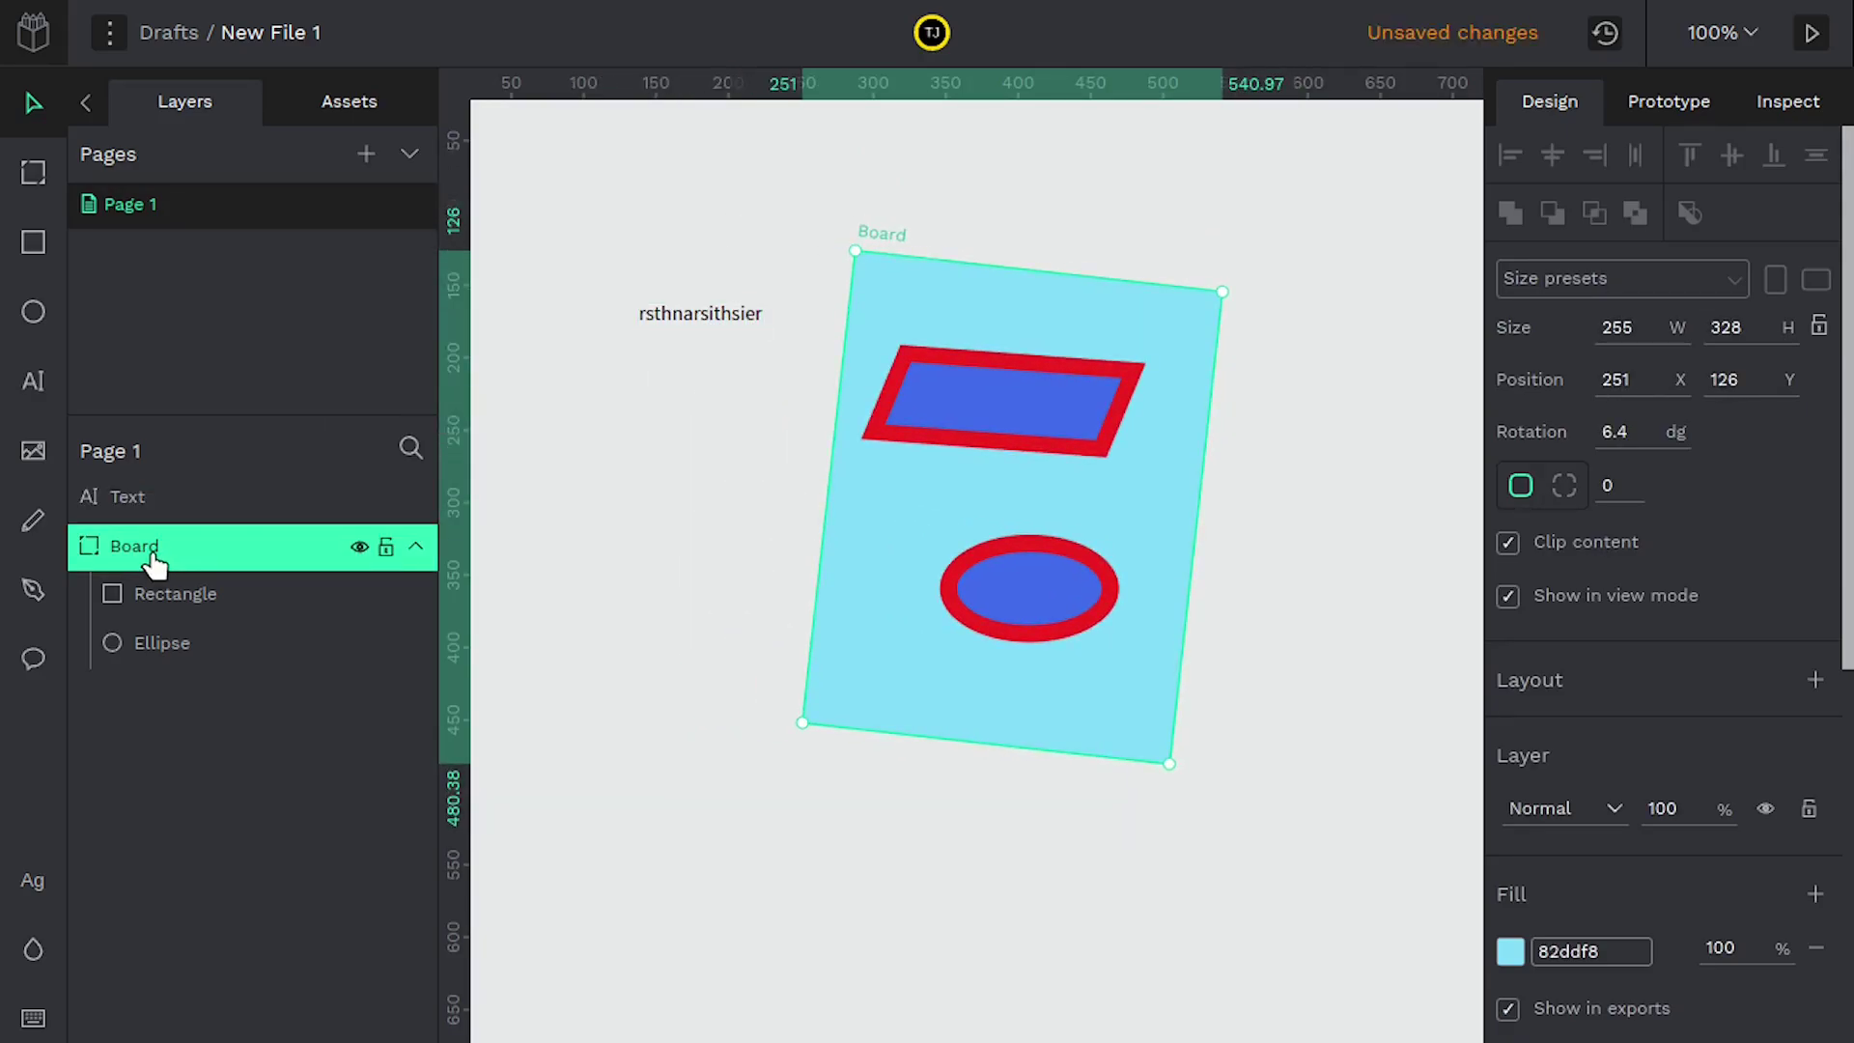
Lighten the Board's fill from 82ddf8 to pale cyan b4eeff.
click(1510, 951)
drag(1361, 539, 1247, 470)
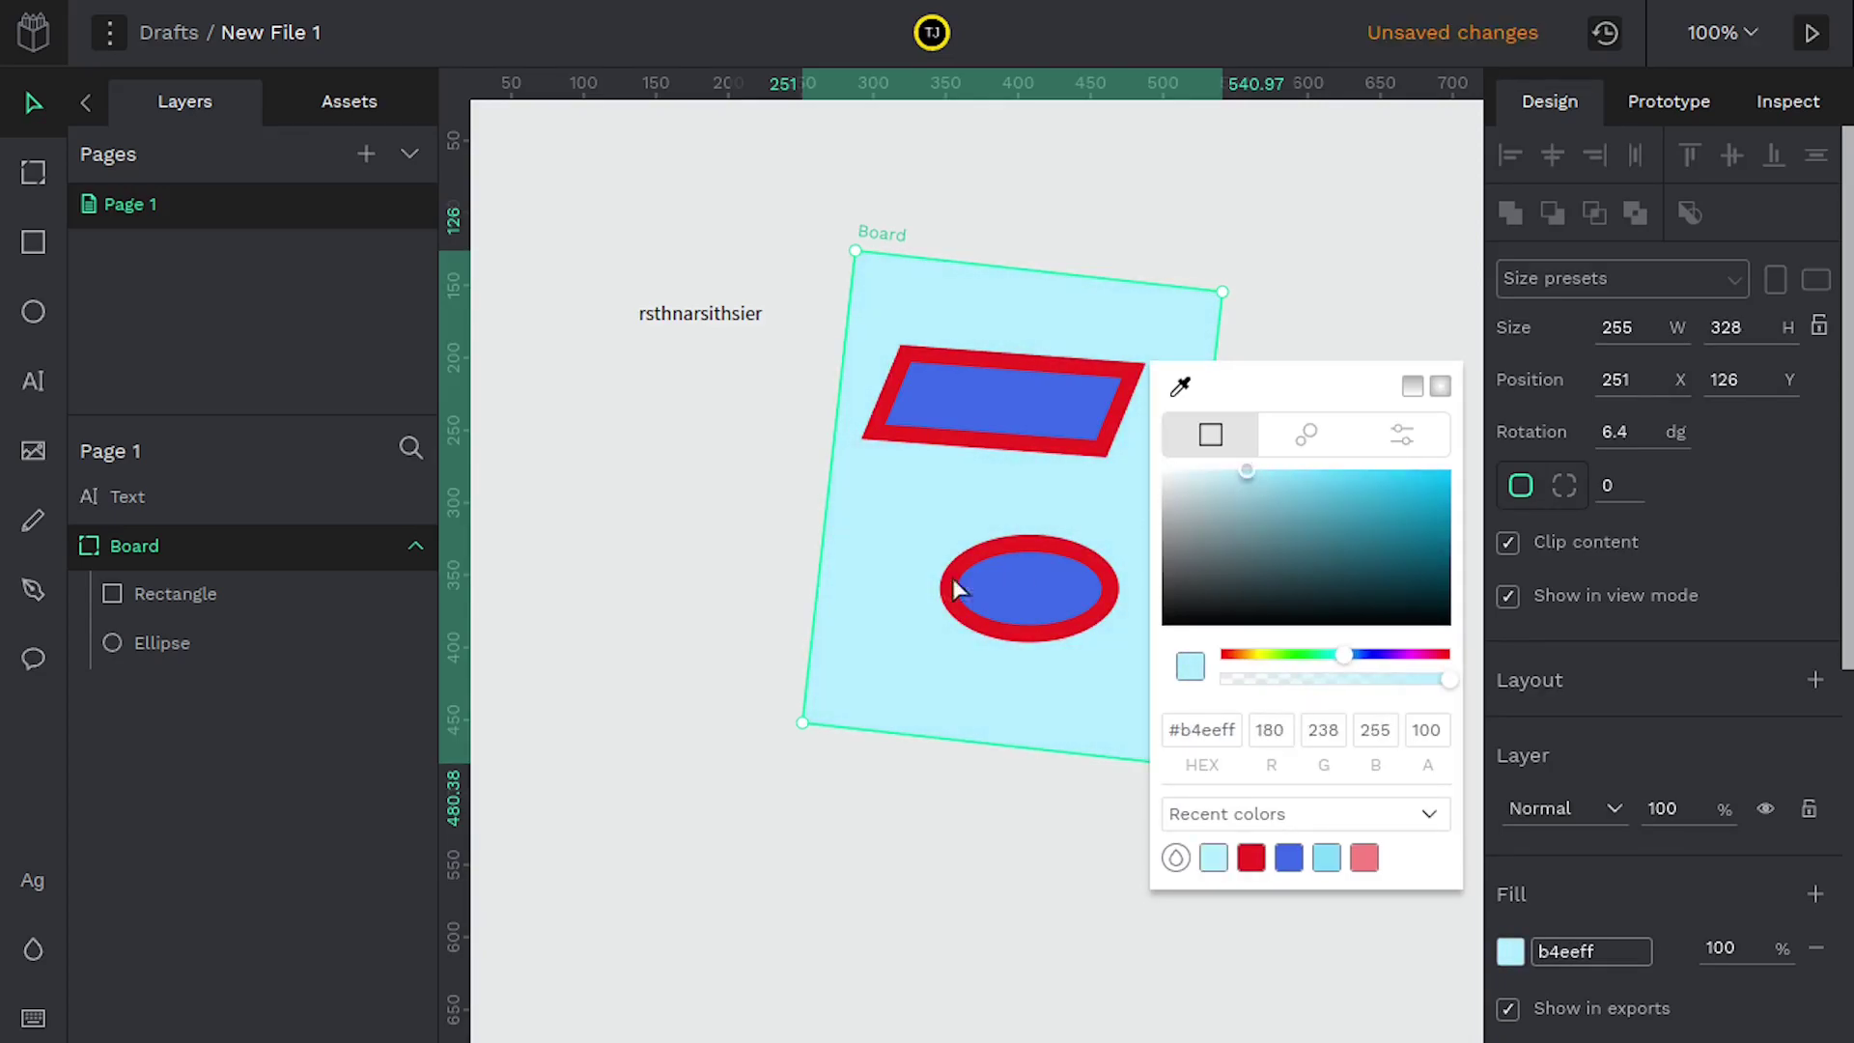
click(692, 558)
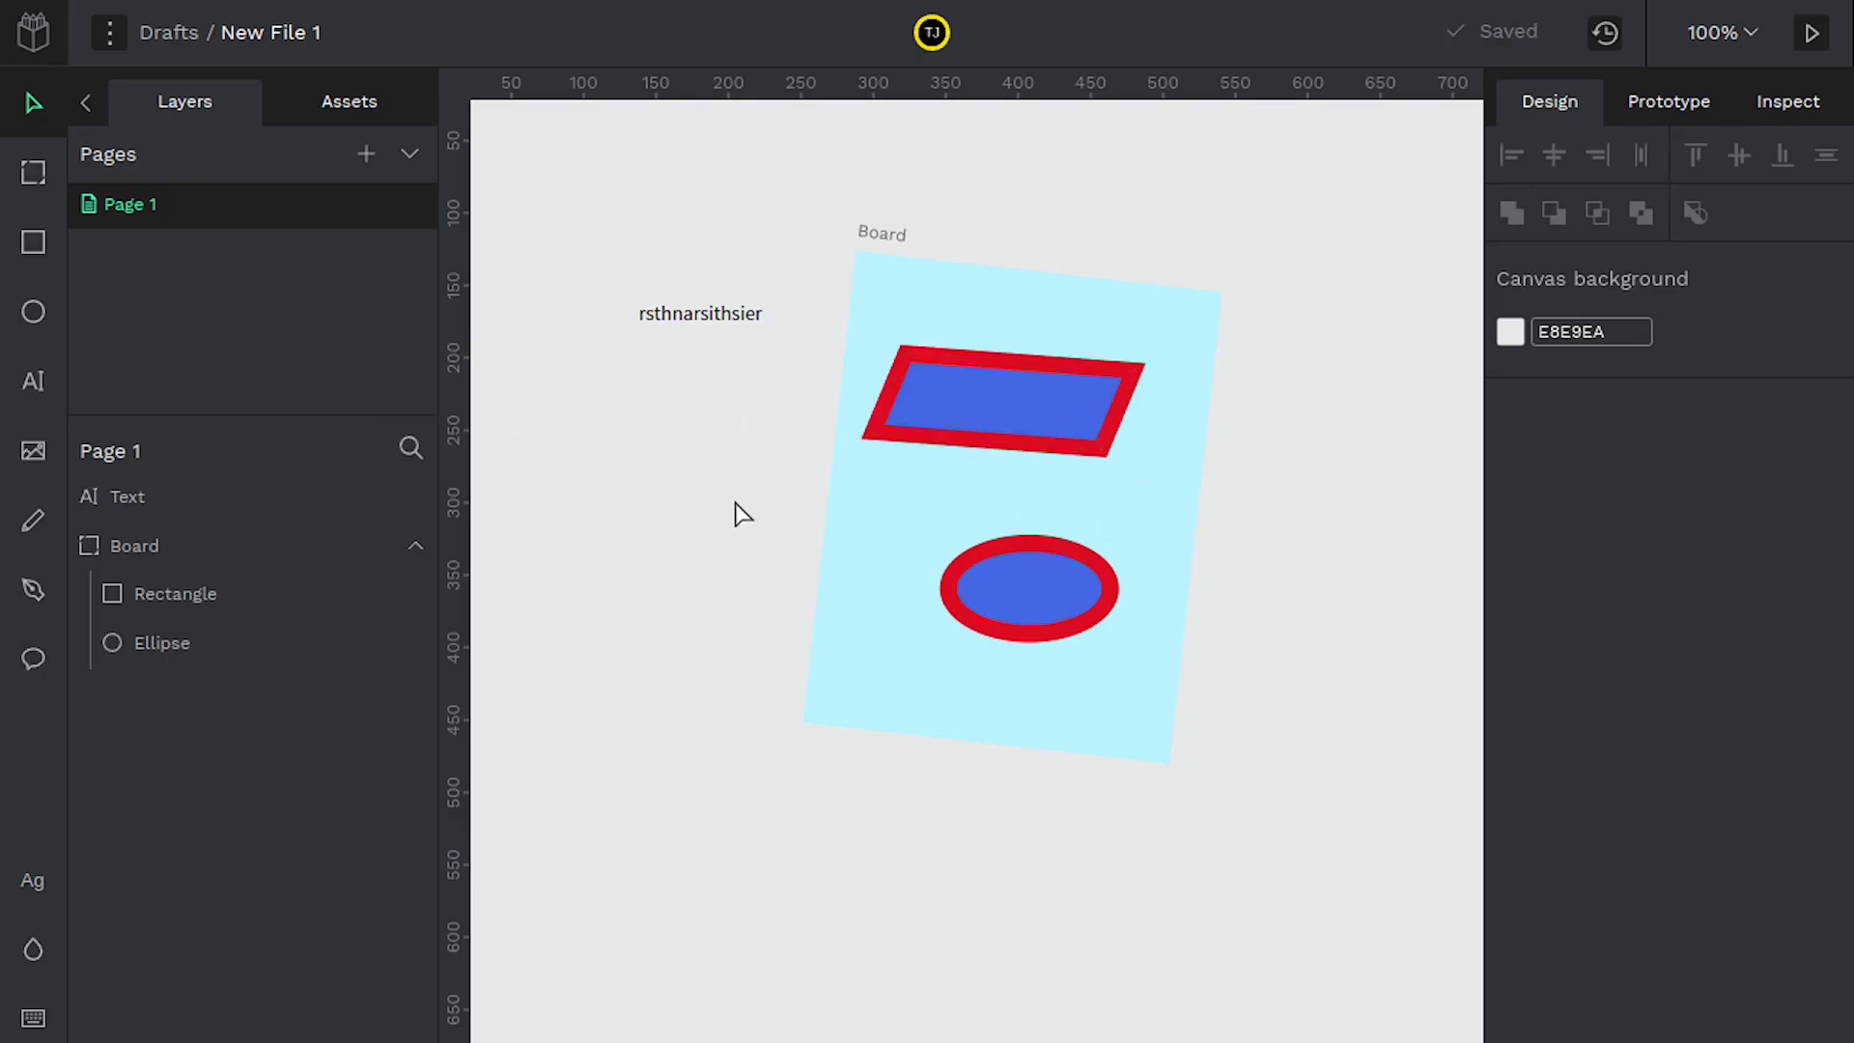
click(700, 325)
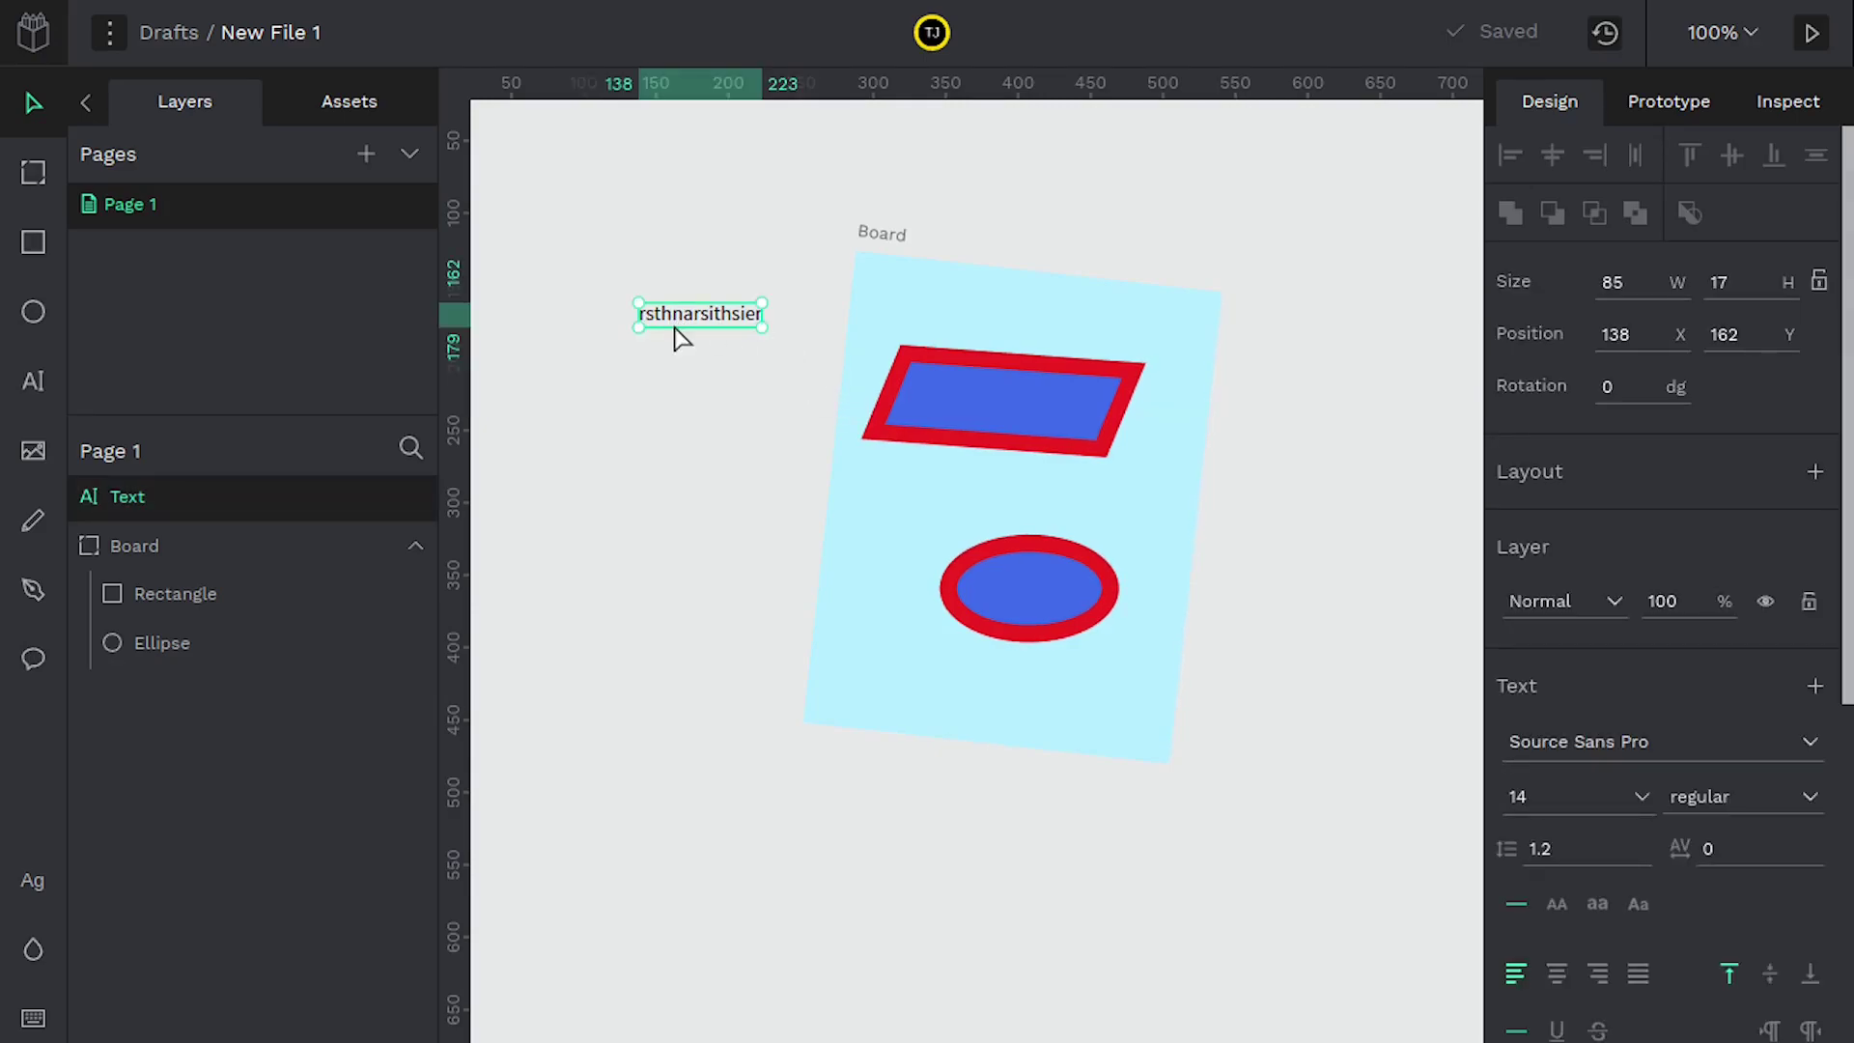
Shift the tilted board and place the rsthnarsithsier text inside it below the rectangle.
click(149, 547)
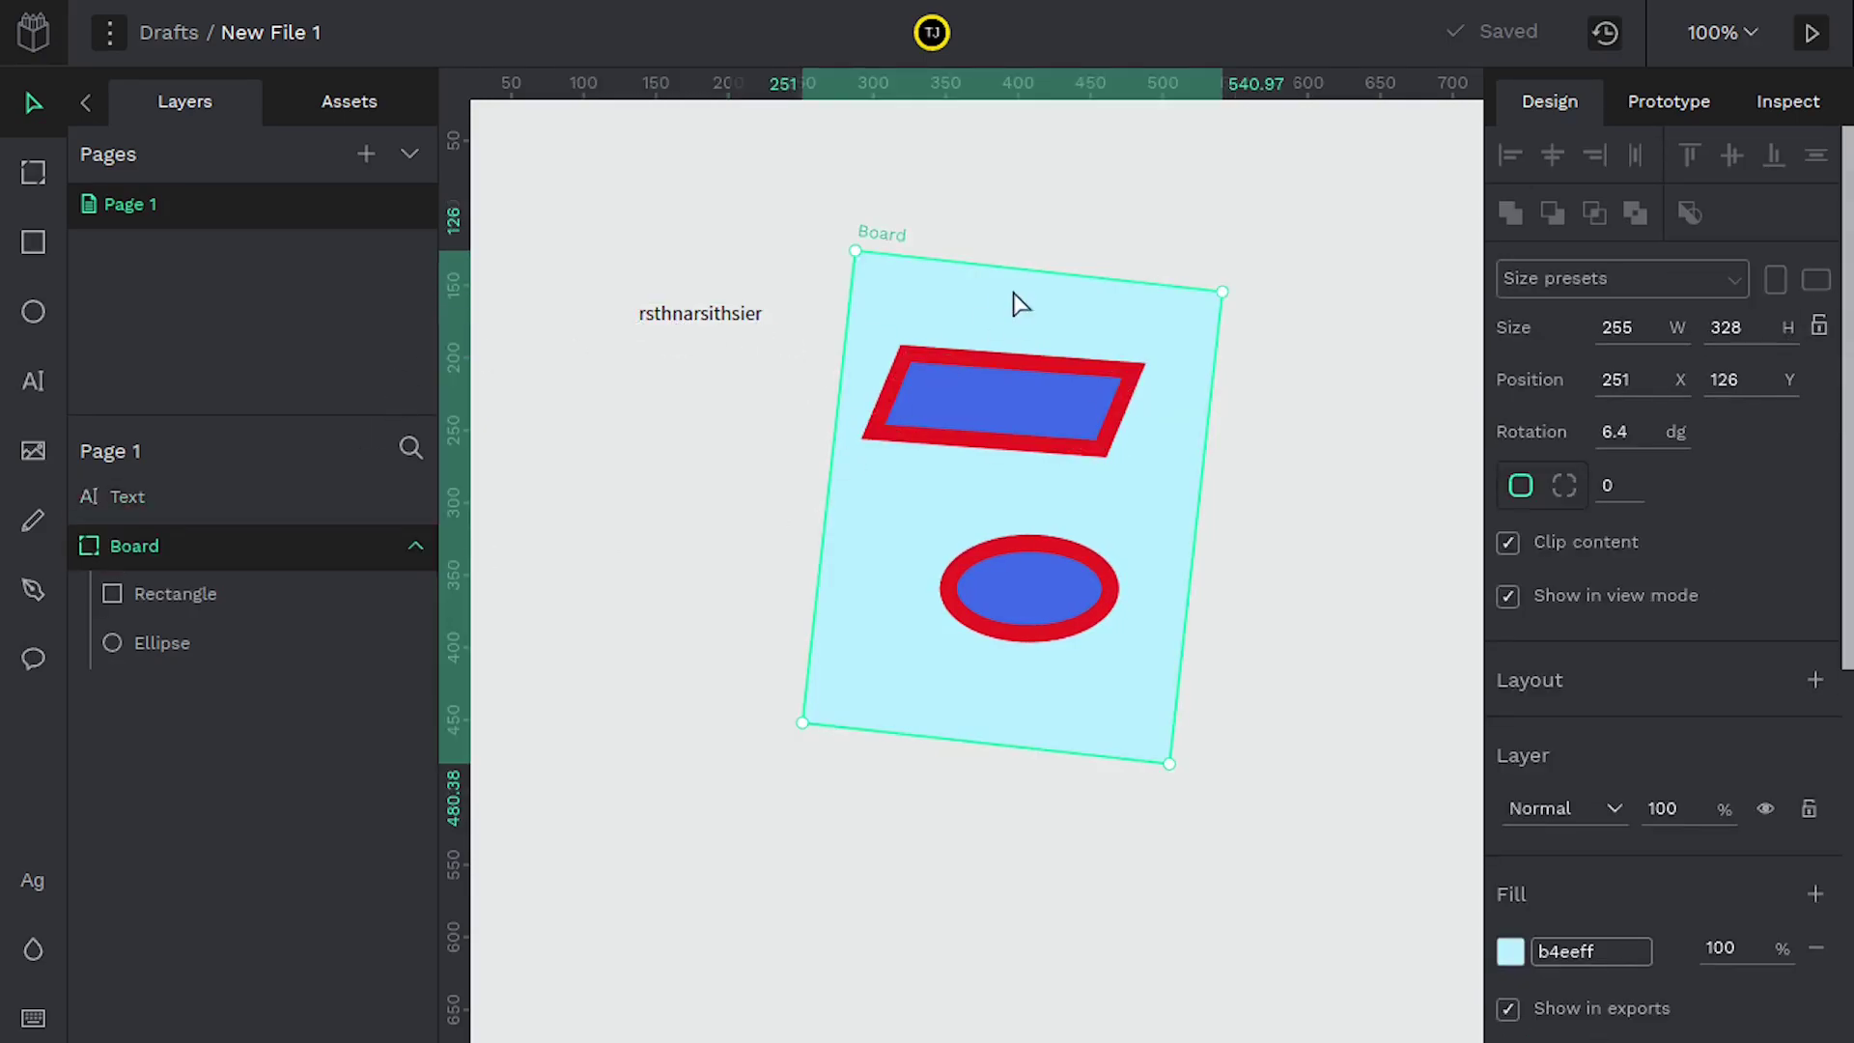
drag(1014, 302, 989, 352)
click(667, 311)
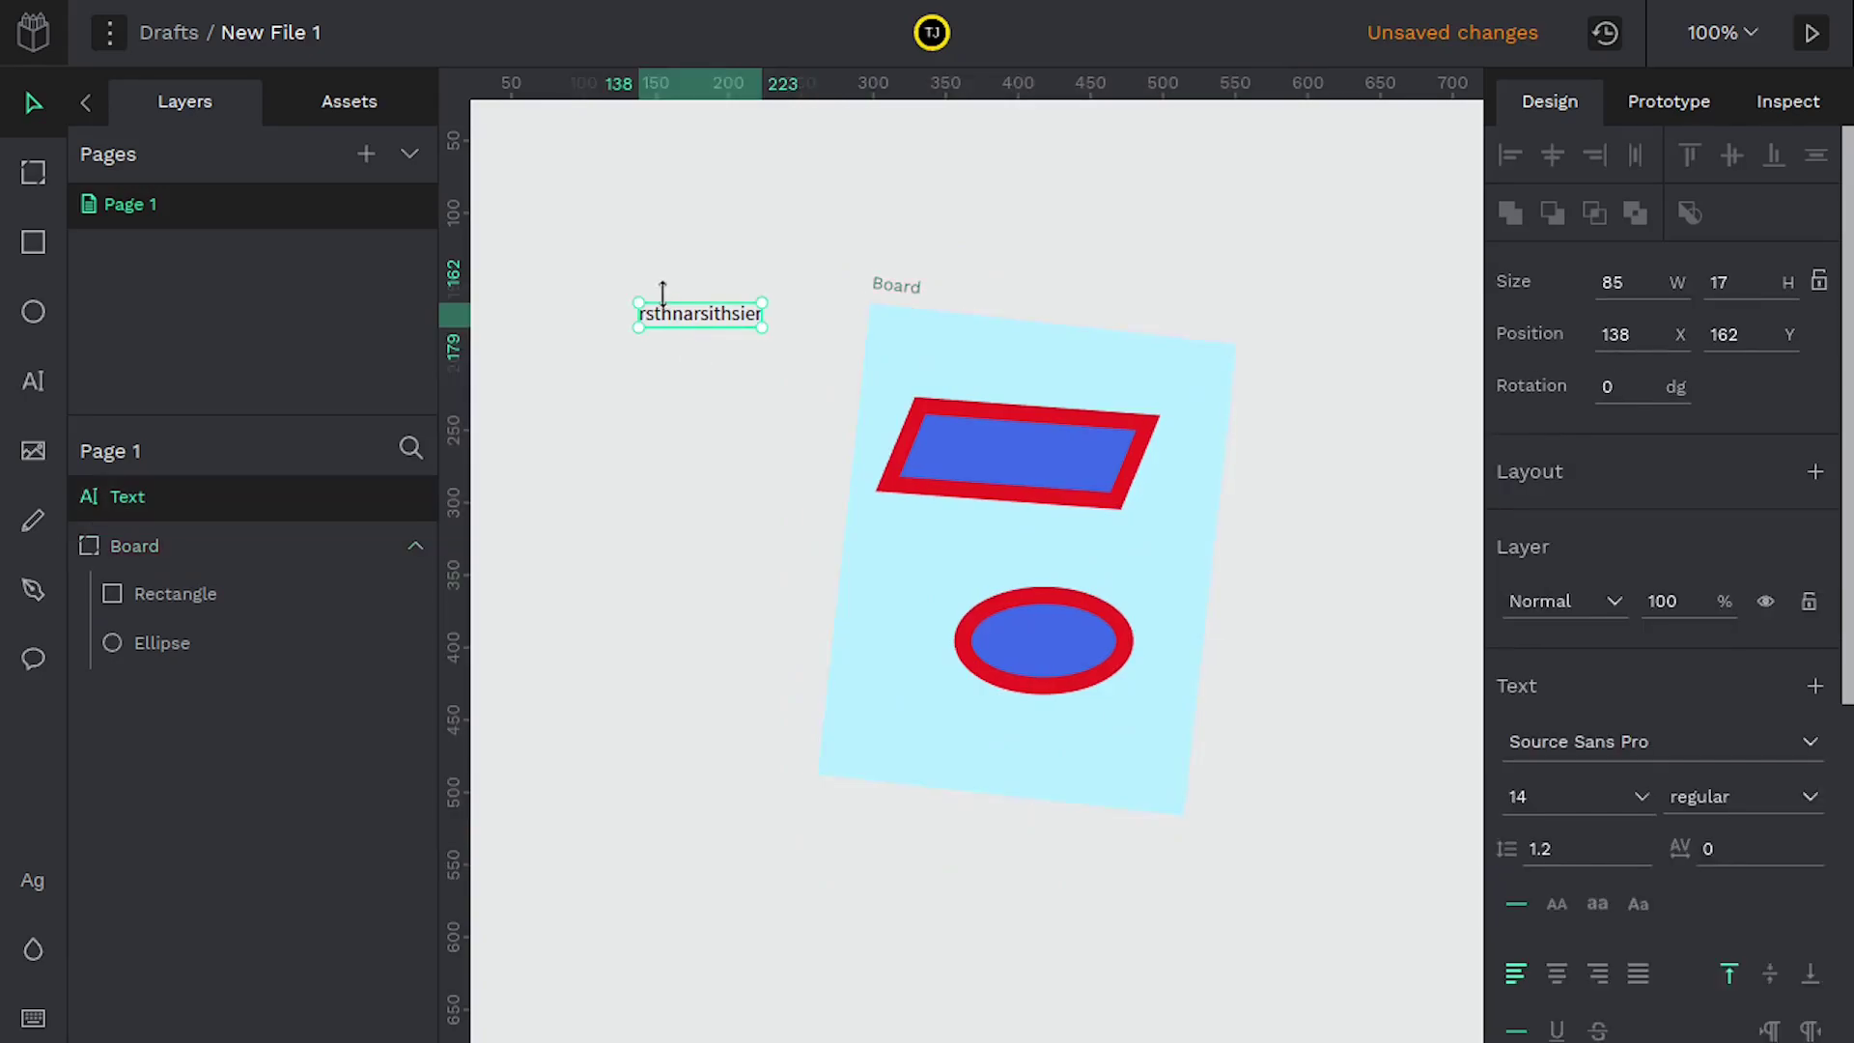
drag(675, 332, 913, 588)
click(717, 632)
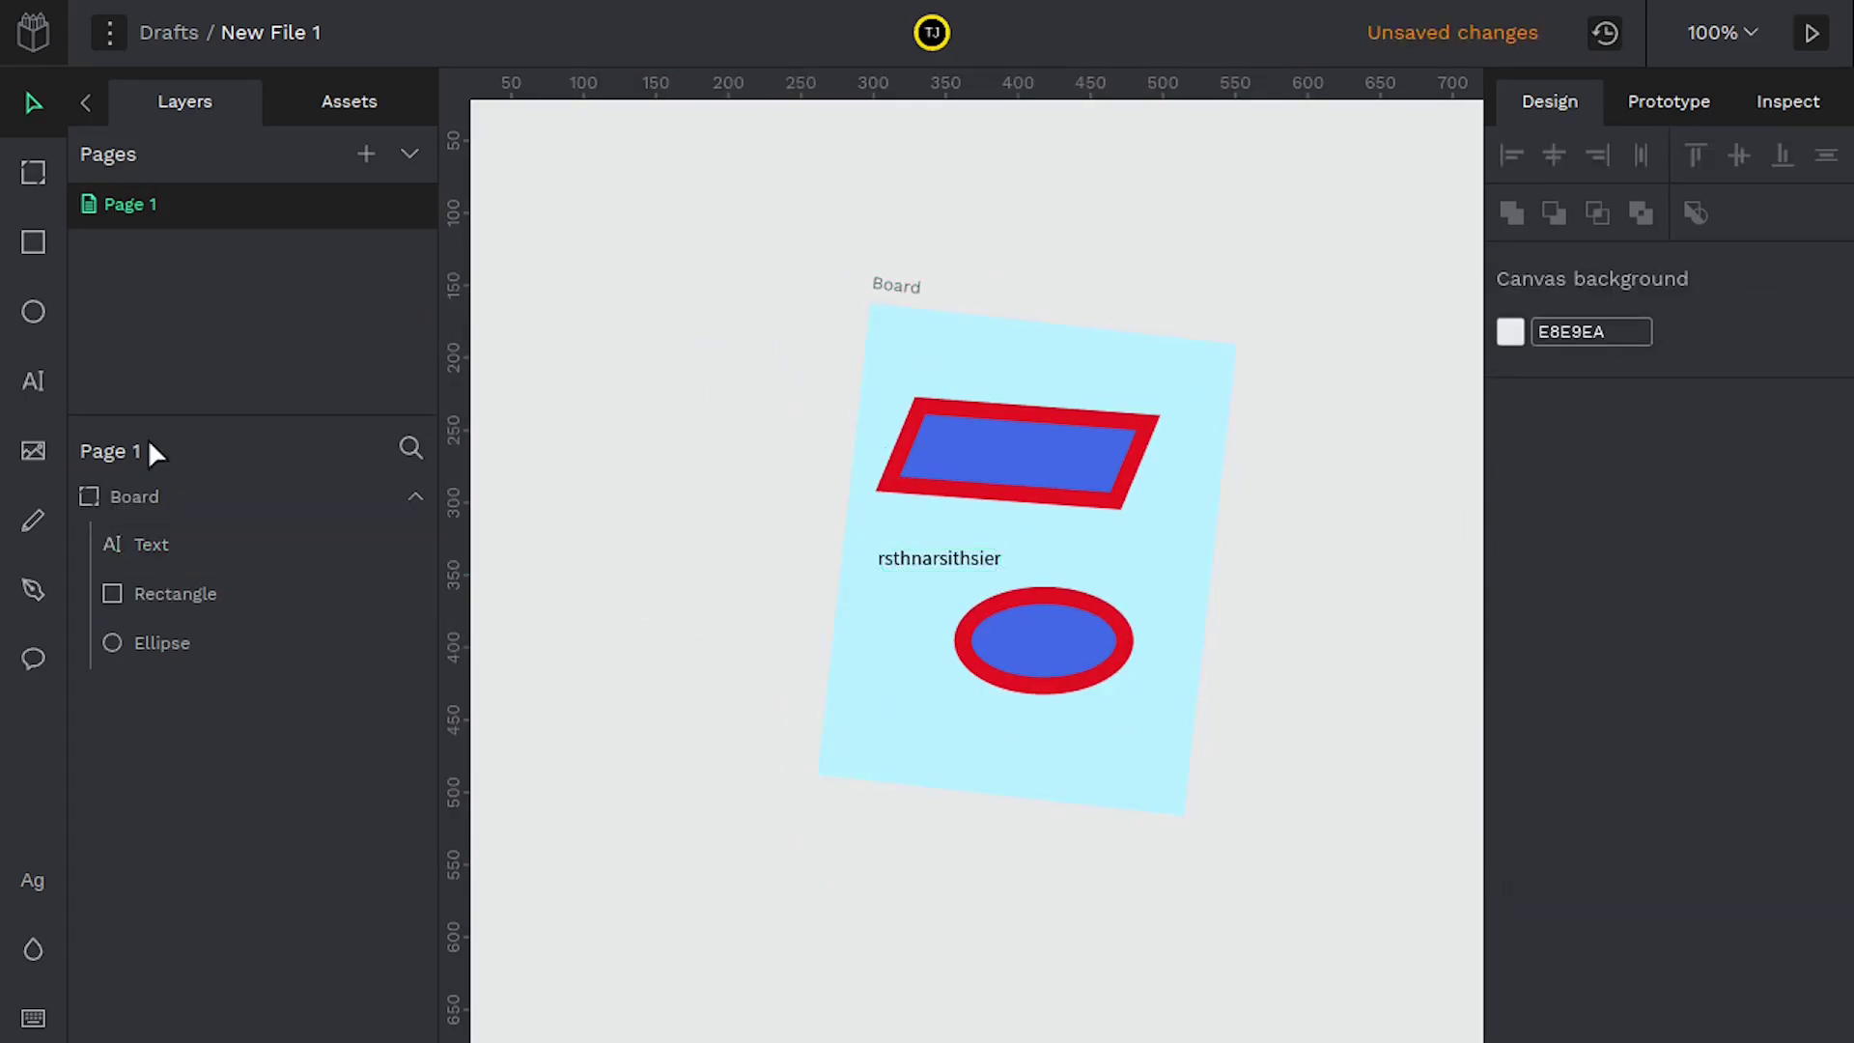
Draw a 109 × 112 grey circle over the rectangle and move the board up-left.
click(33, 311)
mouse_move(991, 359)
mouse_down()
mouse_move(1151, 496)
mouse_move(1148, 522)
mouse_up()
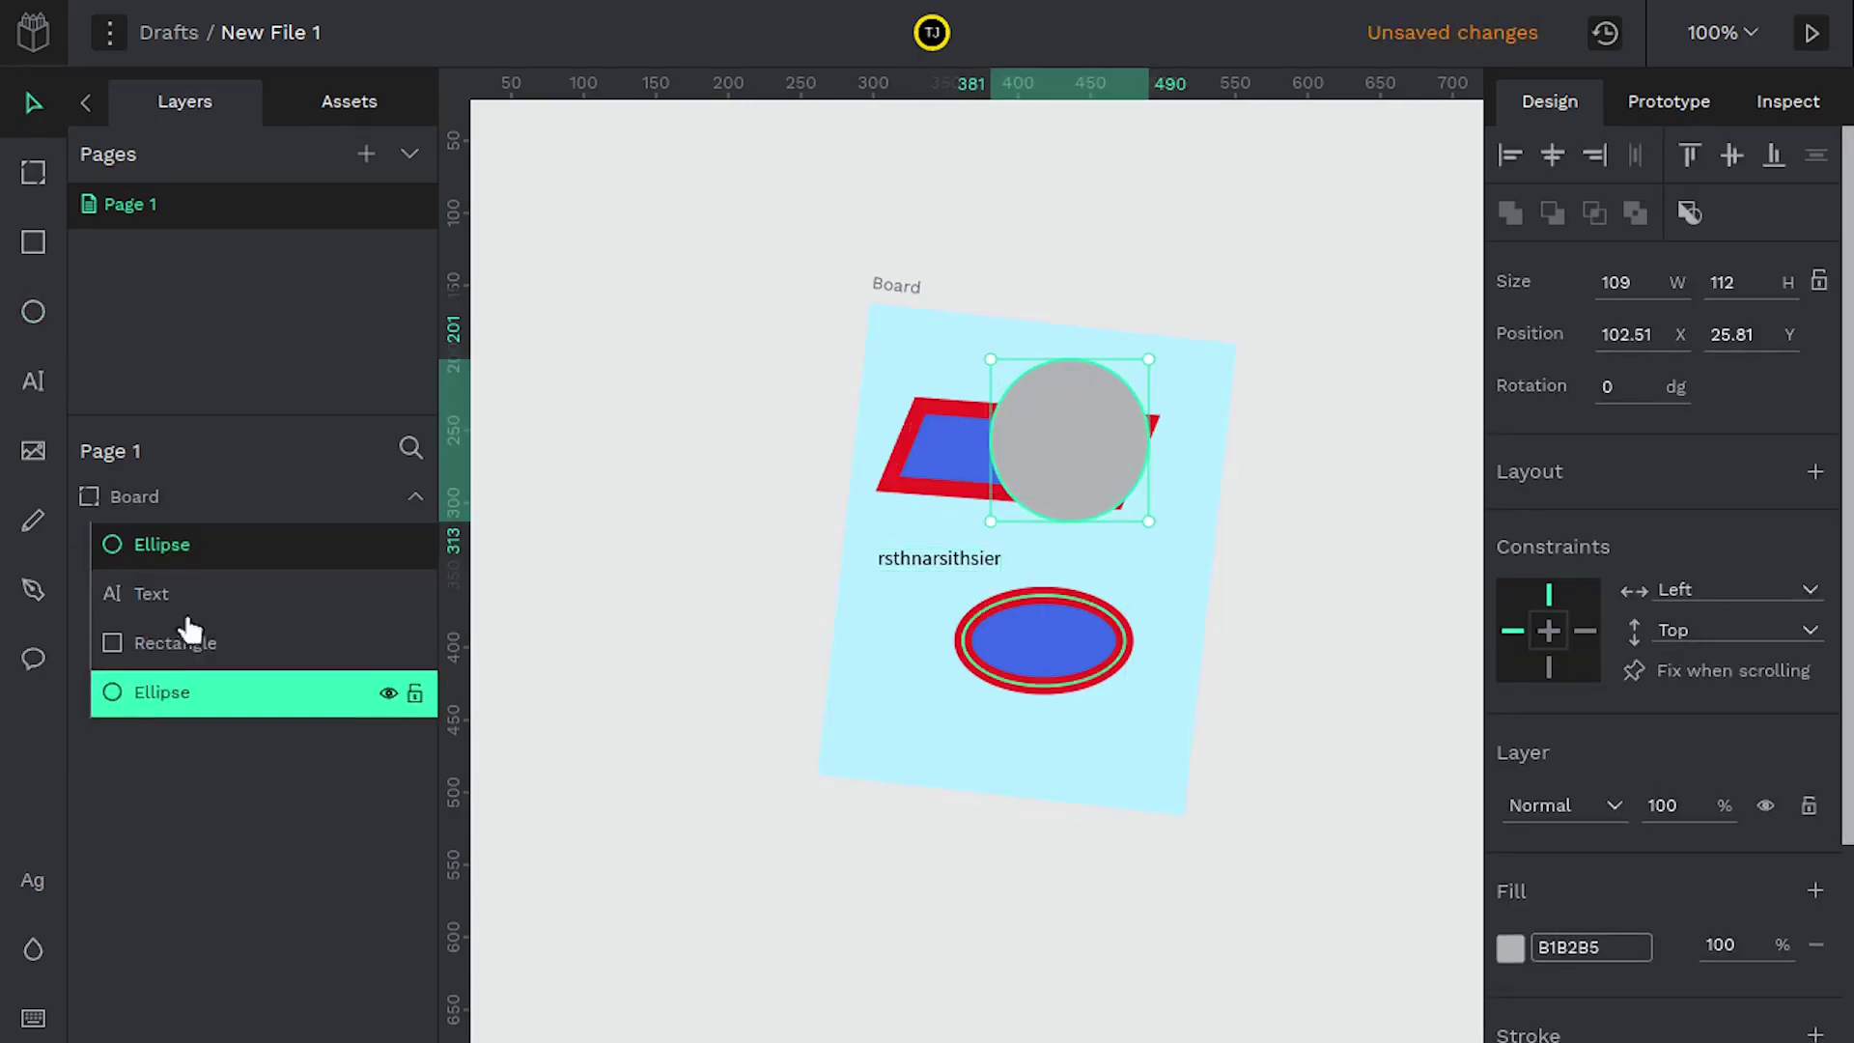
drag(972, 380, 838, 371)
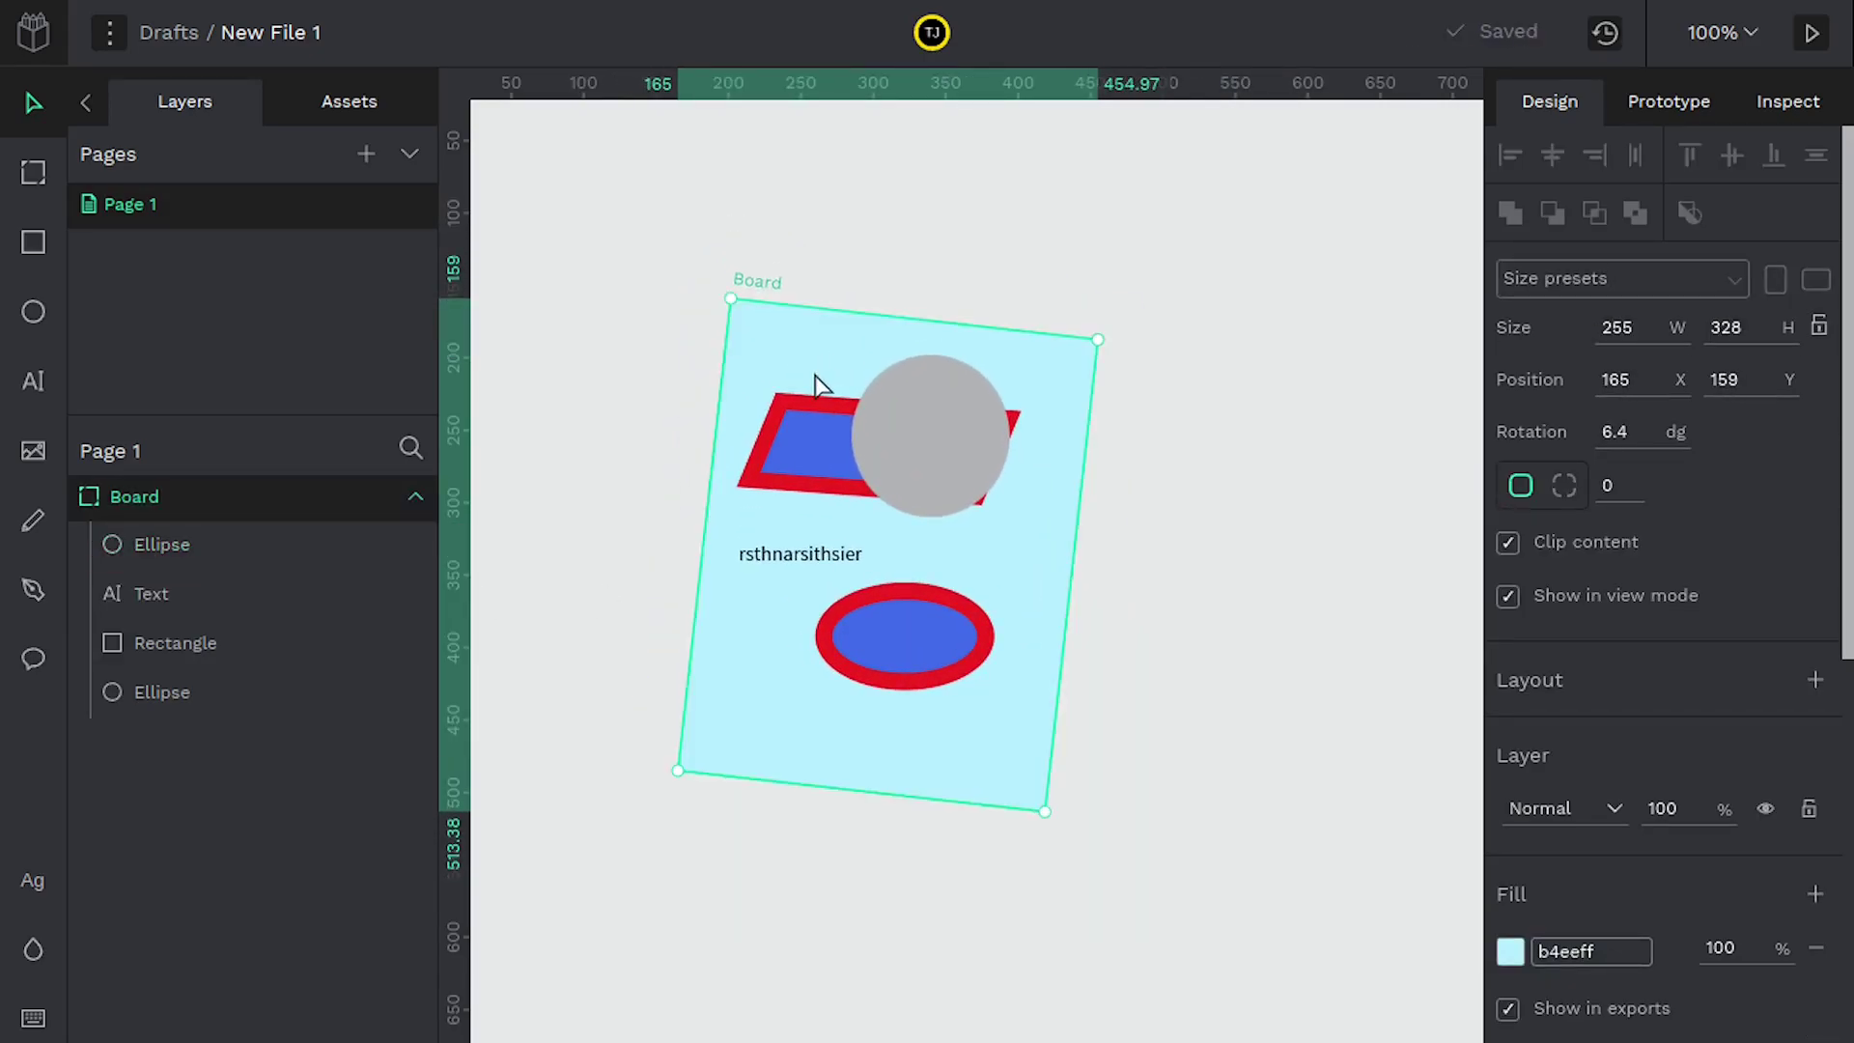
Preview the board in view mode, then back in editing draw a grey ellipse left of it.
click(1813, 37)
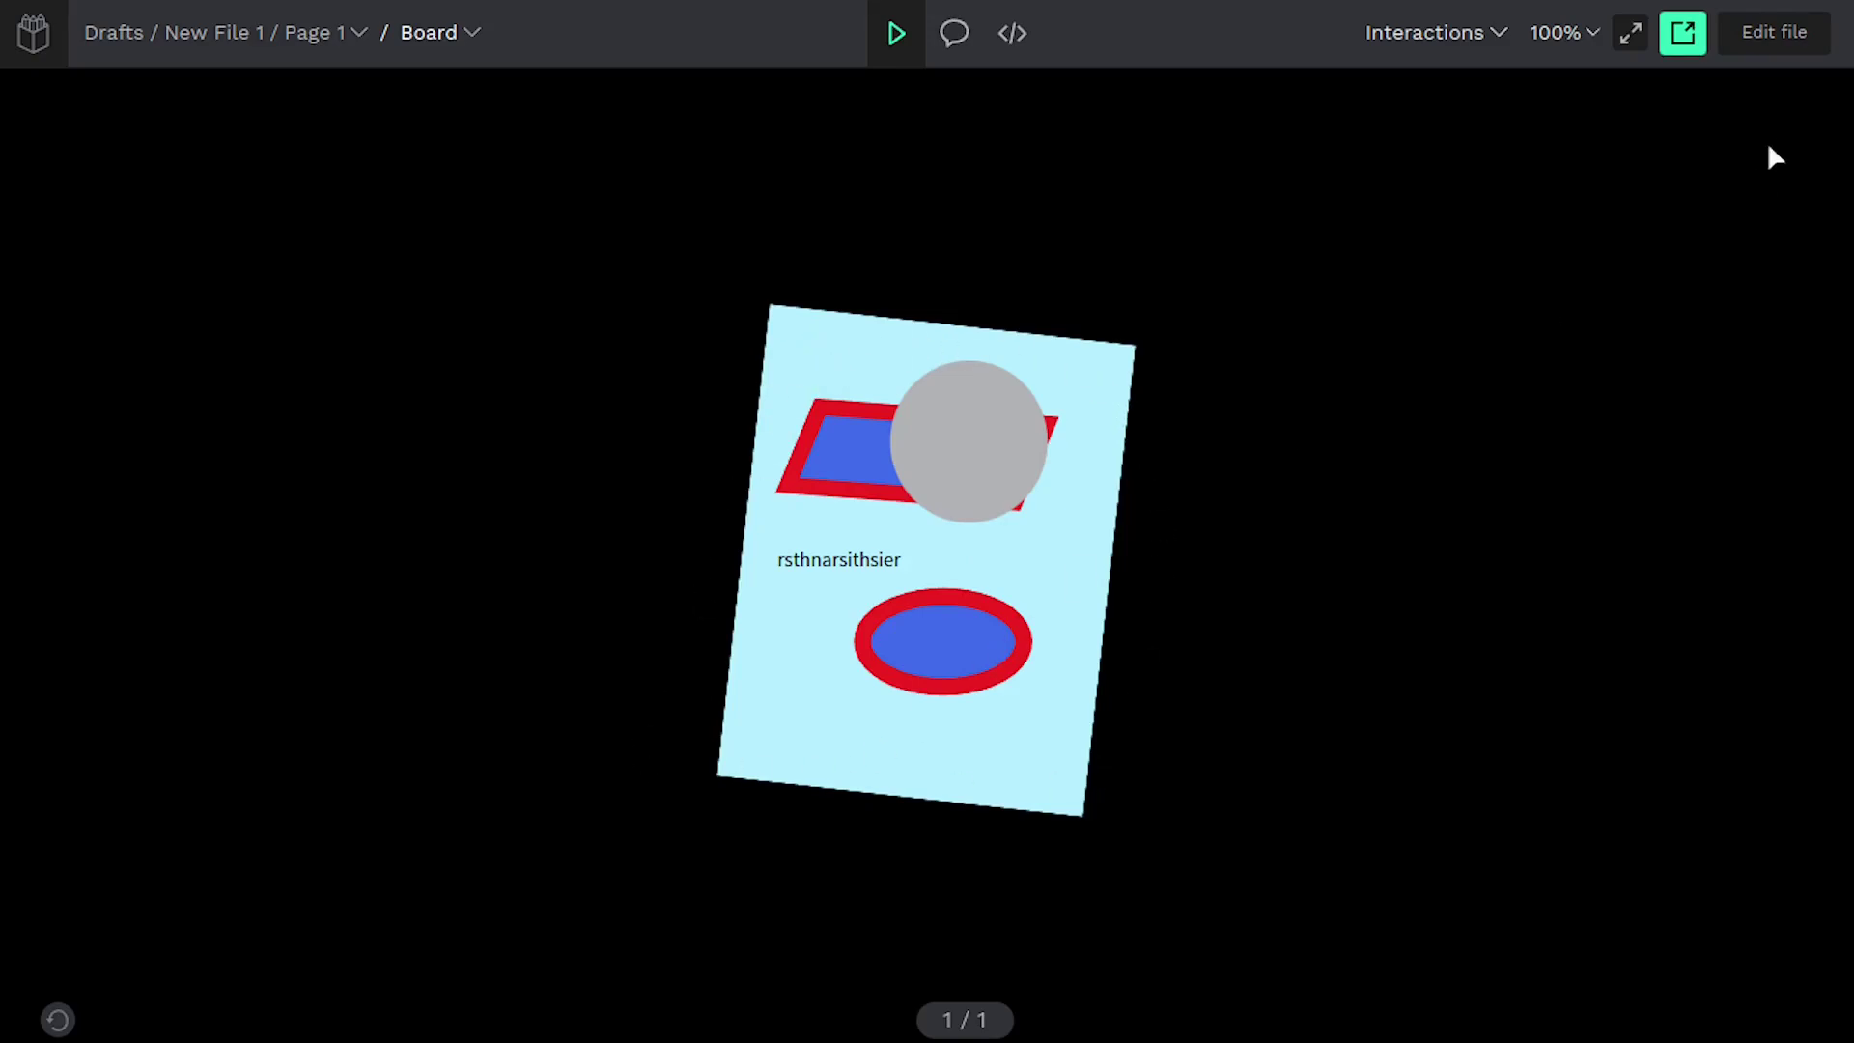
click(1786, 32)
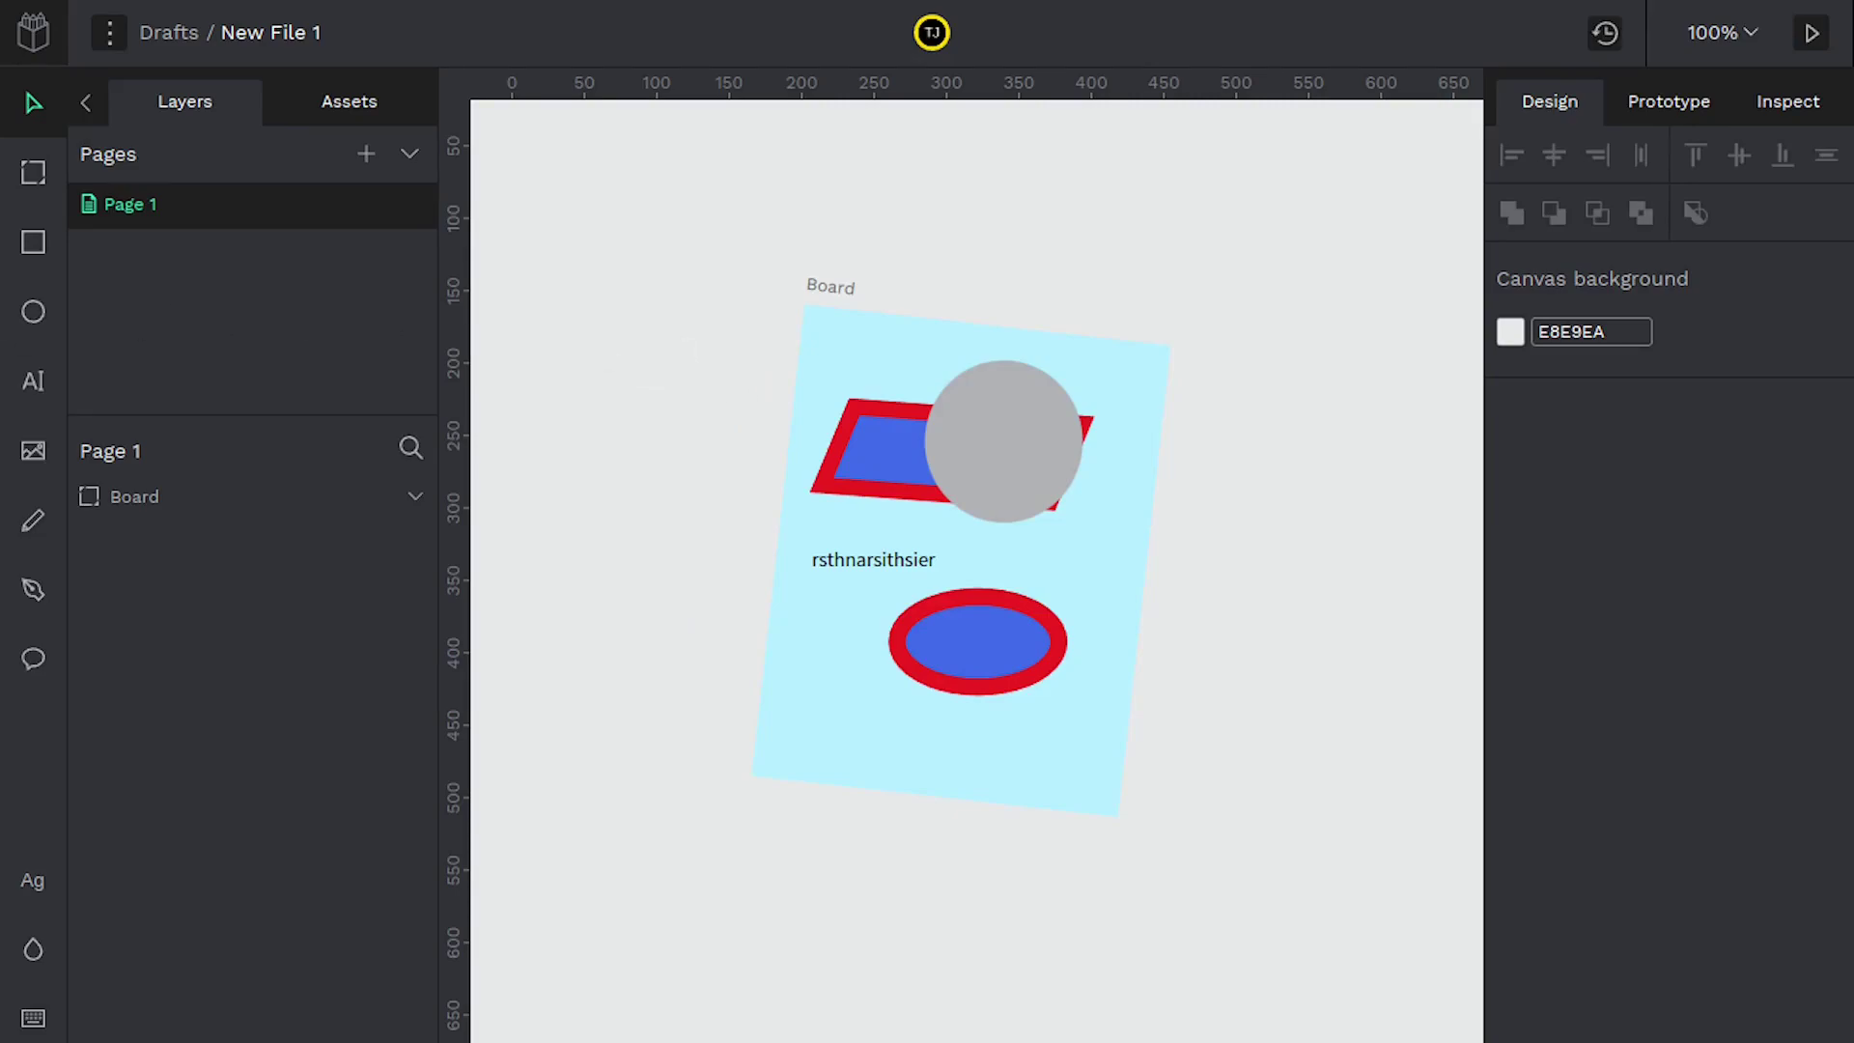
click(33, 311)
drag(529, 189, 668, 380)
Draw a grey bar across the ellipse.
click(33, 241)
drag(486, 257, 720, 318)
click(678, 253)
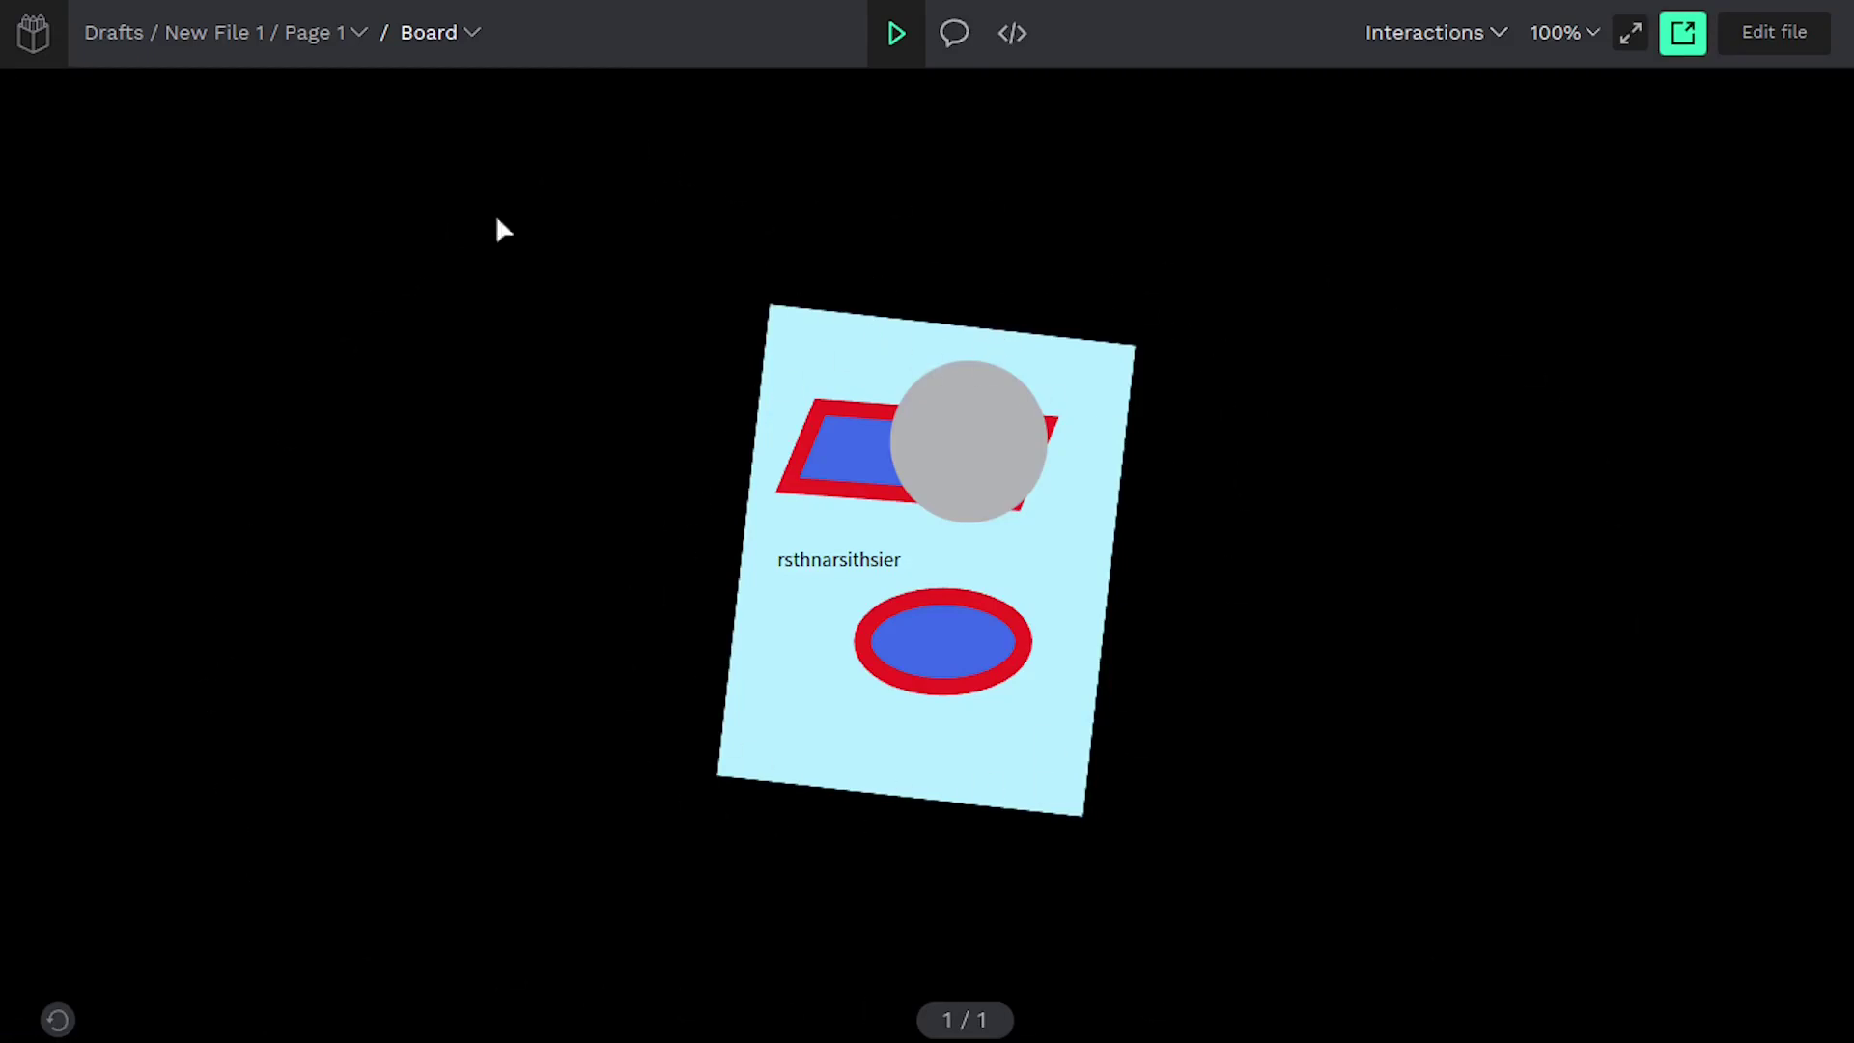
Back in the editor, add the text 'seinhh' at the top of the canvas.
click(1775, 35)
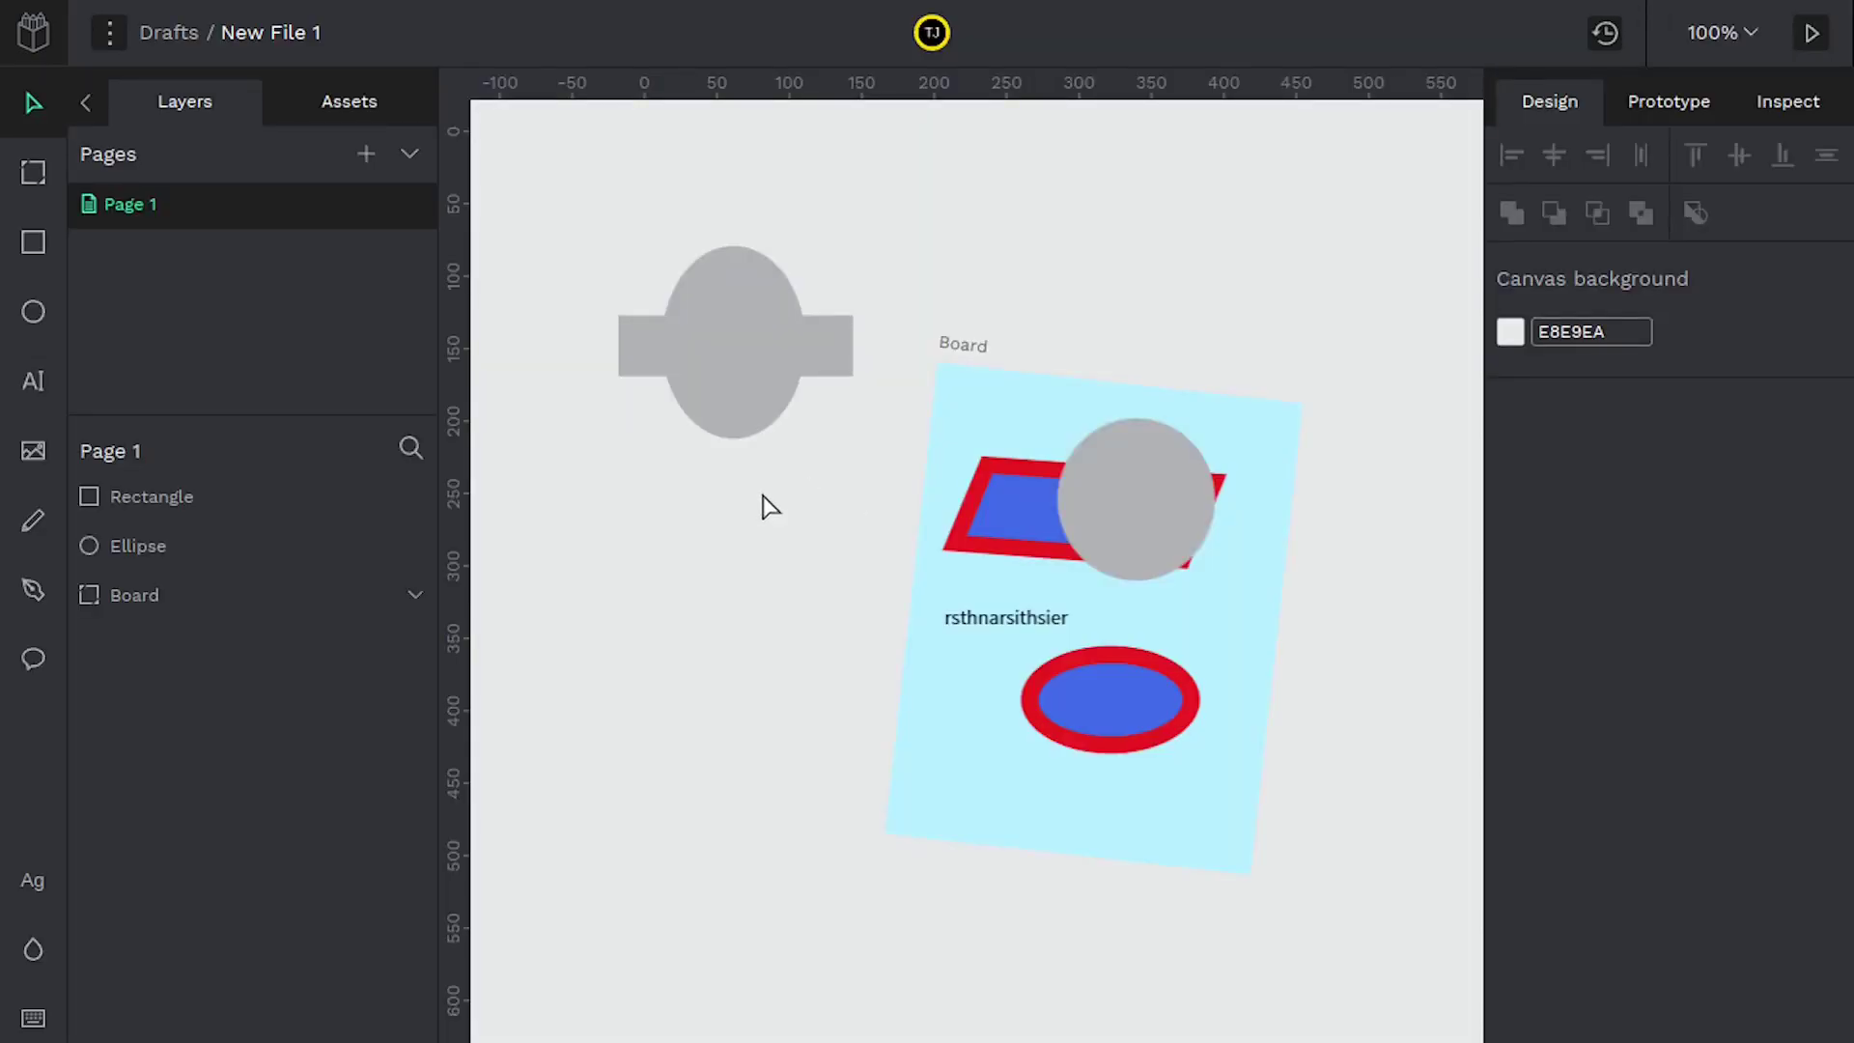
scroll(770, 507, down, 10)
drag(766, 505, 954, 576)
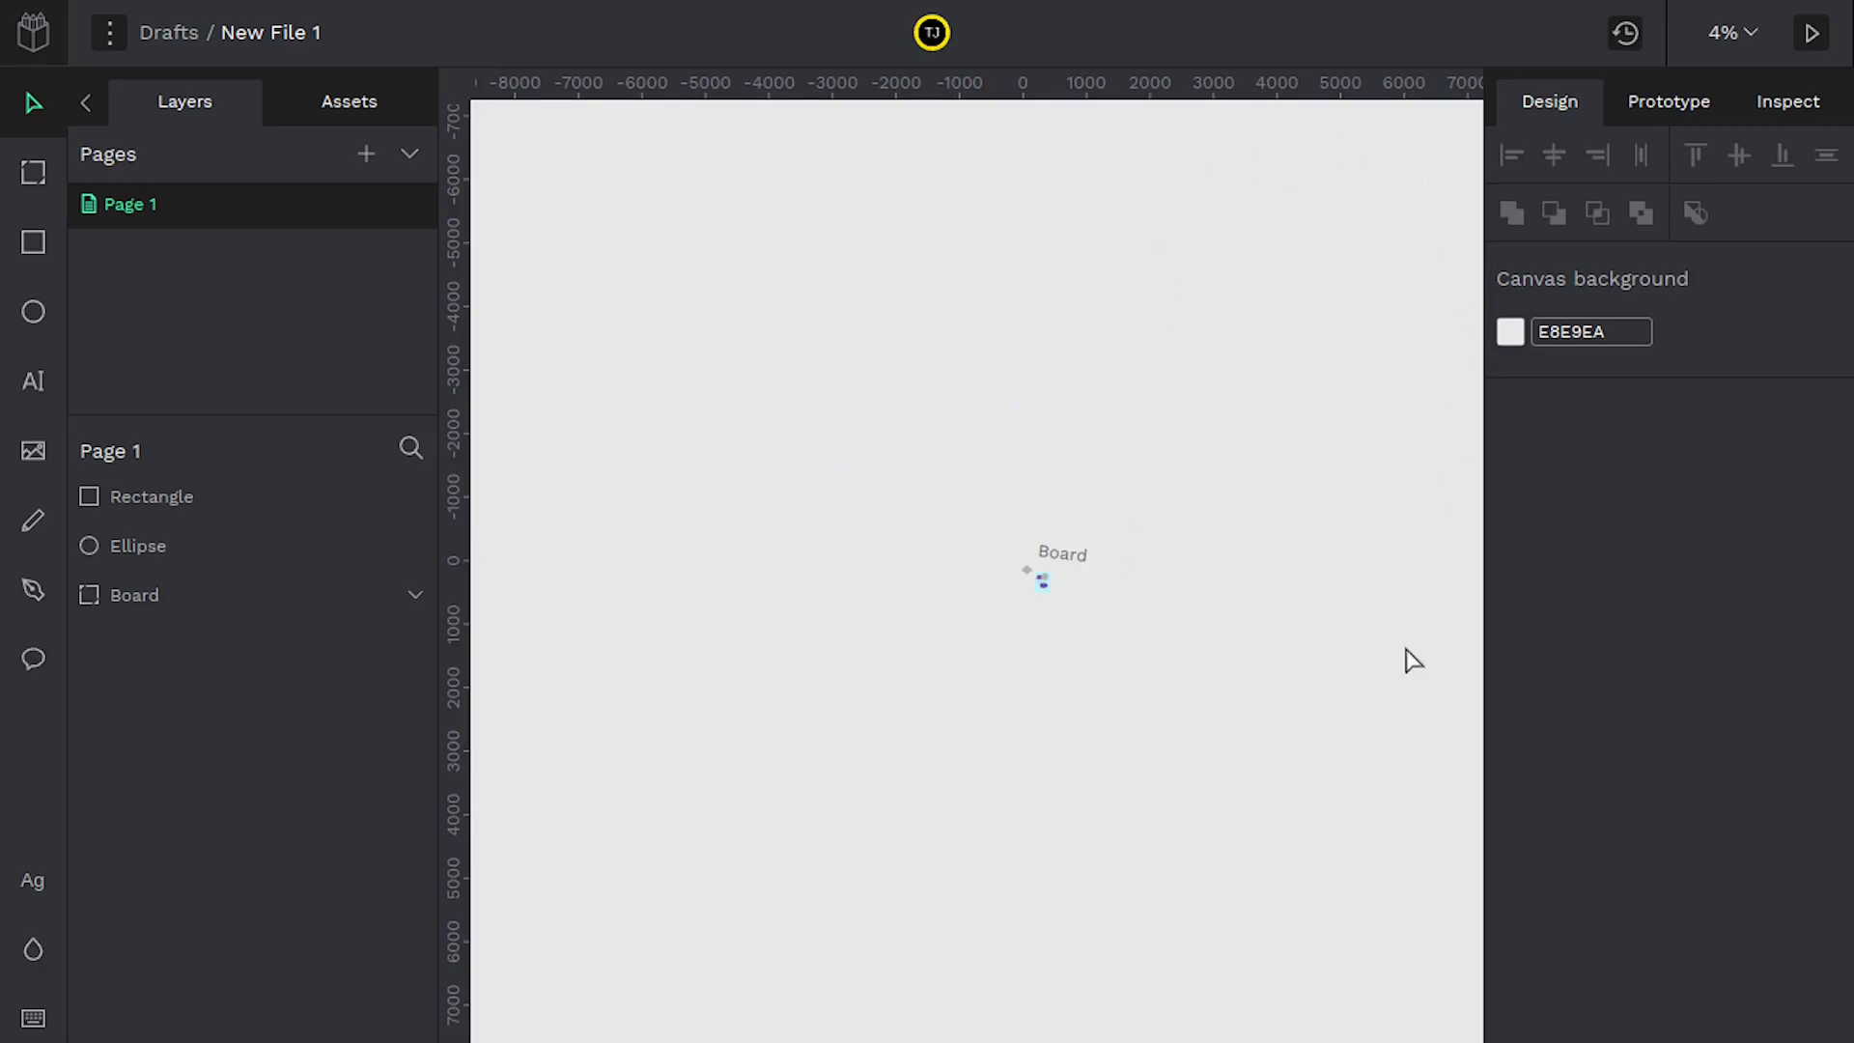
scroll(1065, 619, up, 8)
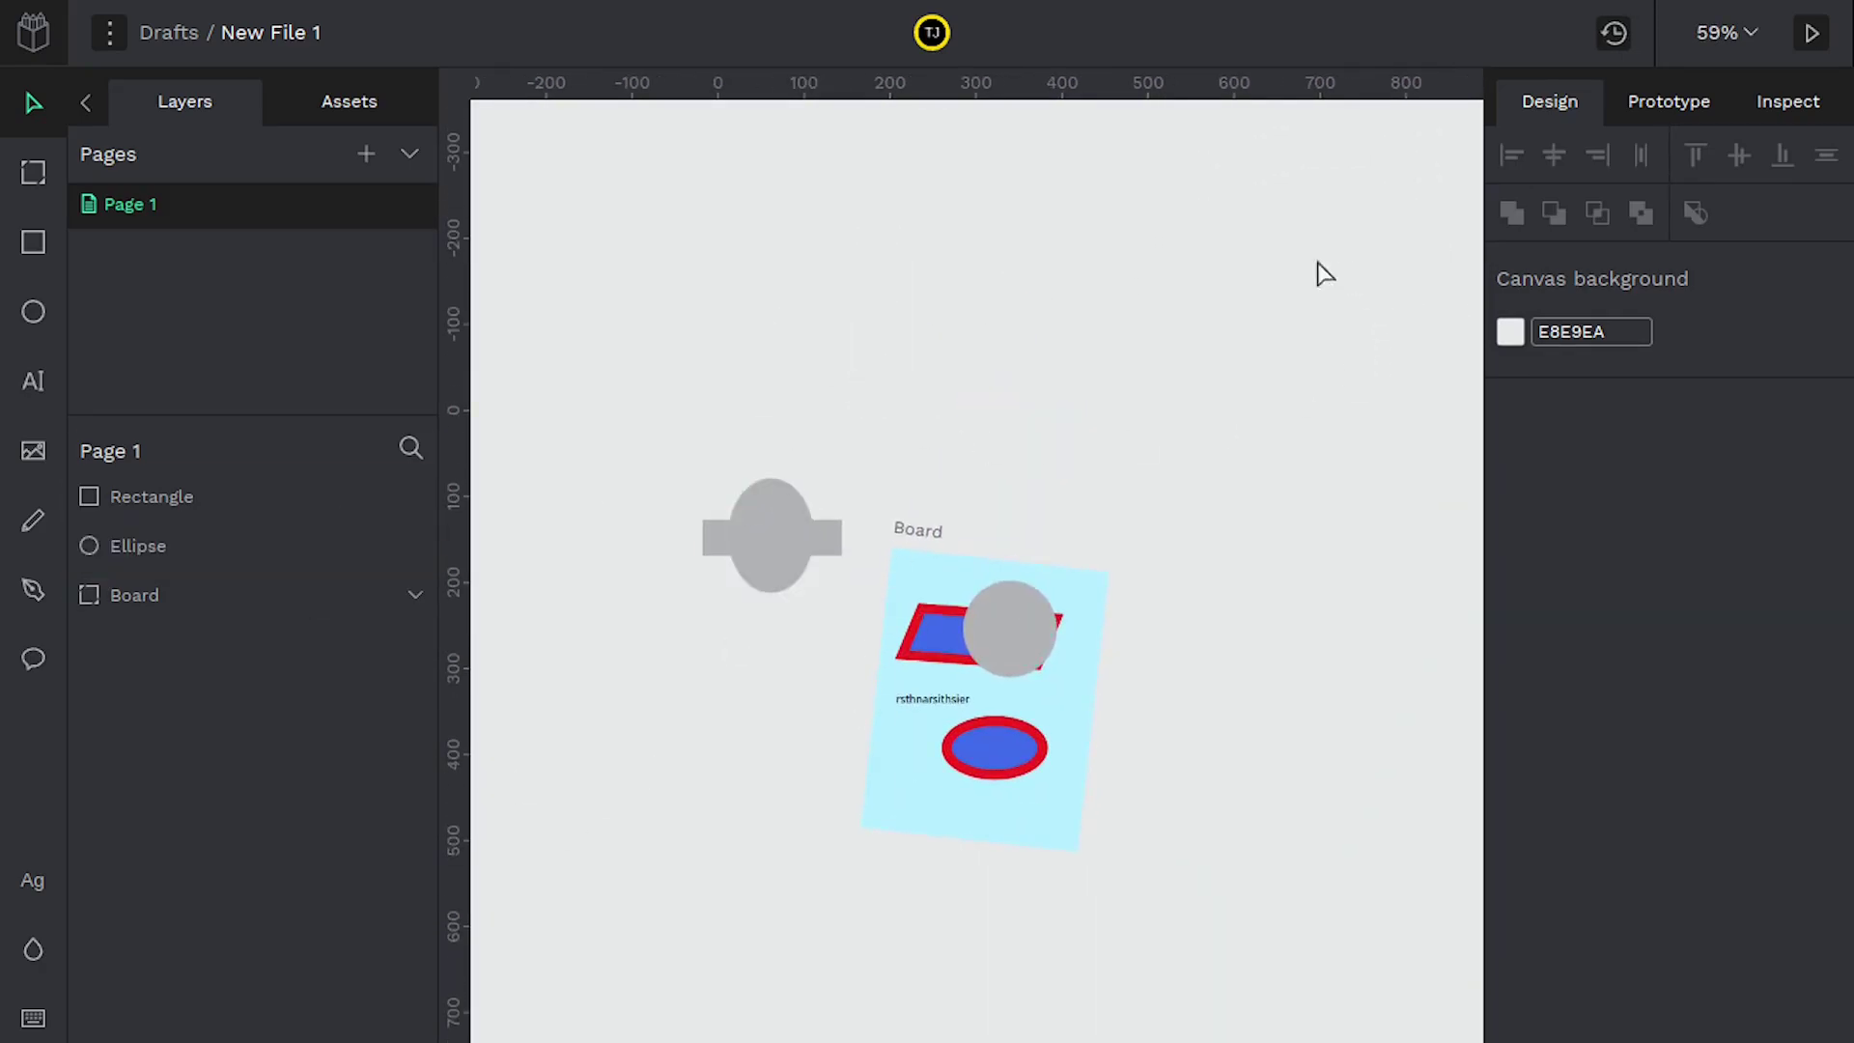
click(74, 405)
click(814, 191)
text(seinhh)
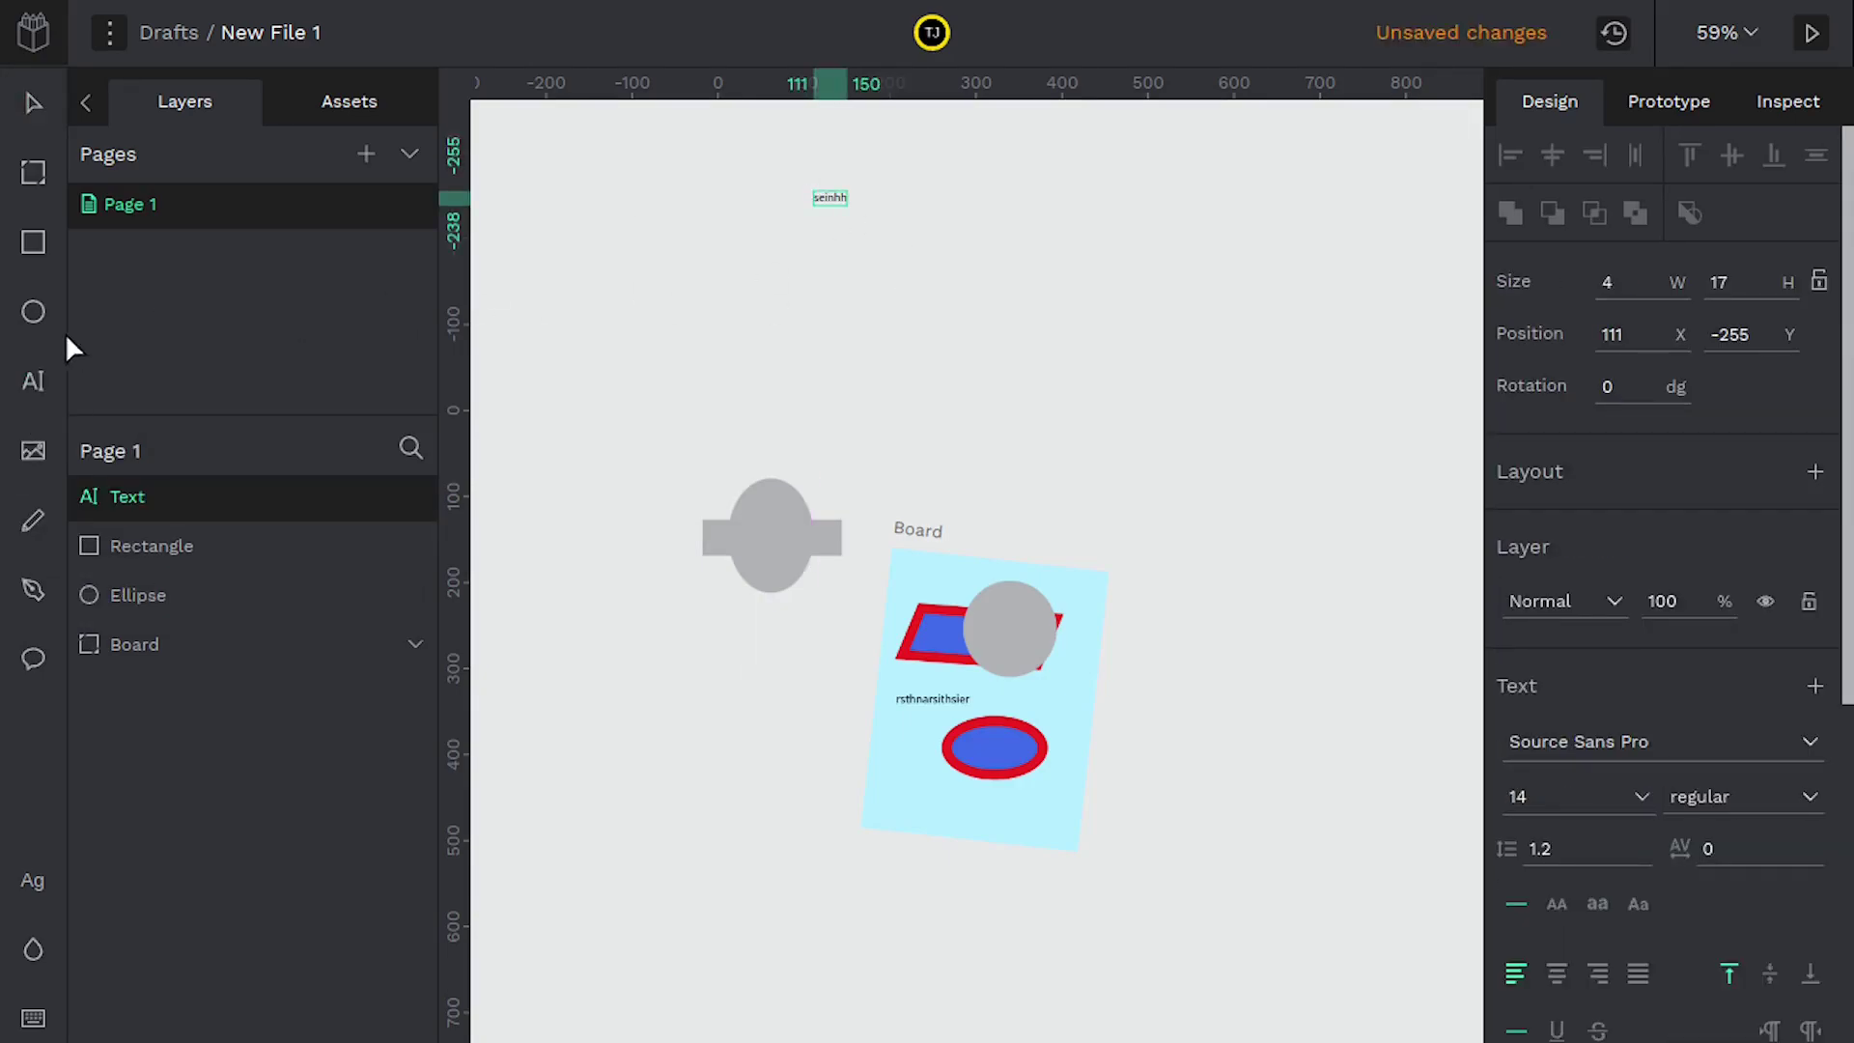
Draw a 121 × 160 grey ellipse on the right and a 160 × 178 grey square at lower left.
click(44, 338)
mouse_move(1253, 282)
mouse_down()
mouse_move(1357, 419)
mouse_move(1382, 559)
mouse_up()
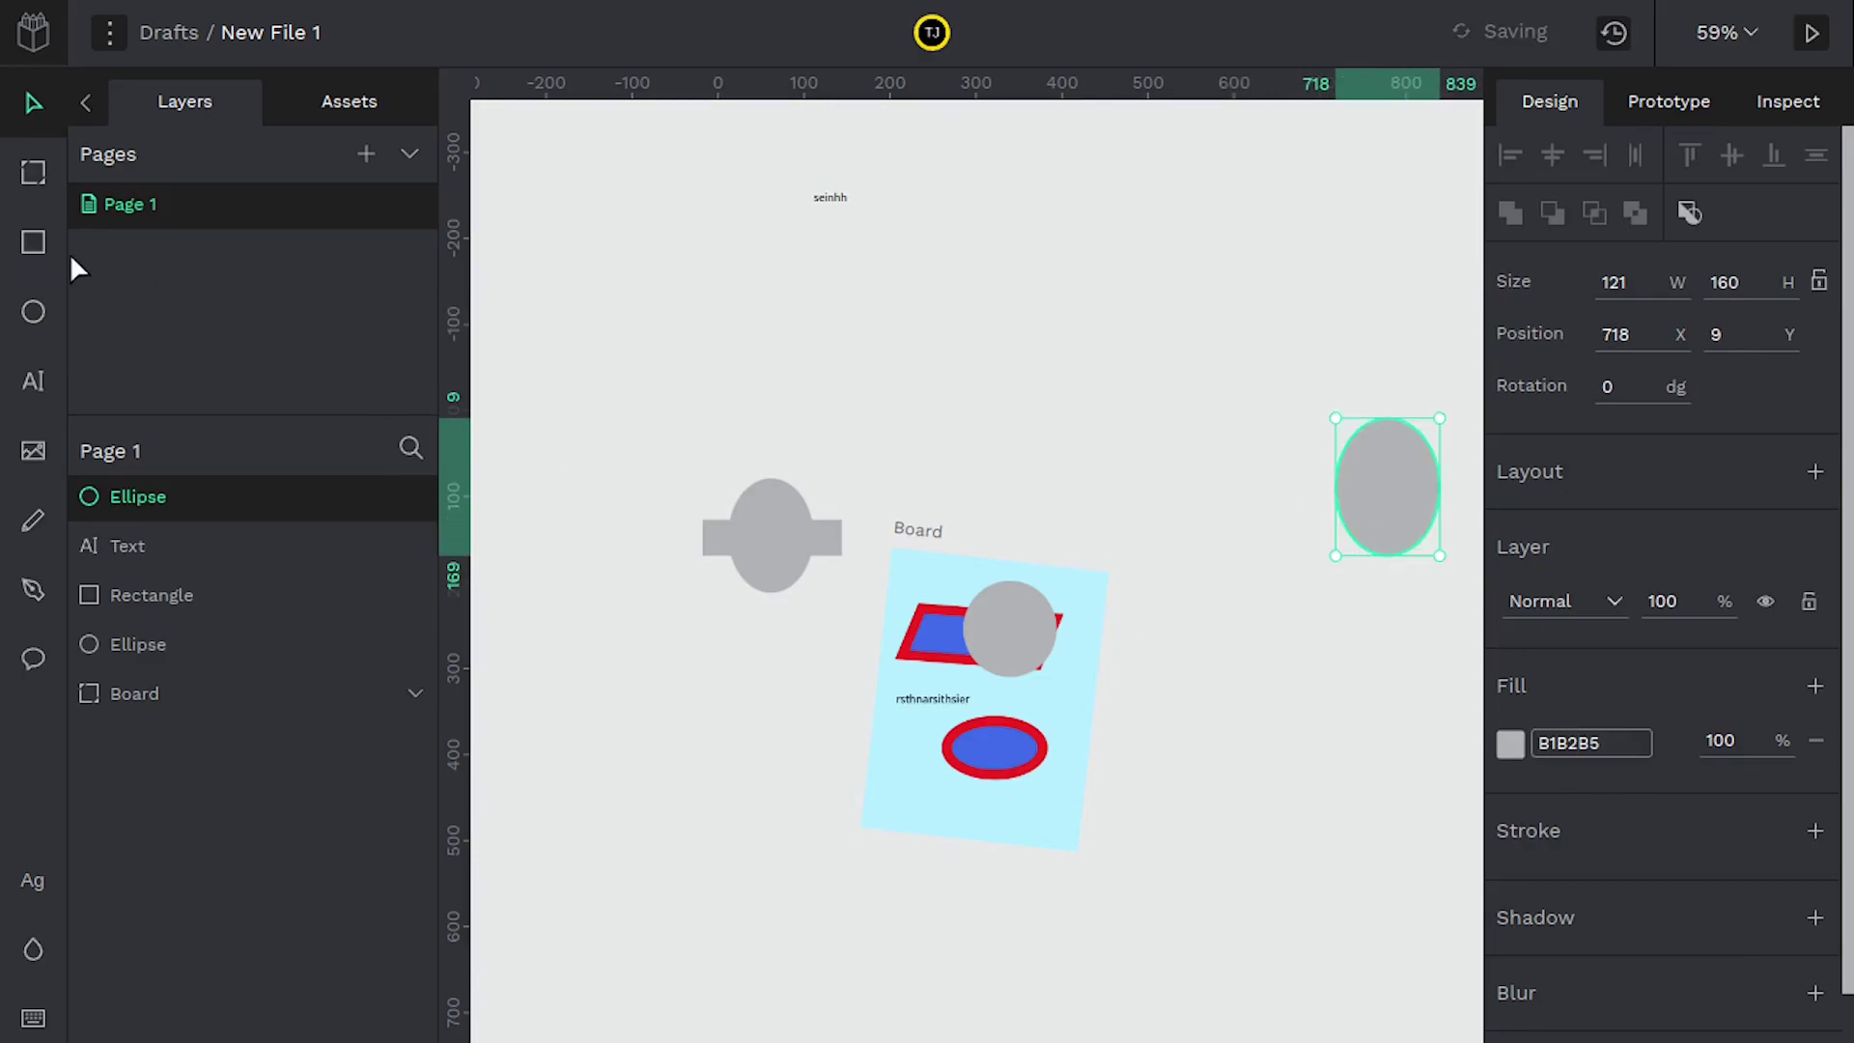
click(38, 244)
drag(525, 767, 663, 919)
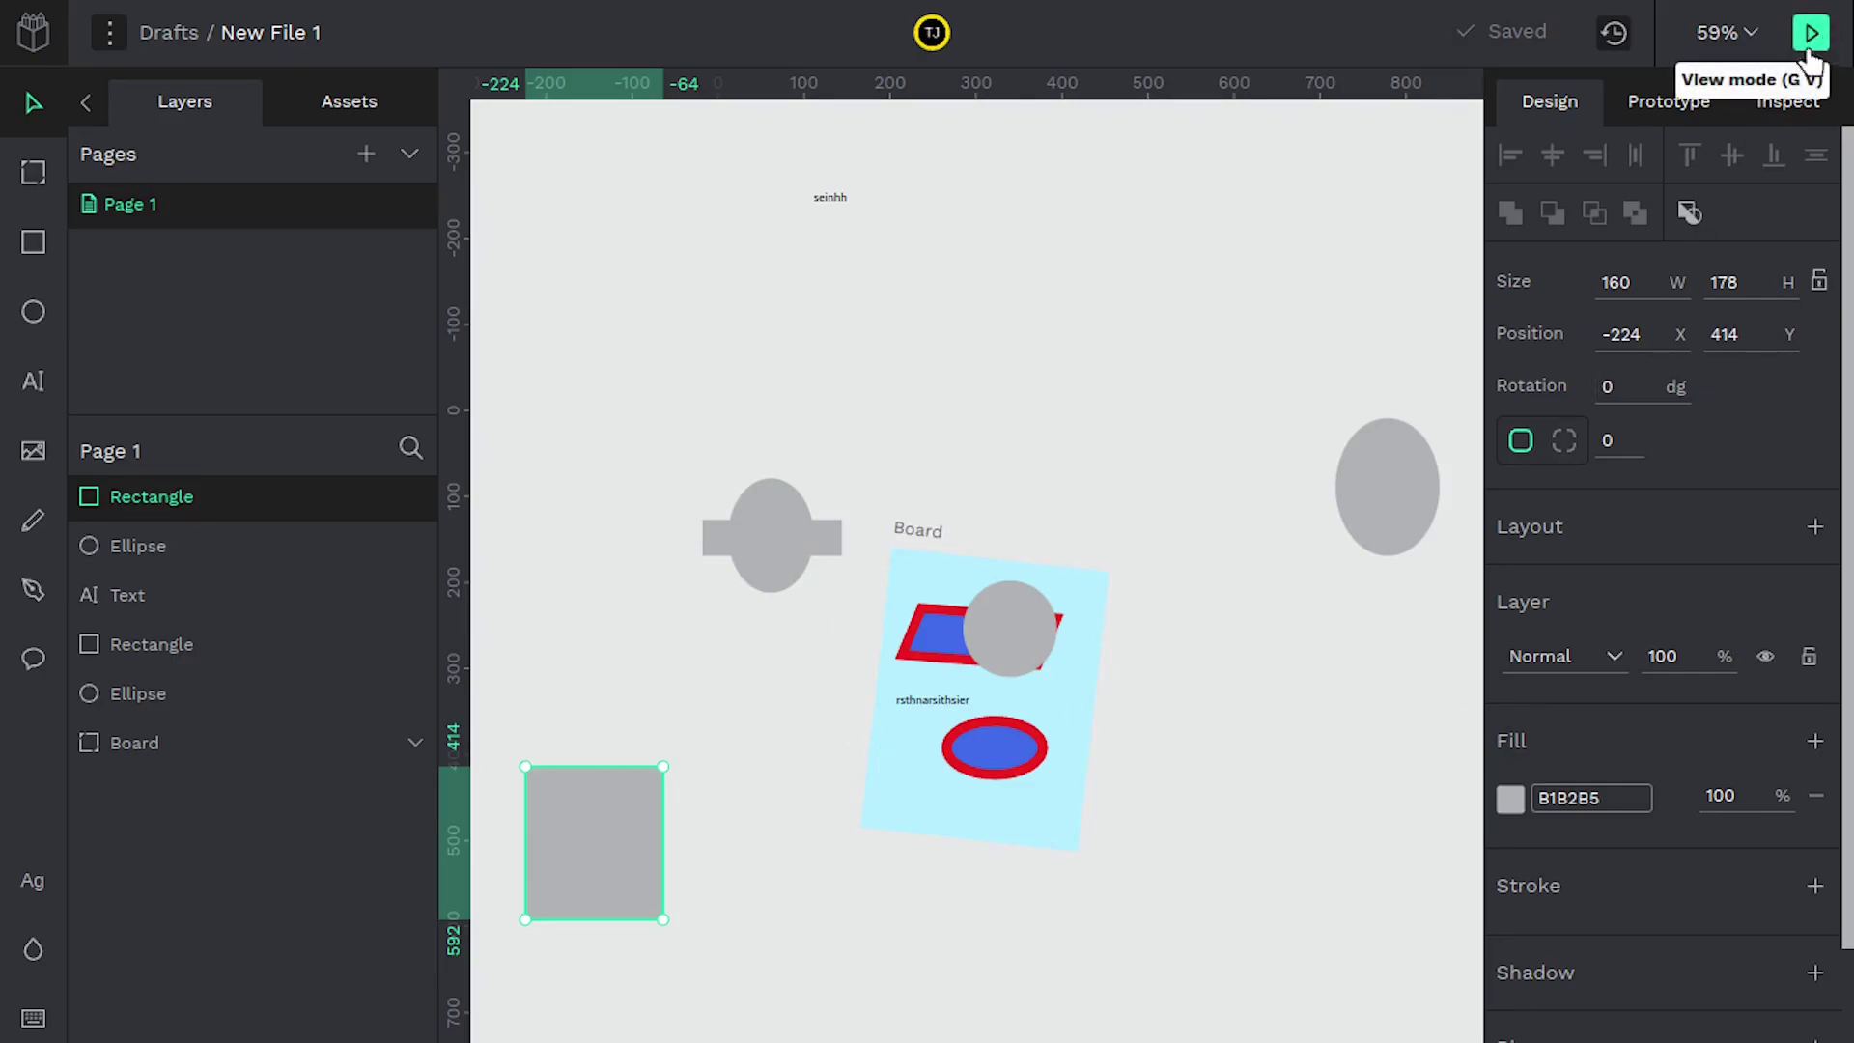
scroll(1043, 859, right, 2)
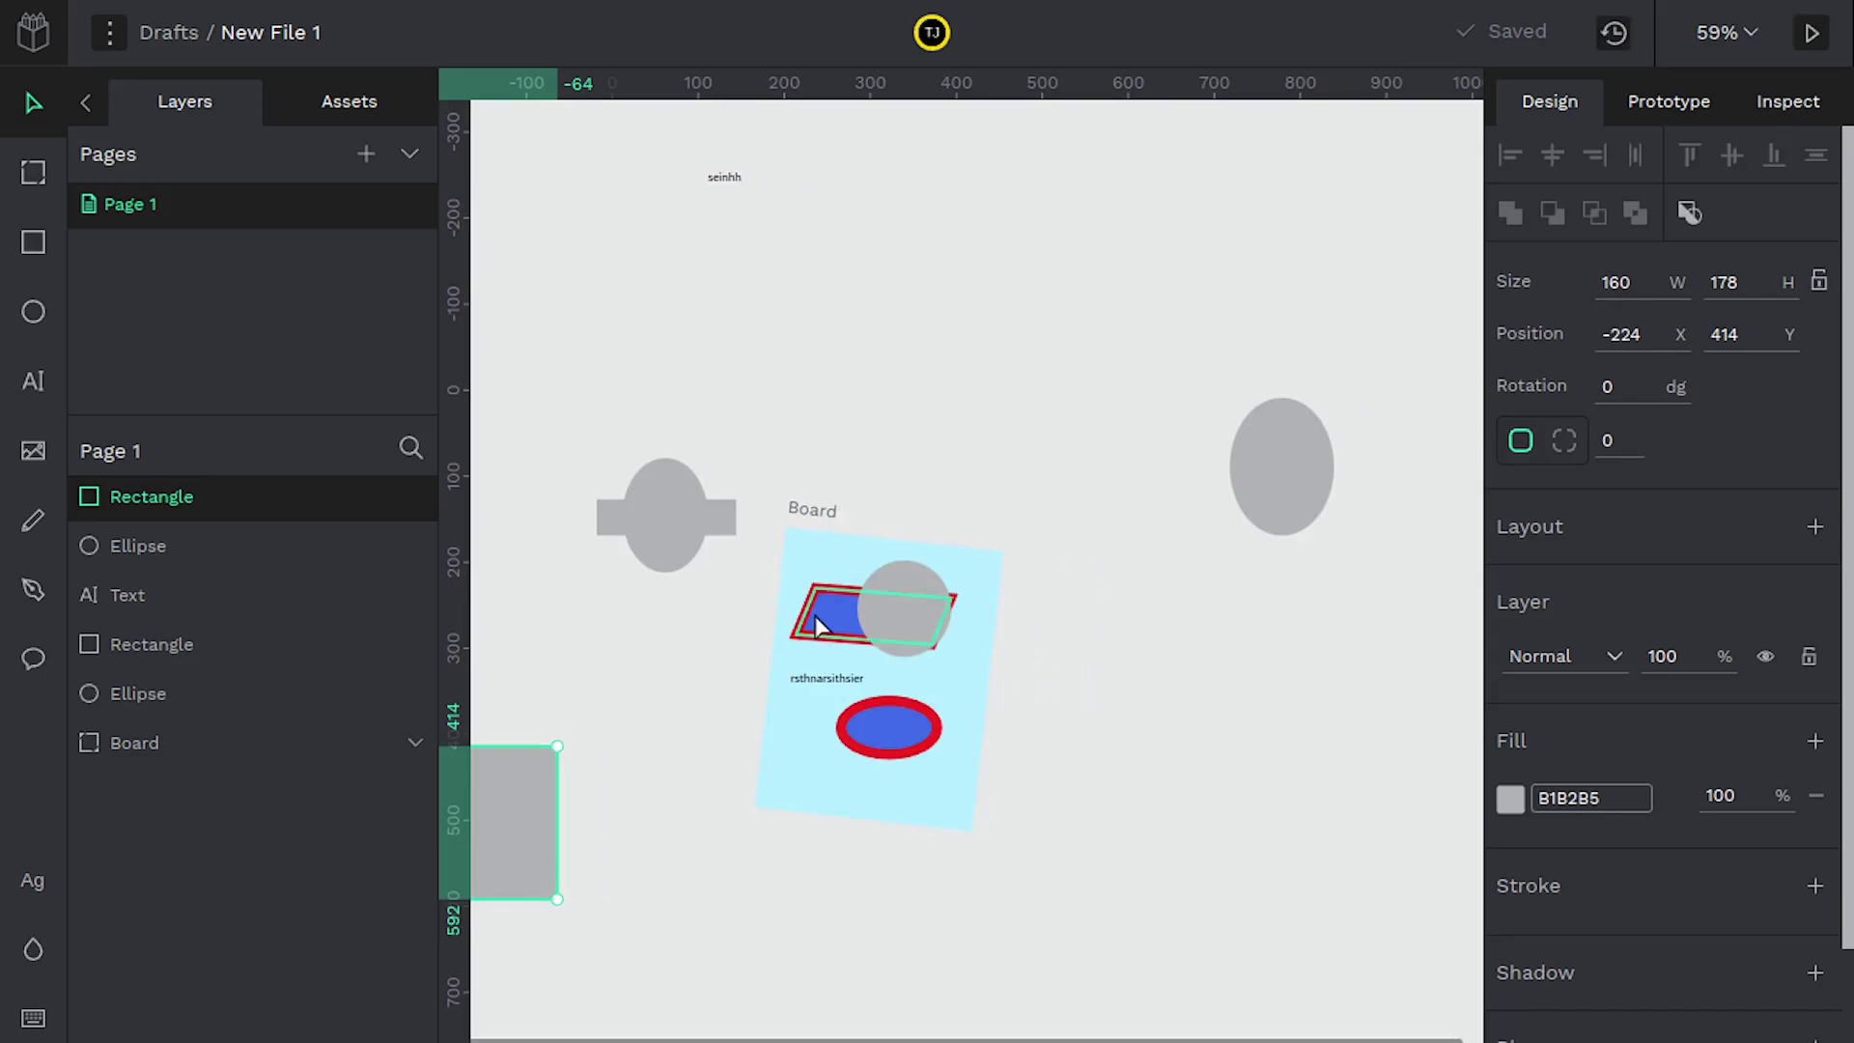
click(34, 174)
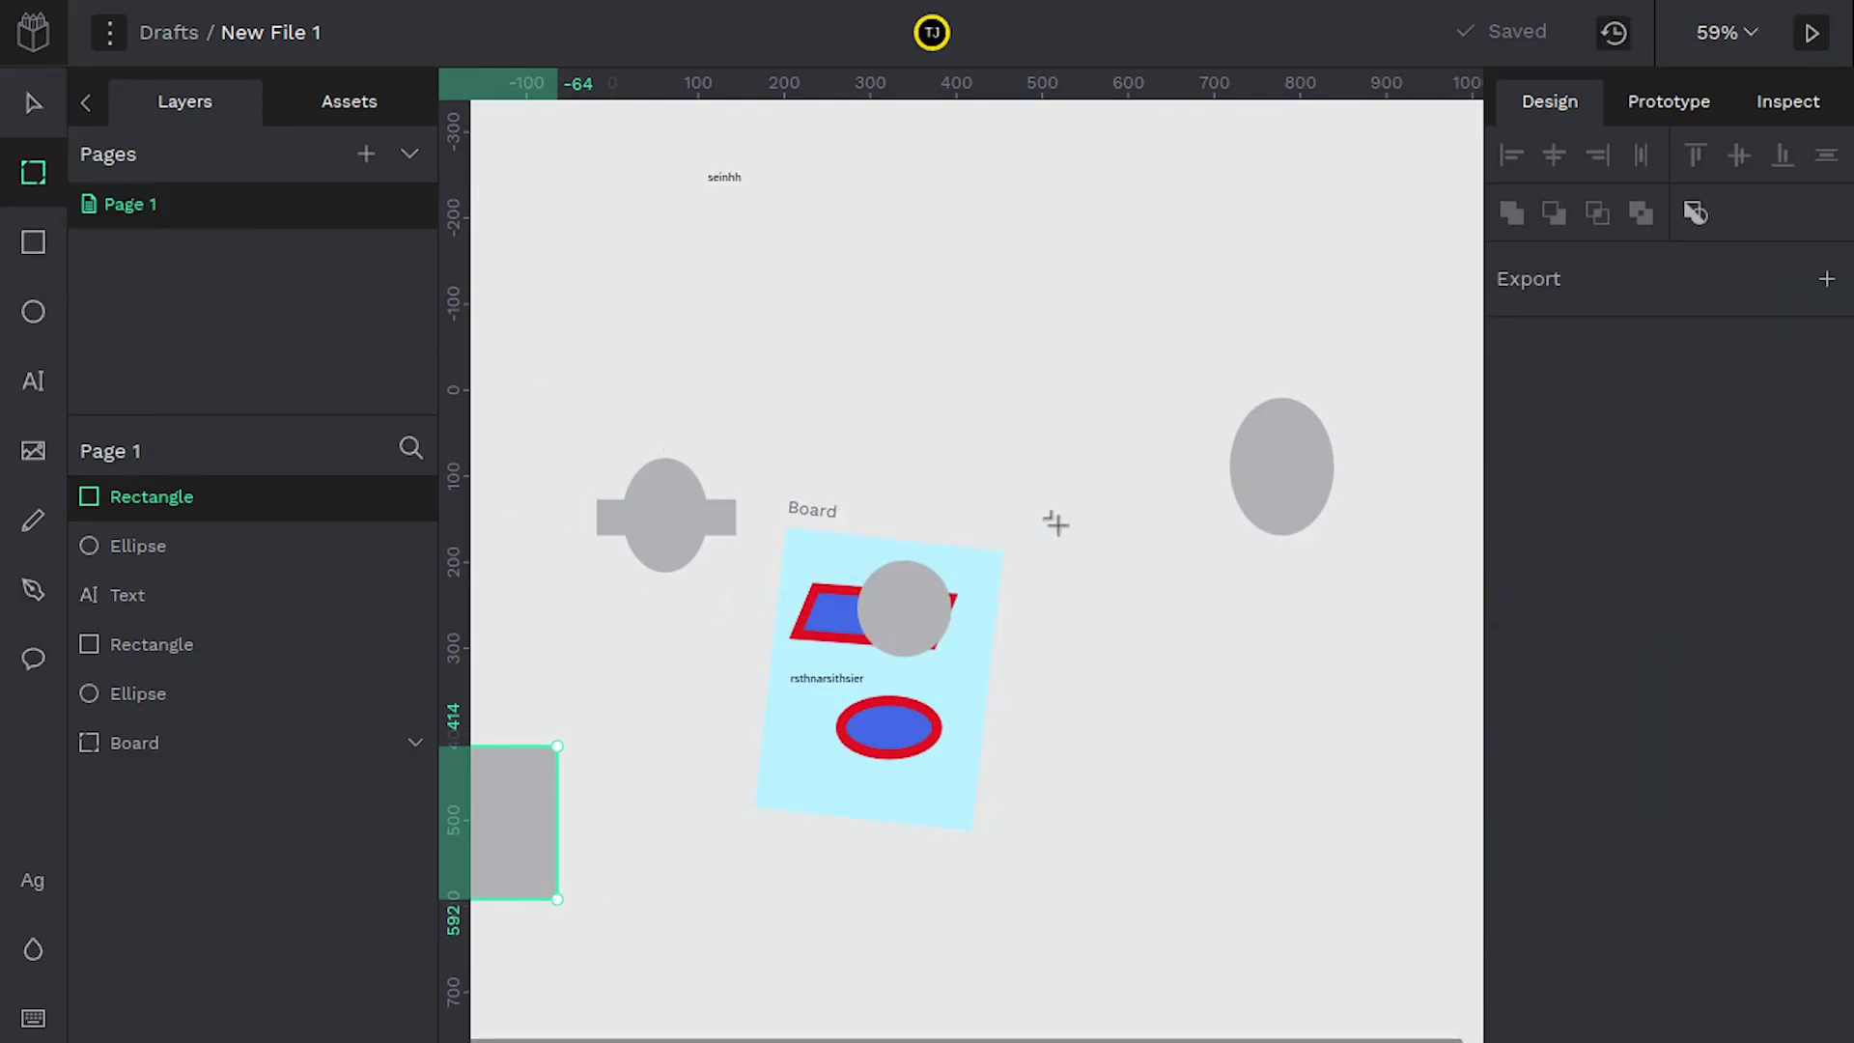
Draw a white board right of the cyan one with text 'harsieh arsienhien arsenhiena', then preview both boards.
drag(1018, 539, 1245, 861)
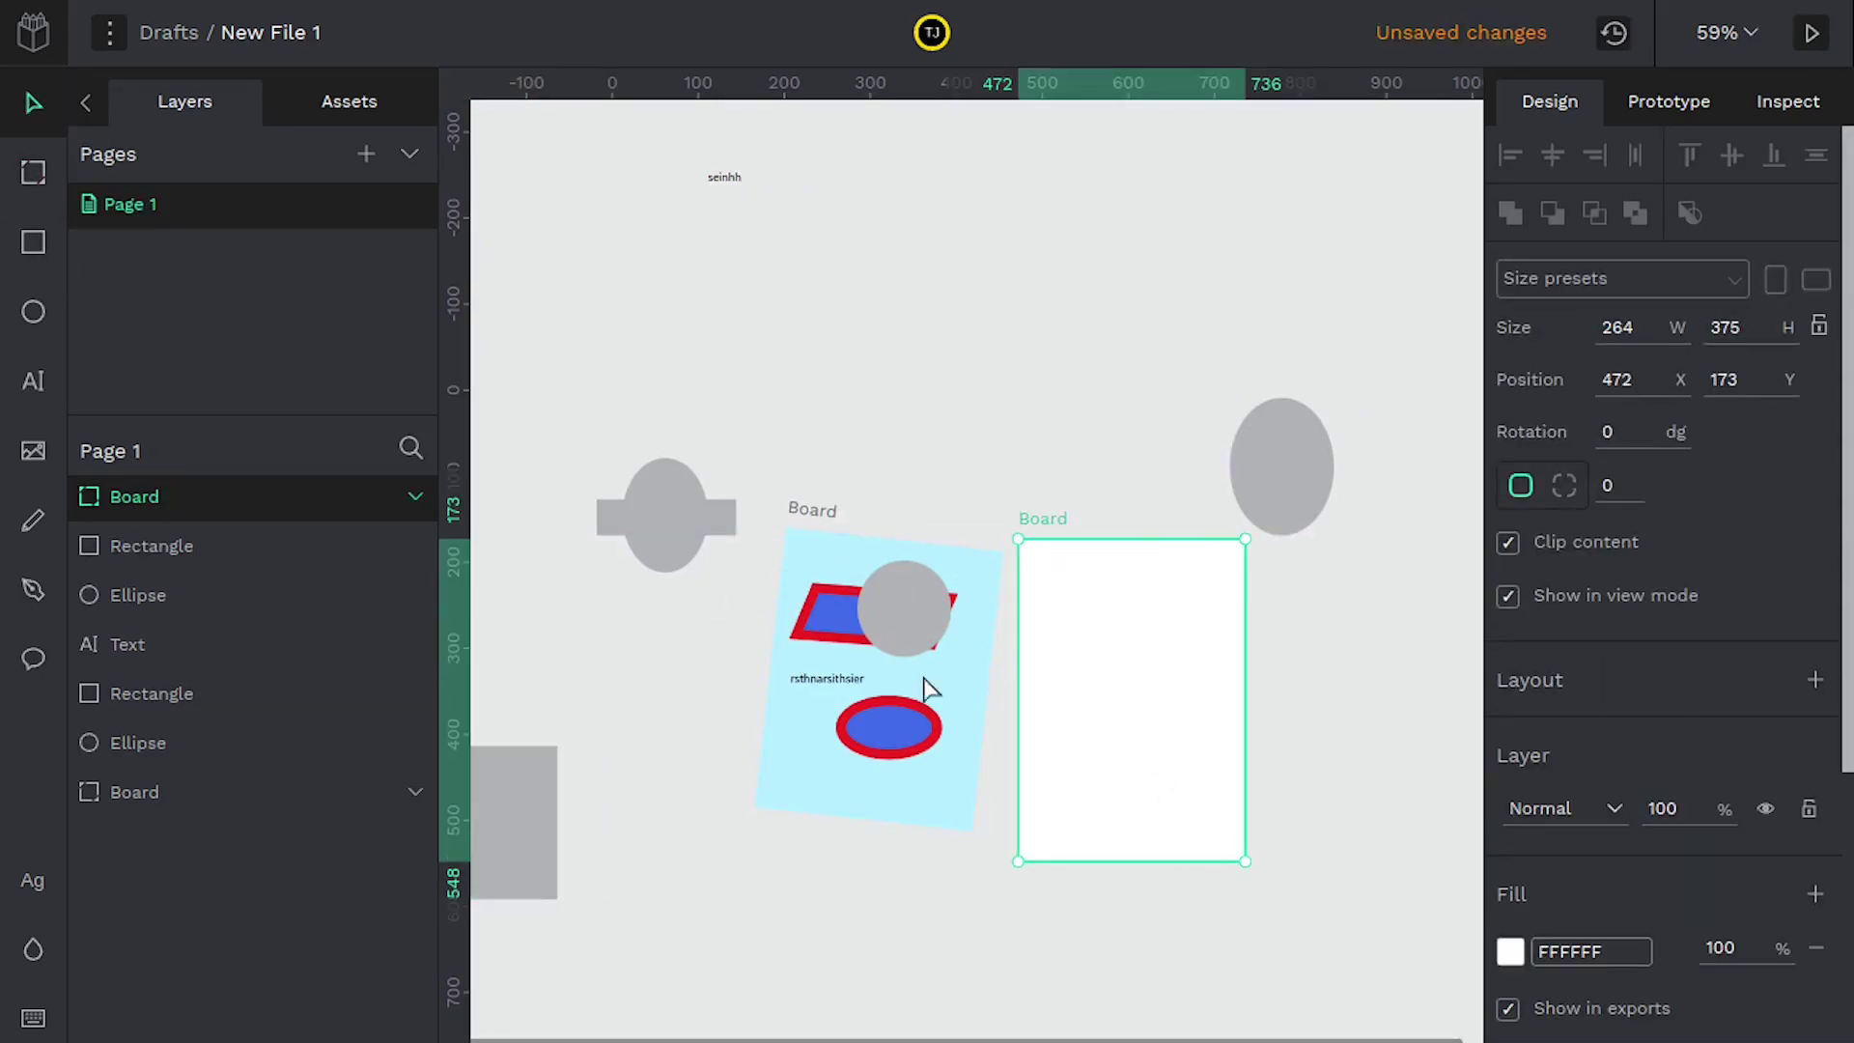
click(28, 386)
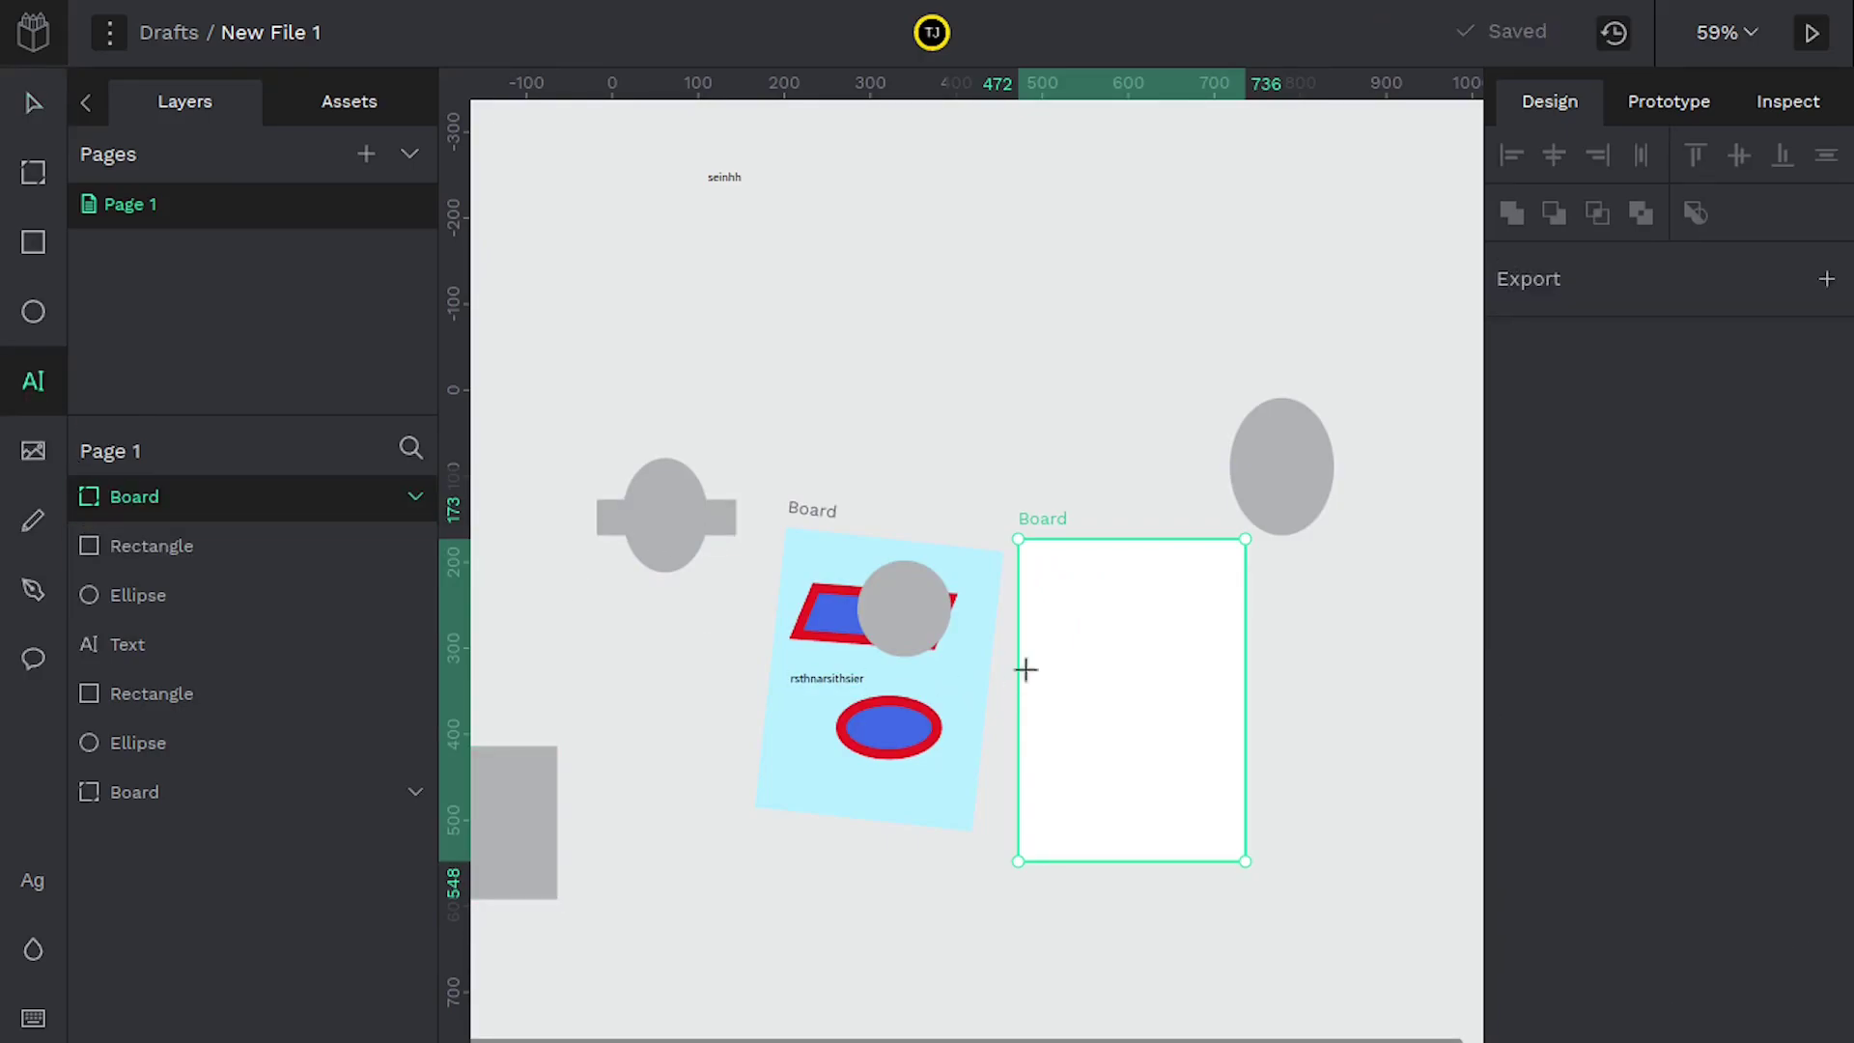
click(1075, 628)
text(harsieh arsienhien arsenhiena)
key(Escape)
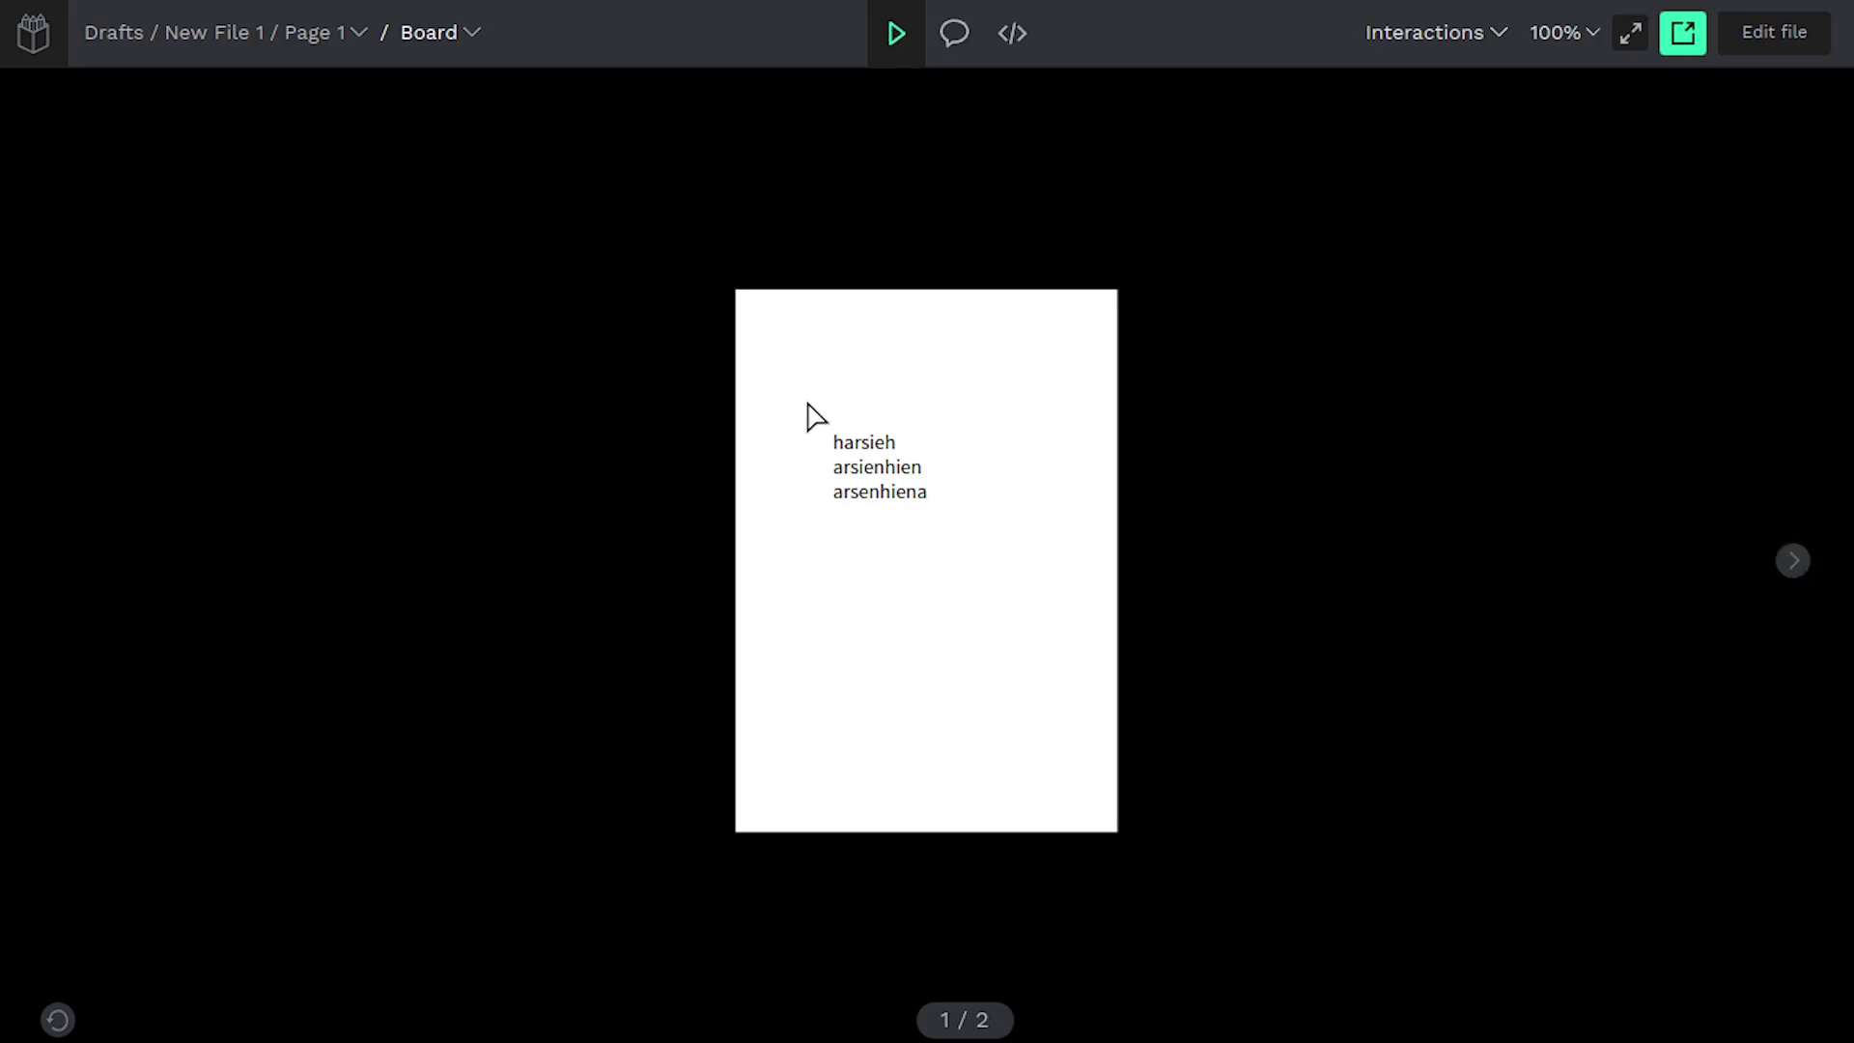
click(1789, 570)
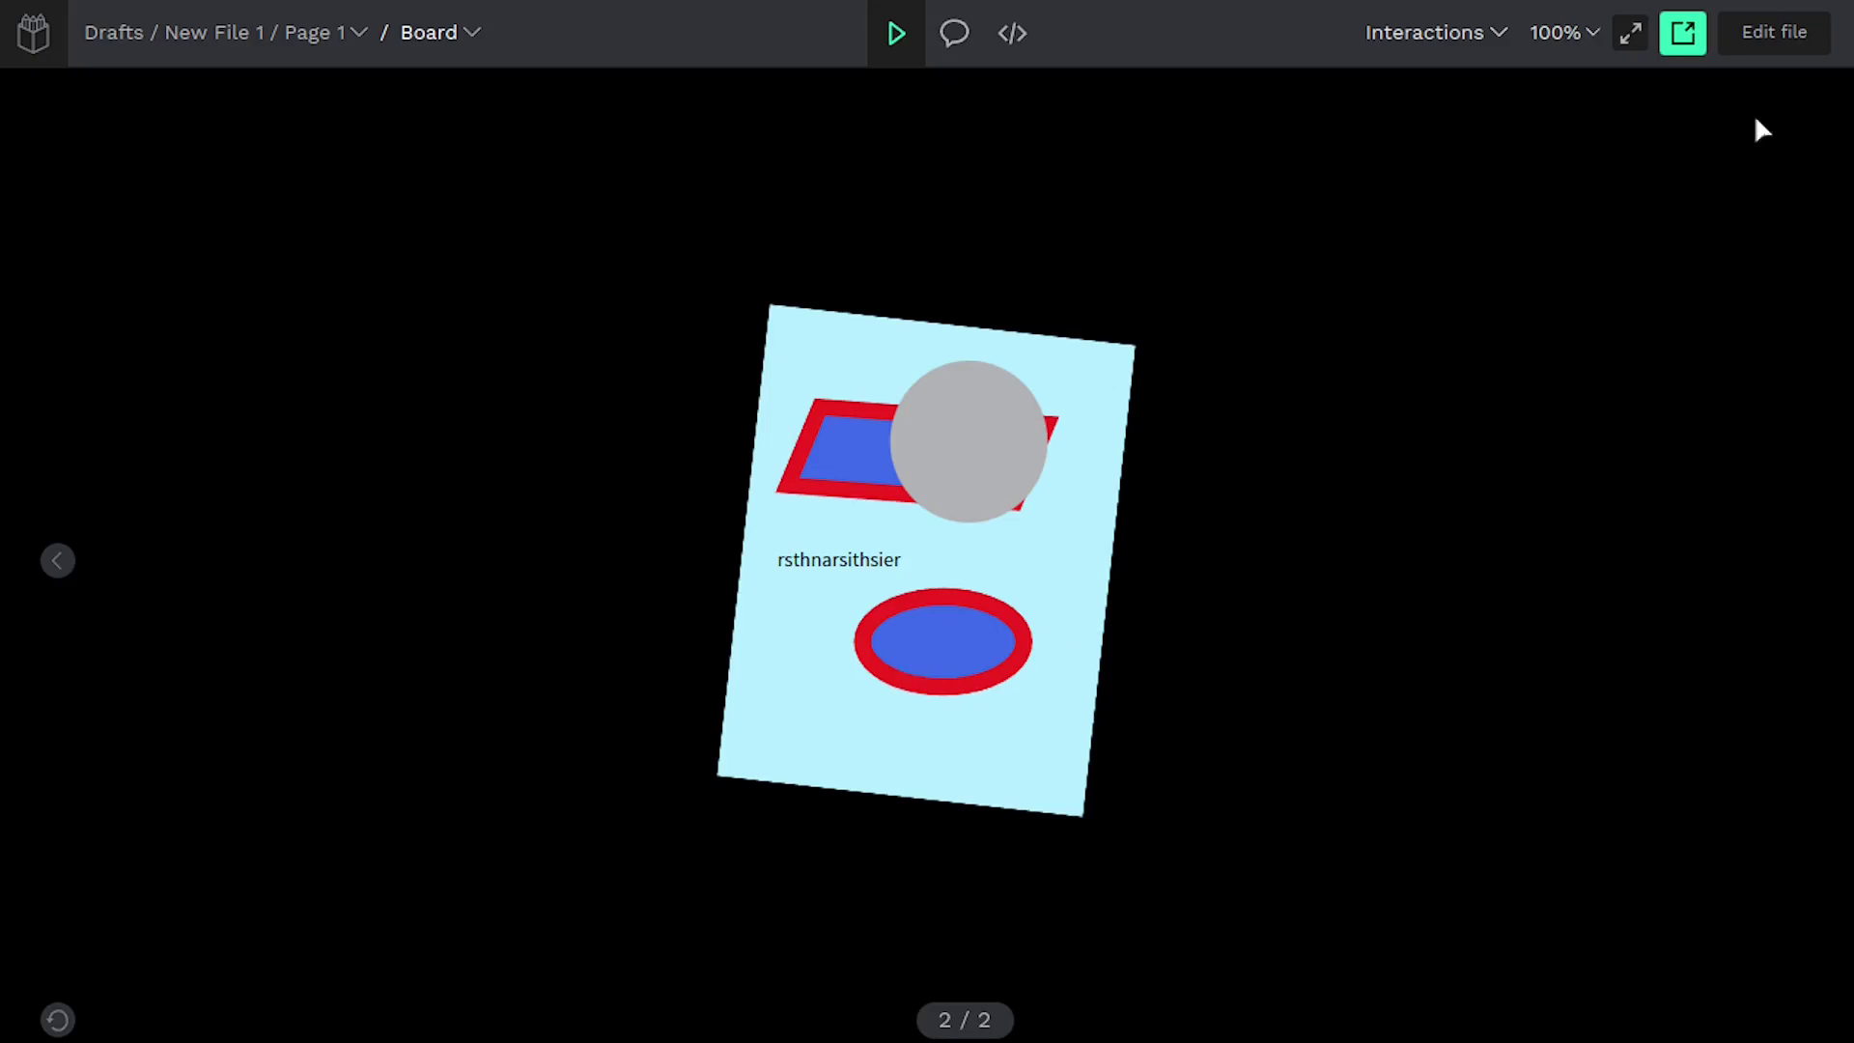
click(1758, 40)
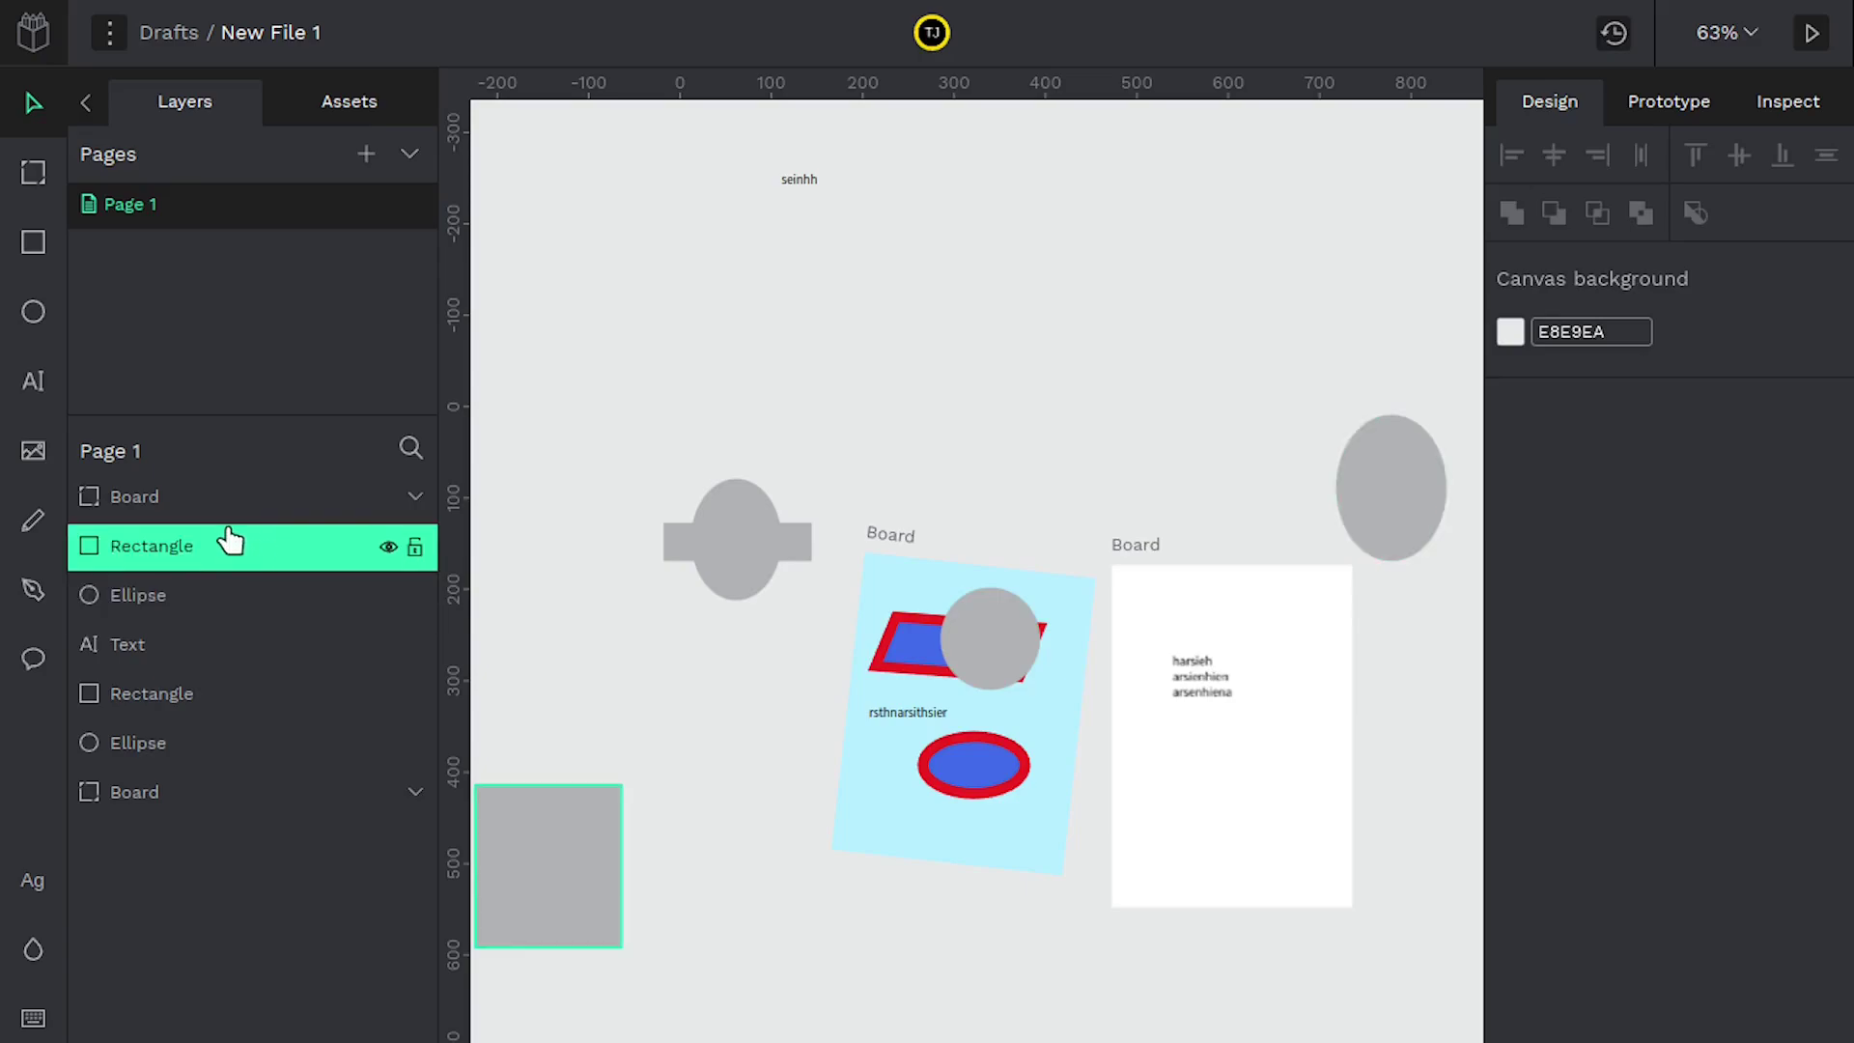
Delete the white board and the tilted board from the layers list.
click(134, 520)
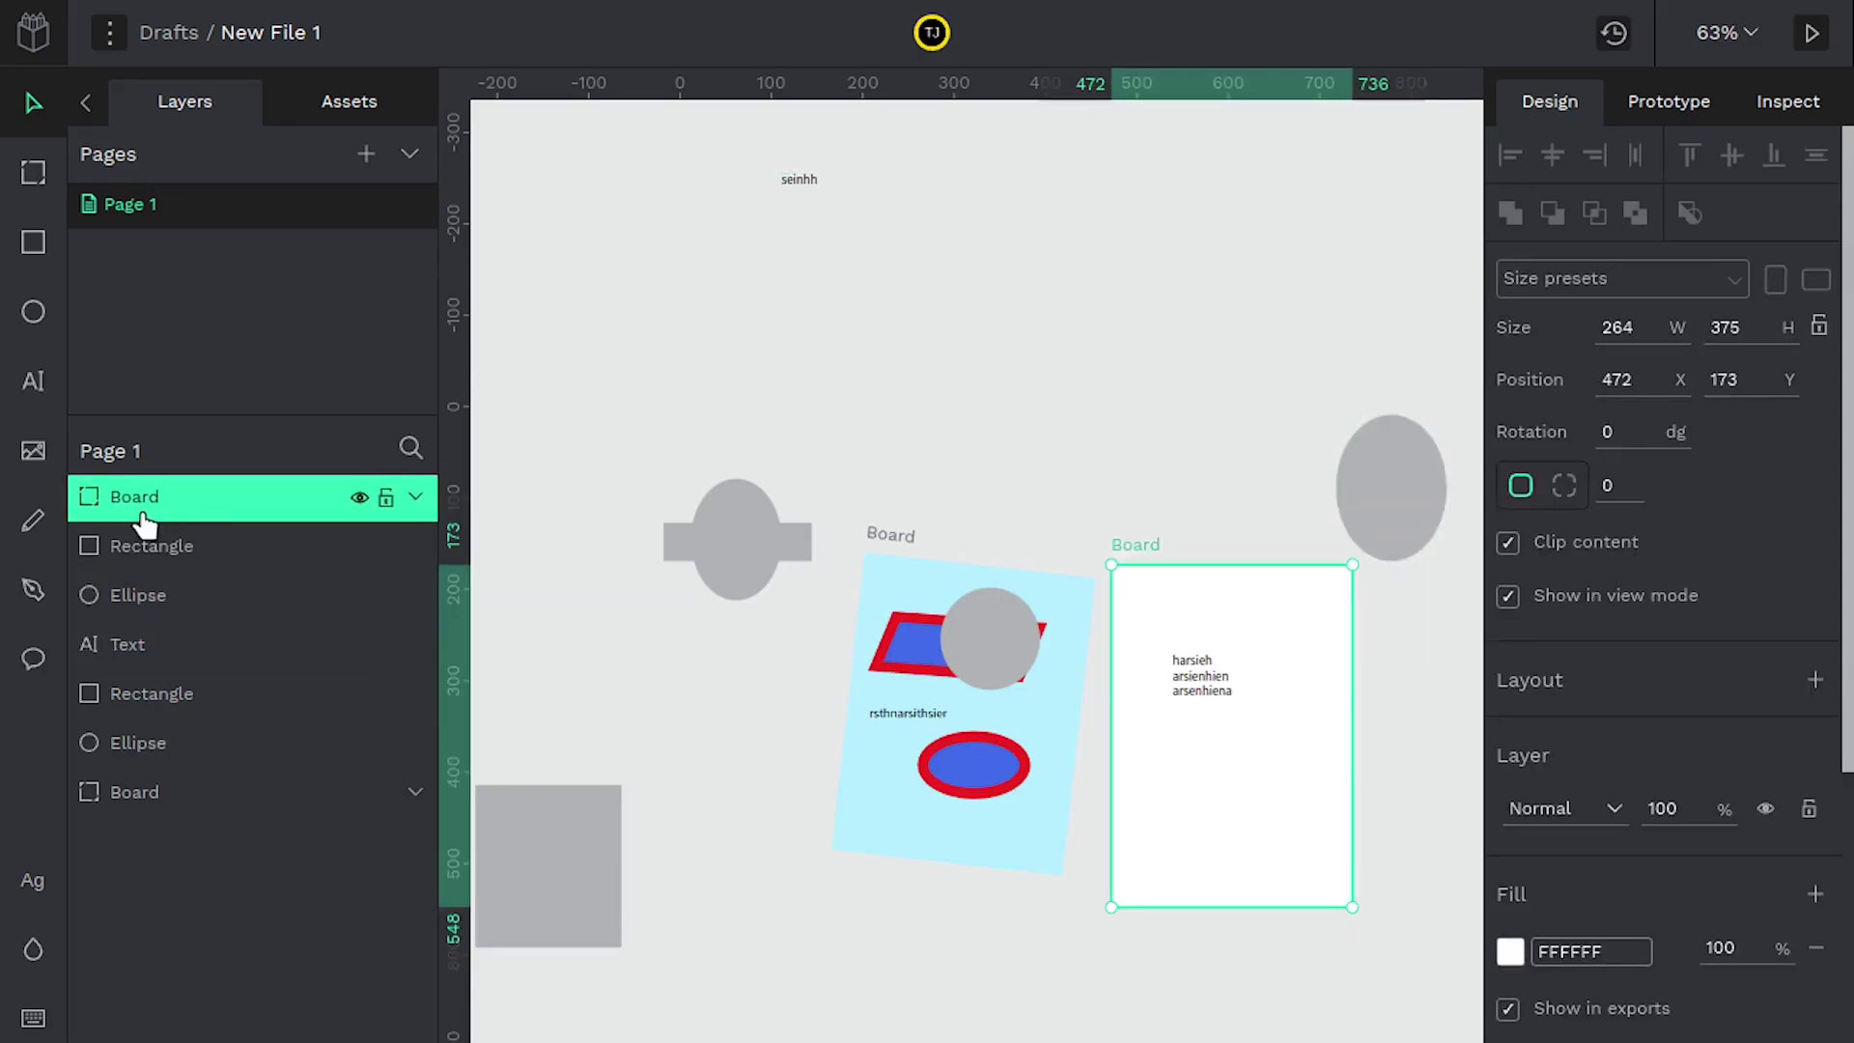
right_click(134, 517)
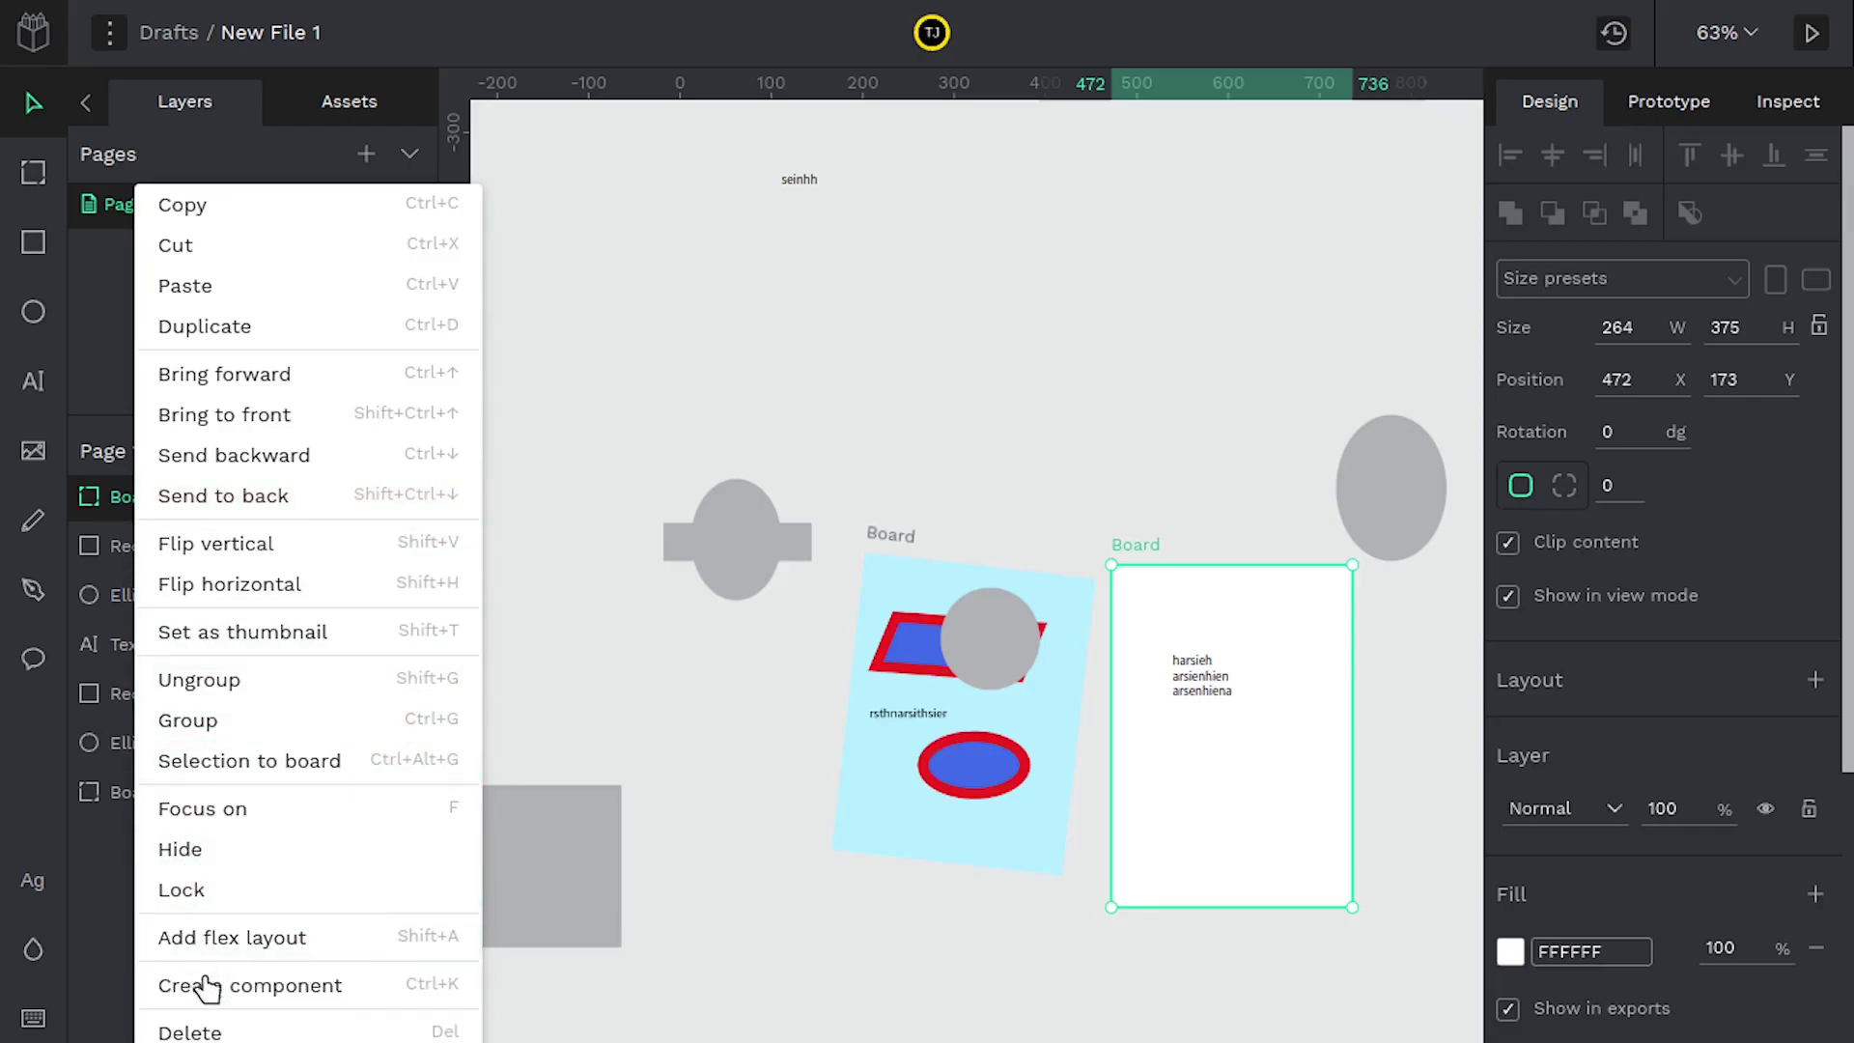
click(206, 1032)
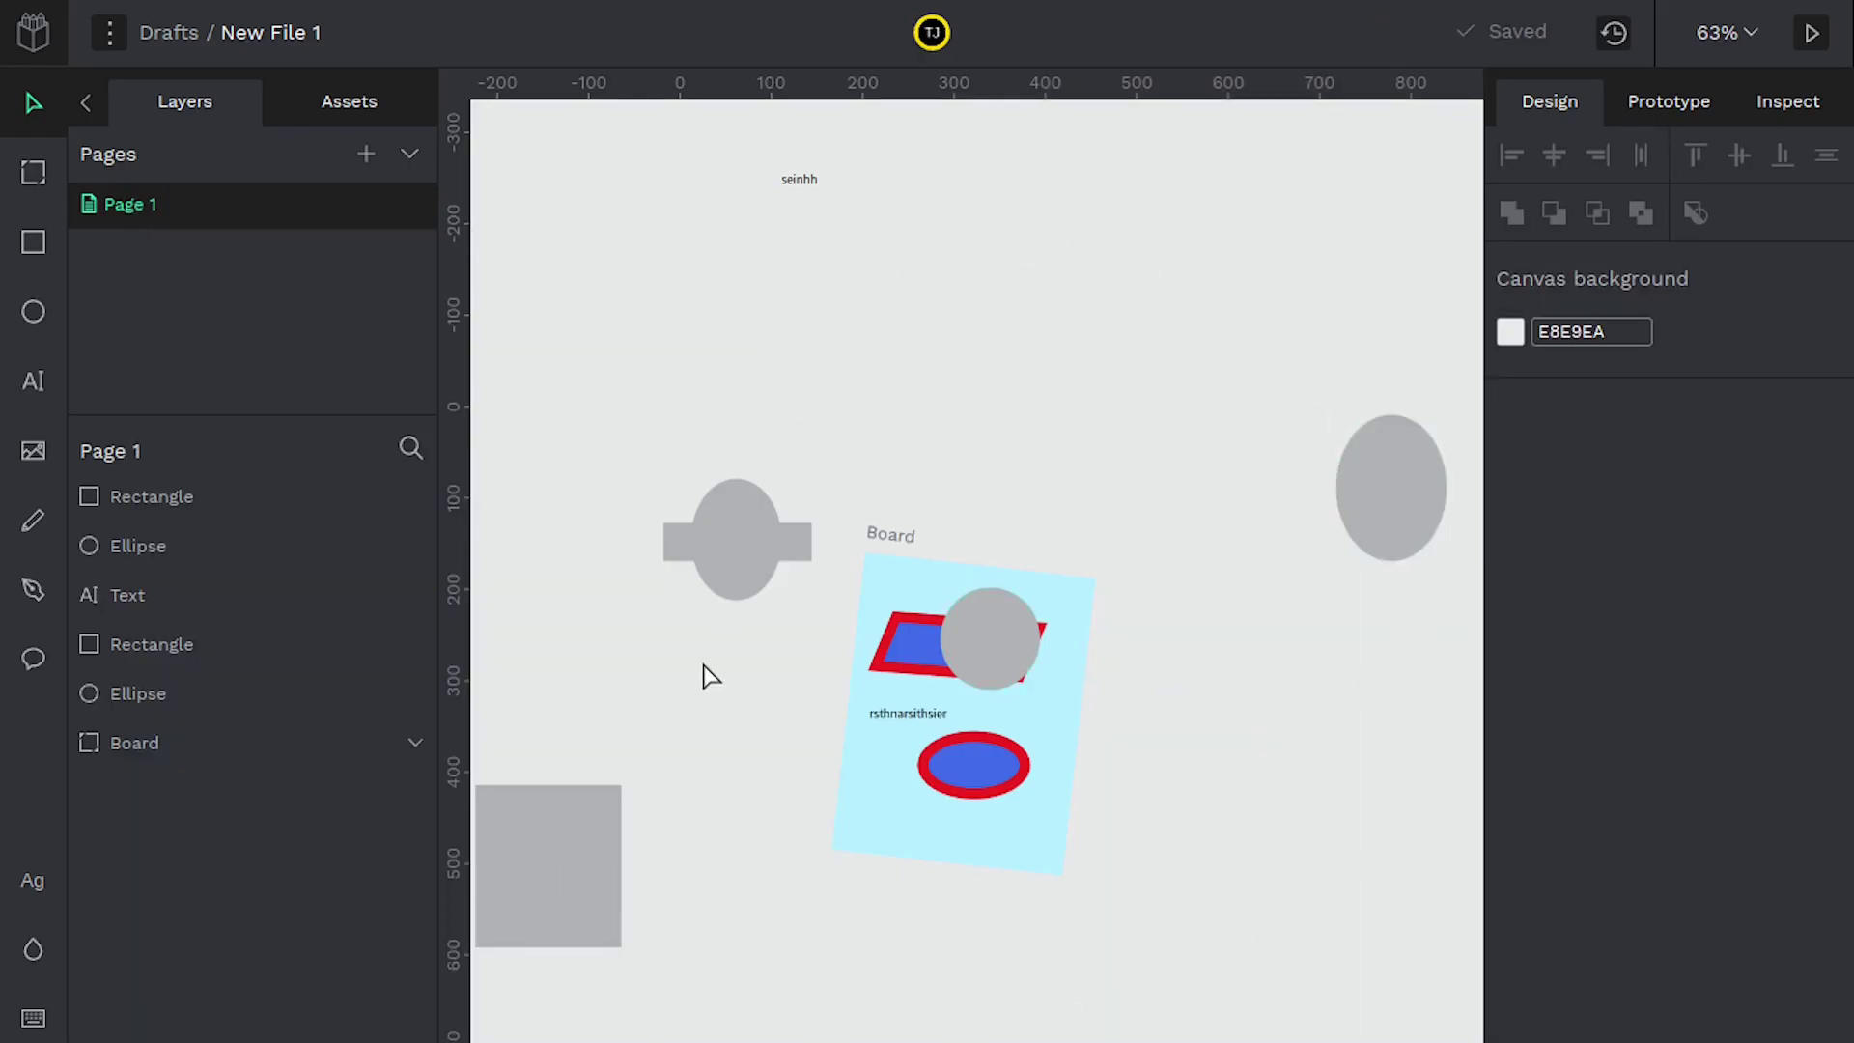
click(145, 753)
right_click(146, 757)
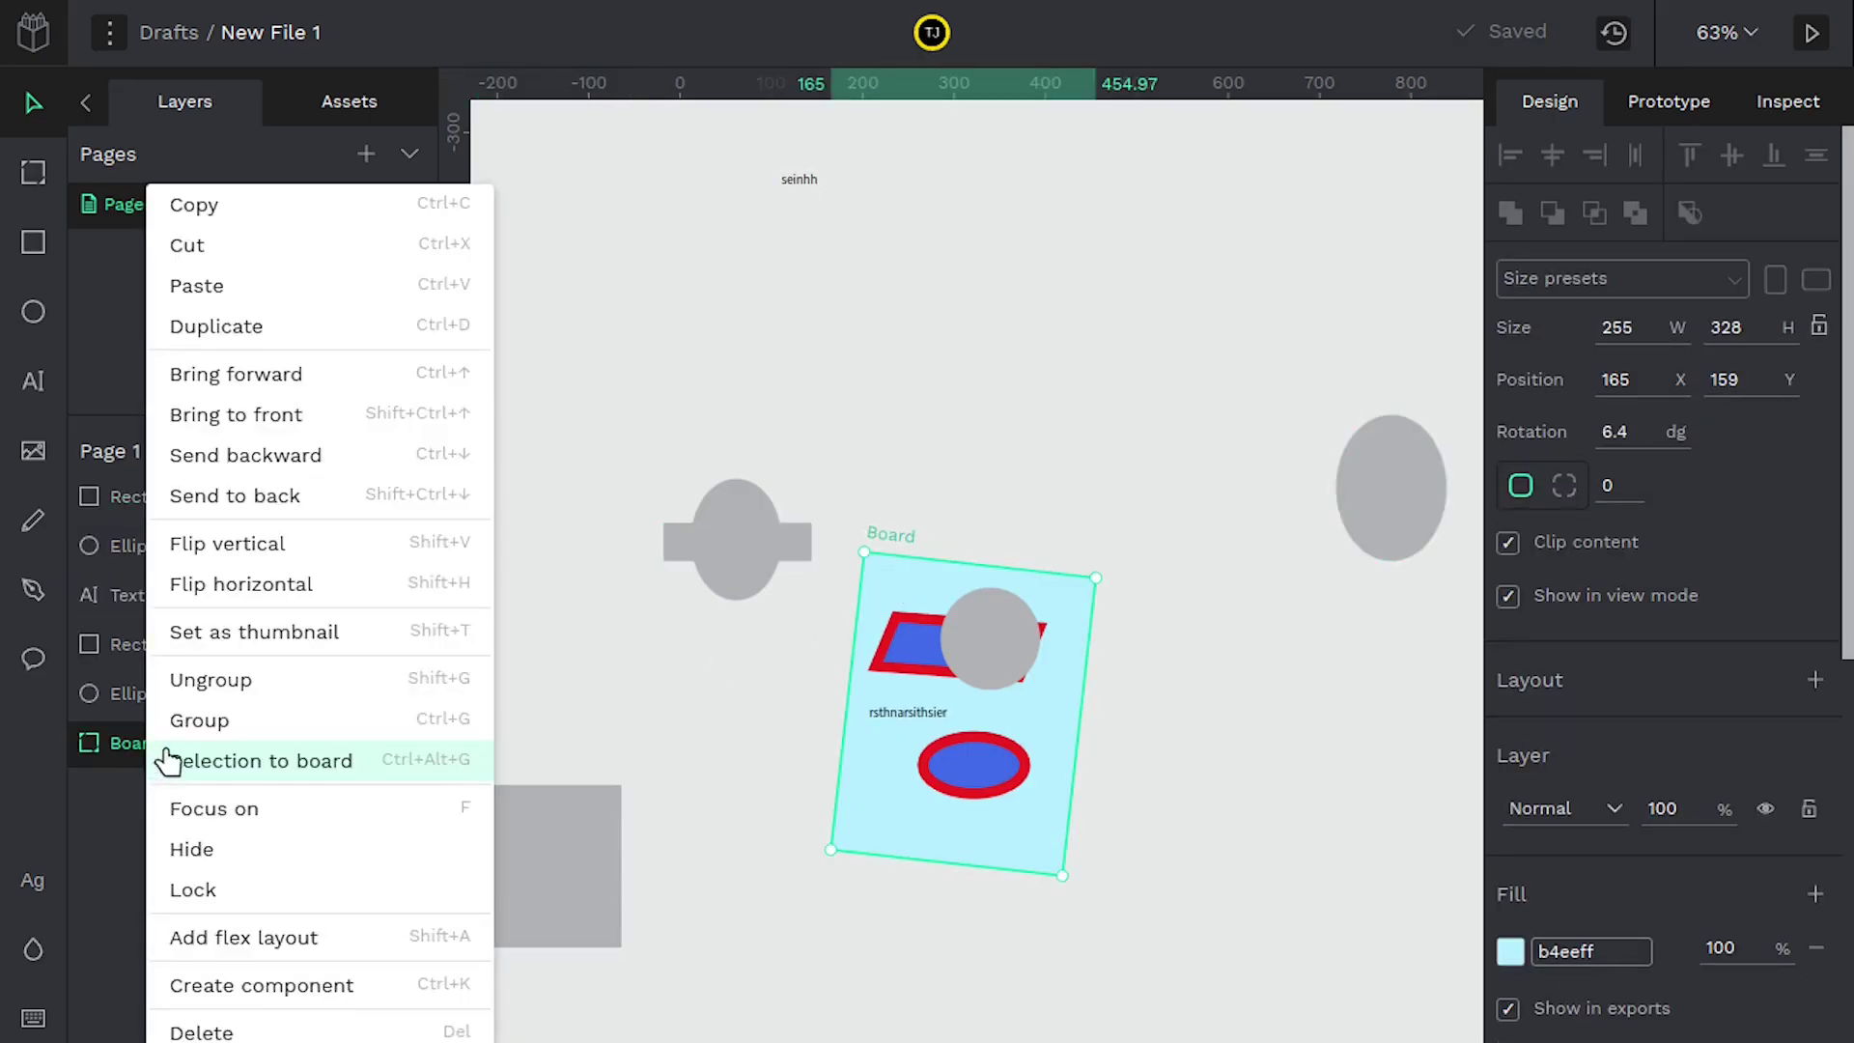
click(218, 1031)
Select all remaining shapes and text and delete them.
drag(556, 869, 891, 733)
click(1120, 605)
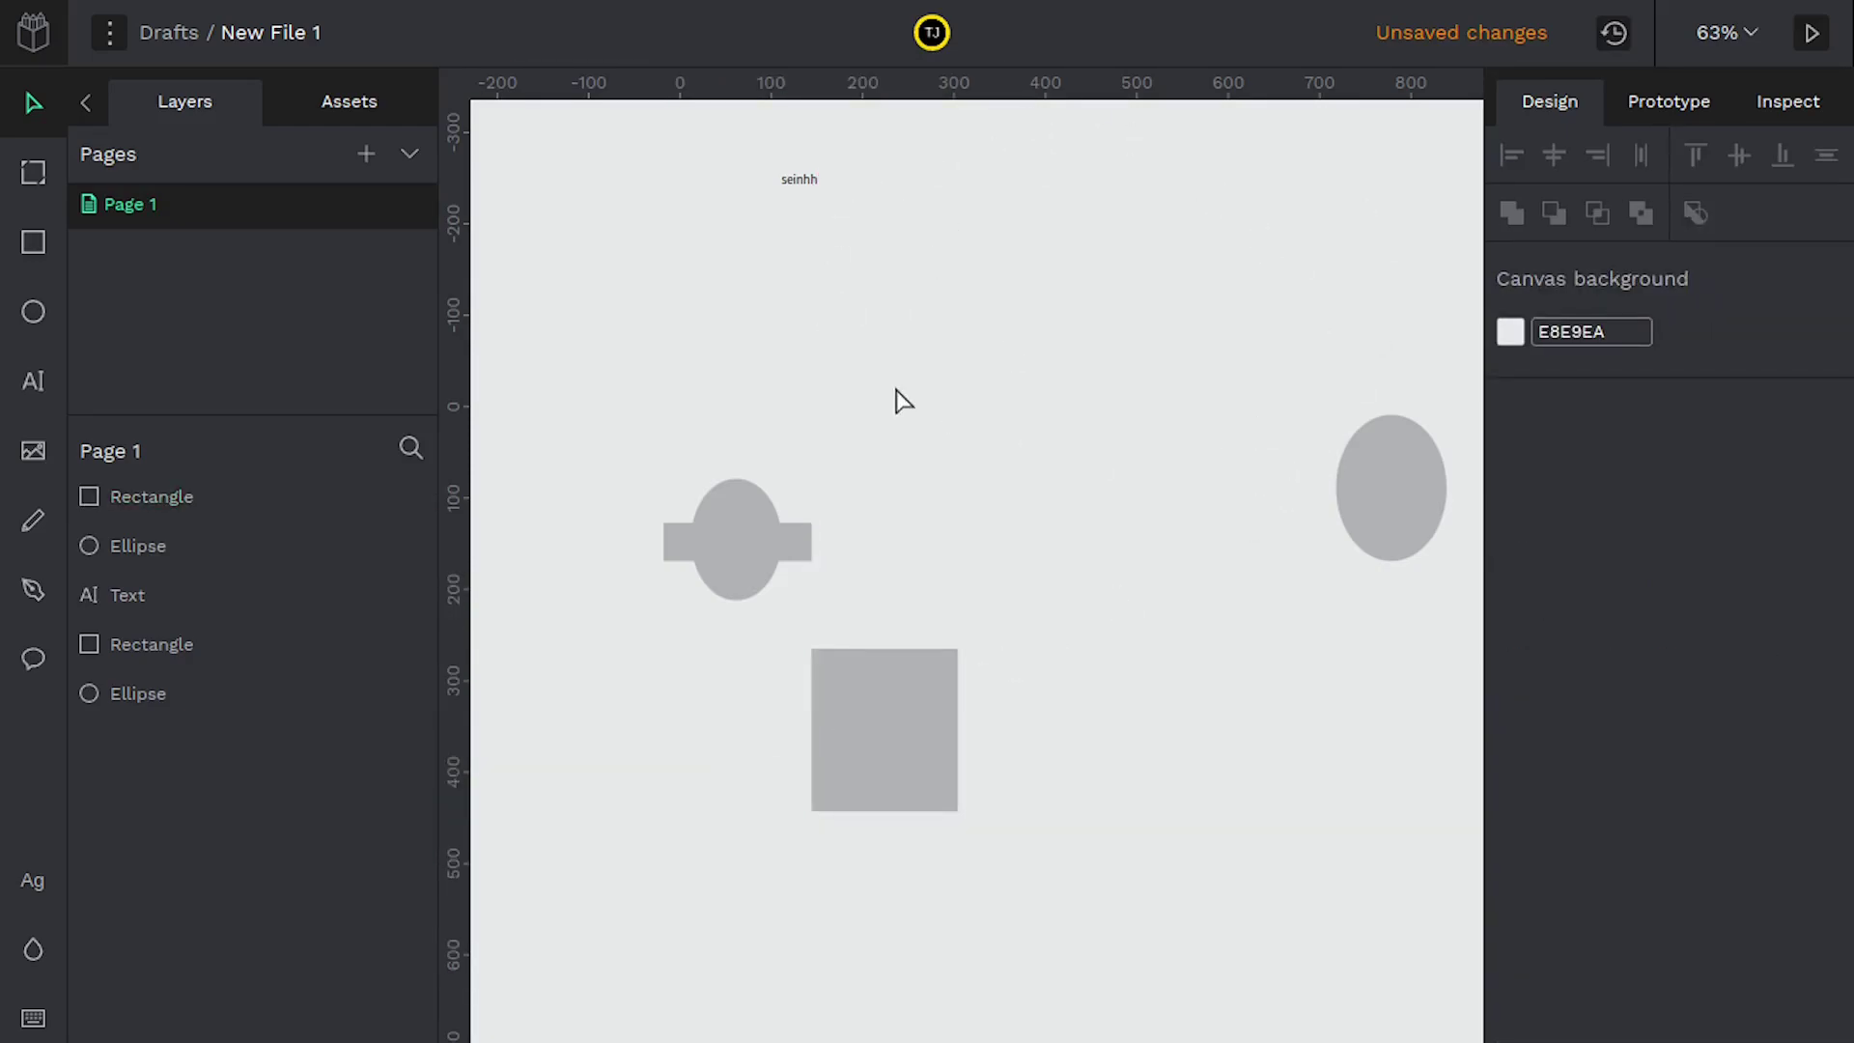
scroll(925, 408, down, 3)
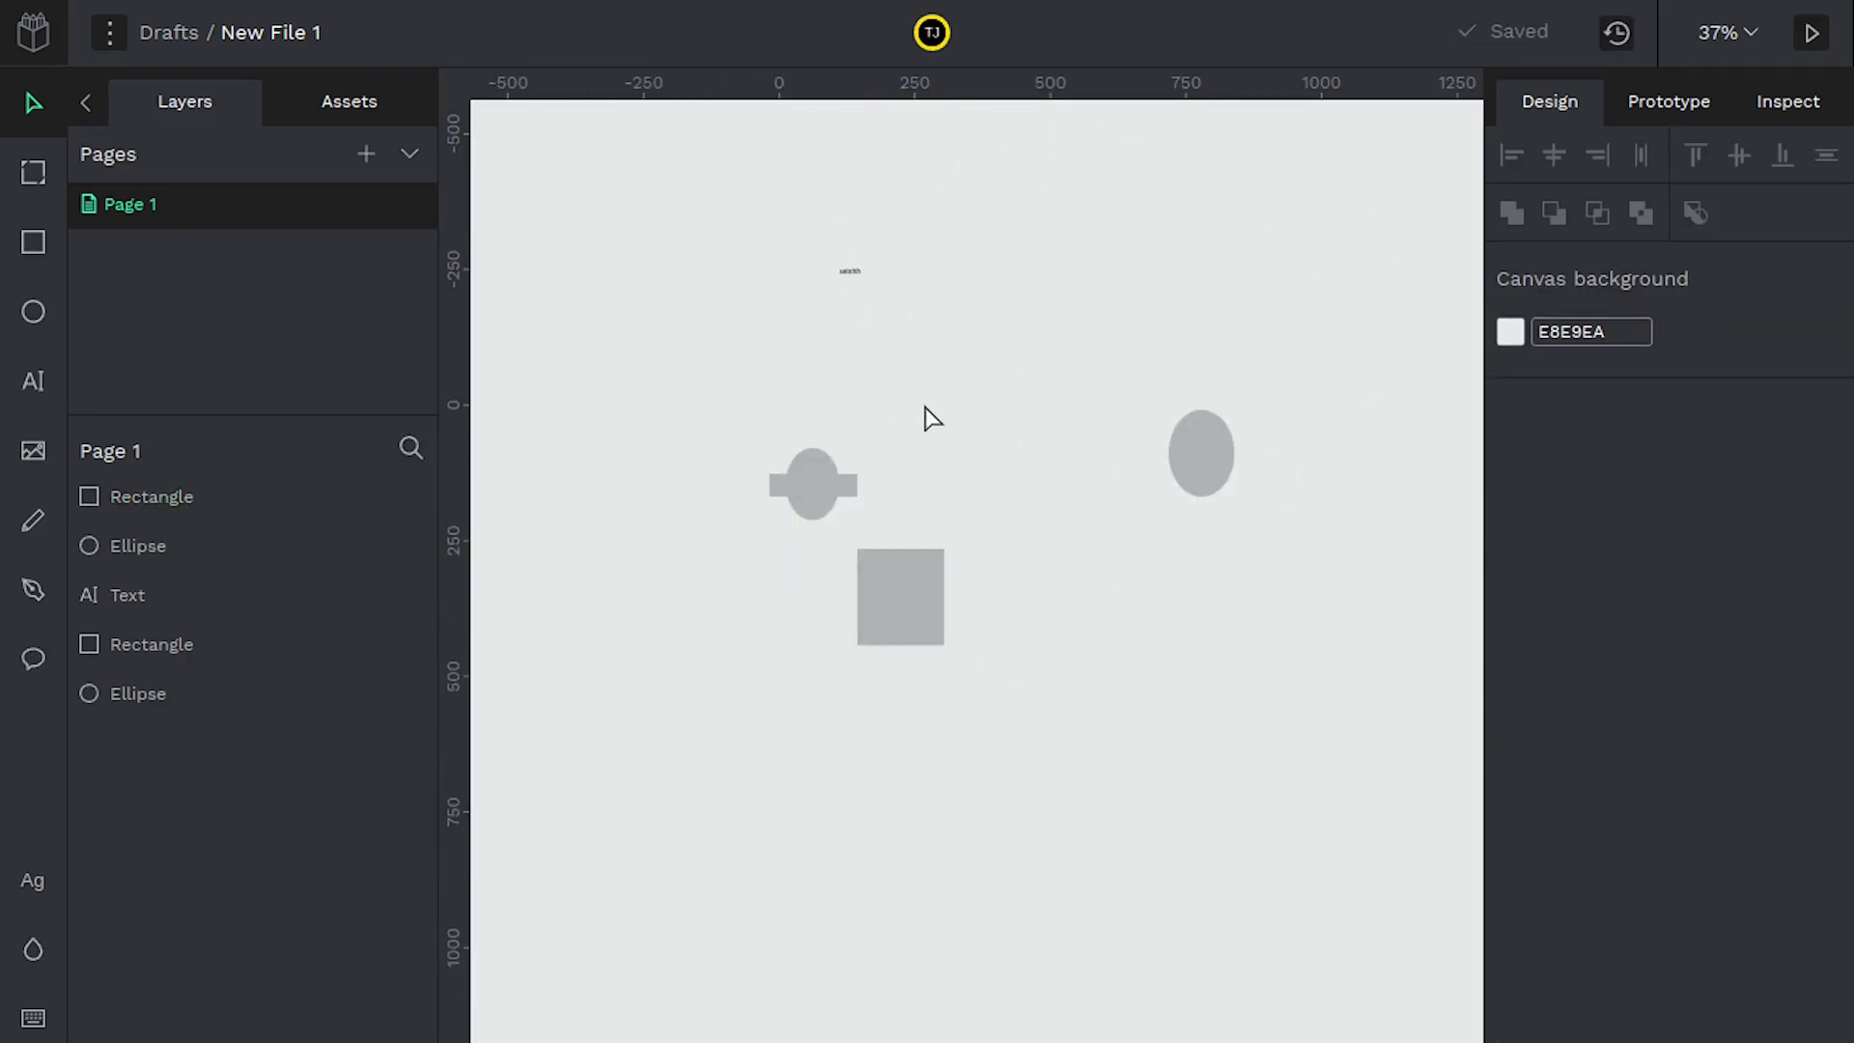
drag(647, 201, 1305, 784)
key(Delete)
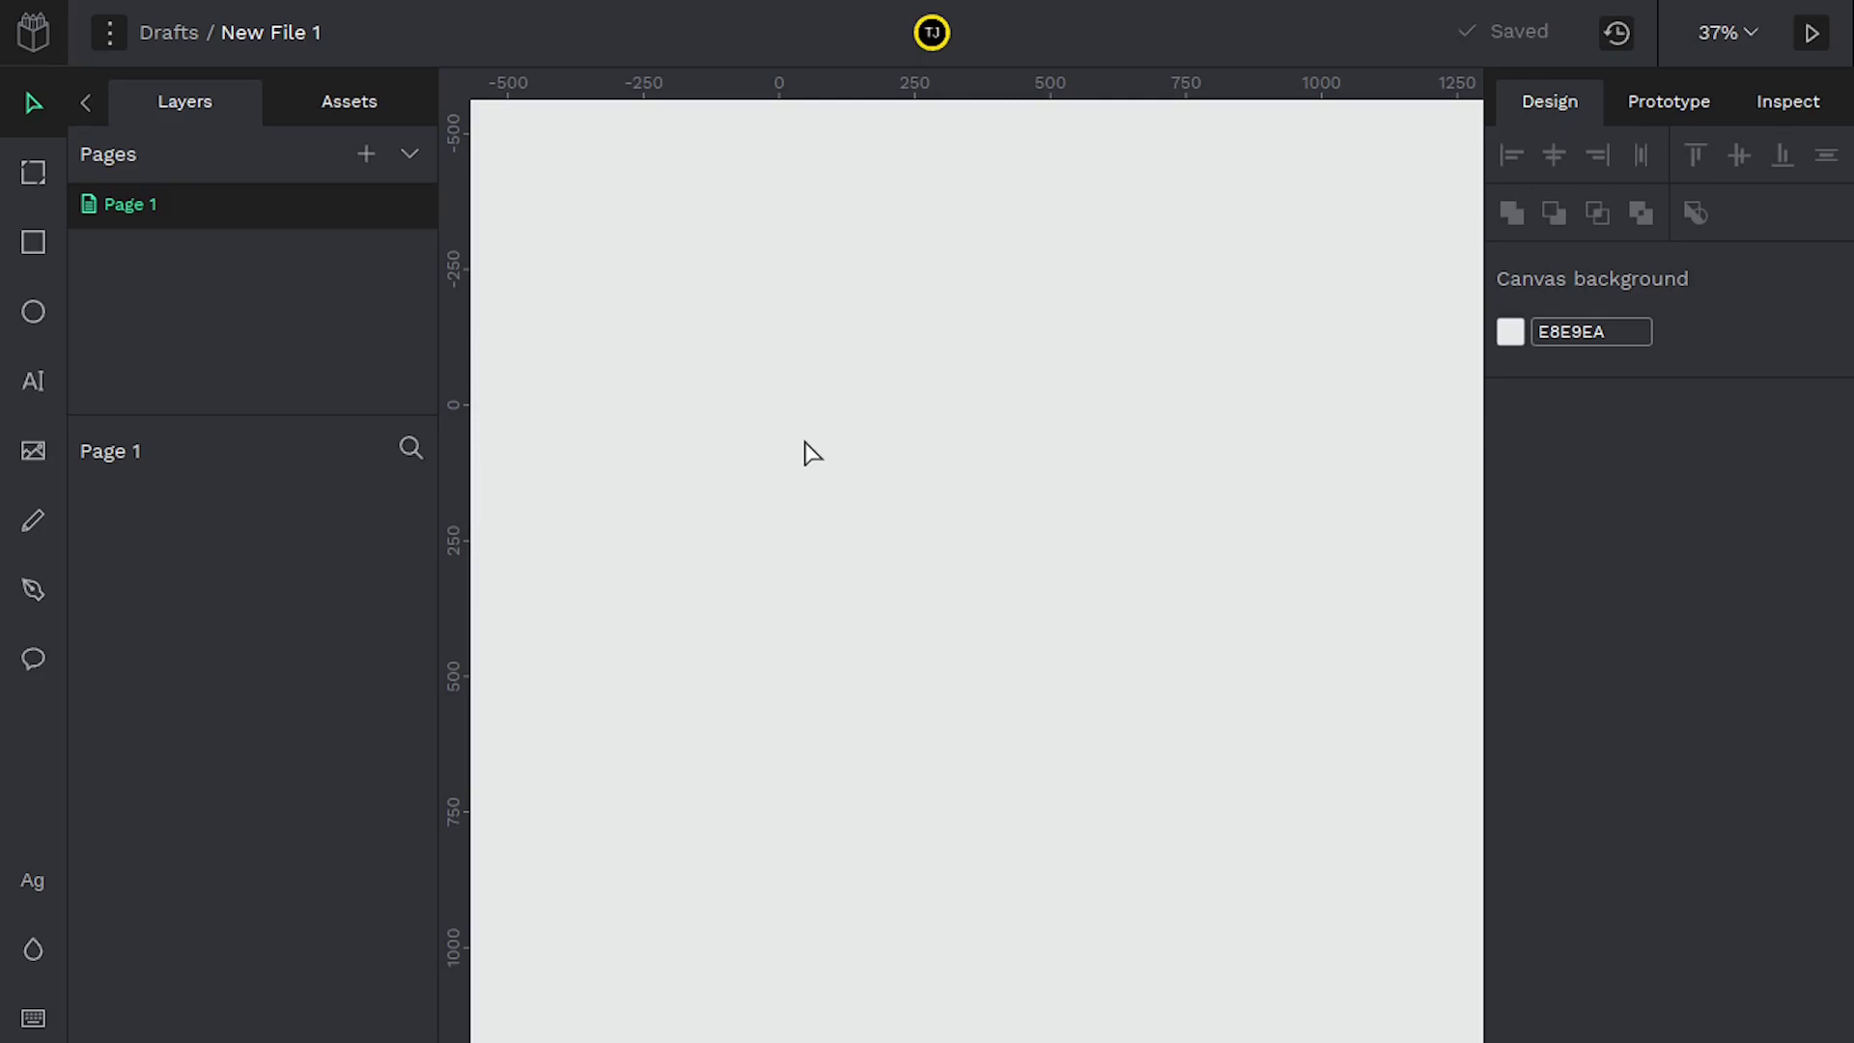
Draw a white board, resize it to iPad 768 × 1024, and toggle landscape and portrait orientation.
click(33, 173)
drag(615, 399, 1021, 788)
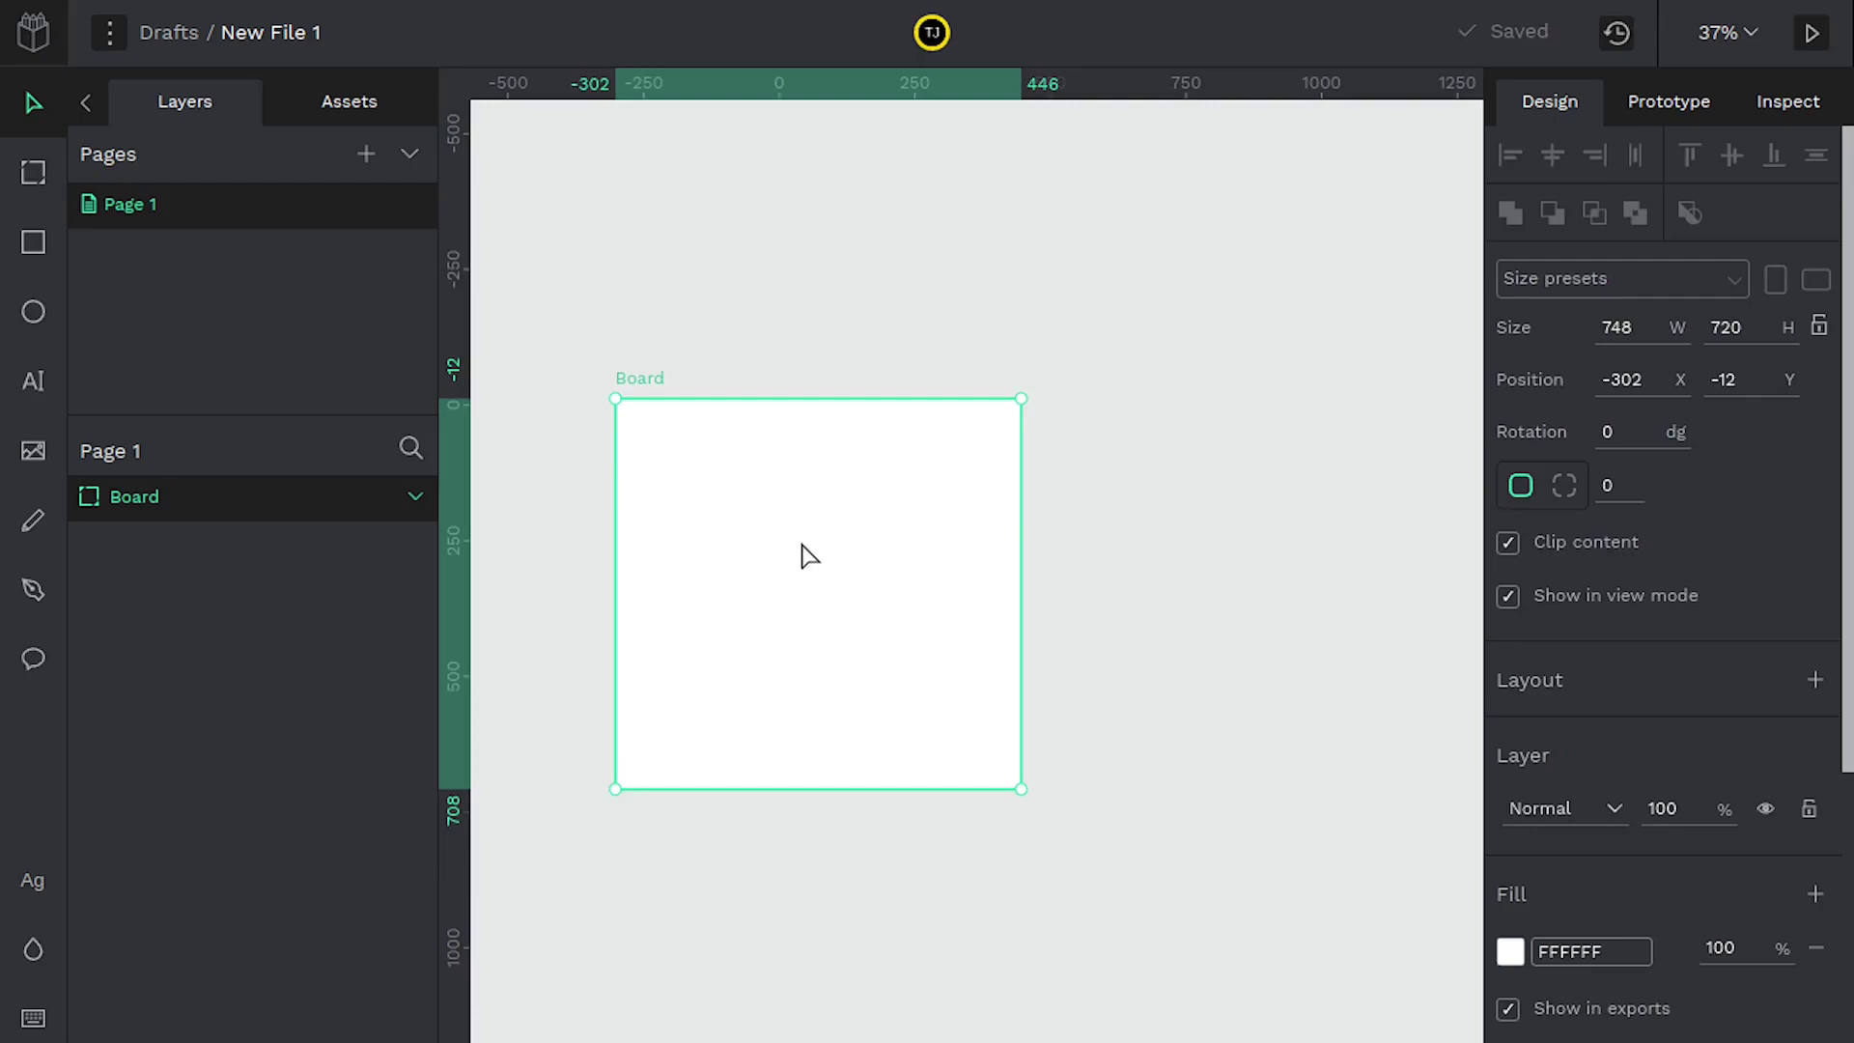
click(1562, 289)
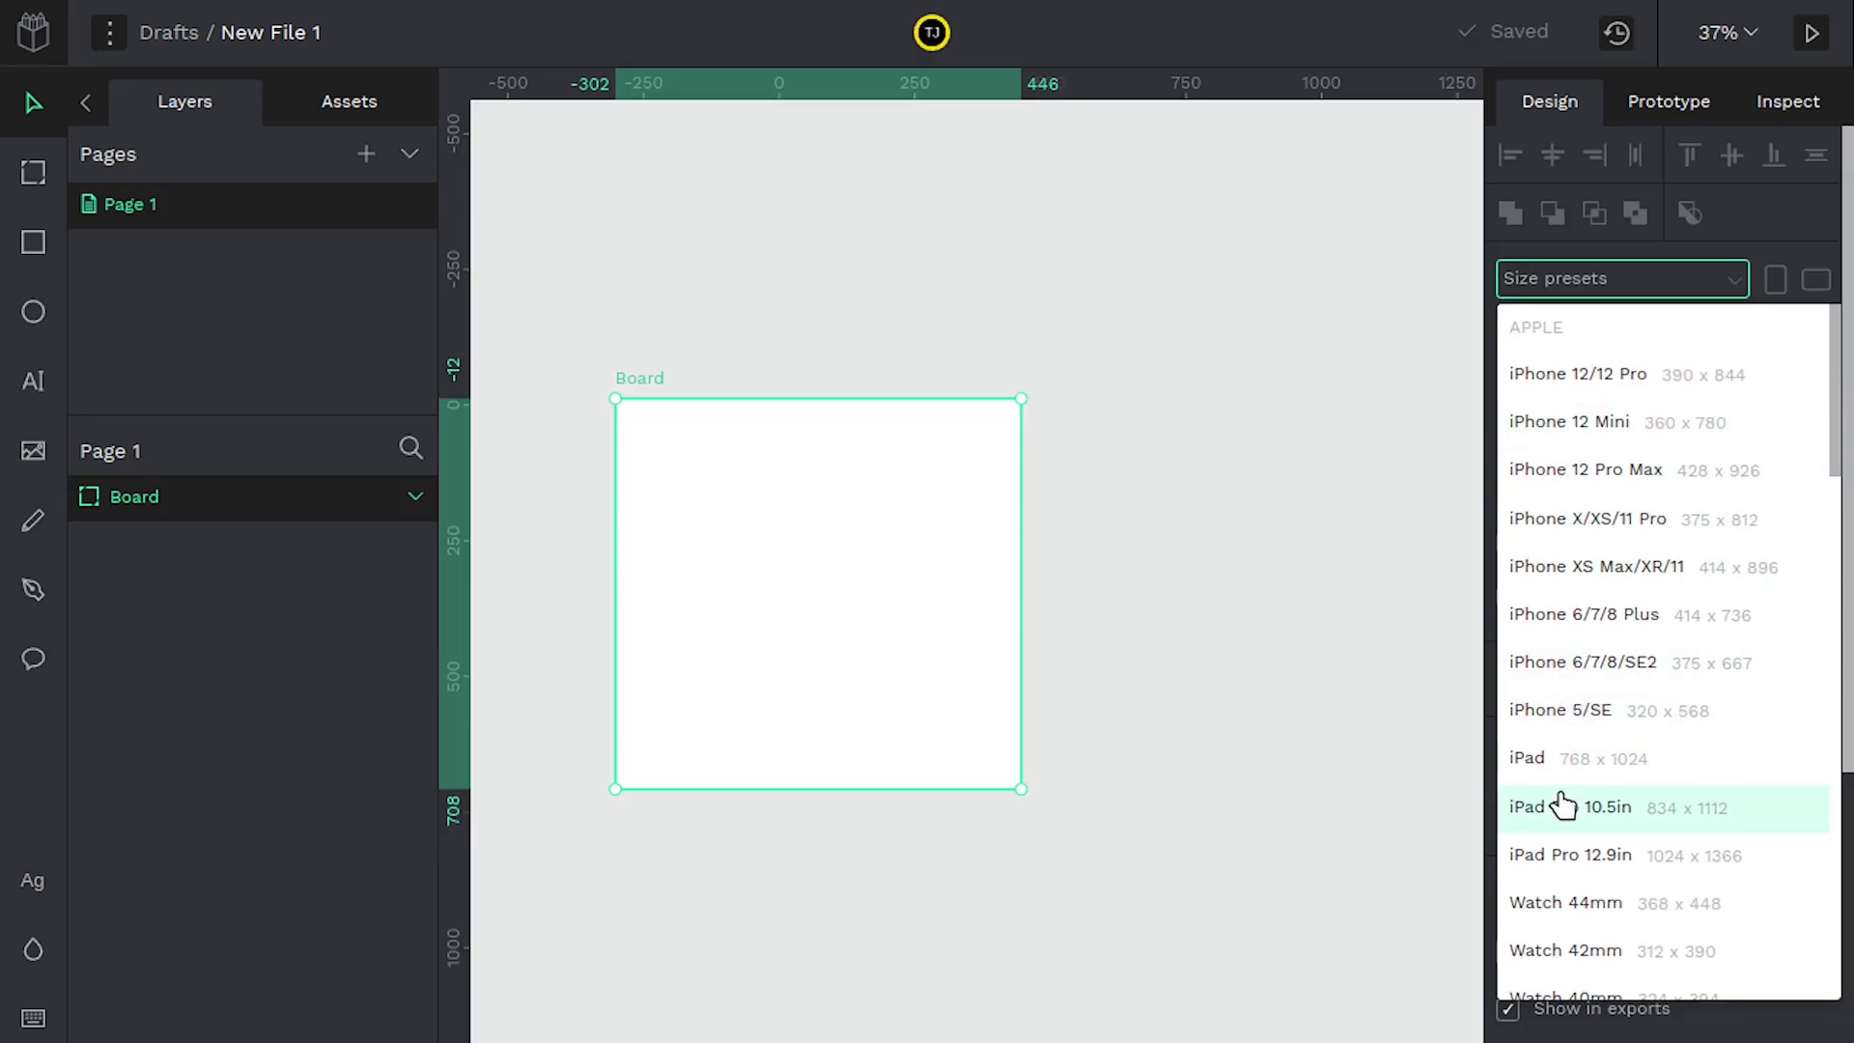
click(1535, 760)
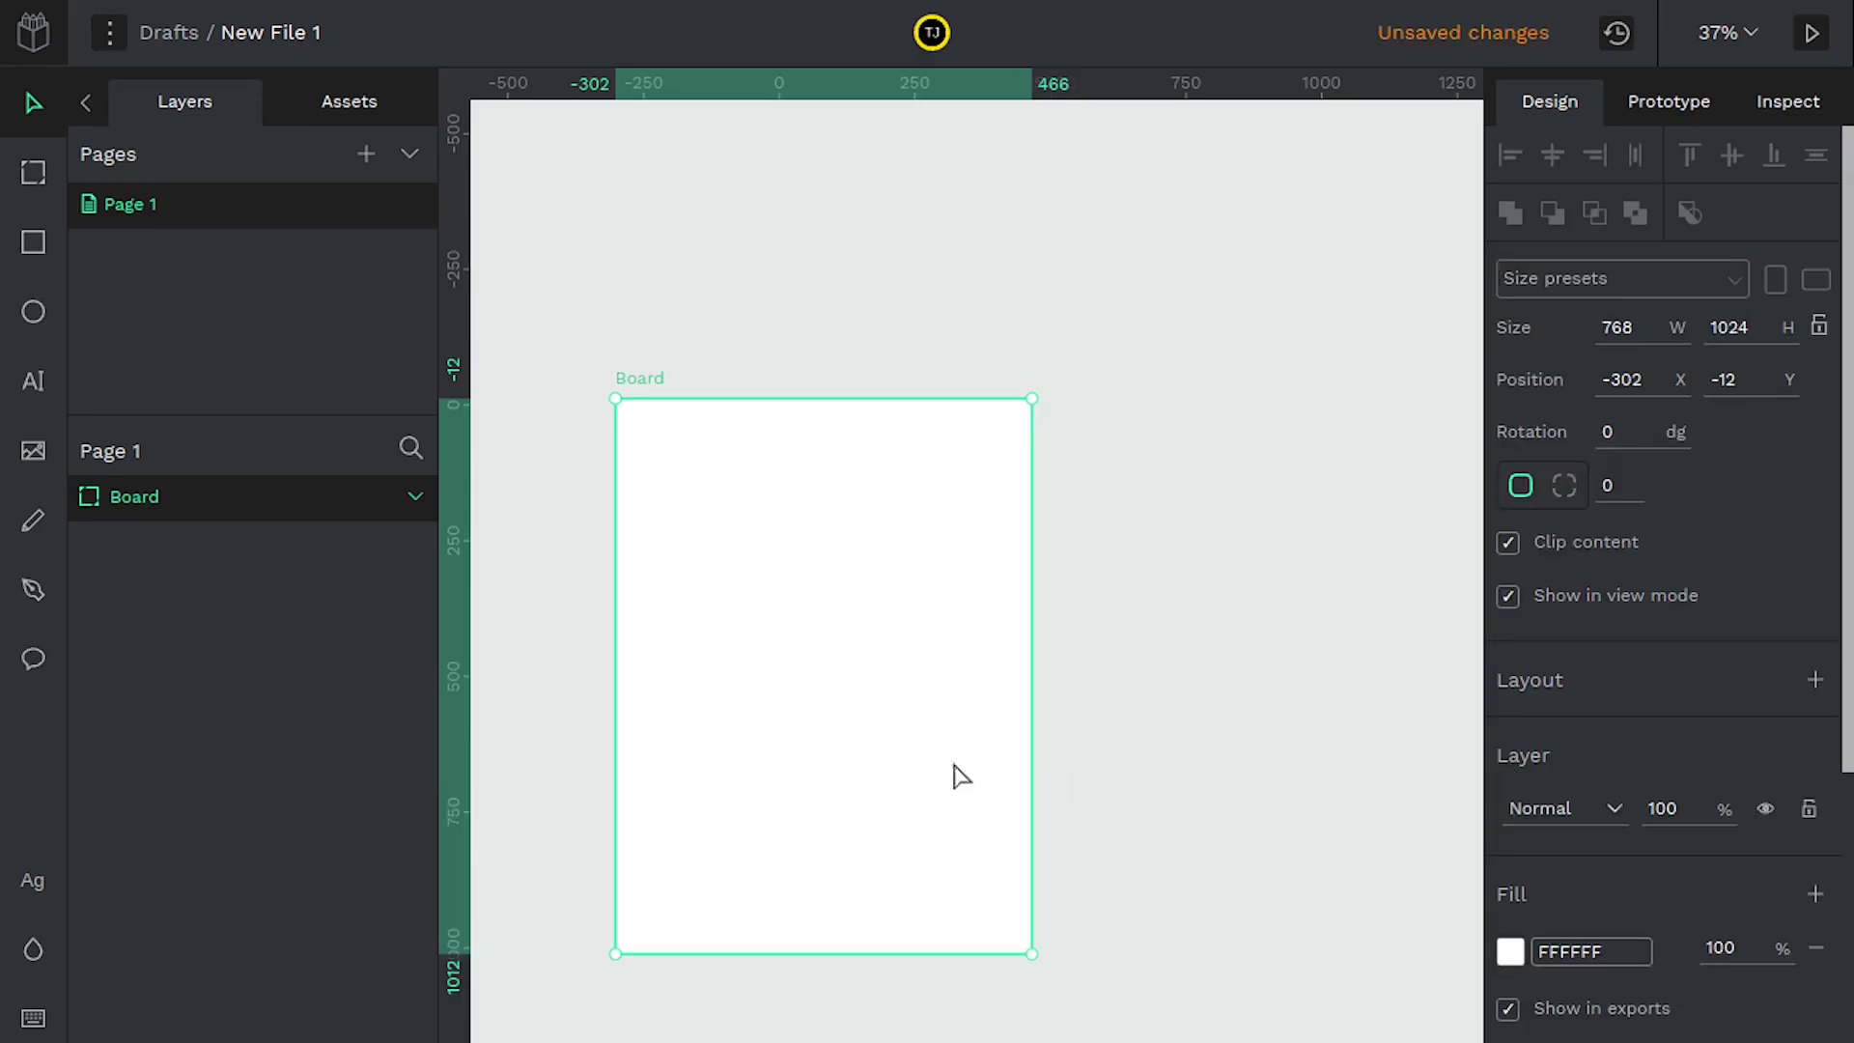
drag(749, 729, 774, 623)
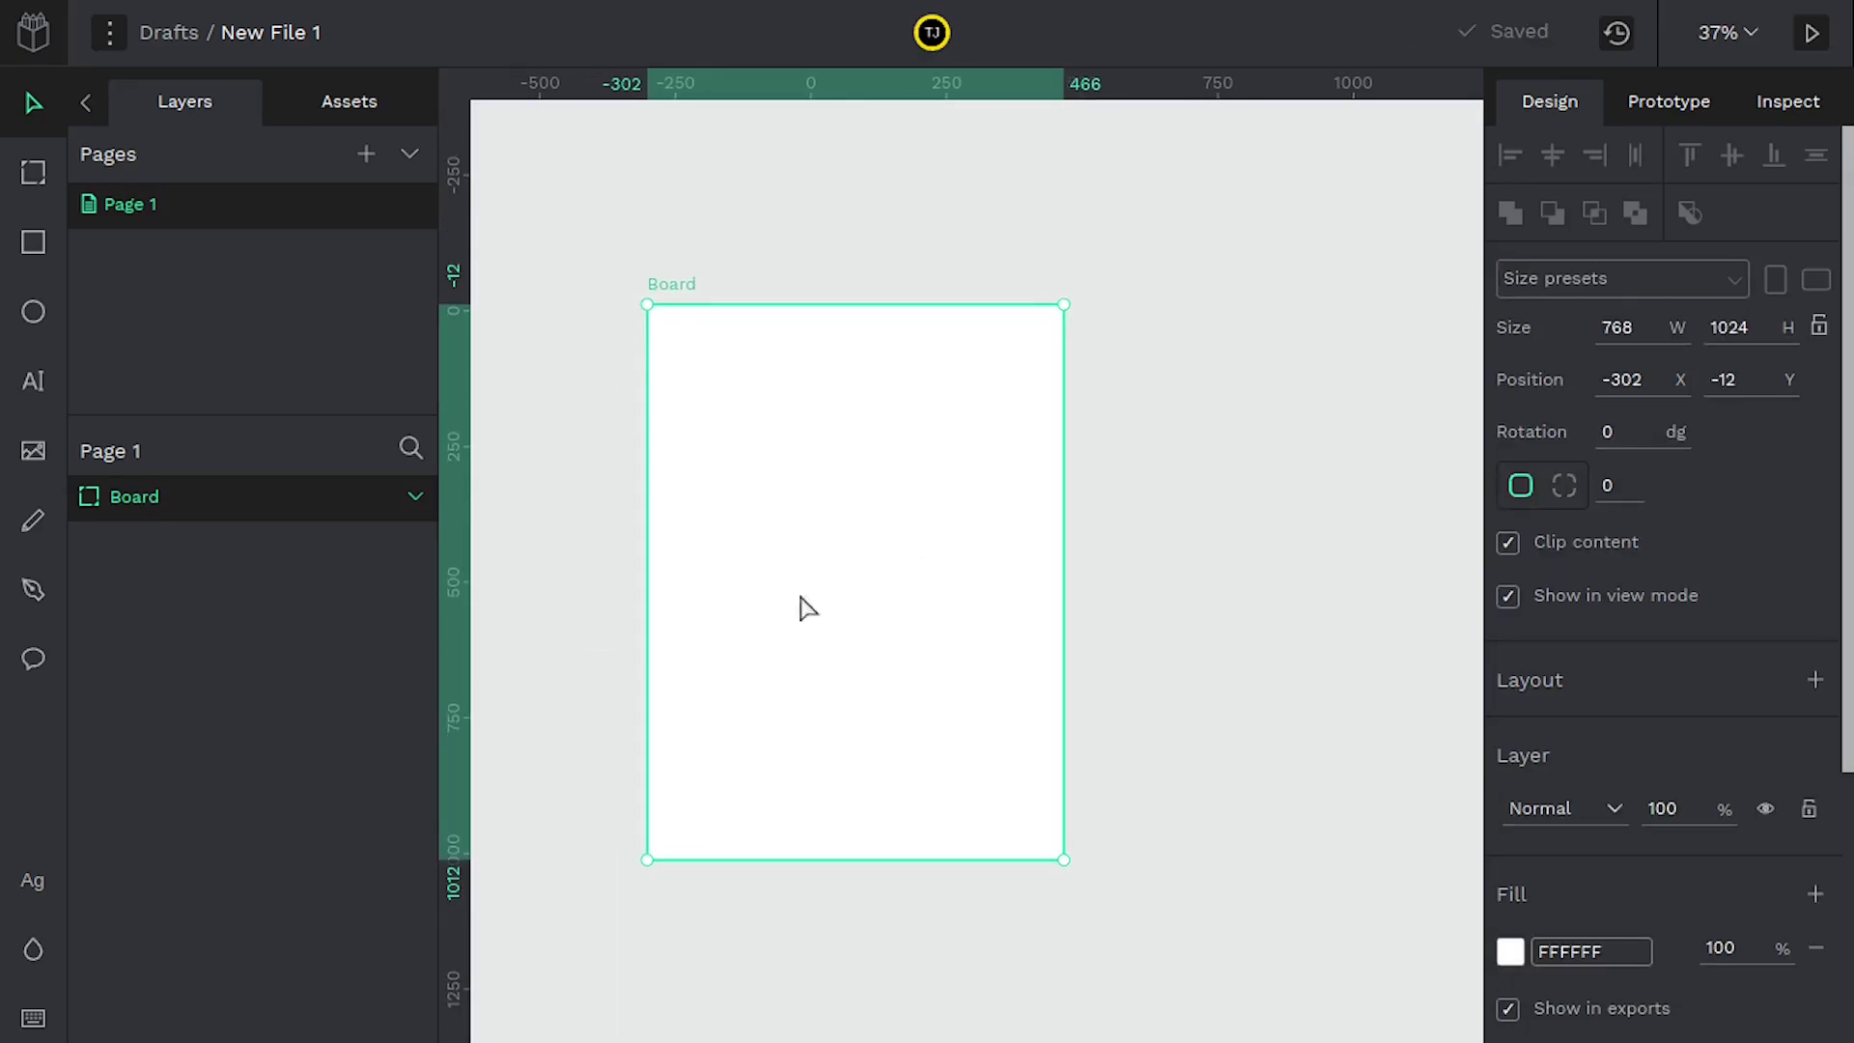
click(1816, 282)
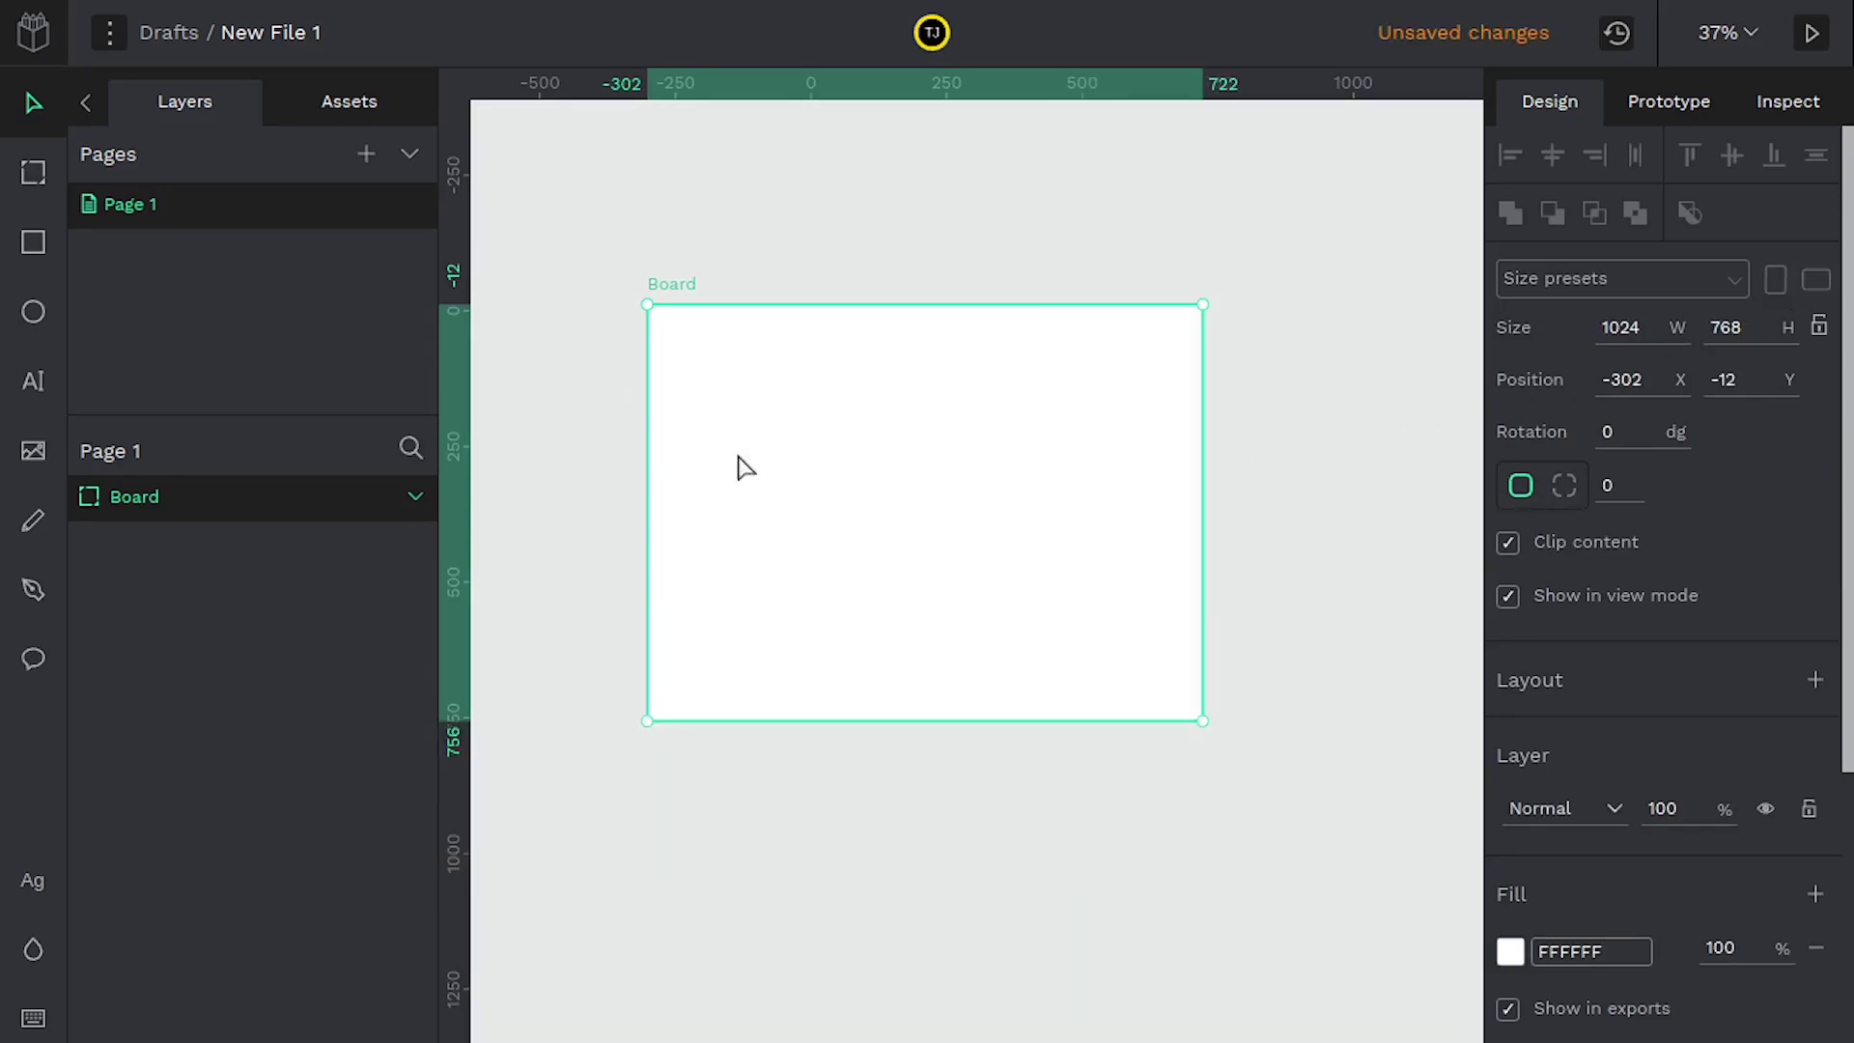
click(1775, 280)
Try the Mobile 360 × 640 preset, then the Web 1920 preset for the board.
click(1700, 288)
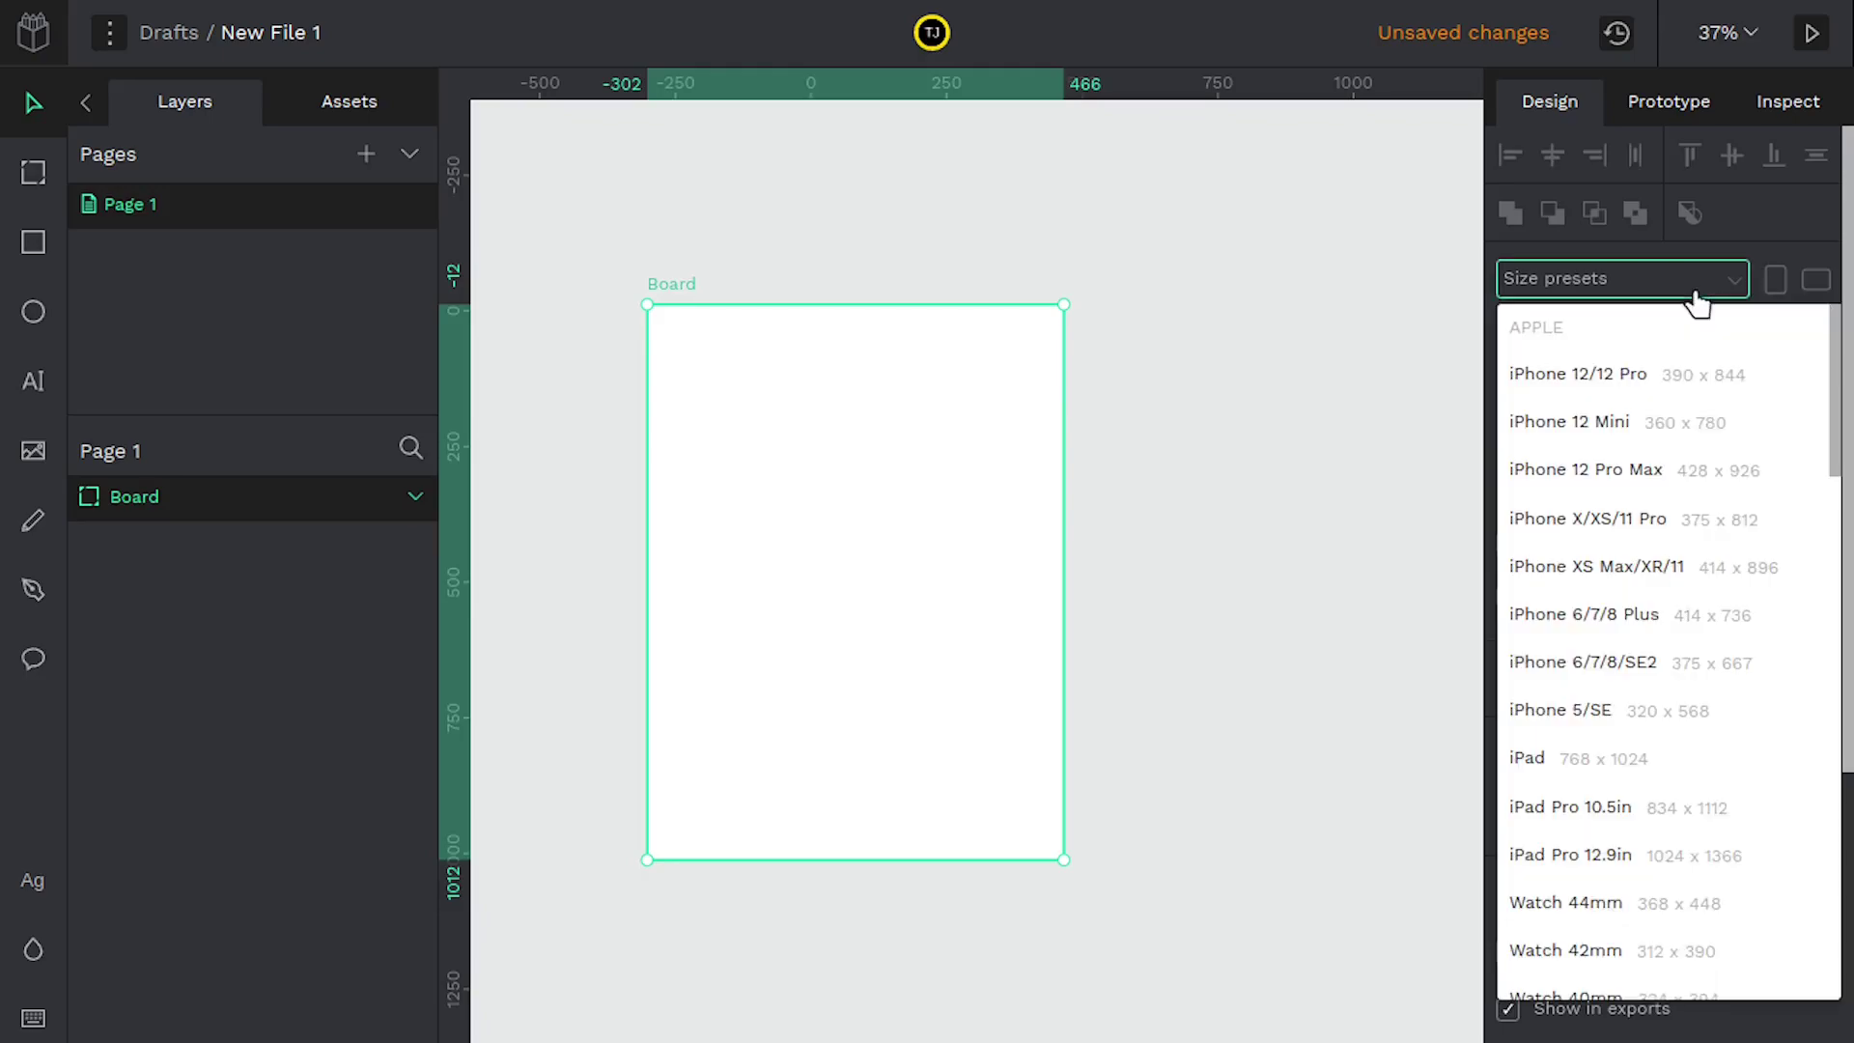
scroll(1684, 512, down, 6)
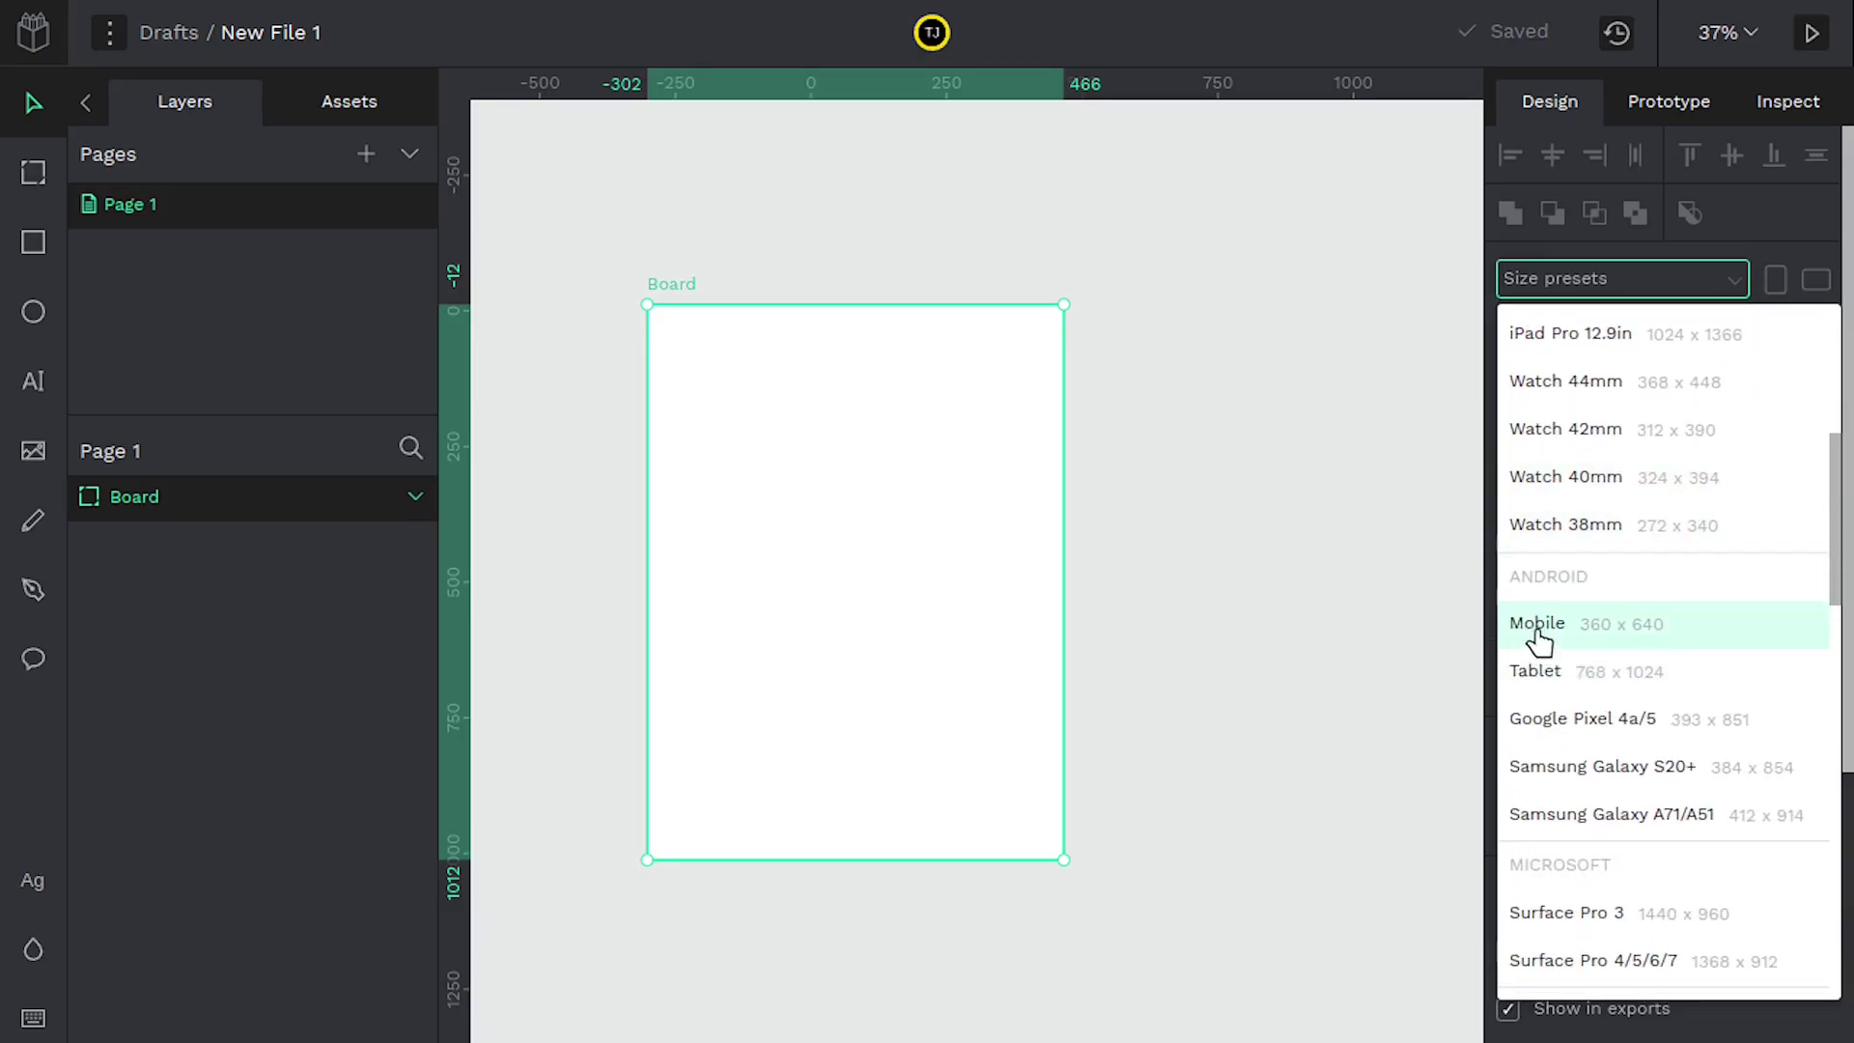
click(1542, 639)
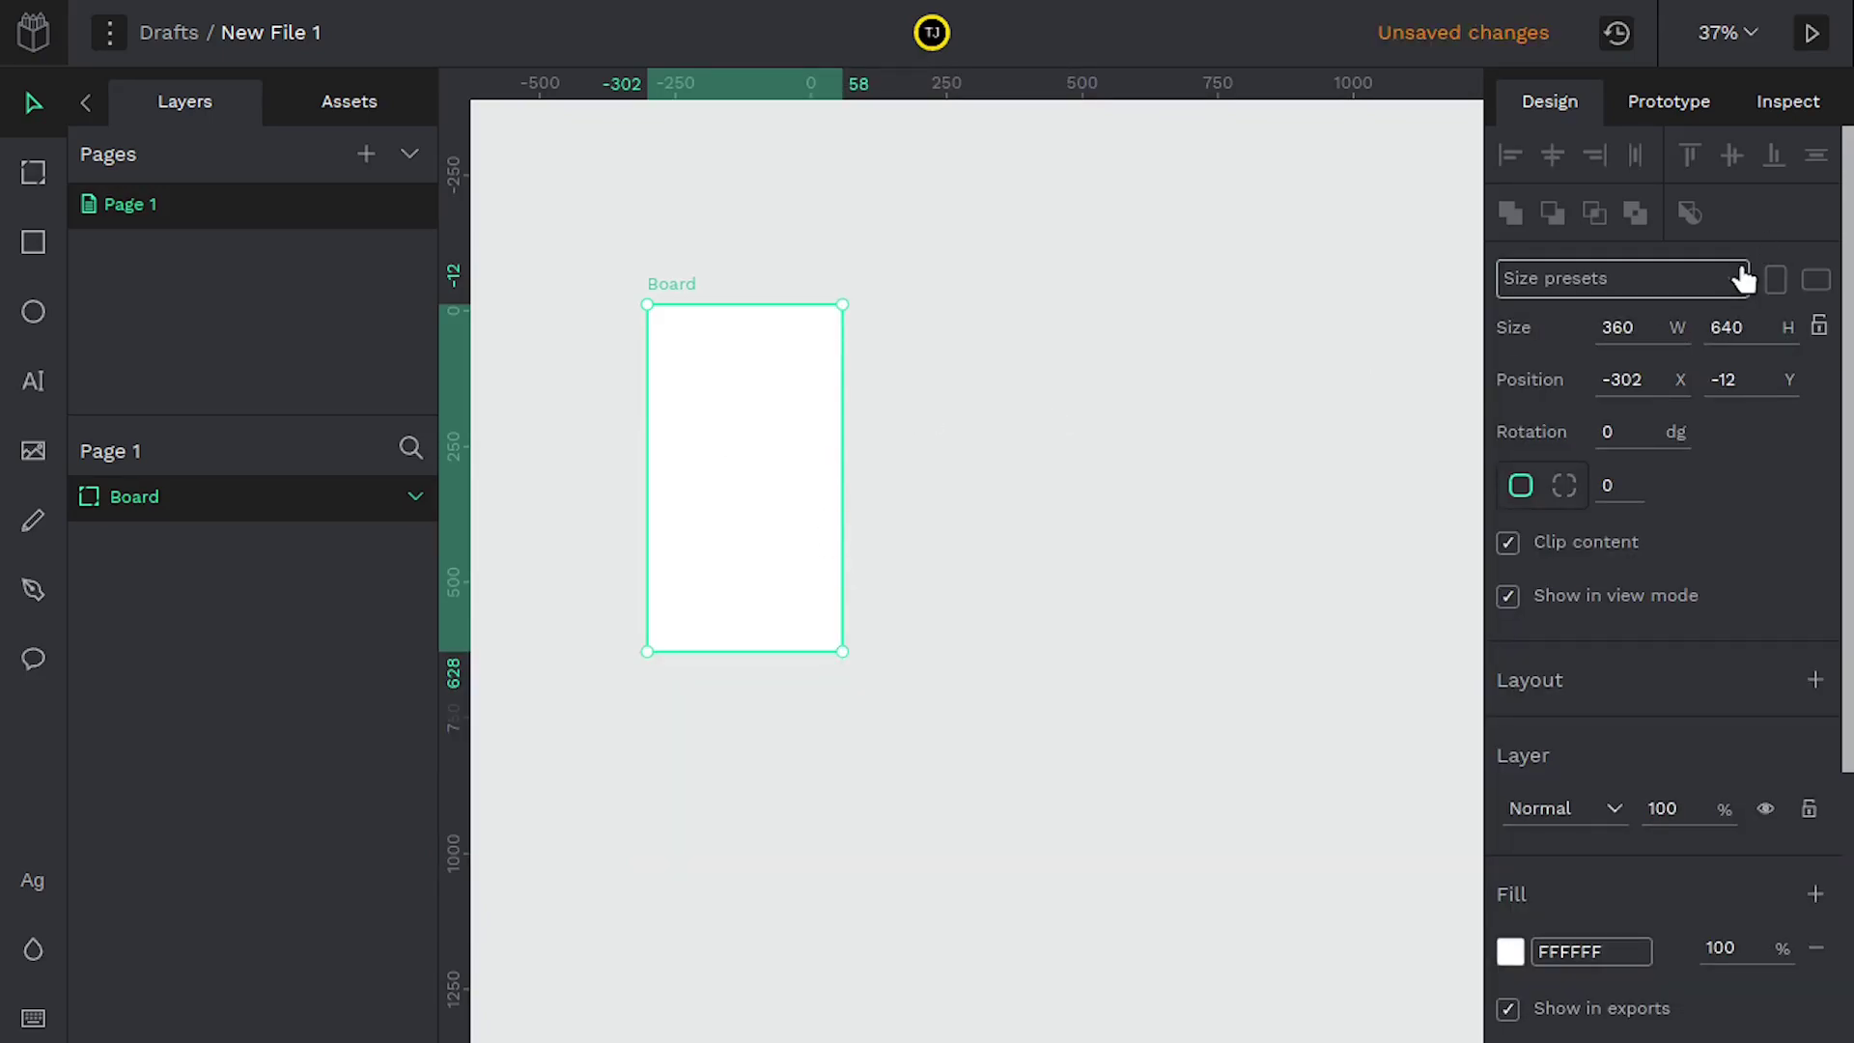
click(1626, 281)
scroll(1642, 521, down, 15)
scroll(1656, 546, up, 3)
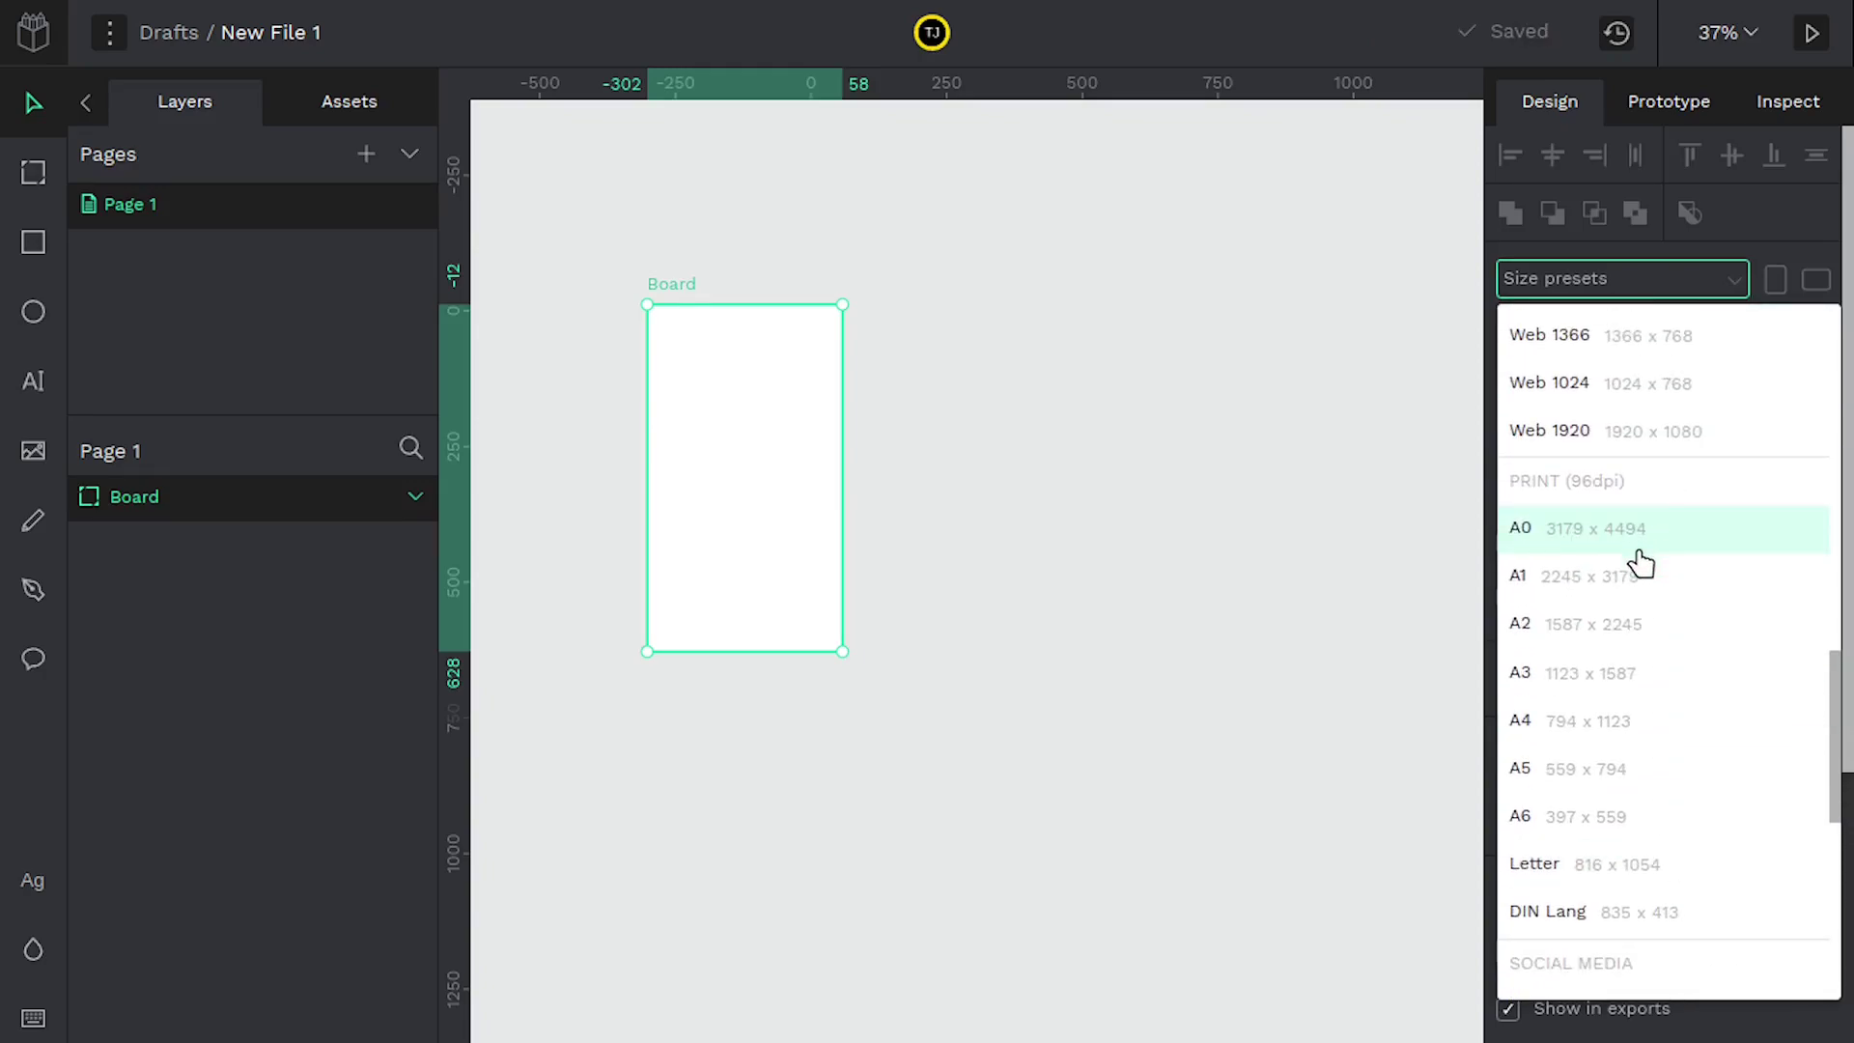
click(1577, 451)
drag(1236, 516, 1018, 467)
drag(791, 418, 775, 338)
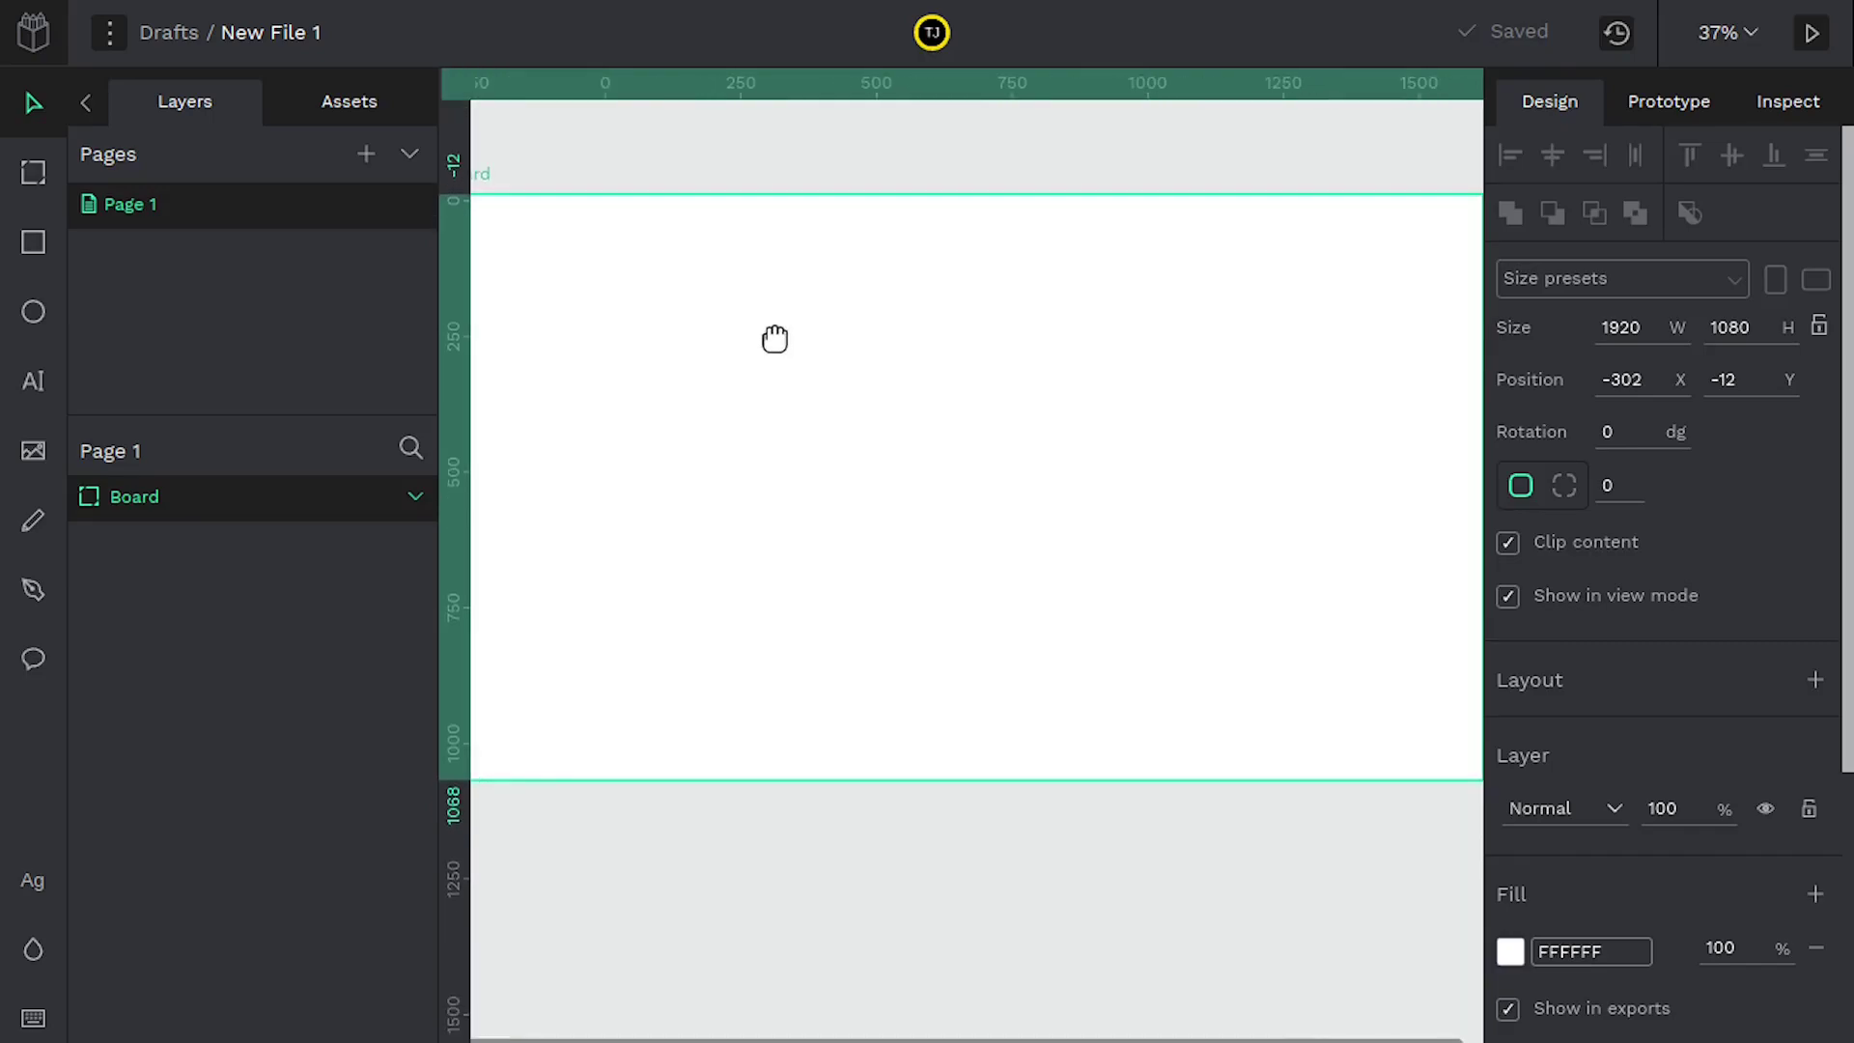
click(1578, 290)
click(982, 410)
Set the board's width to 1290 and height to 720, then reposition it.
drag(801, 345, 939, 405)
drag(580, 248, 961, 418)
drag(1262, 537, 923, 503)
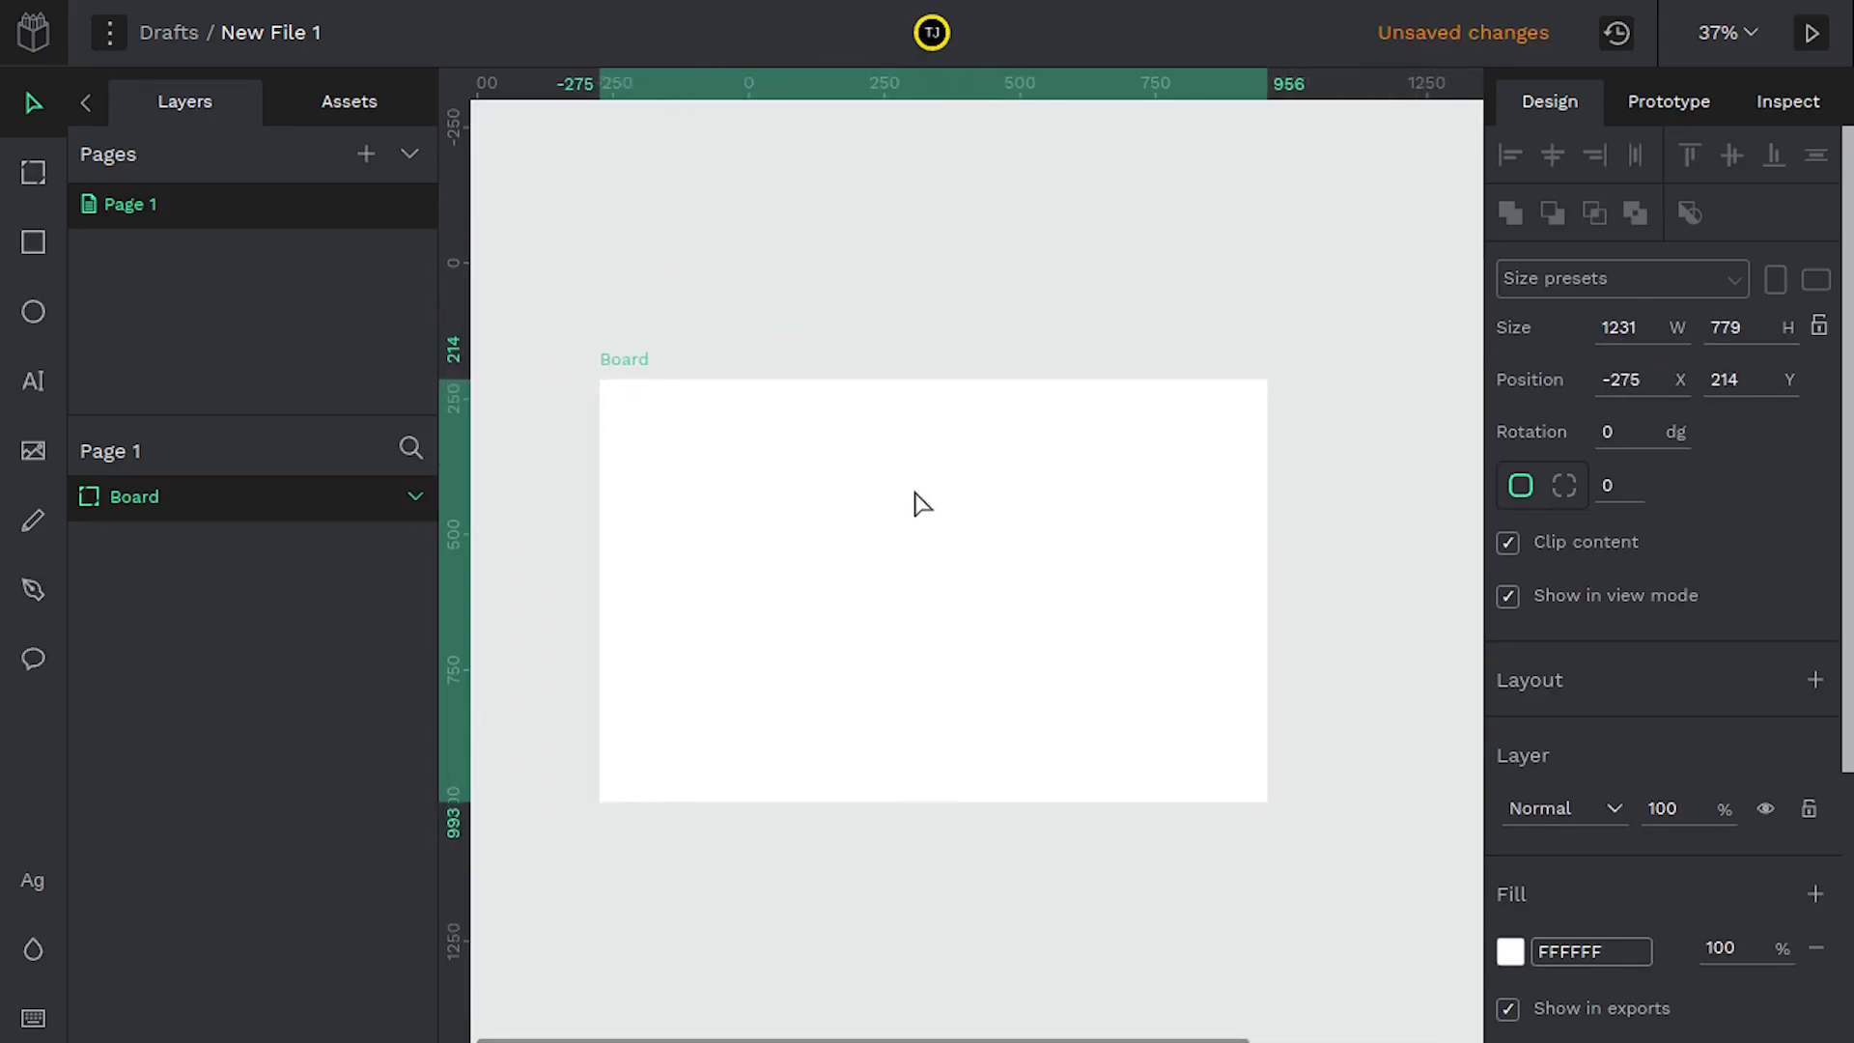
click(1629, 326)
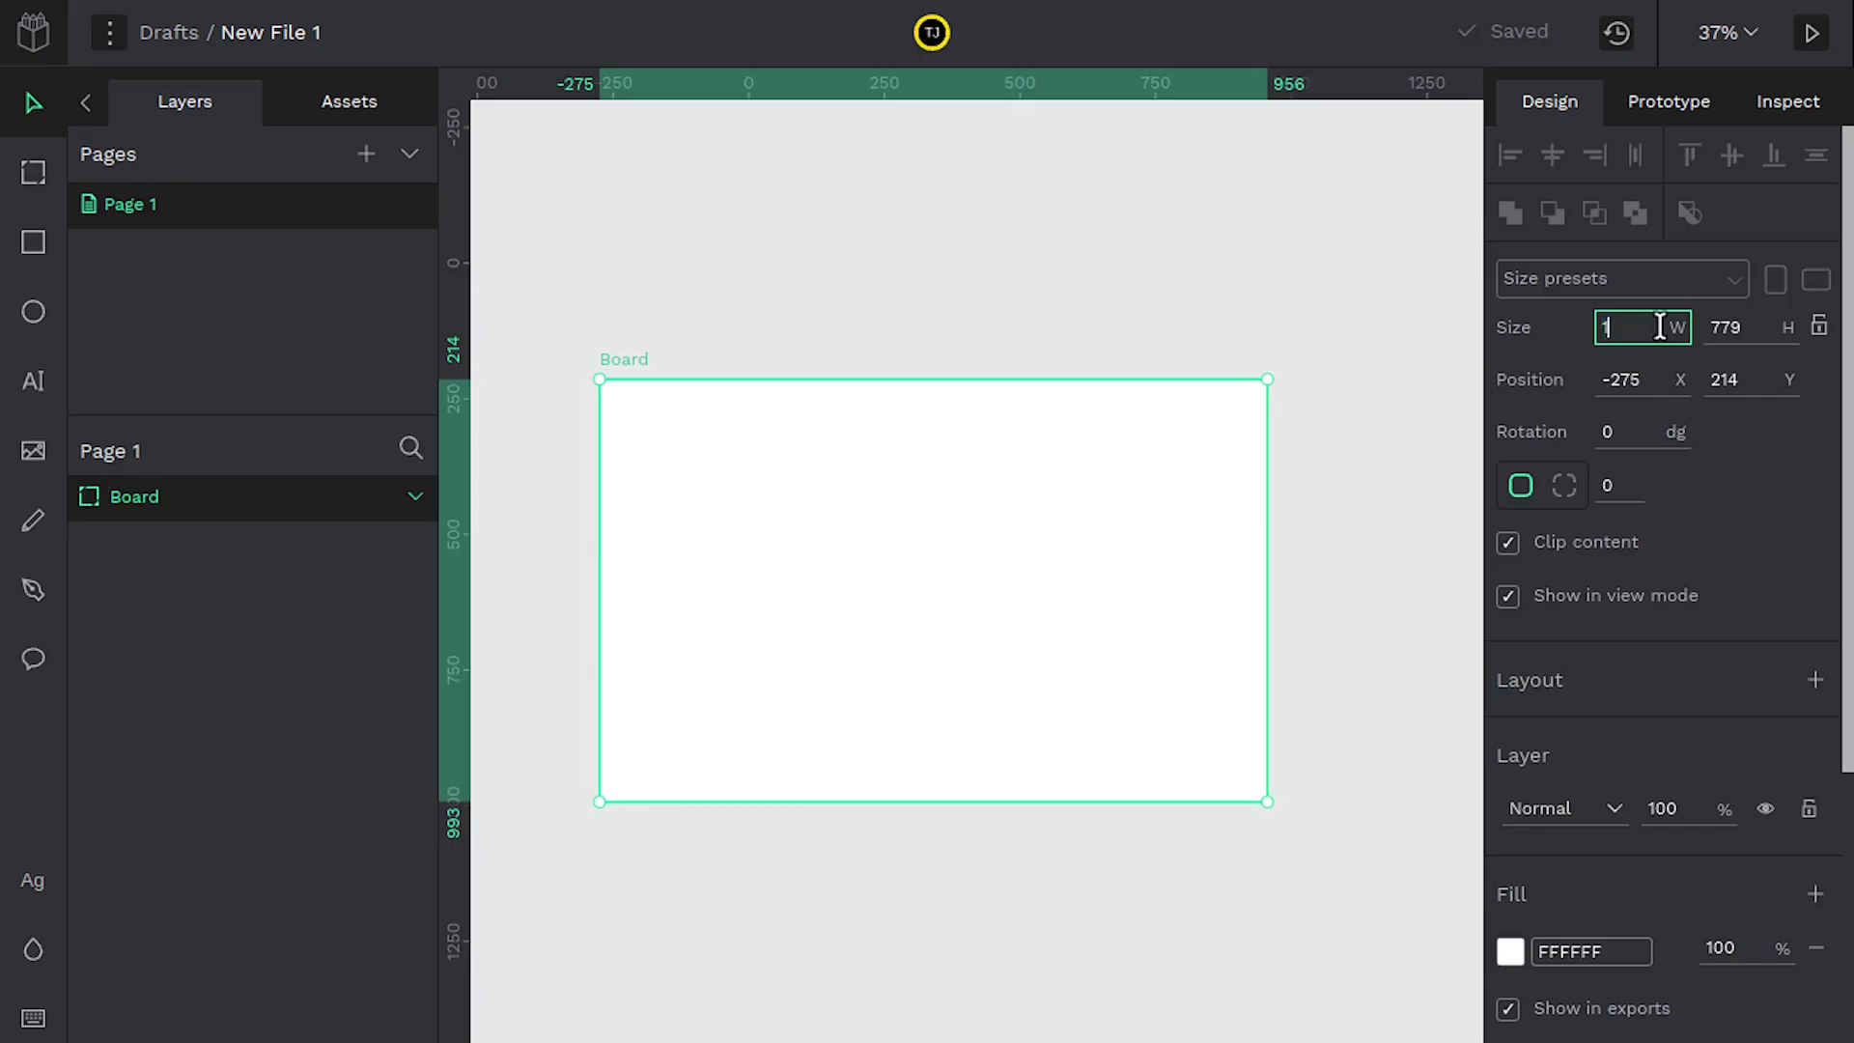
click(1767, 328)
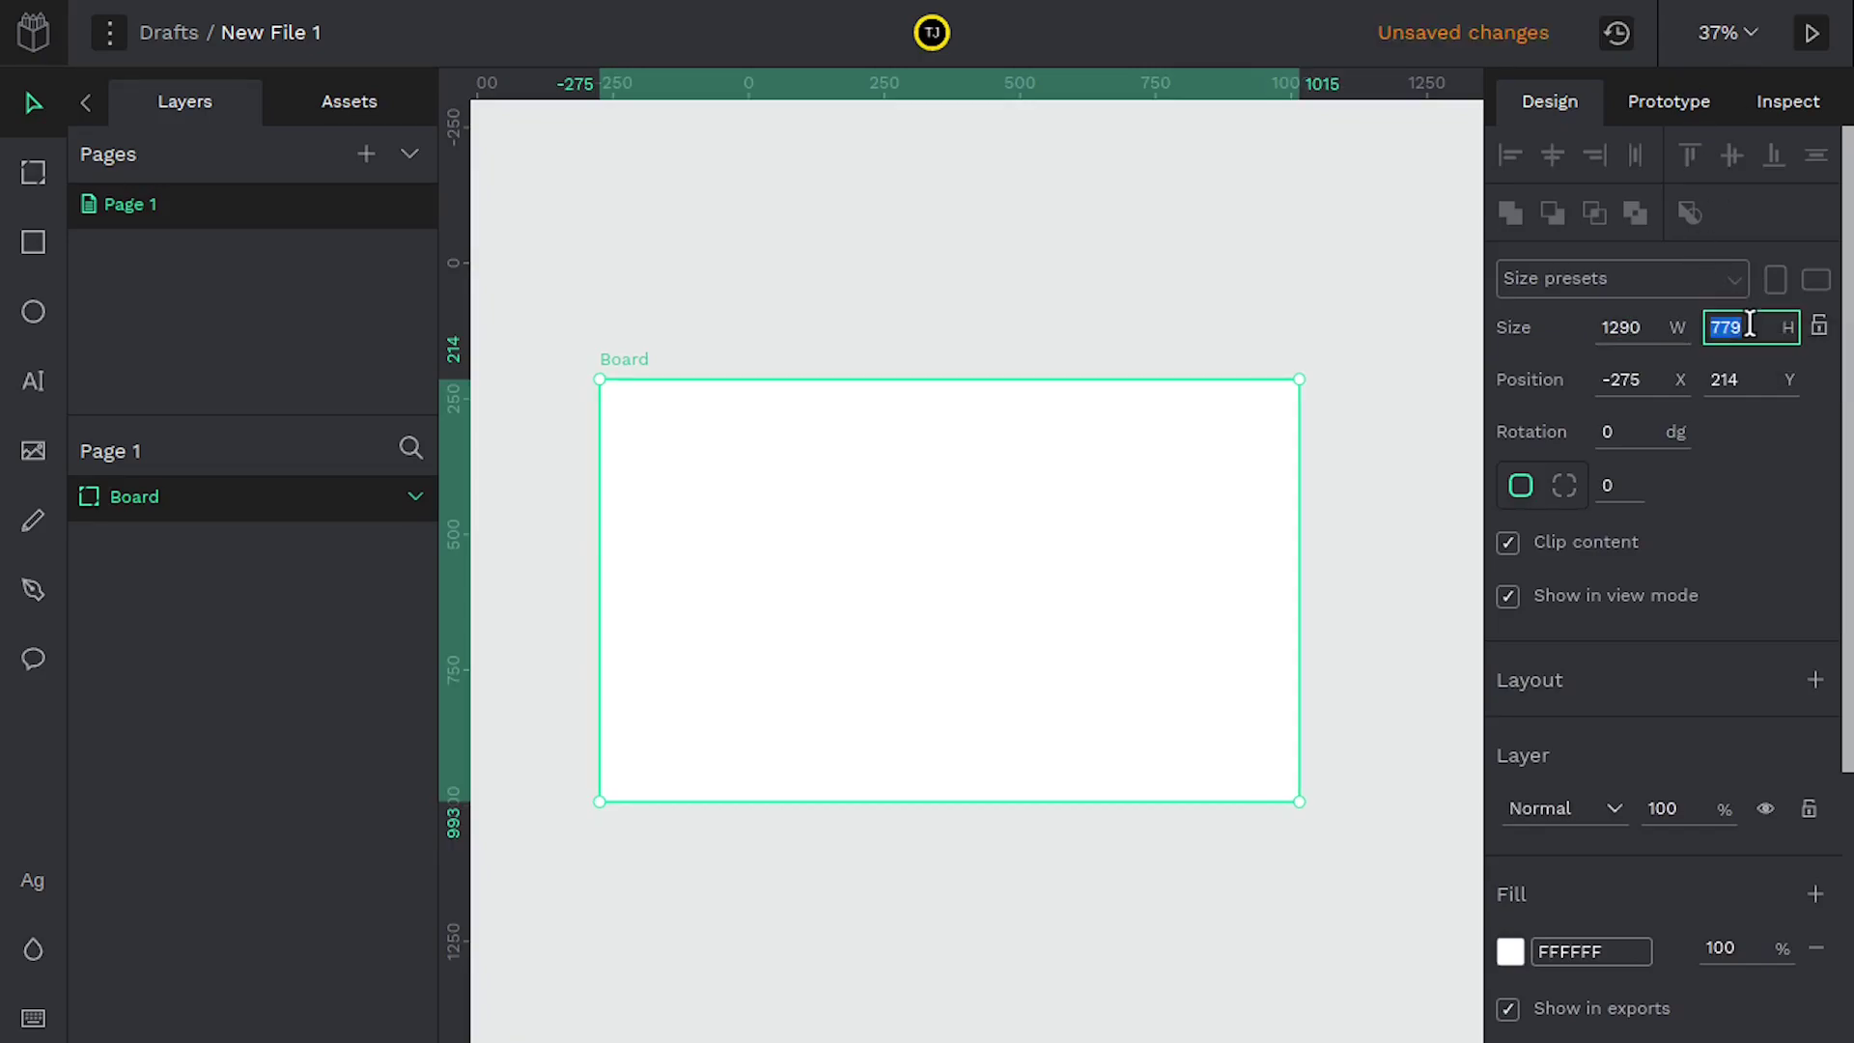
text(720)
key(Return)
drag(920, 538, 882, 519)
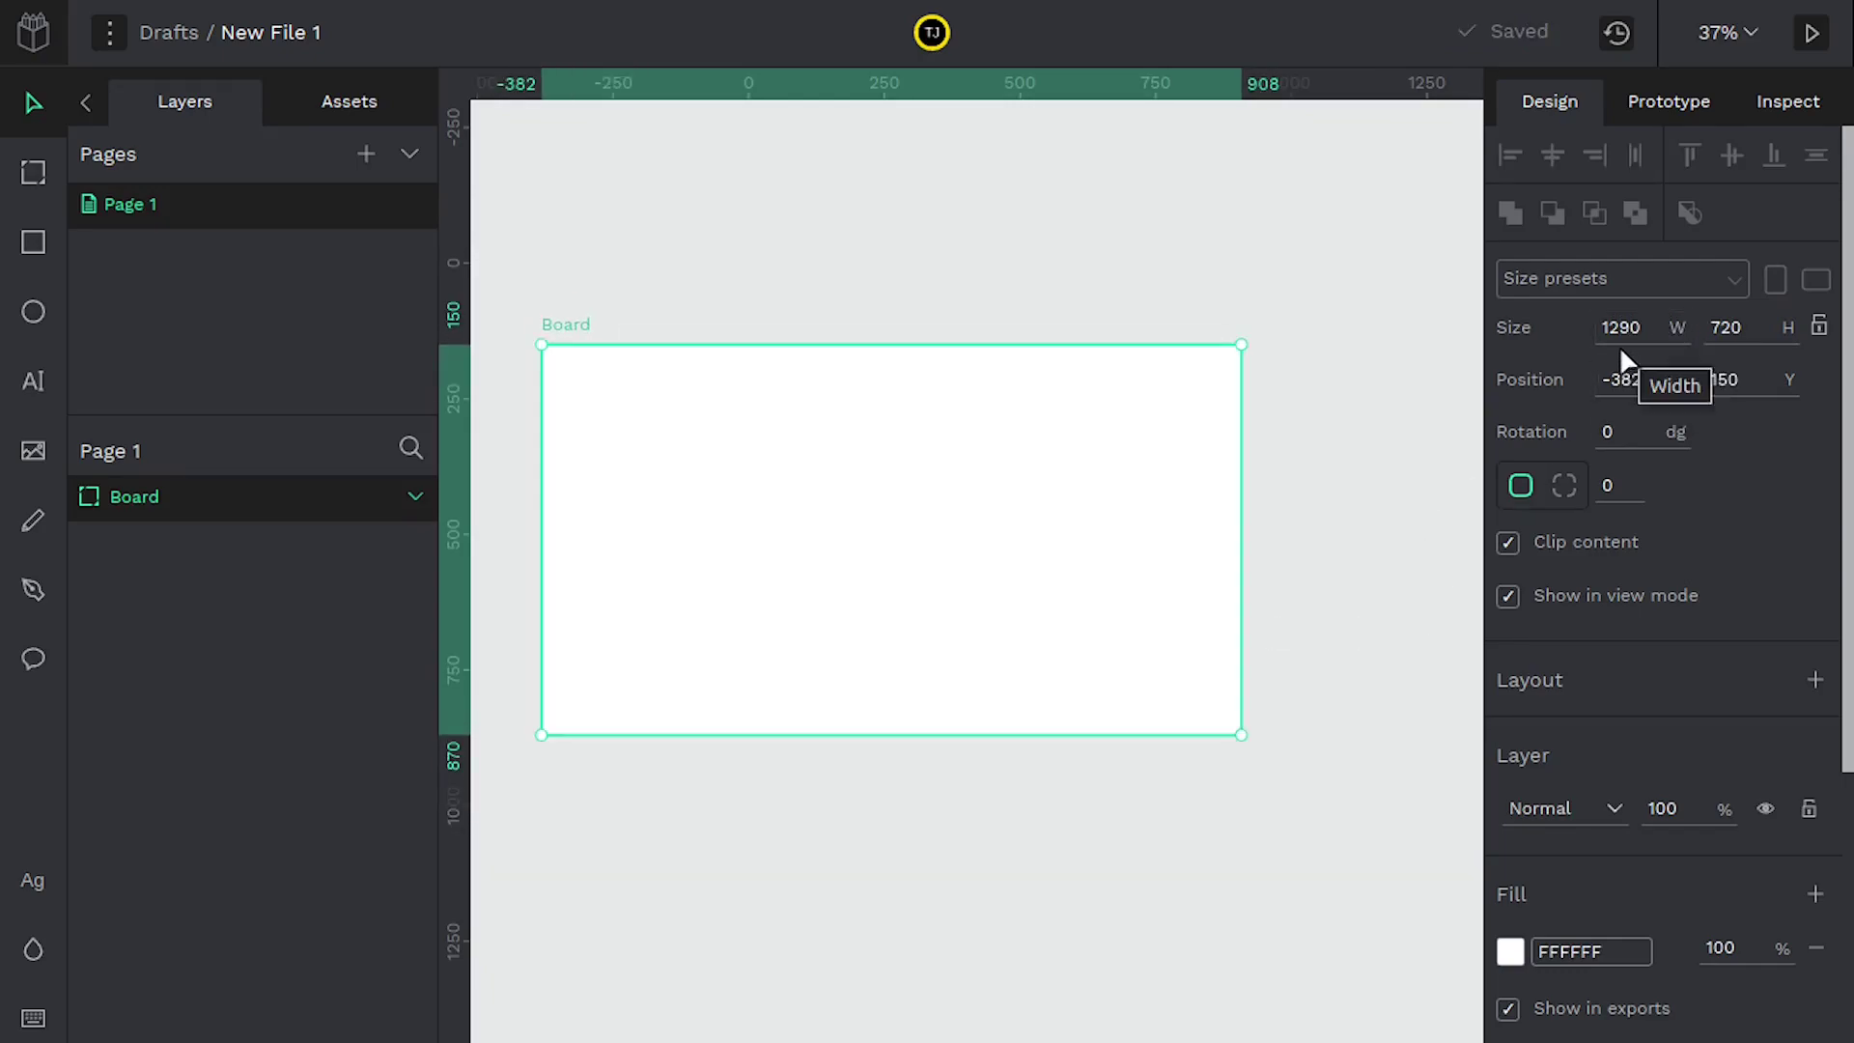
Resize the board to the Mobile 360 × 640 preset.
click(1552, 281)
scroll(1627, 719, down, 3)
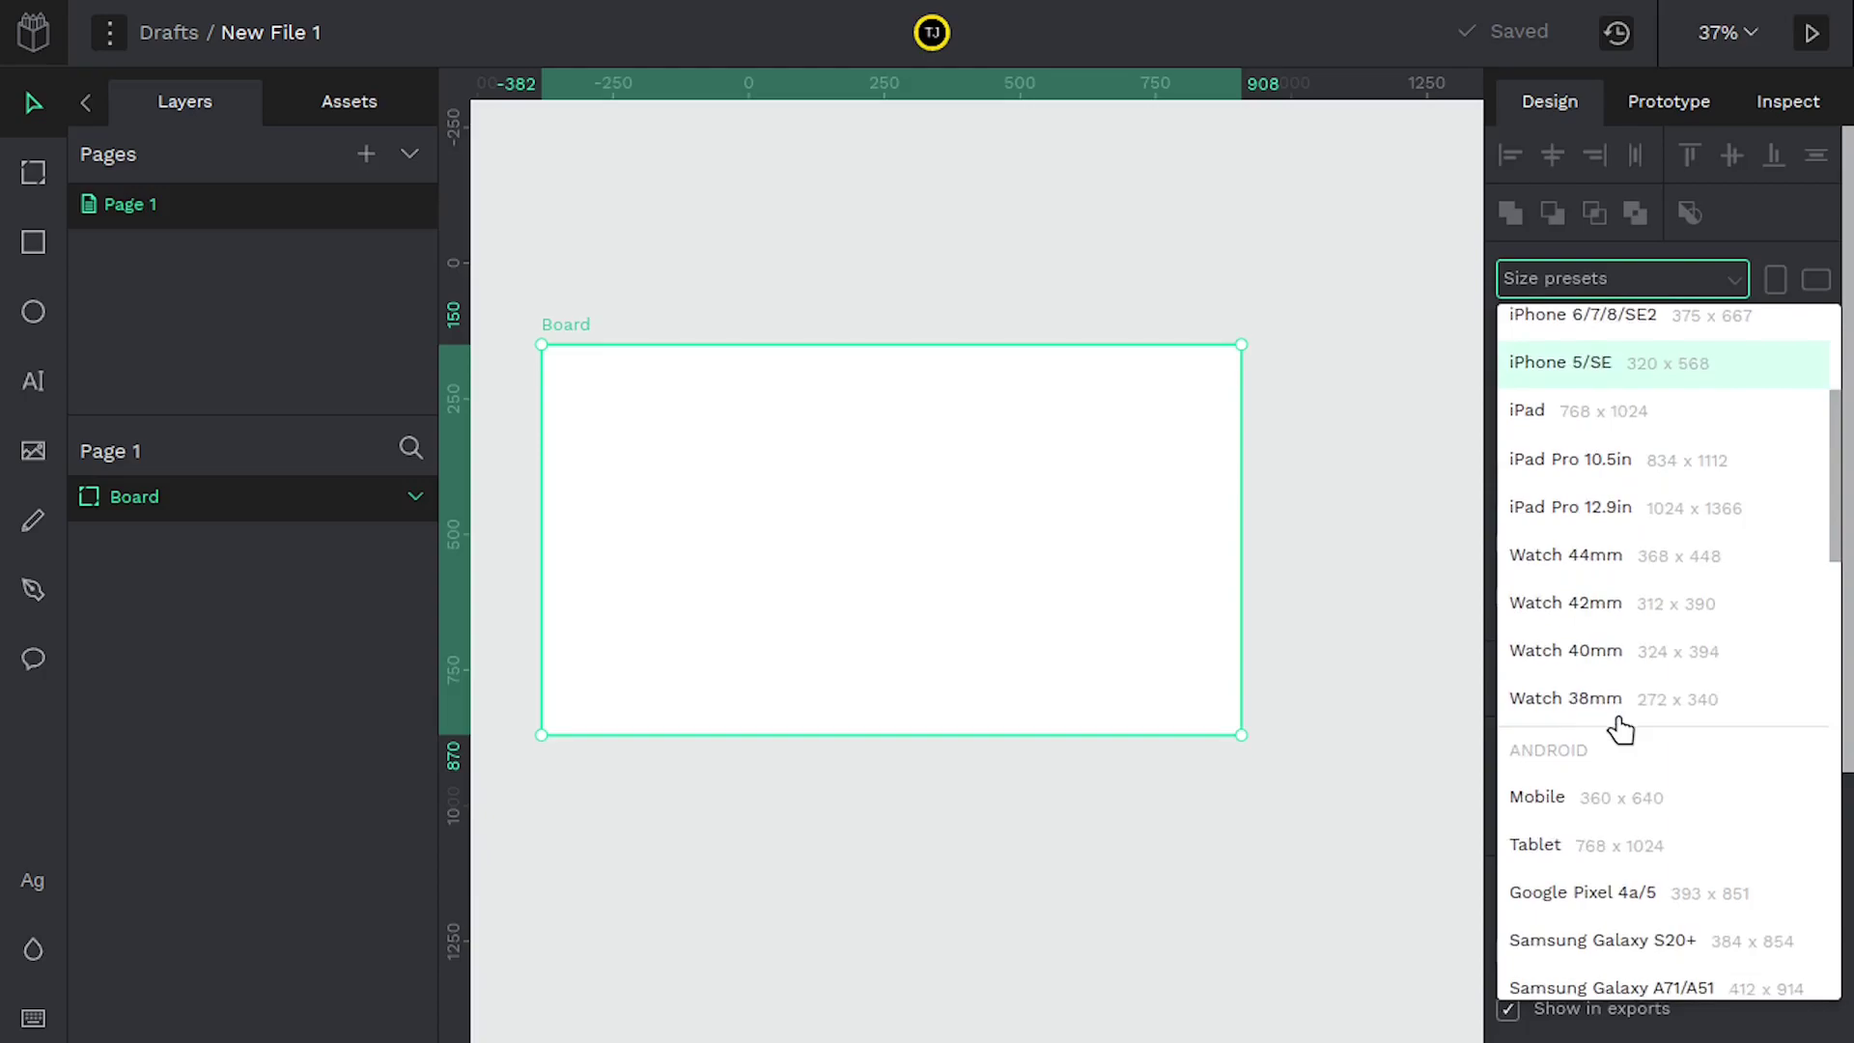
click(1545, 807)
drag(689, 512, 721, 537)
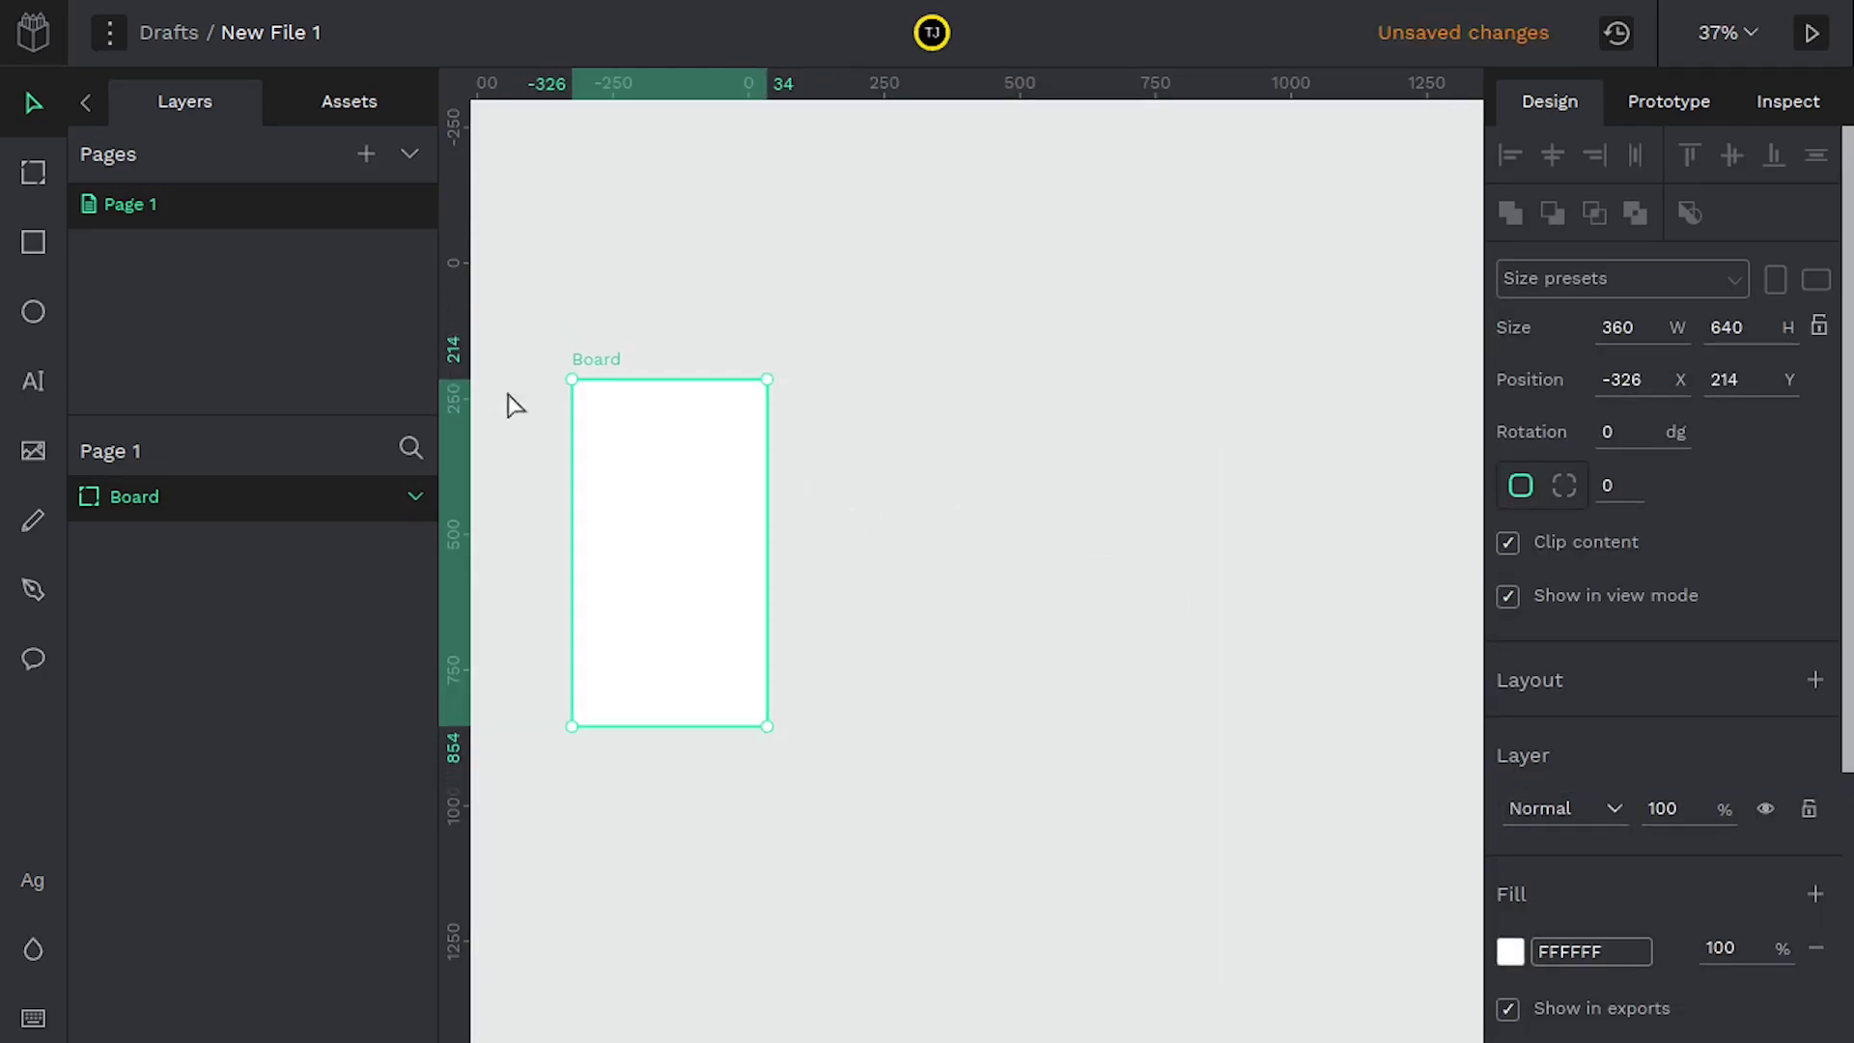
Add a second Mobile 360 × 640 board and duplicate the first to make a third alongside.
click(31, 174)
drag(832, 412, 962, 625)
click(1591, 280)
scroll(1593, 761, down, 3)
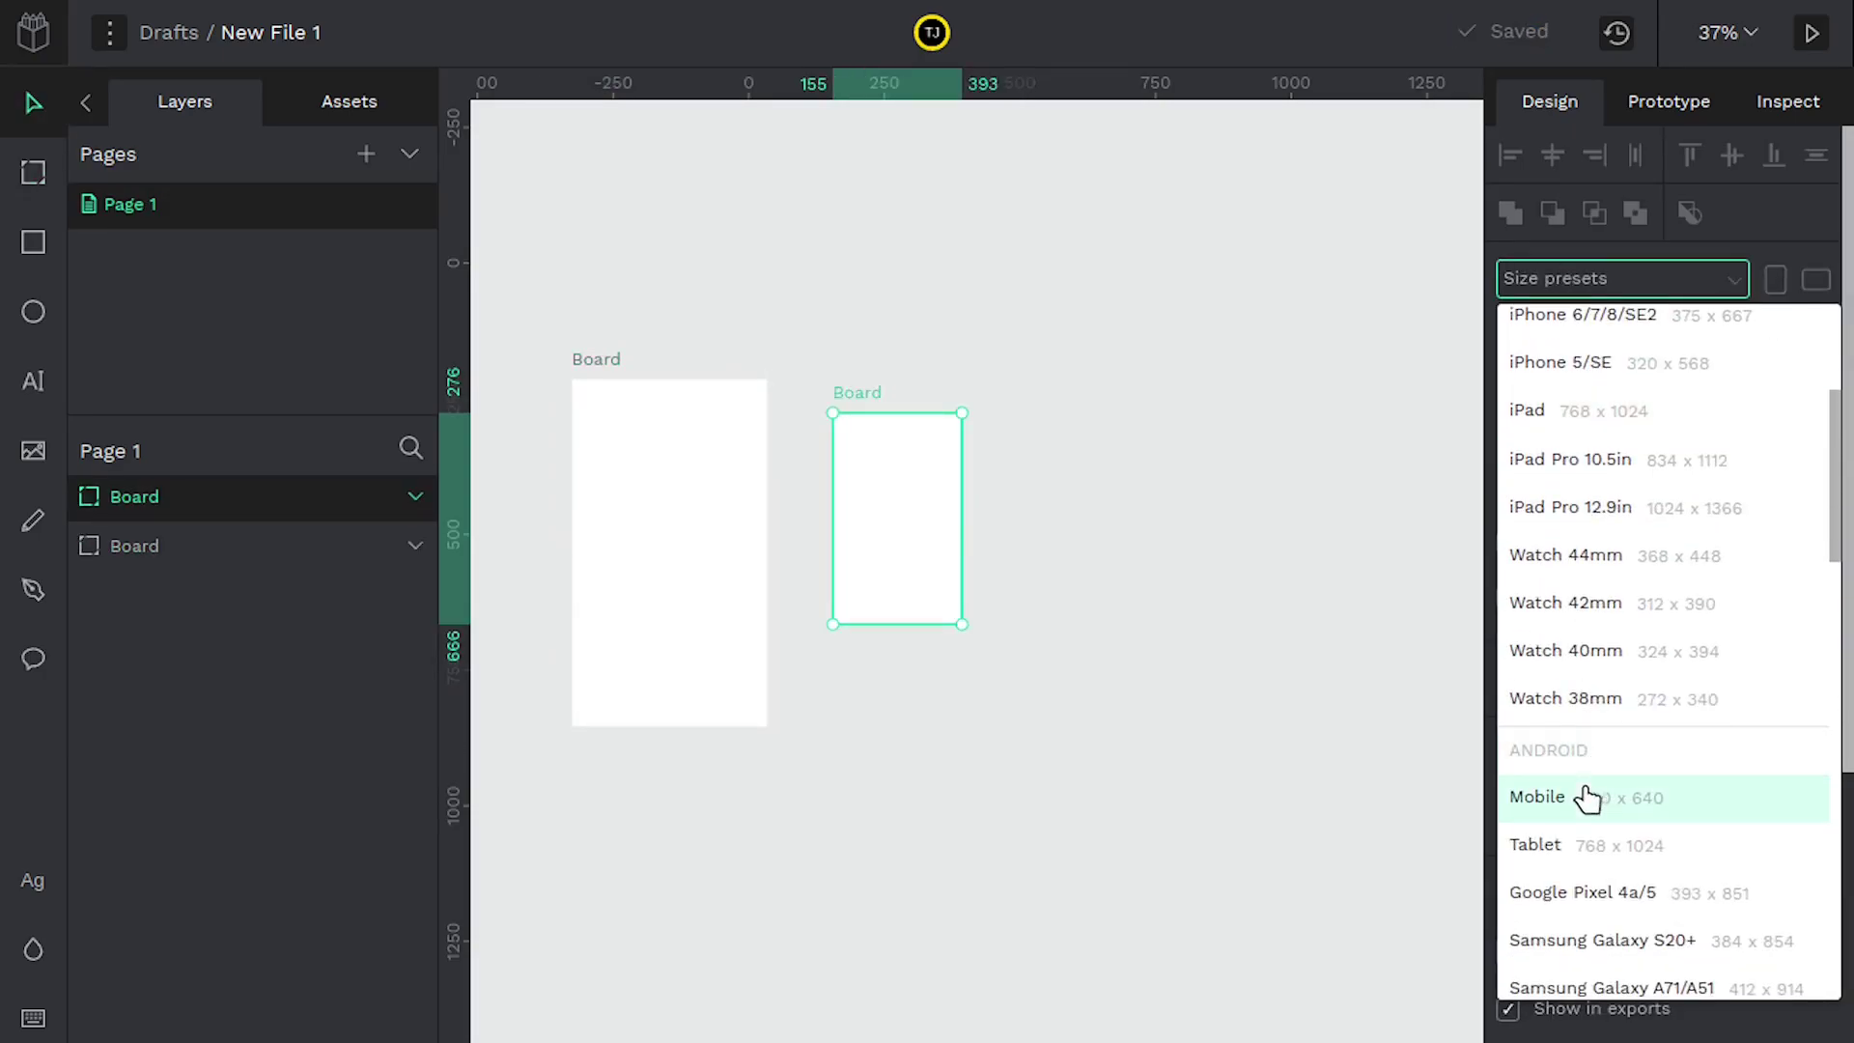
click(1591, 802)
drag(928, 589, 912, 550)
right_click(699, 543)
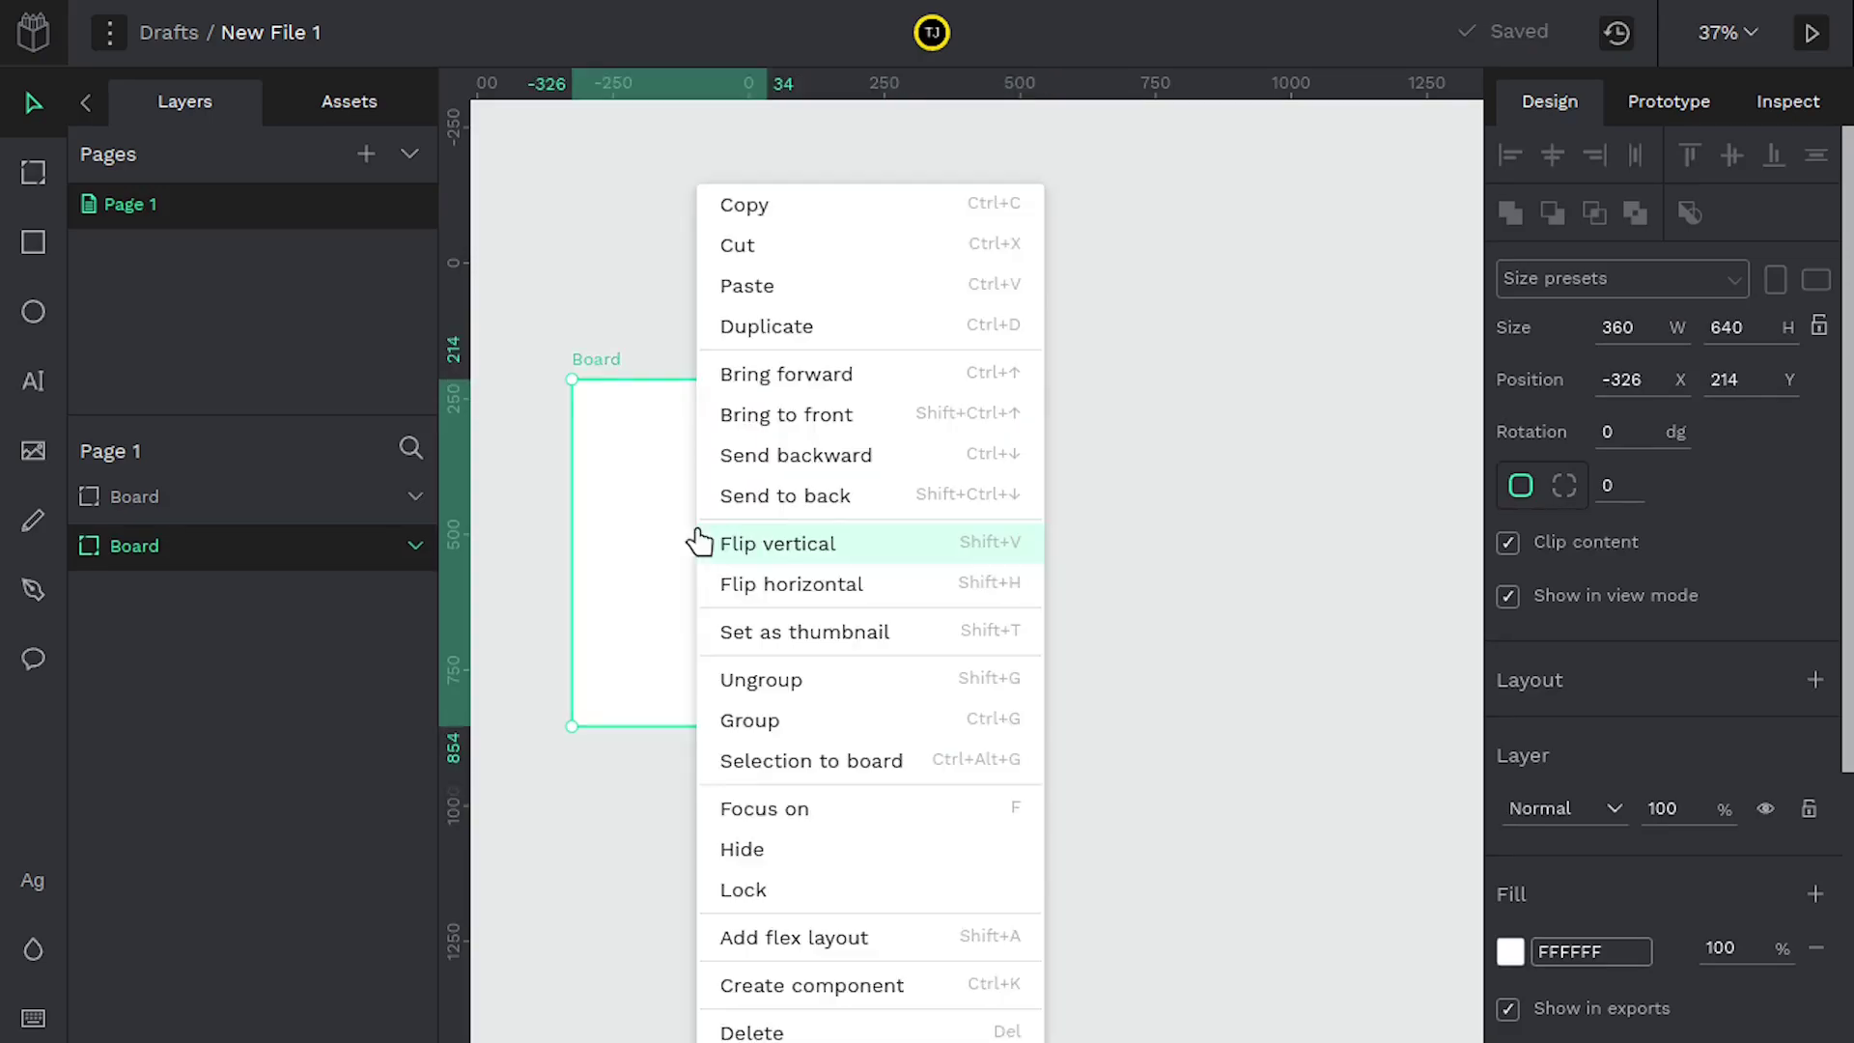
click(751, 328)
drag(654, 571, 1141, 570)
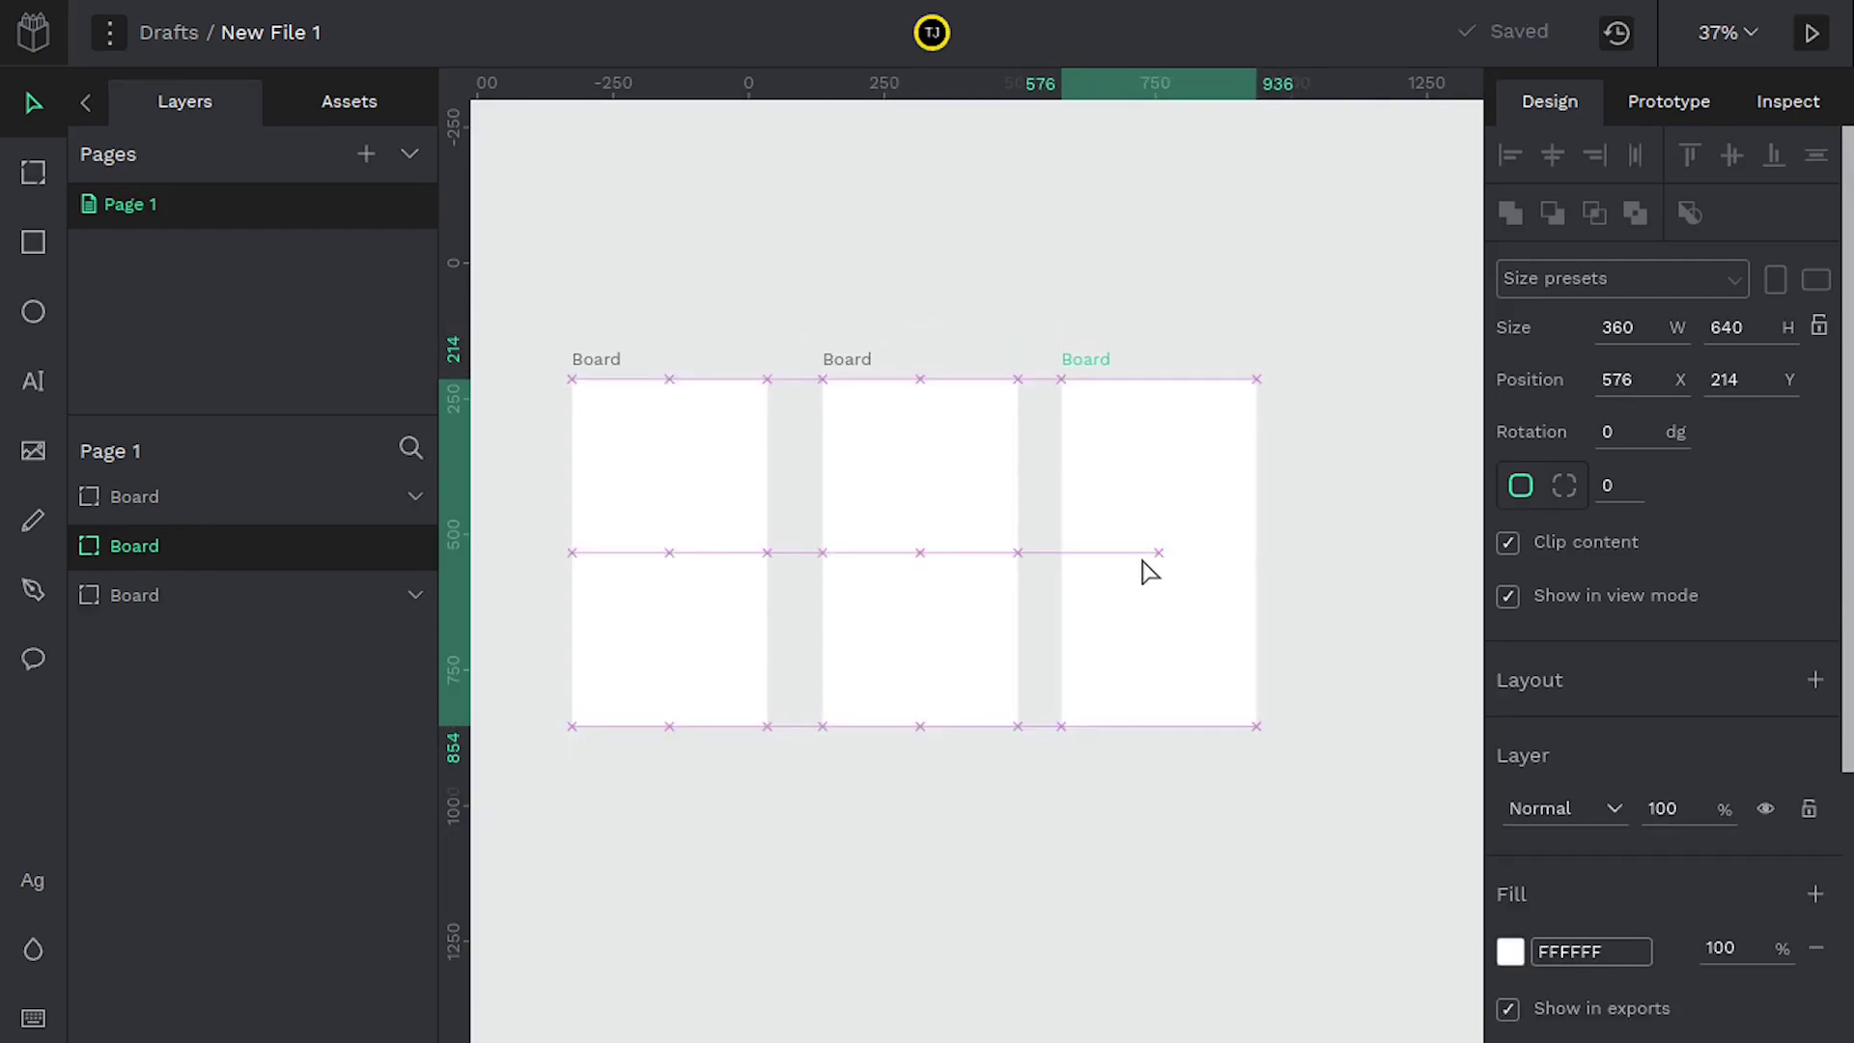
Rename the boards Login, Settings and Welcome from left, right and middle.
click(207, 504)
click(160, 547)
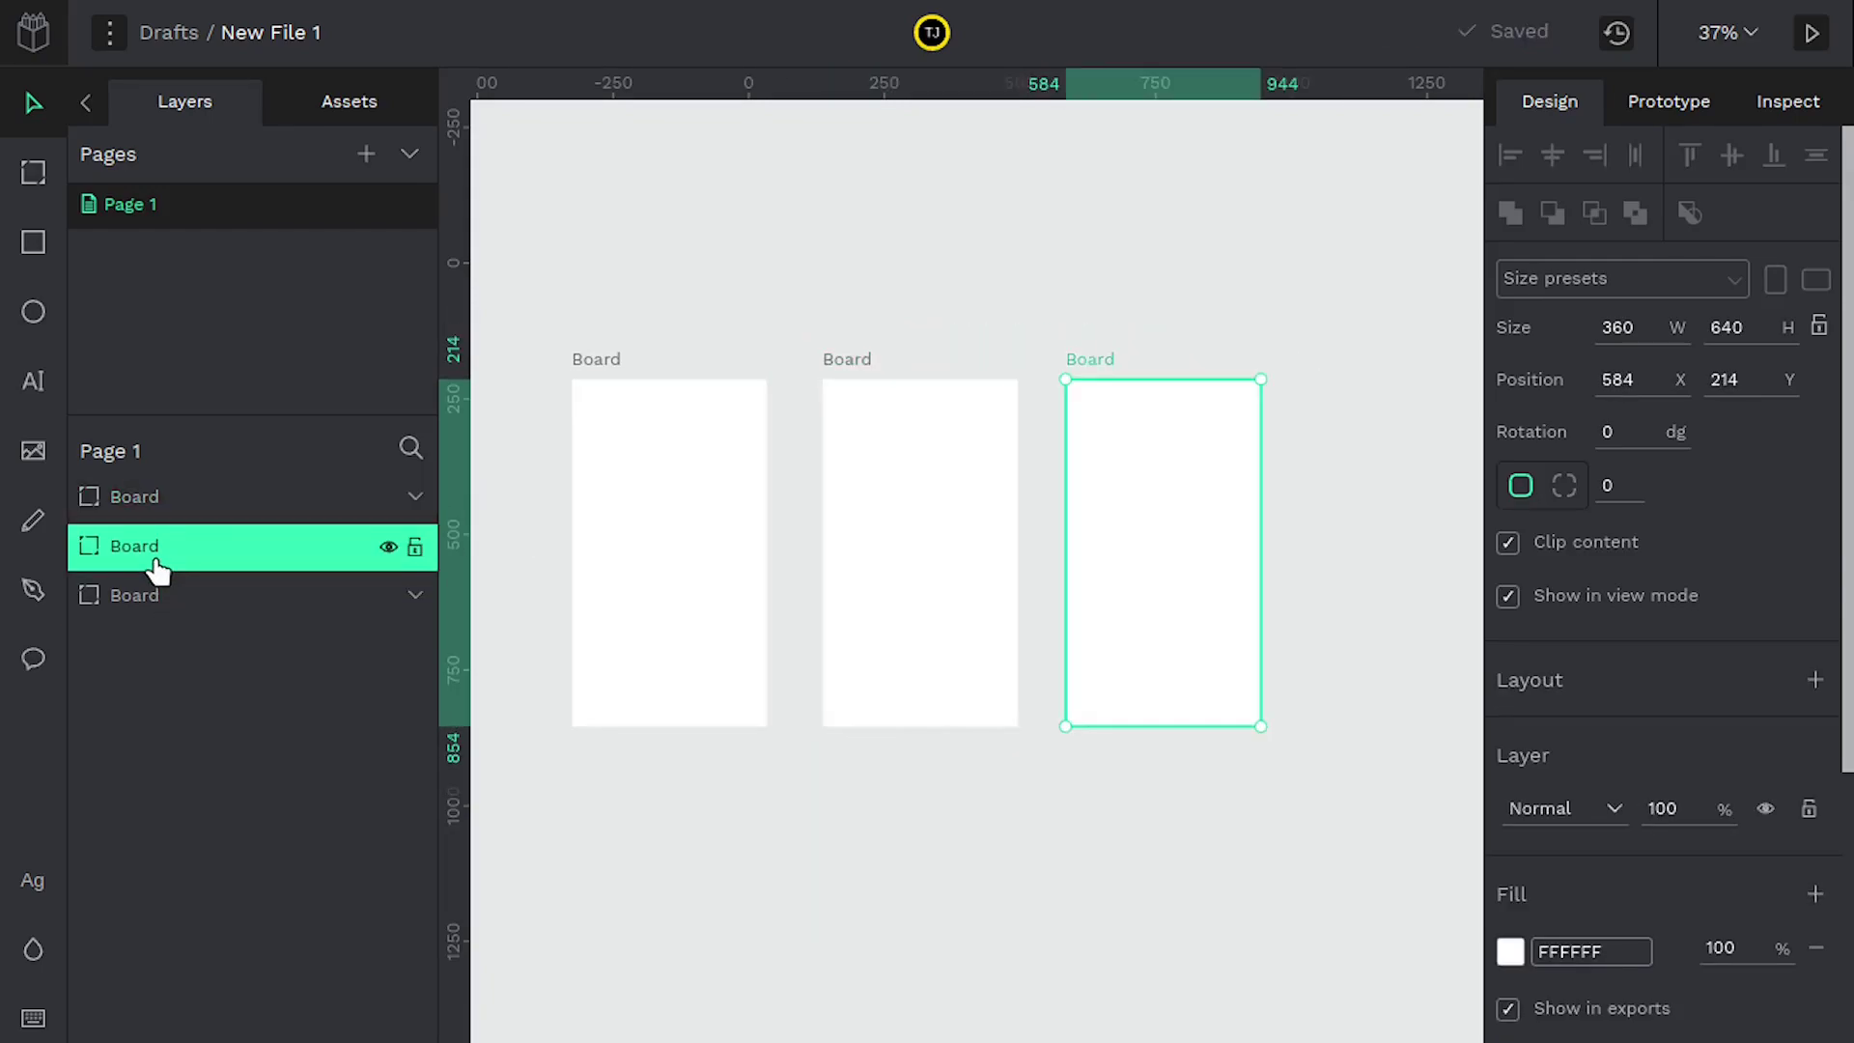
click(160, 595)
double_click(166, 595)
text(Login)
click(142, 547)
double_click(143, 546)
text(Settingt)
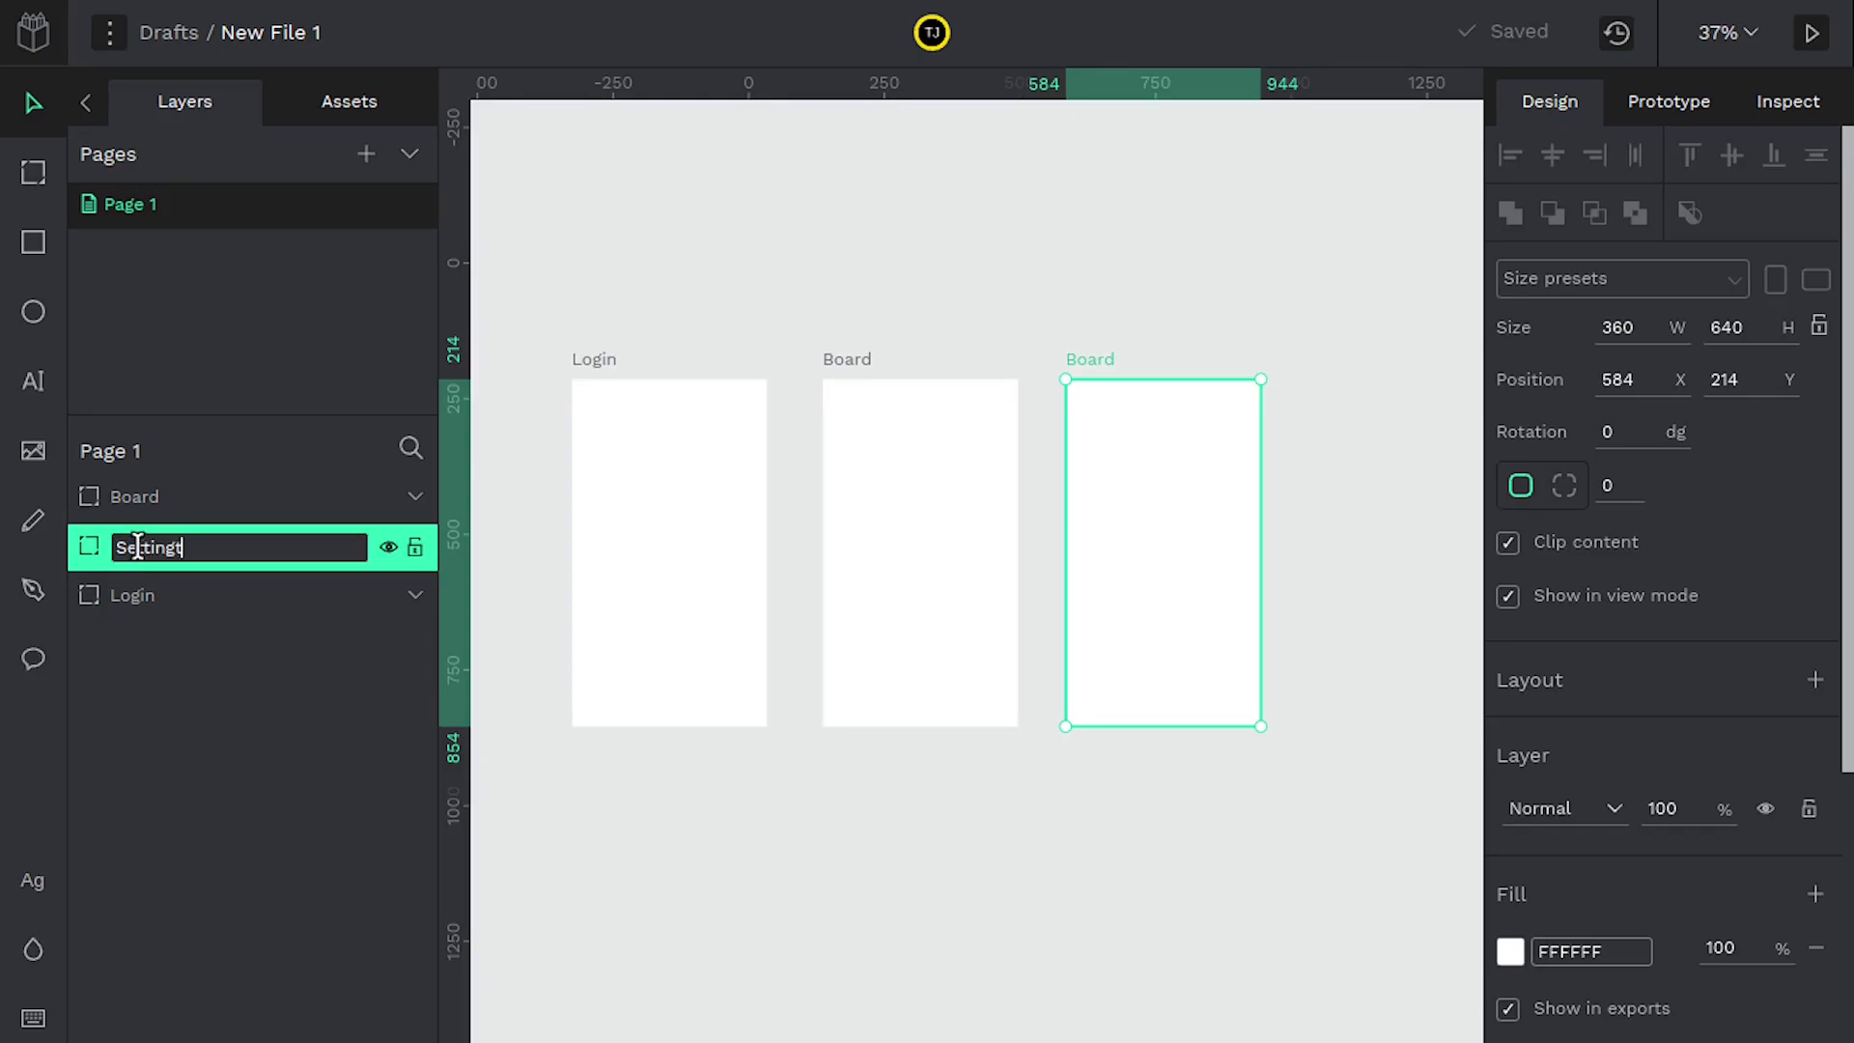
click(150, 496)
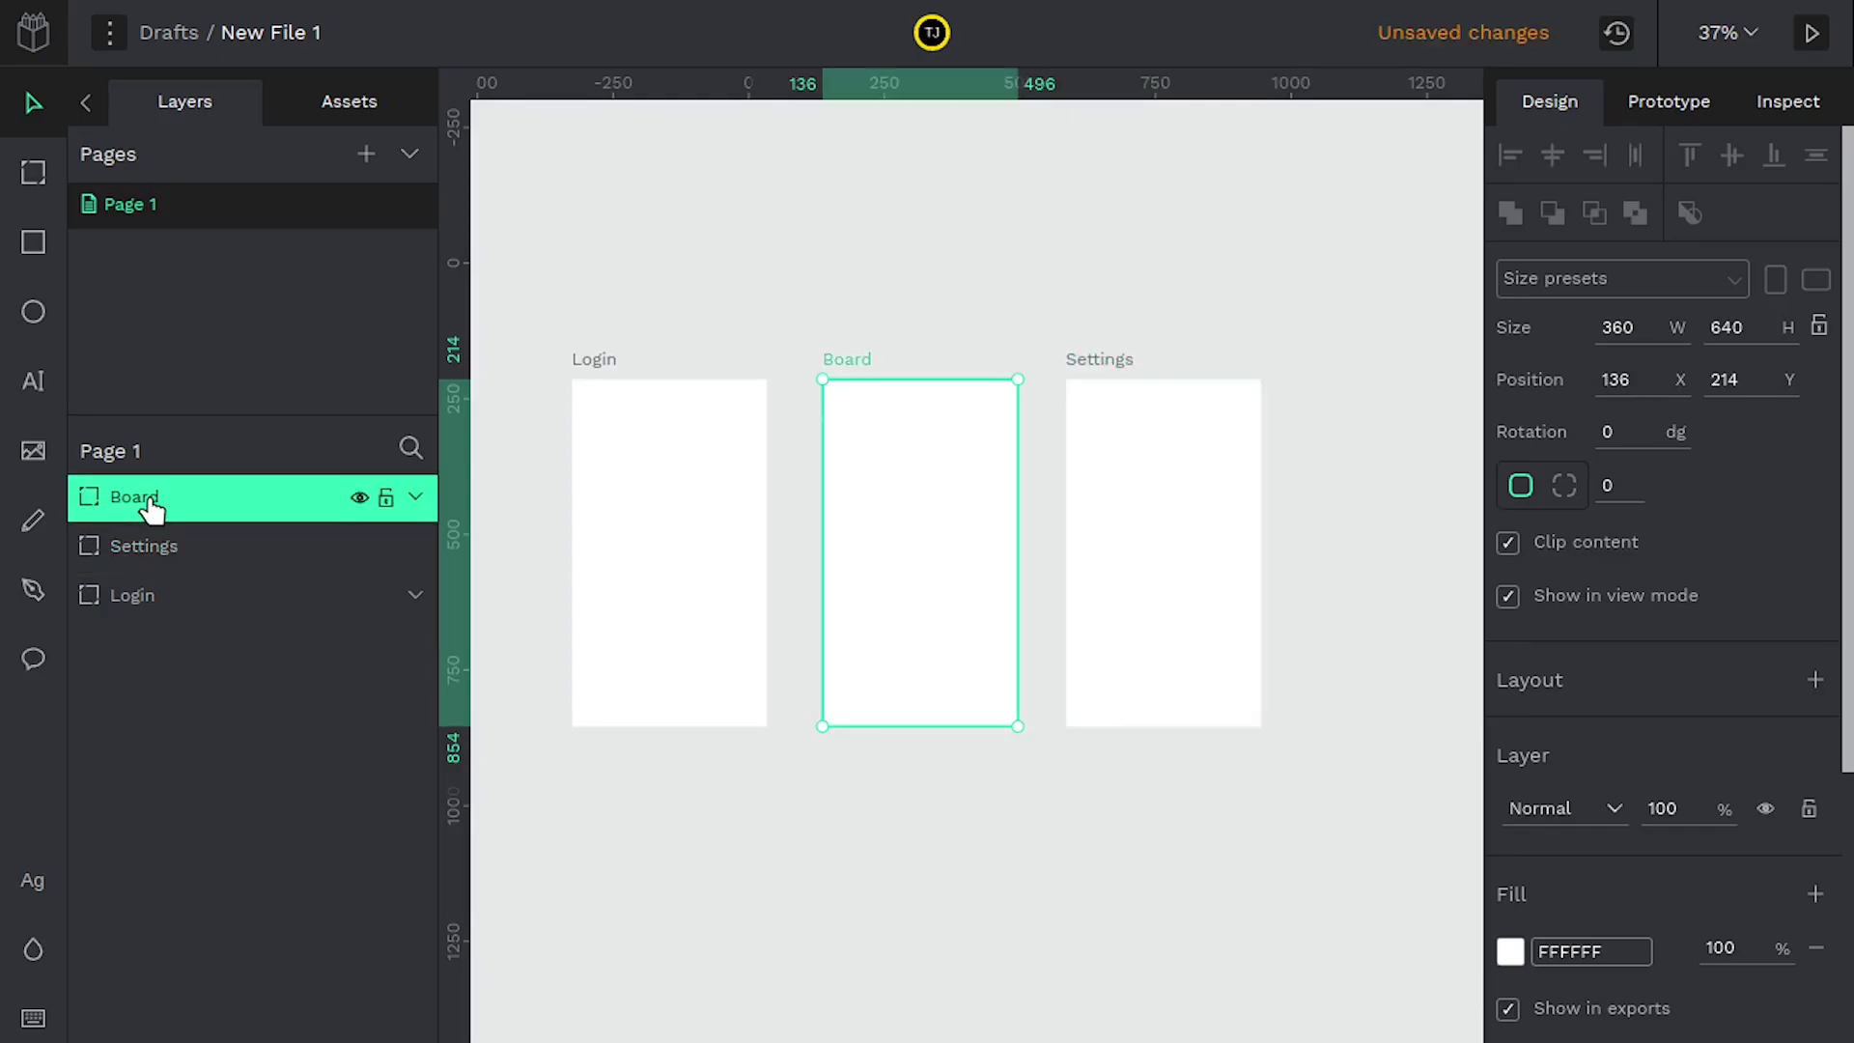
double_click(150, 496)
text(W)
text(elconm)
text(me)
Confirm the Welcome name, then draw a button rectangle labelled 'Login' inside the Login board.
key(Return)
click(731, 809)
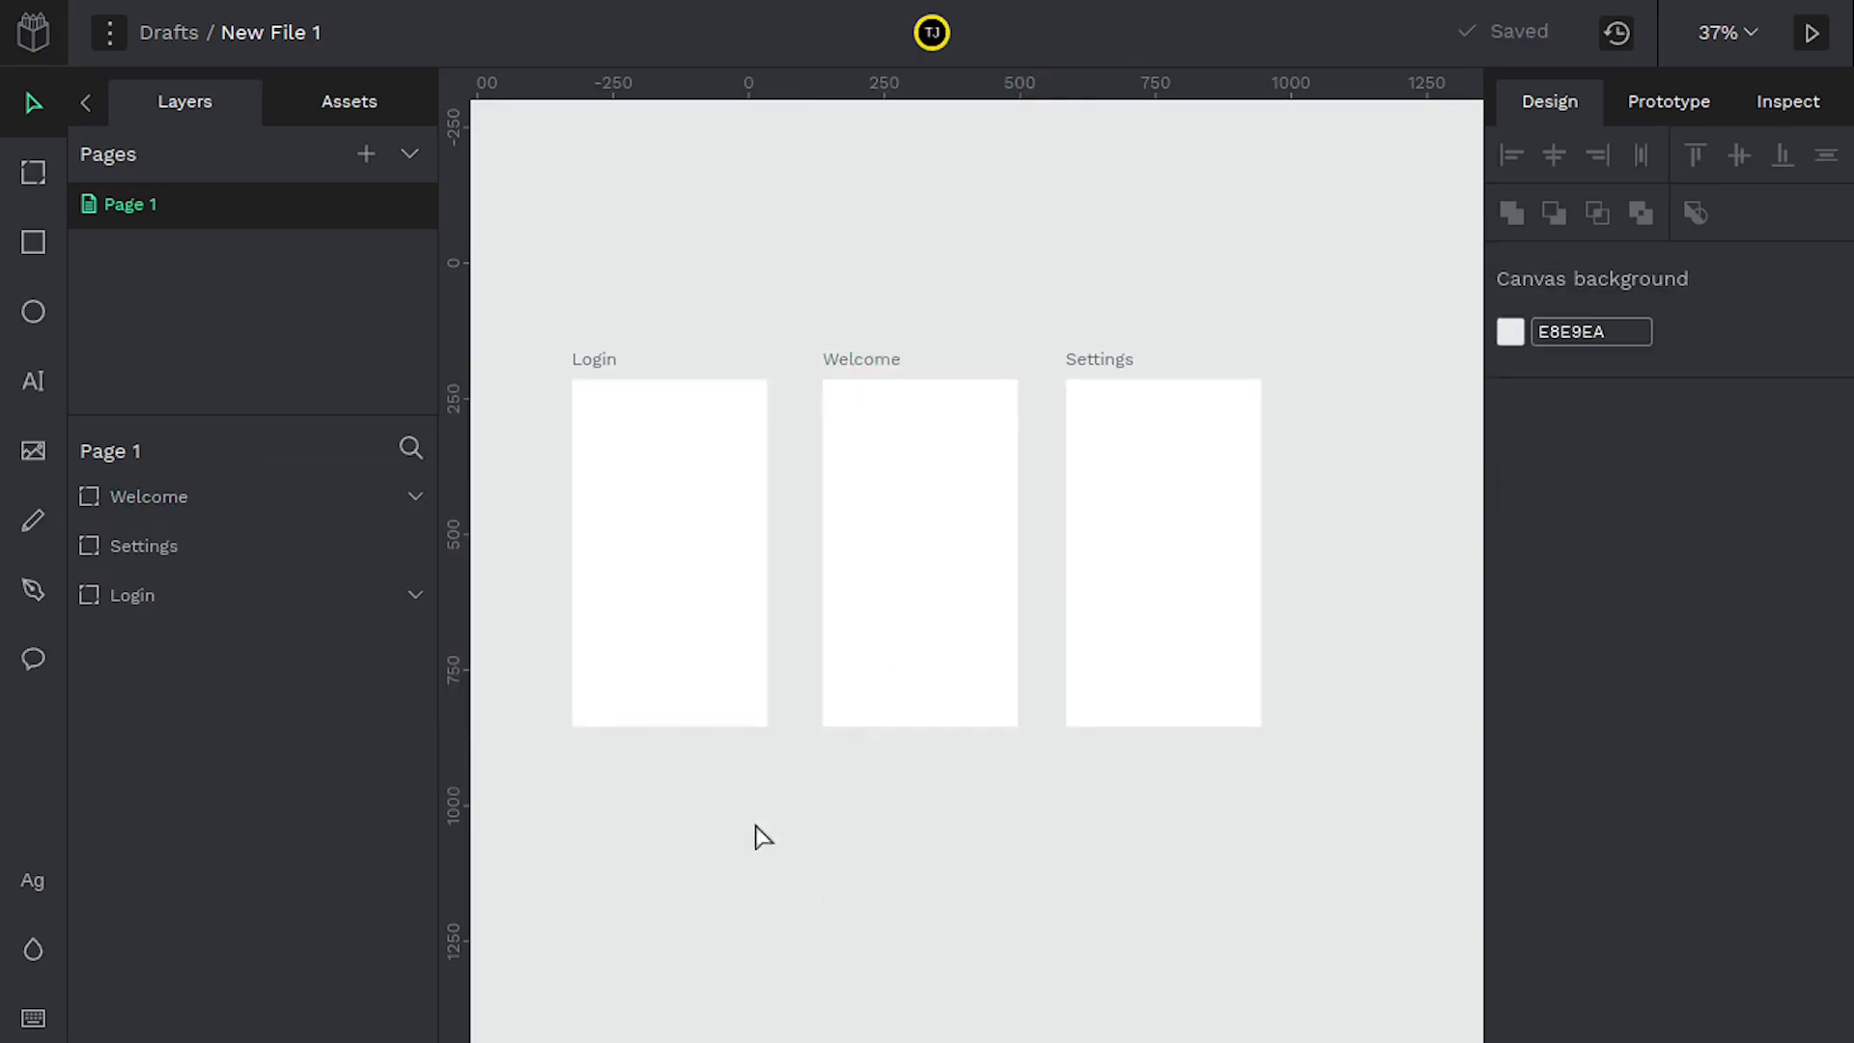
click(620, 544)
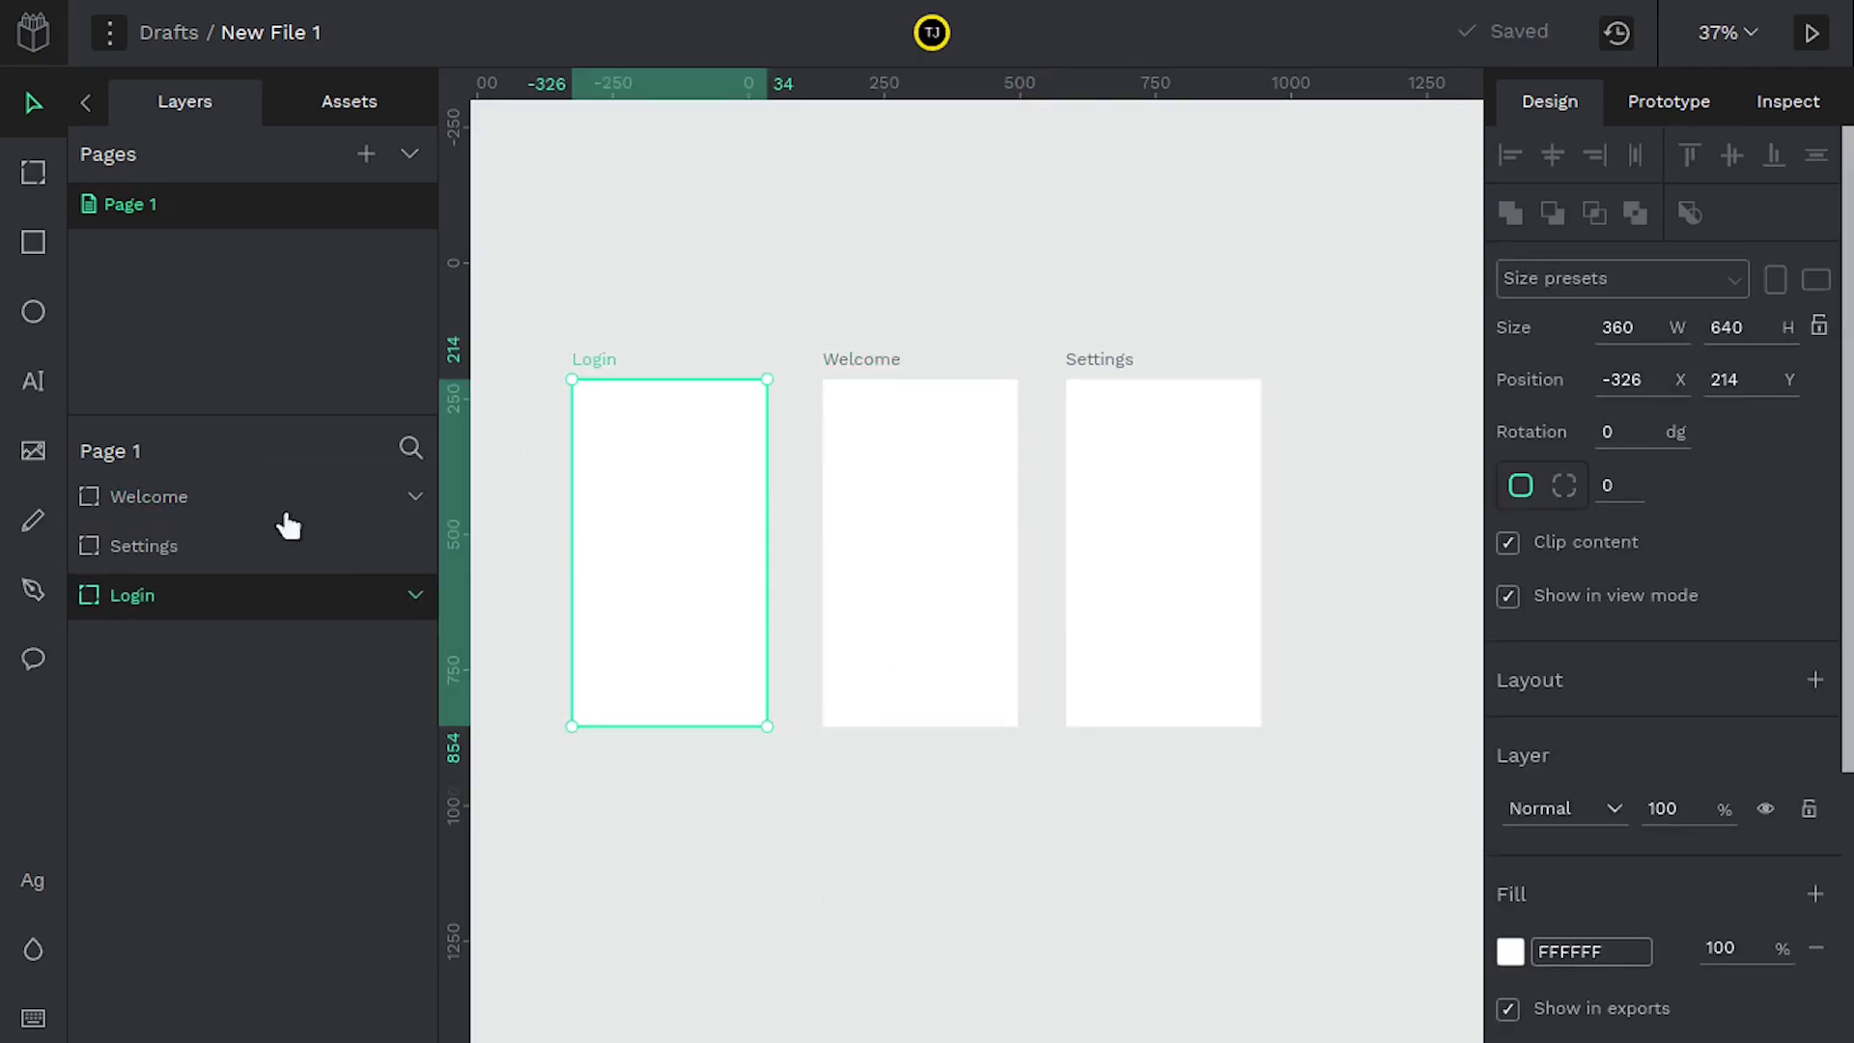
click(33, 242)
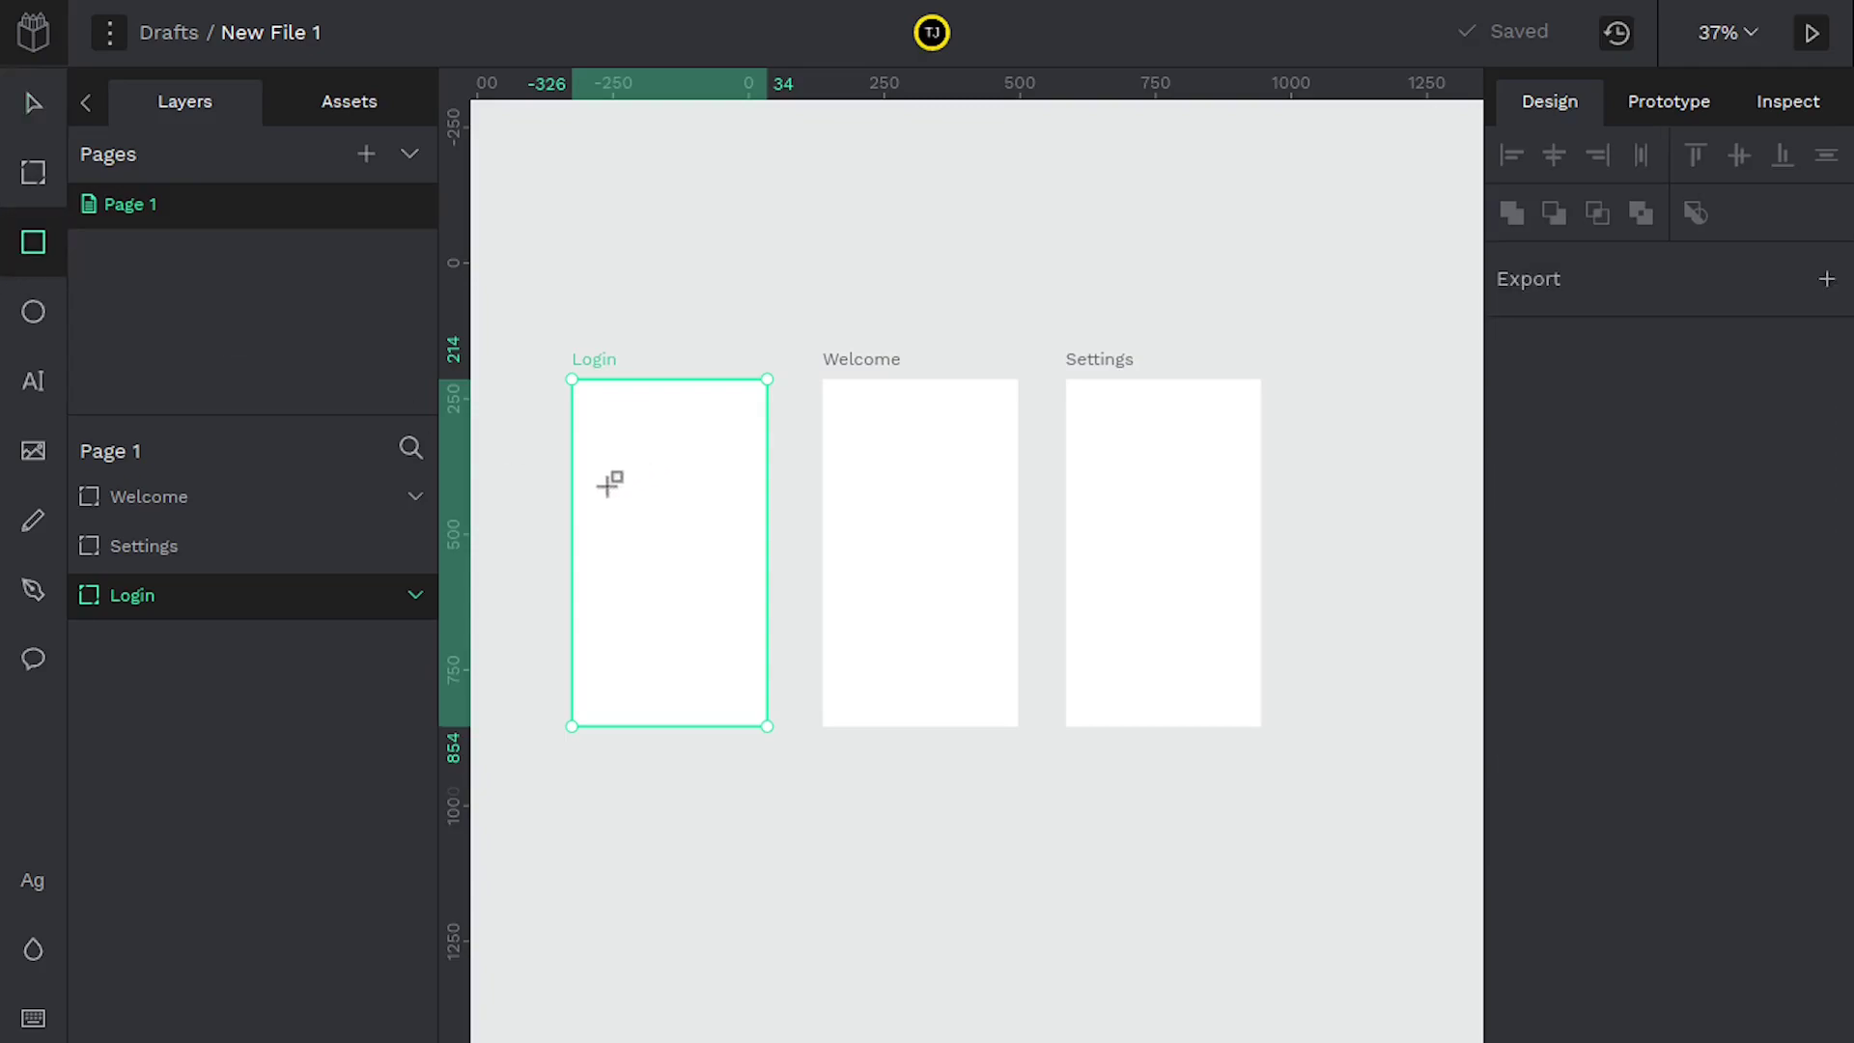
mouse_move(618, 487)
mouse_down()
mouse_move(732, 521)
mouse_move(714, 522)
mouse_up()
click(33, 380)
click(649, 504)
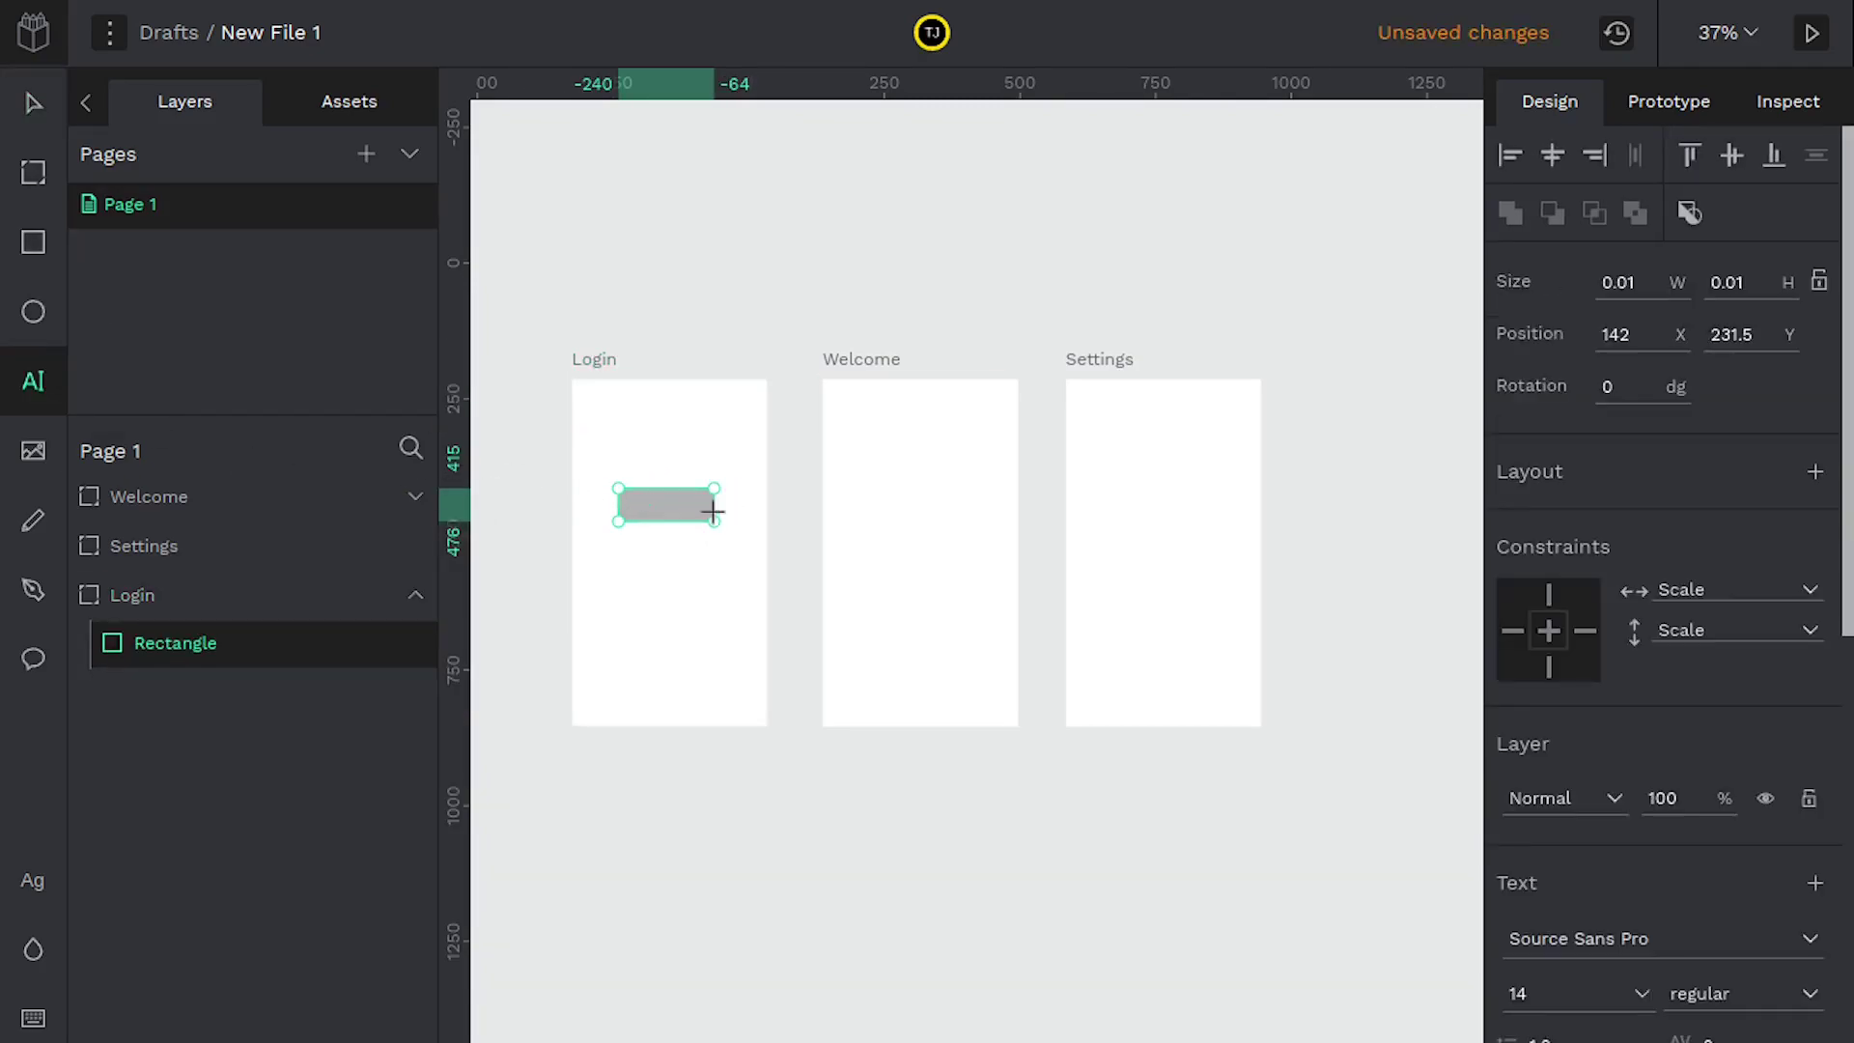
text(Login)
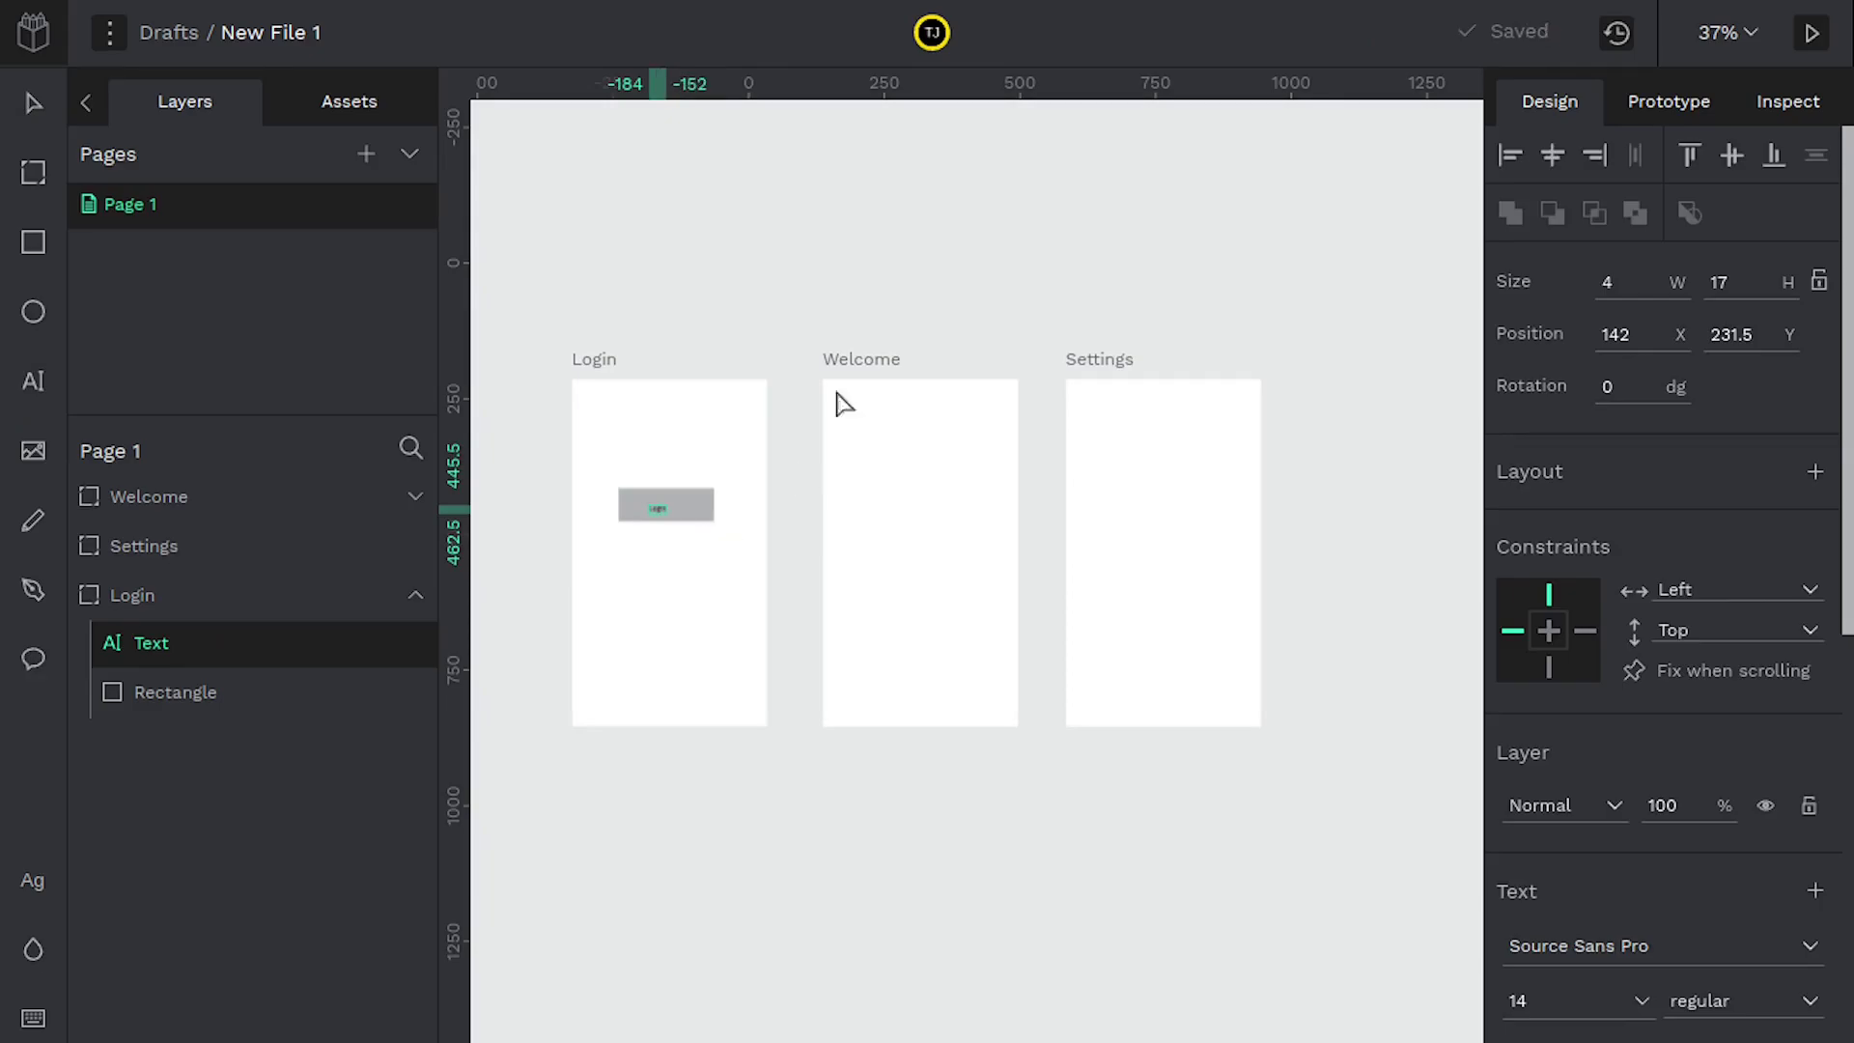
key(Escape)
Make the Login label text white with font size 16.
scroll(1583, 850, down, 7)
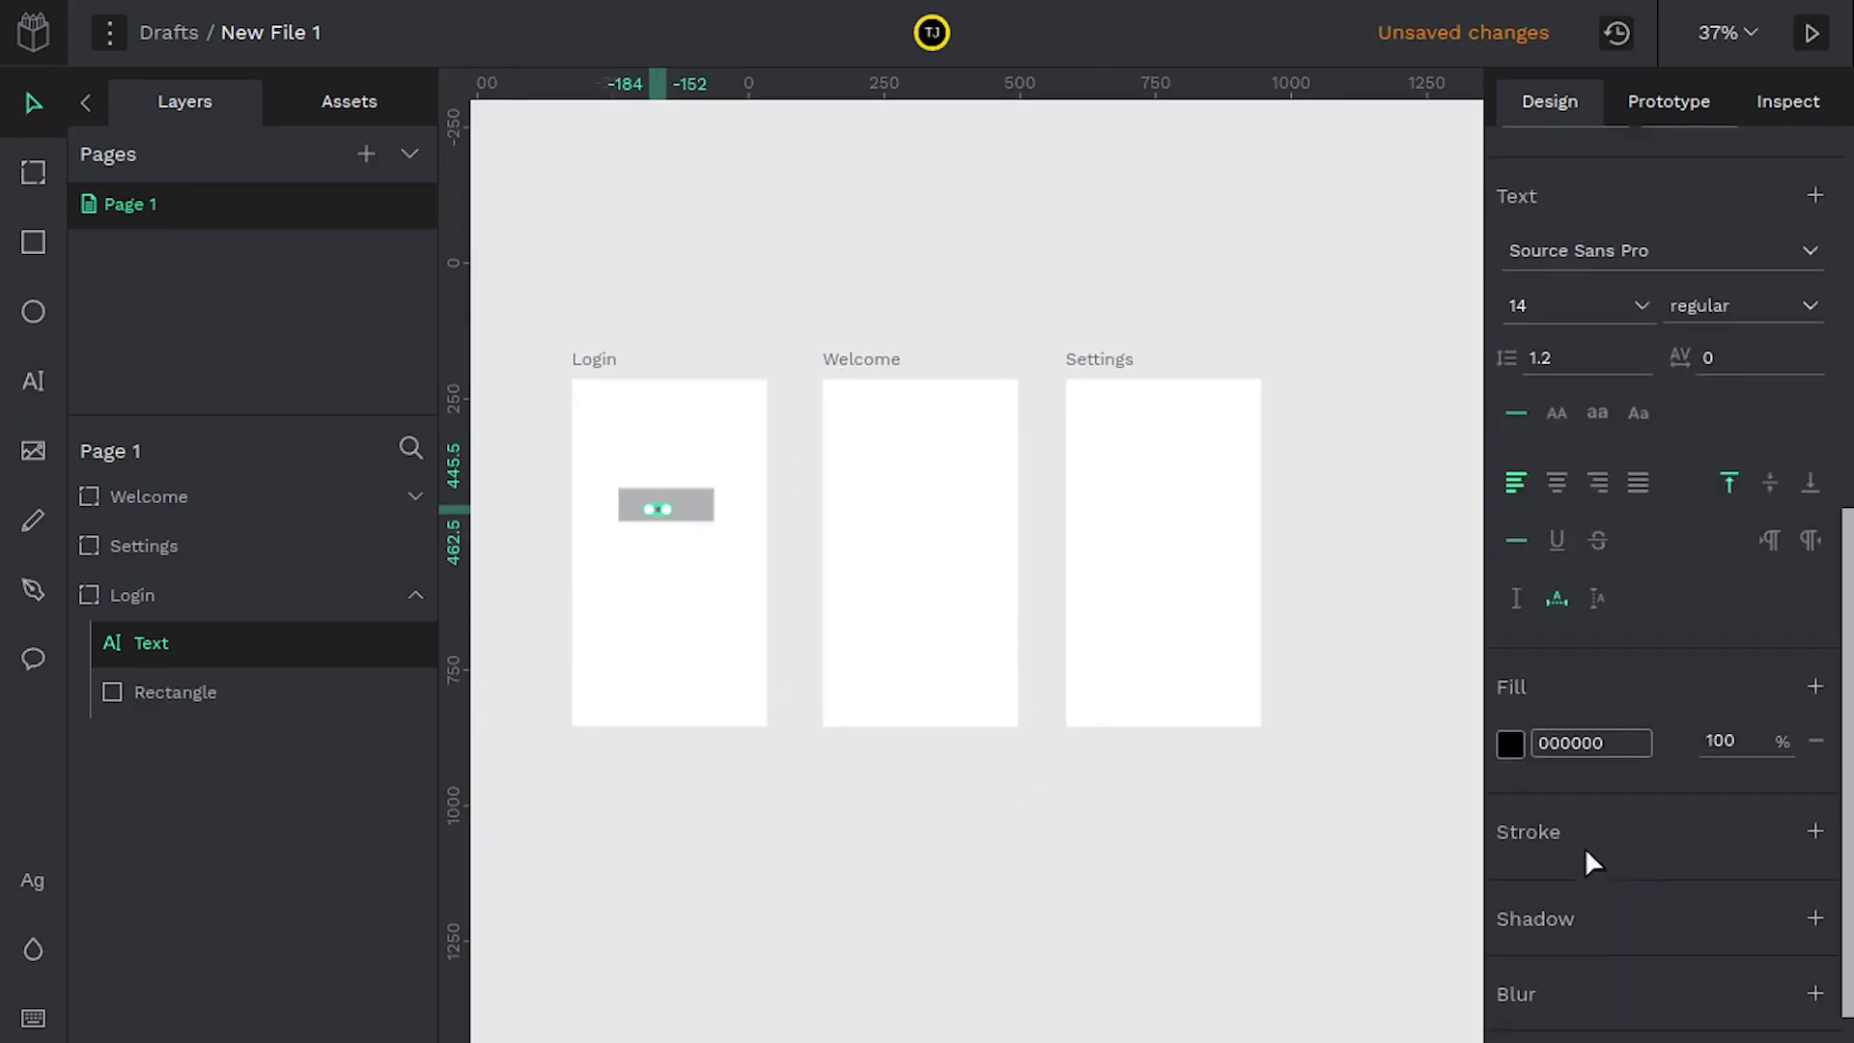
click(1510, 744)
drag(1294, 588, 1156, 468)
click(1551, 310)
click(1642, 305)
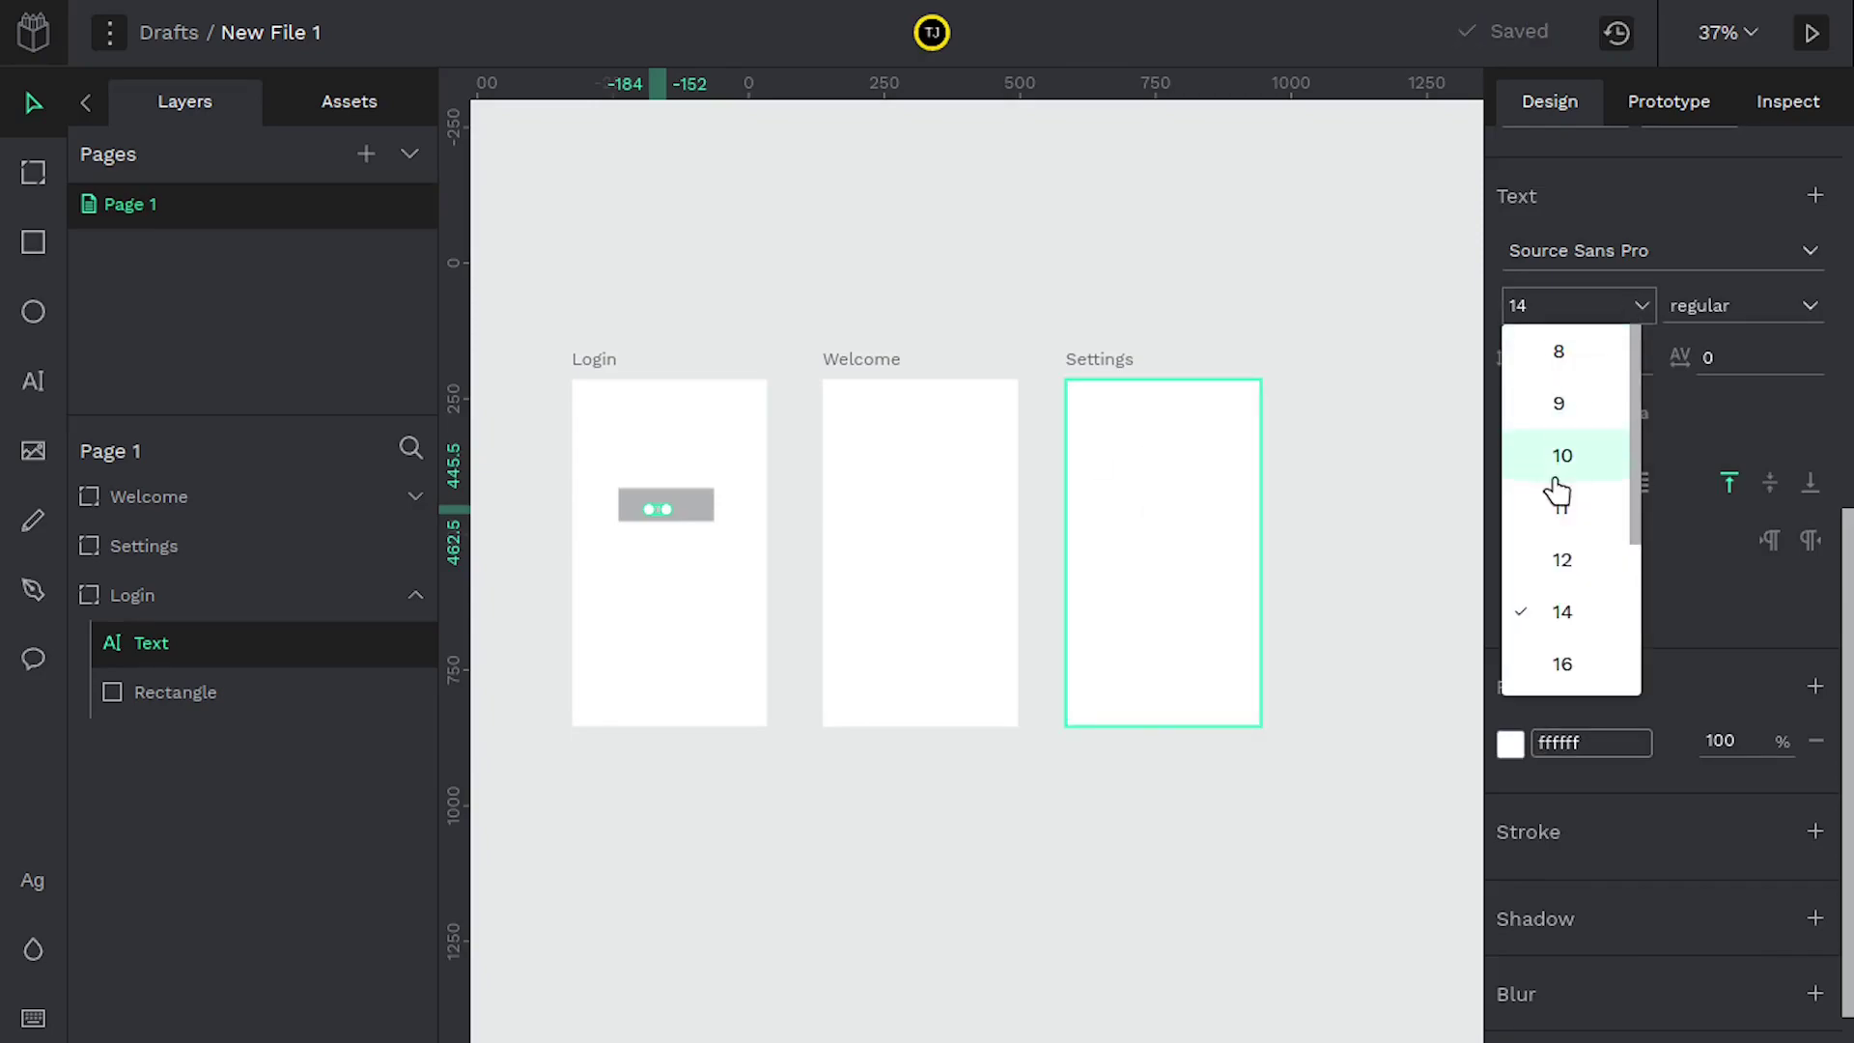
click(1573, 663)
click(680, 618)
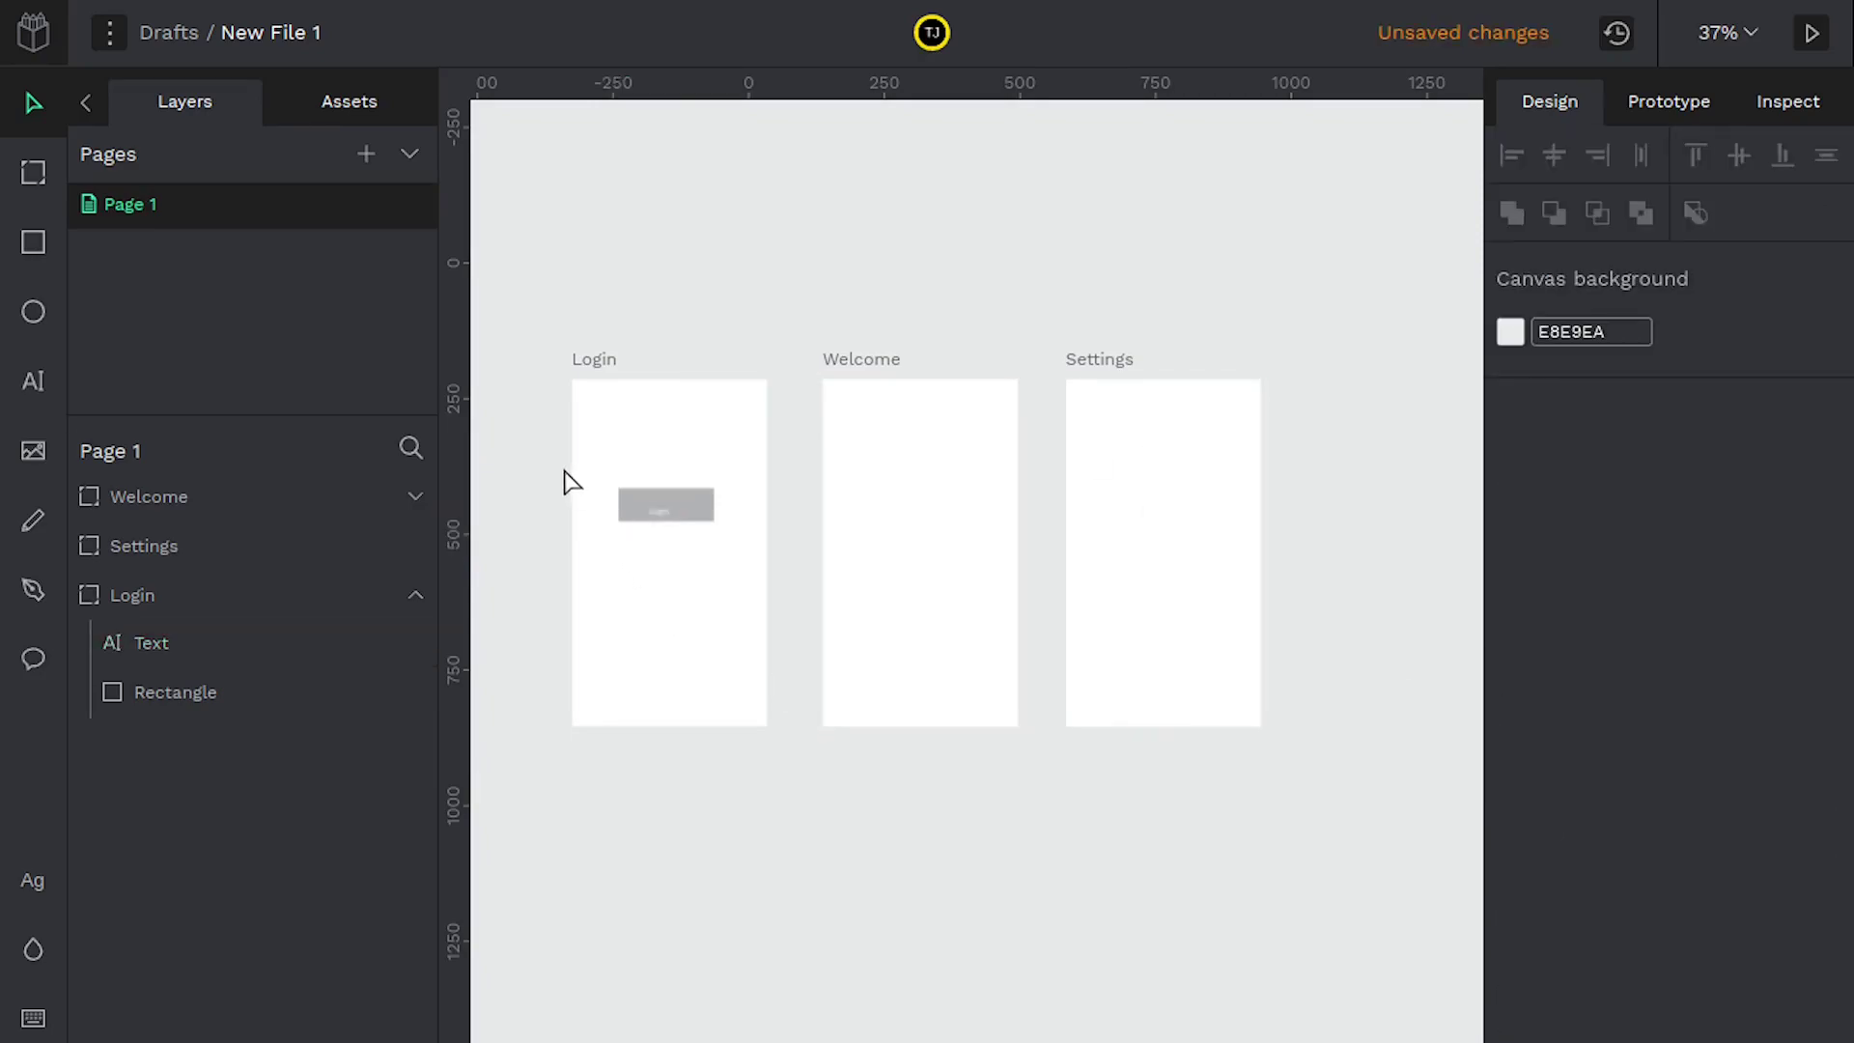
Fill the button rectangle with blue 5781ff.
scroll(584, 483, up, 5)
click(953, 567)
click(849, 554)
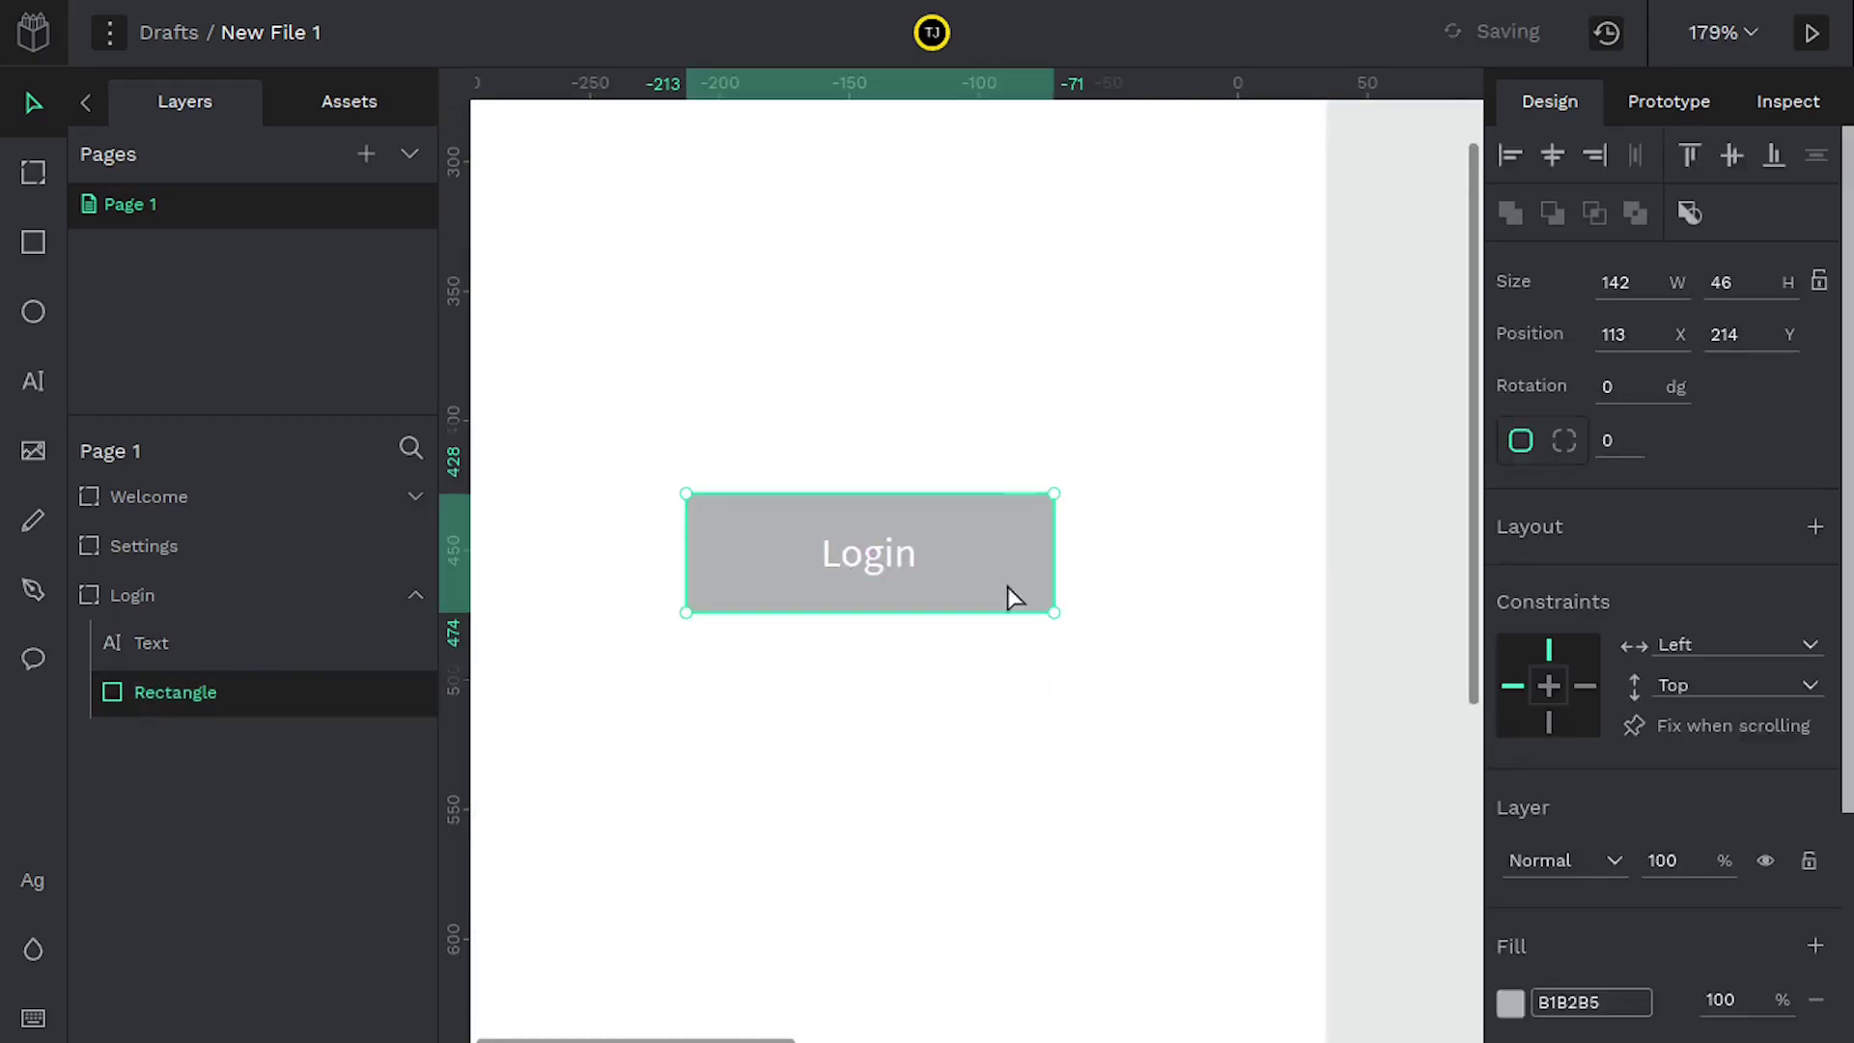
scroll(1642, 628, down, 3)
click(1510, 686)
drag(1275, 556, 1345, 476)
key(Escape)
scroll(758, 463, down, 5)
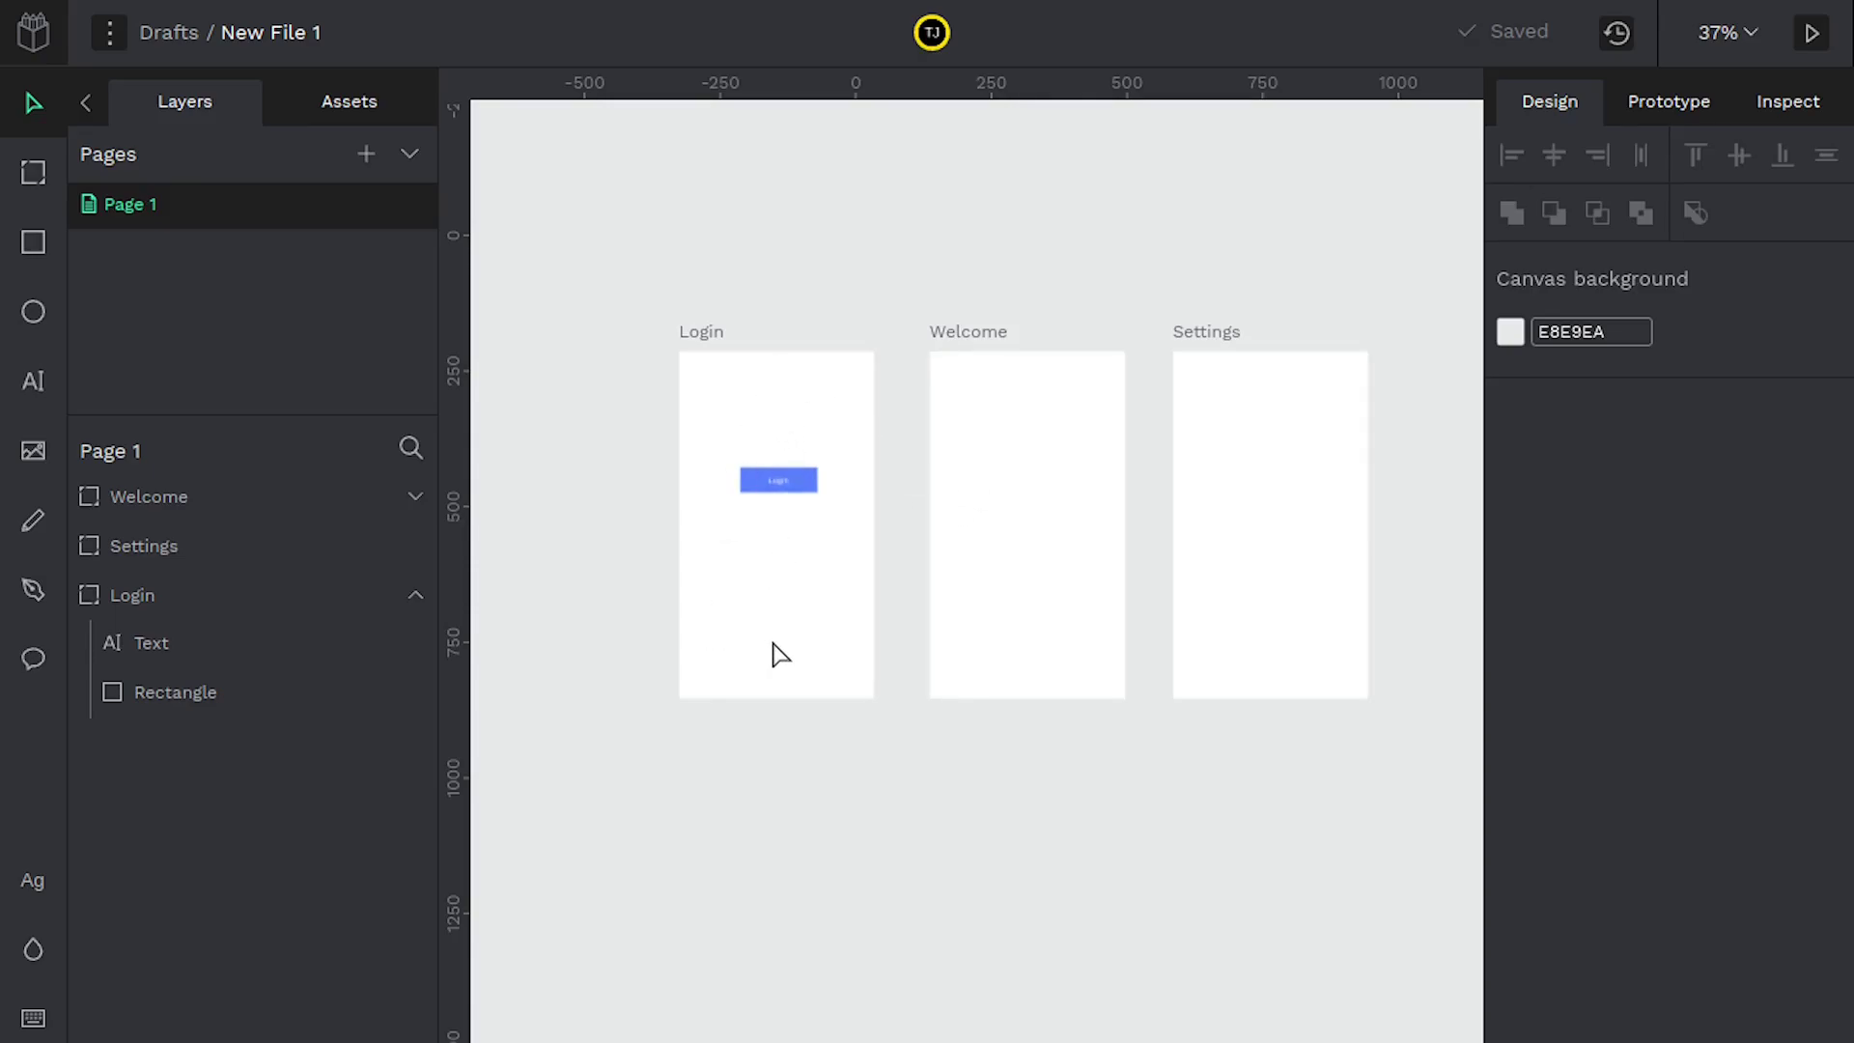
Nudge the Welcome board into place and marquee-select the whole Login board.
click(136, 598)
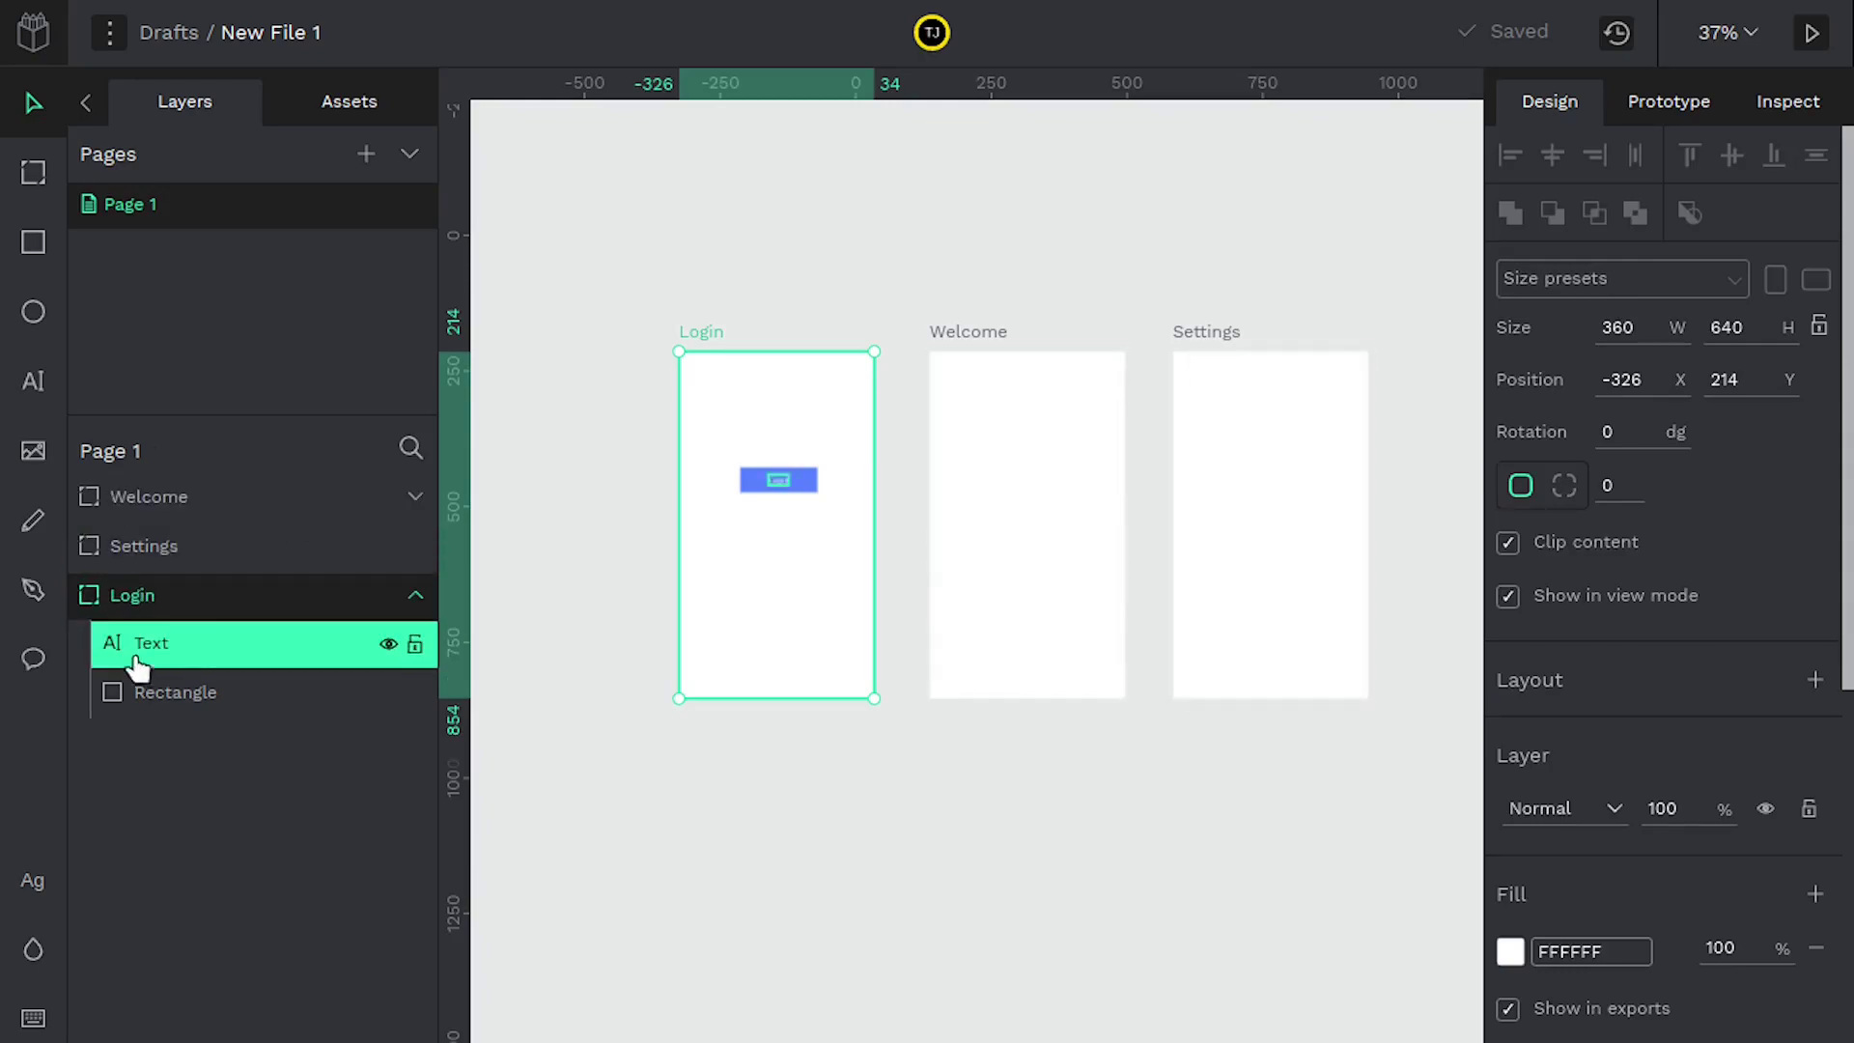
click(1034, 526)
click(1262, 525)
mouse_move(1038, 566)
mouse_down()
mouse_move(1014, 603)
mouse_move(1014, 559)
mouse_move(1042, 567)
mouse_up()
click(791, 629)
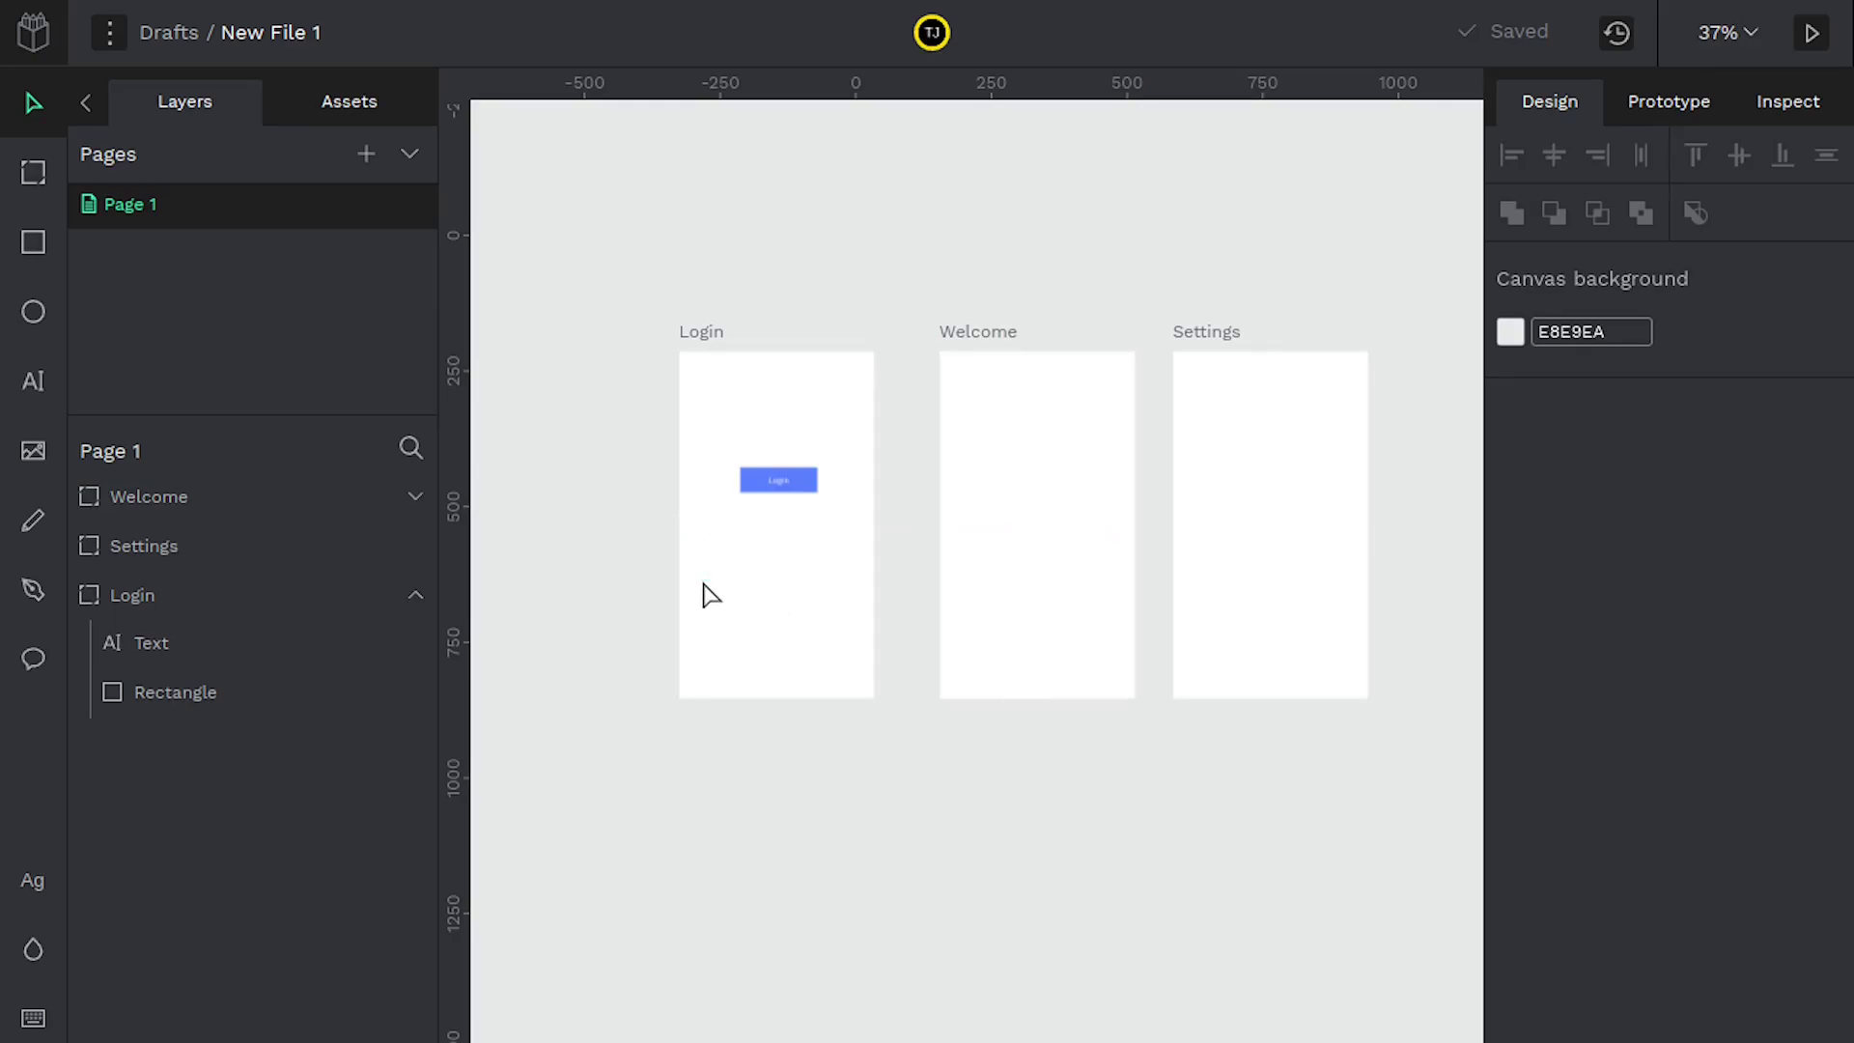
click(147, 599)
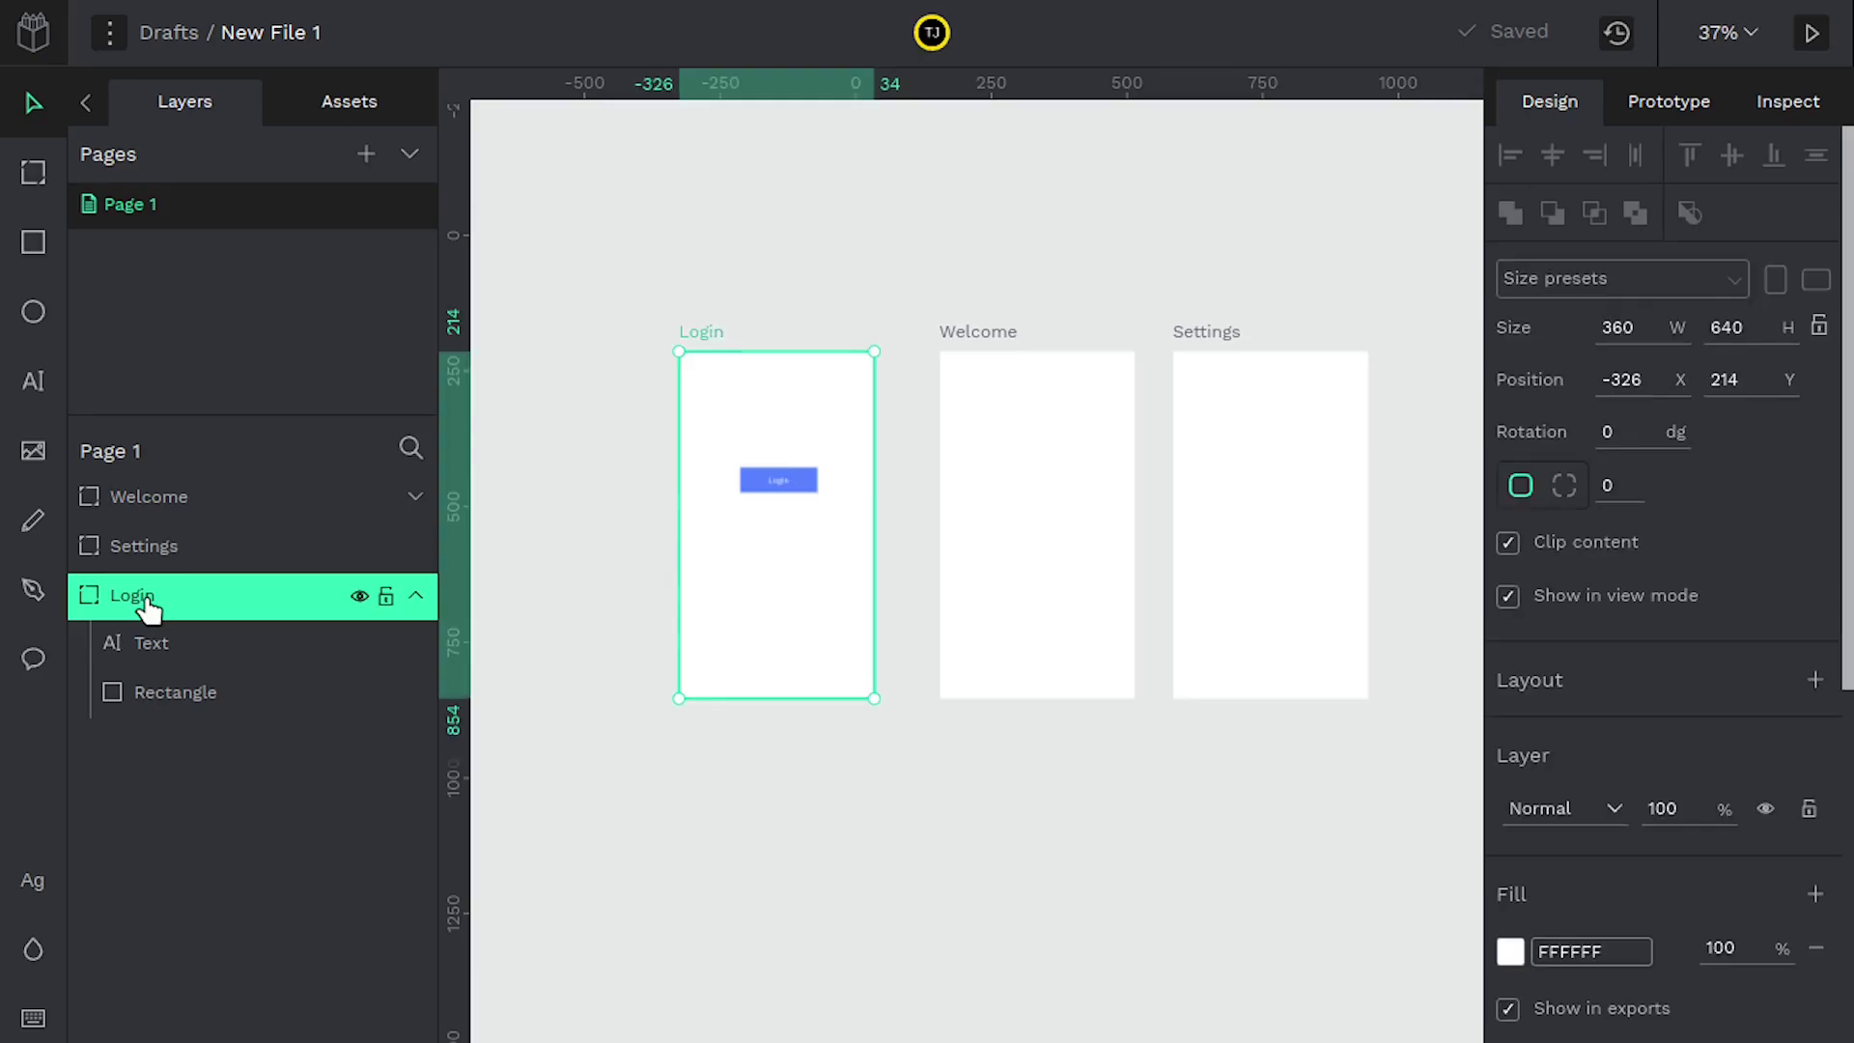
click(635, 702)
drag(584, 314, 913, 737)
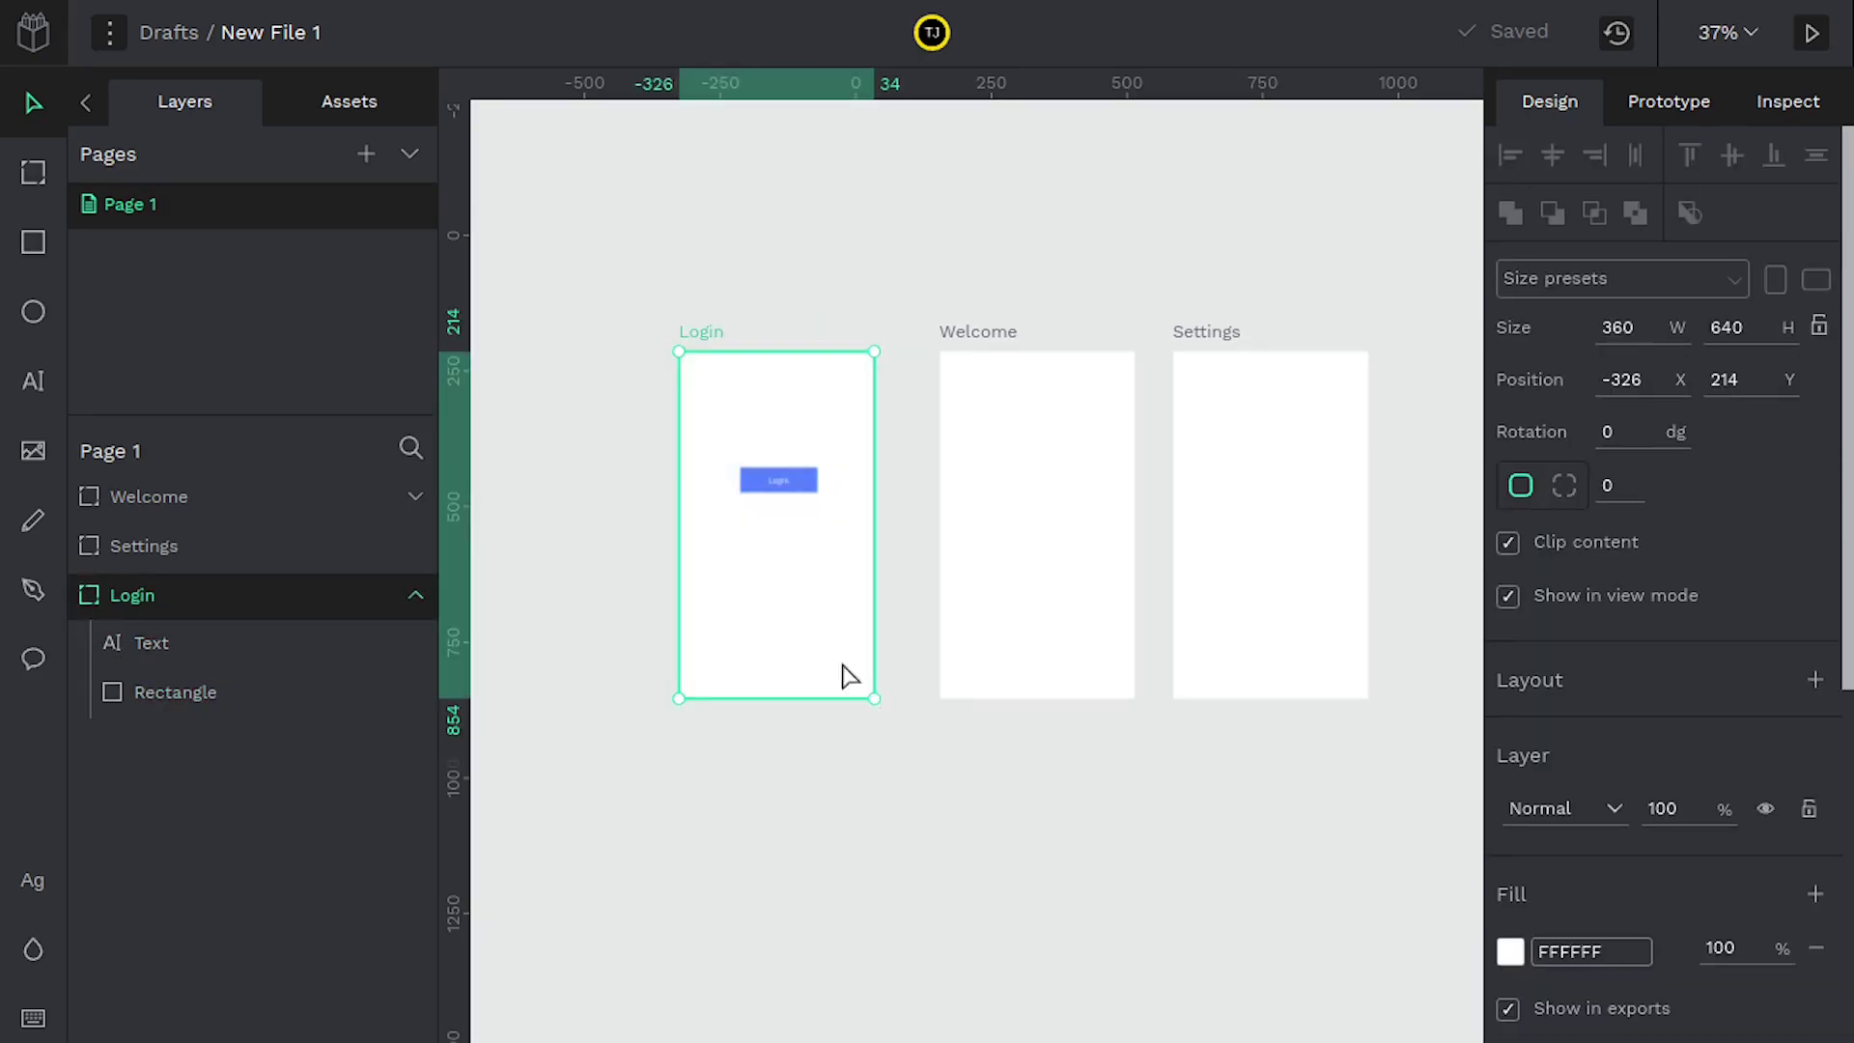
Fill the Login board with light blue 8fd1f3.
click(608, 599)
click(802, 612)
click(1510, 951)
click(1203, 856)
click(1290, 481)
drag(1290, 493, 1271, 489)
click(811, 877)
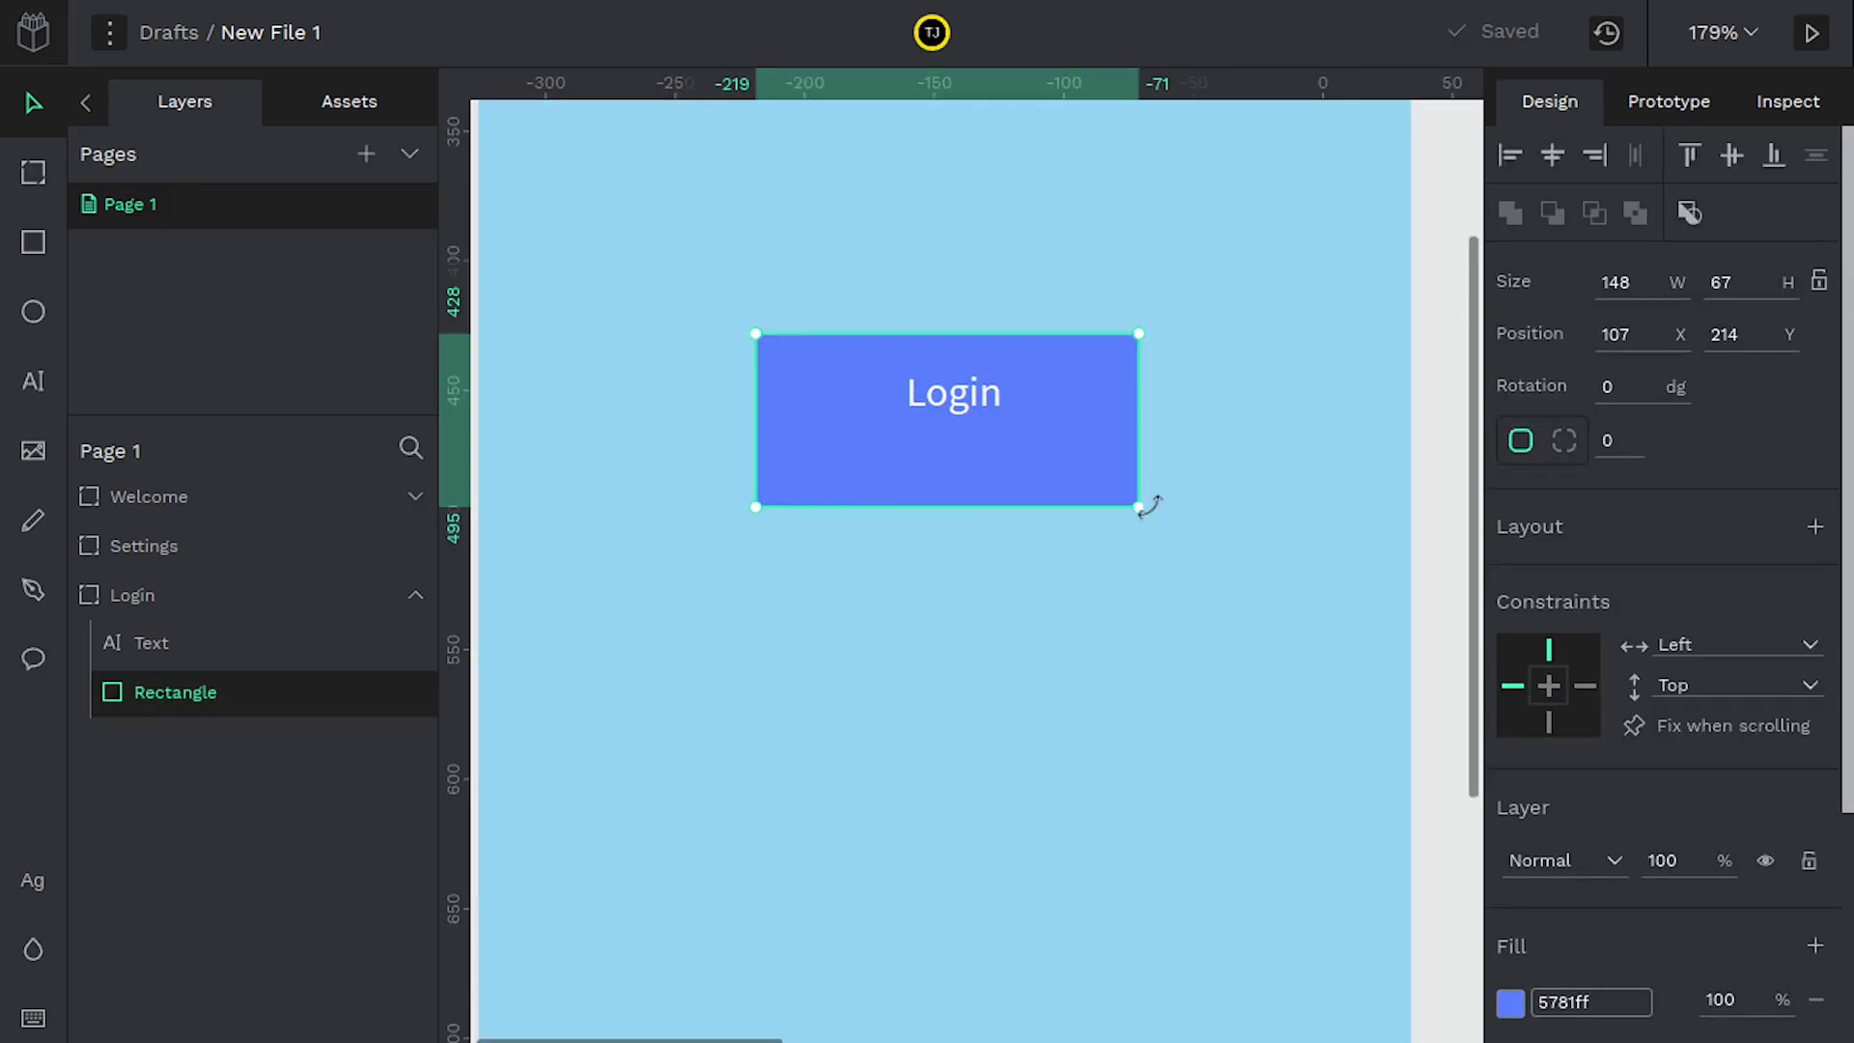
Enlarge the Login button rectangle to 153 × 50 and add a drop shadow.
drag(1146, 505, 1151, 458)
click(1080, 499)
click(1093, 394)
scroll(1715, 608, down, 3)
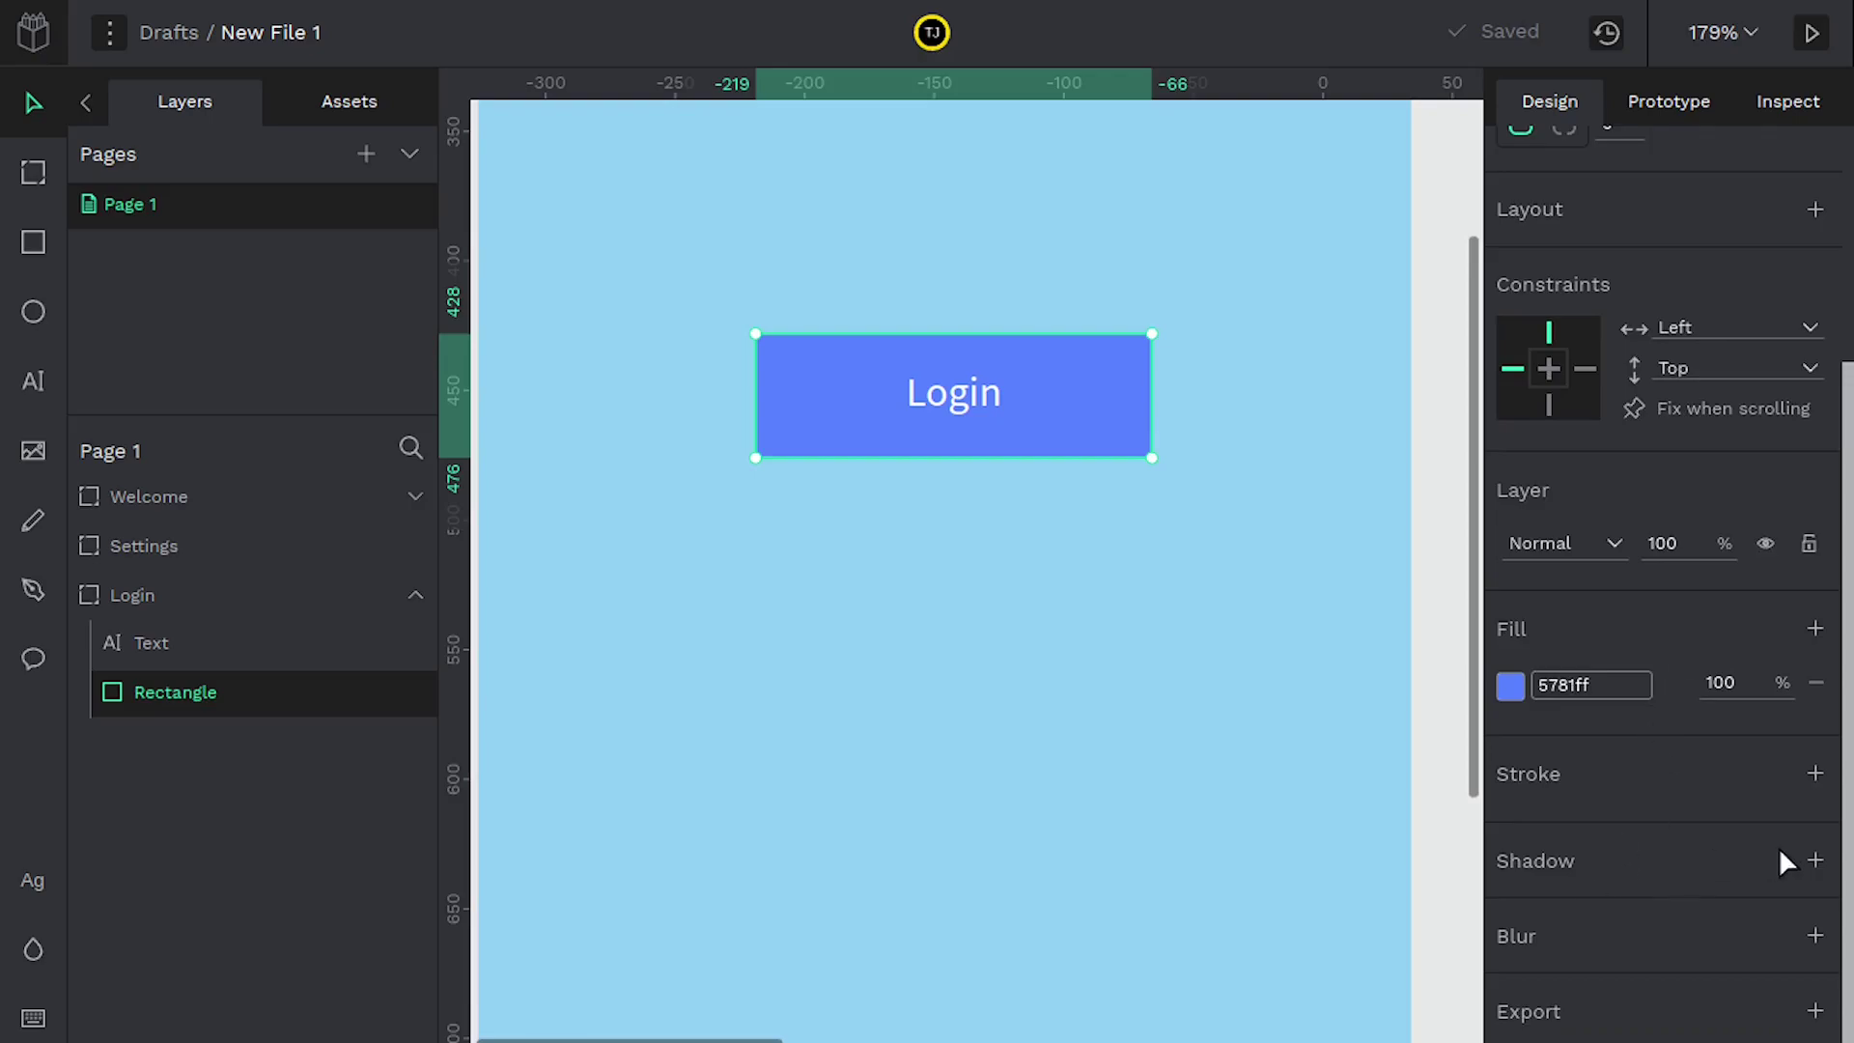
click(1813, 860)
click(1189, 384)
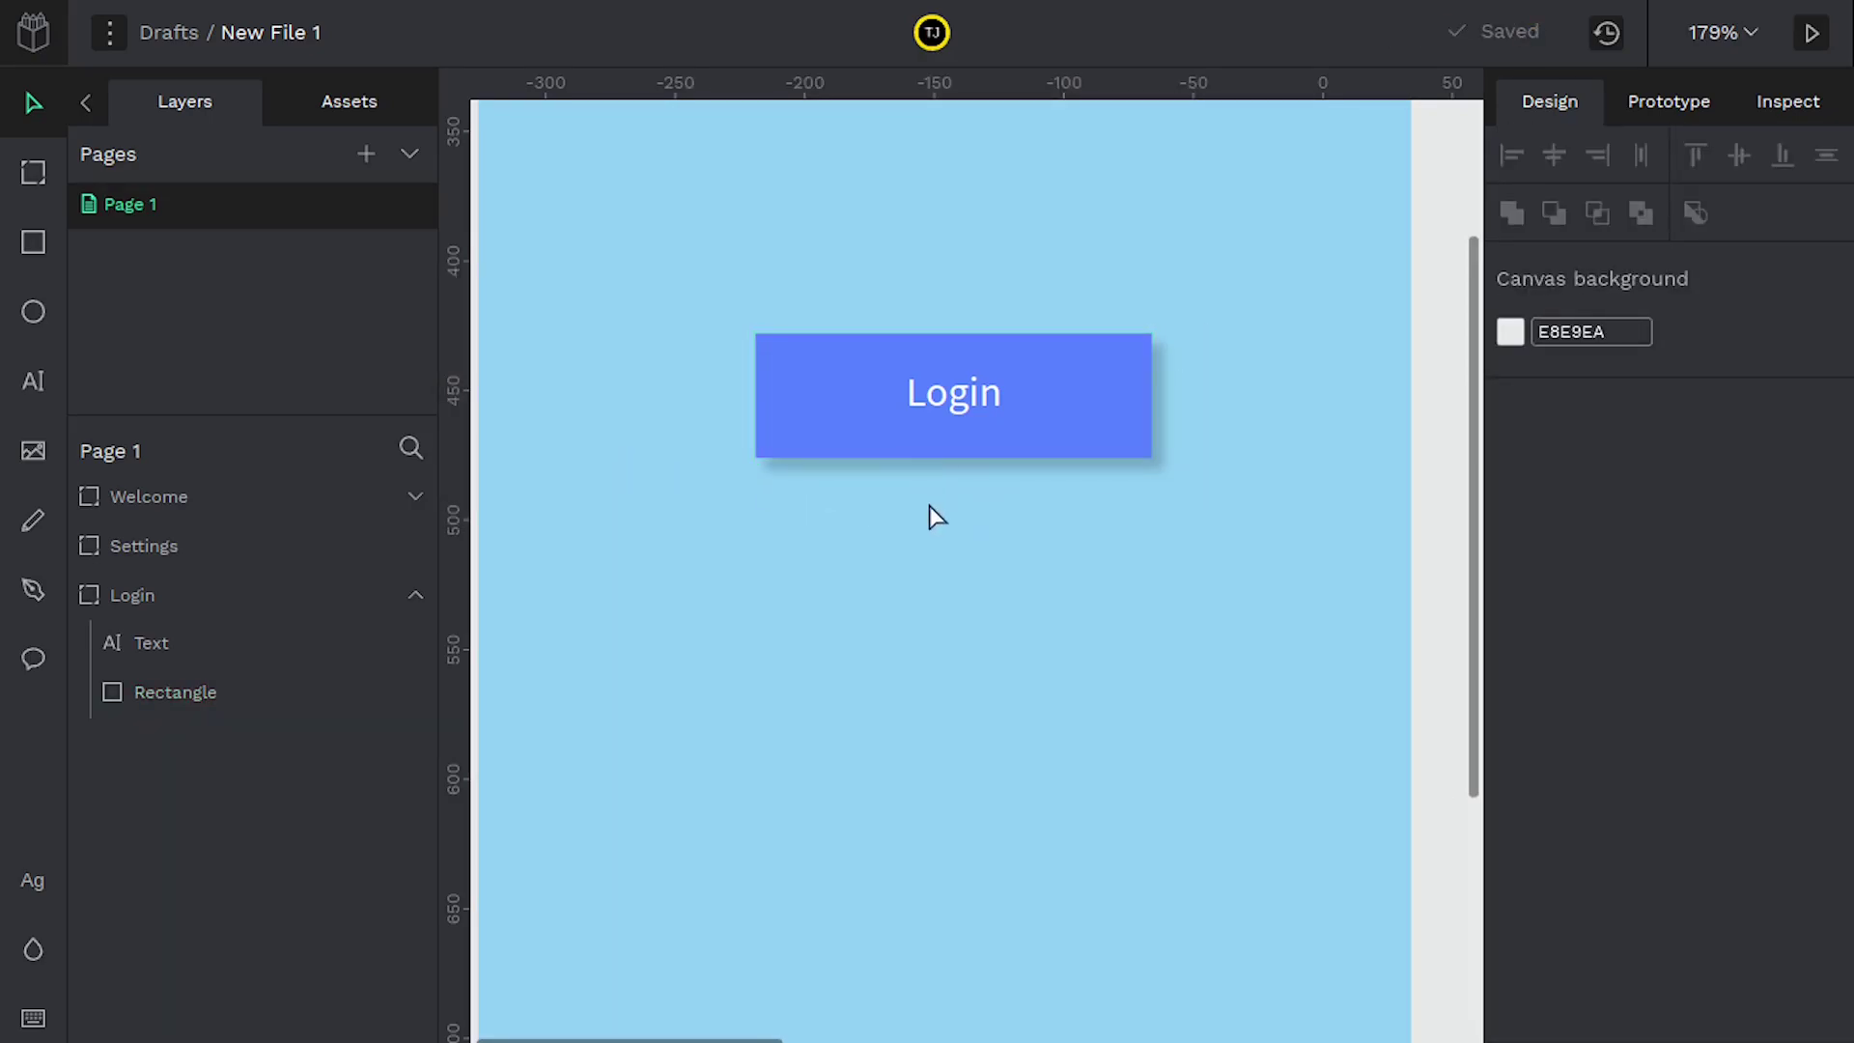
Select the button's text and rectangle, then shift the Login board slightly toward Welcome.
drag(687, 315, 1228, 561)
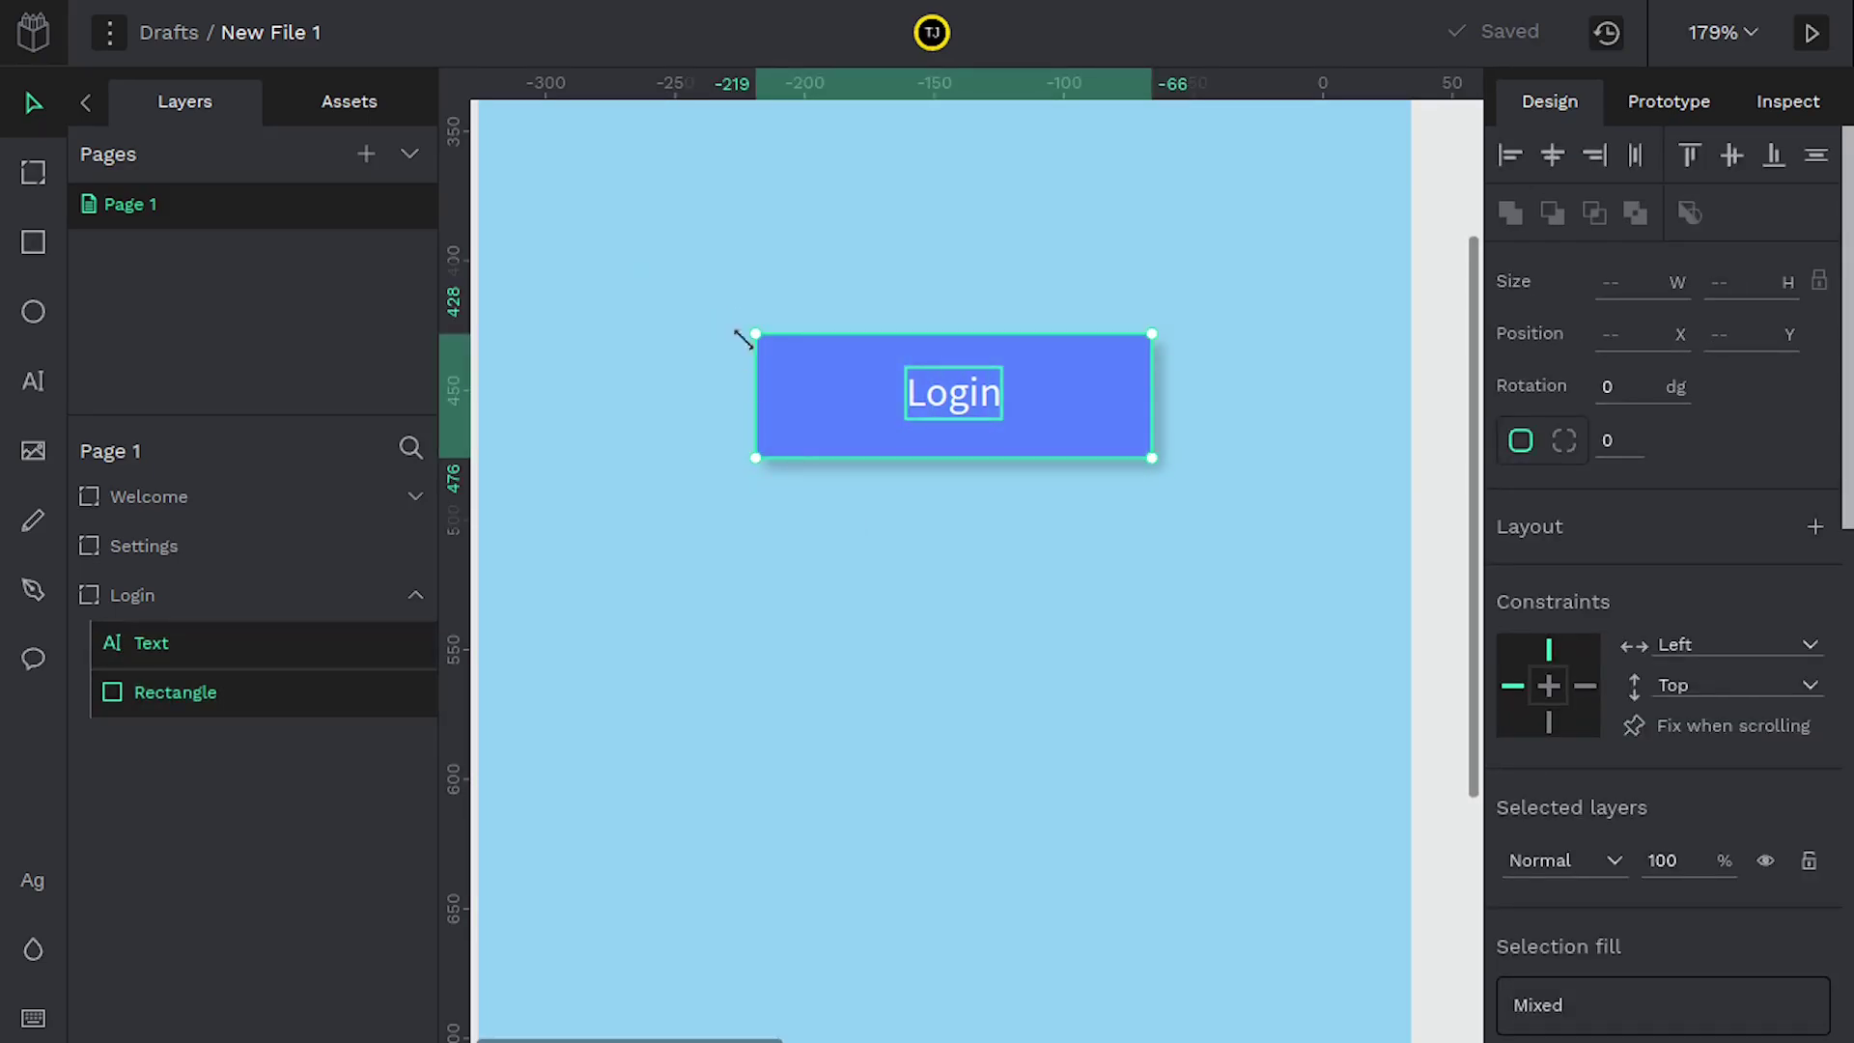
click(752, 591)
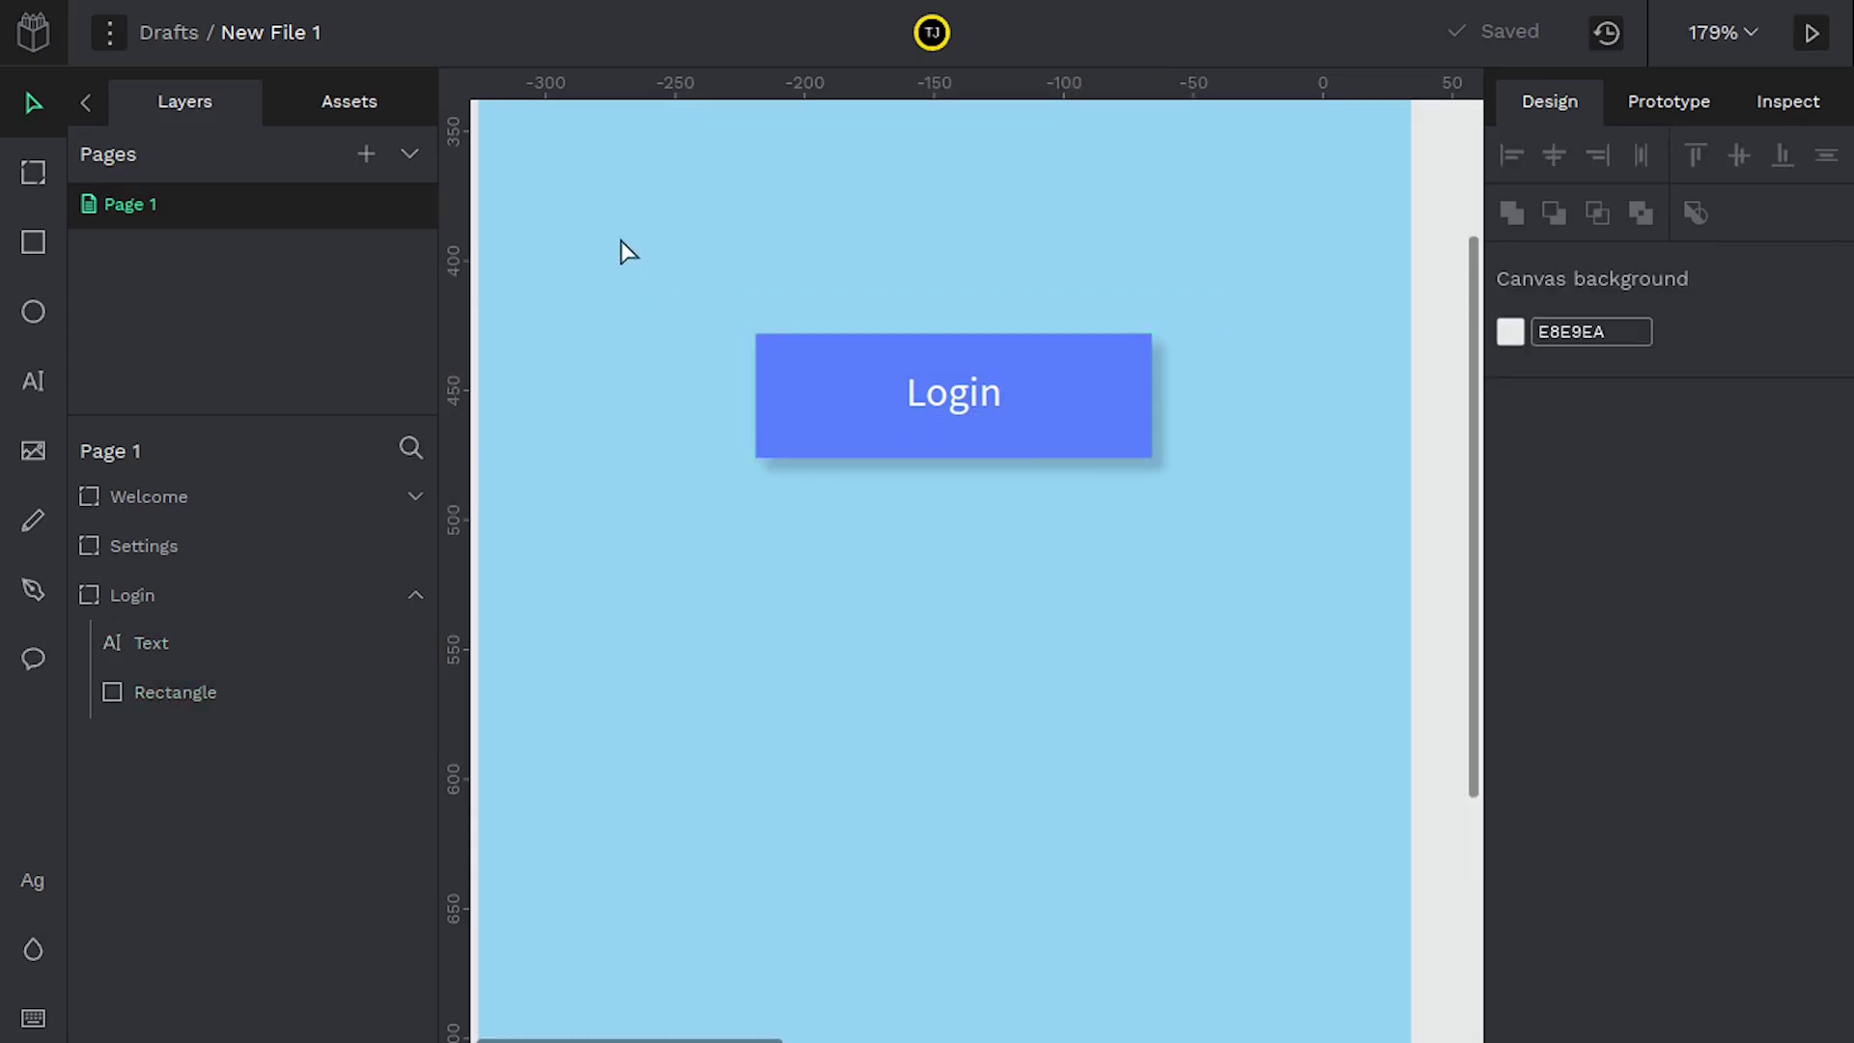
drag(622, 240, 1272, 603)
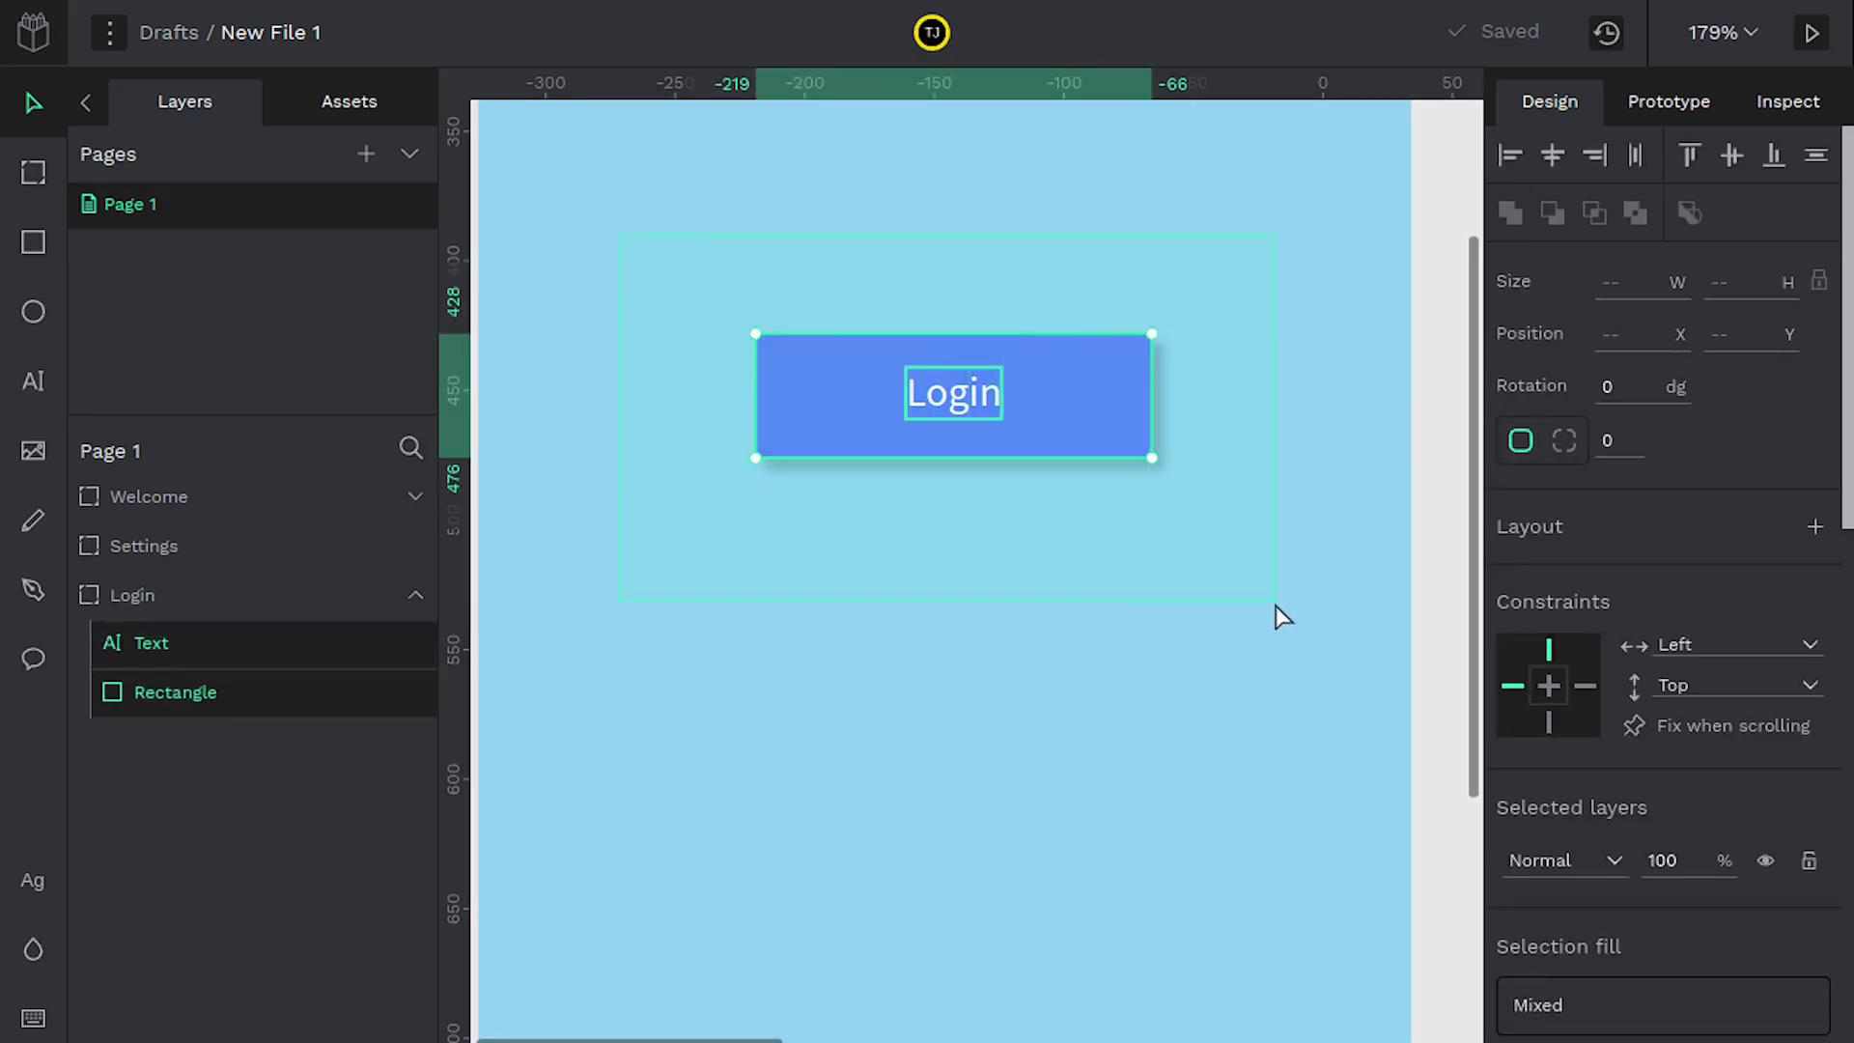
click(641, 662)
scroll(630, 618, down, 5)
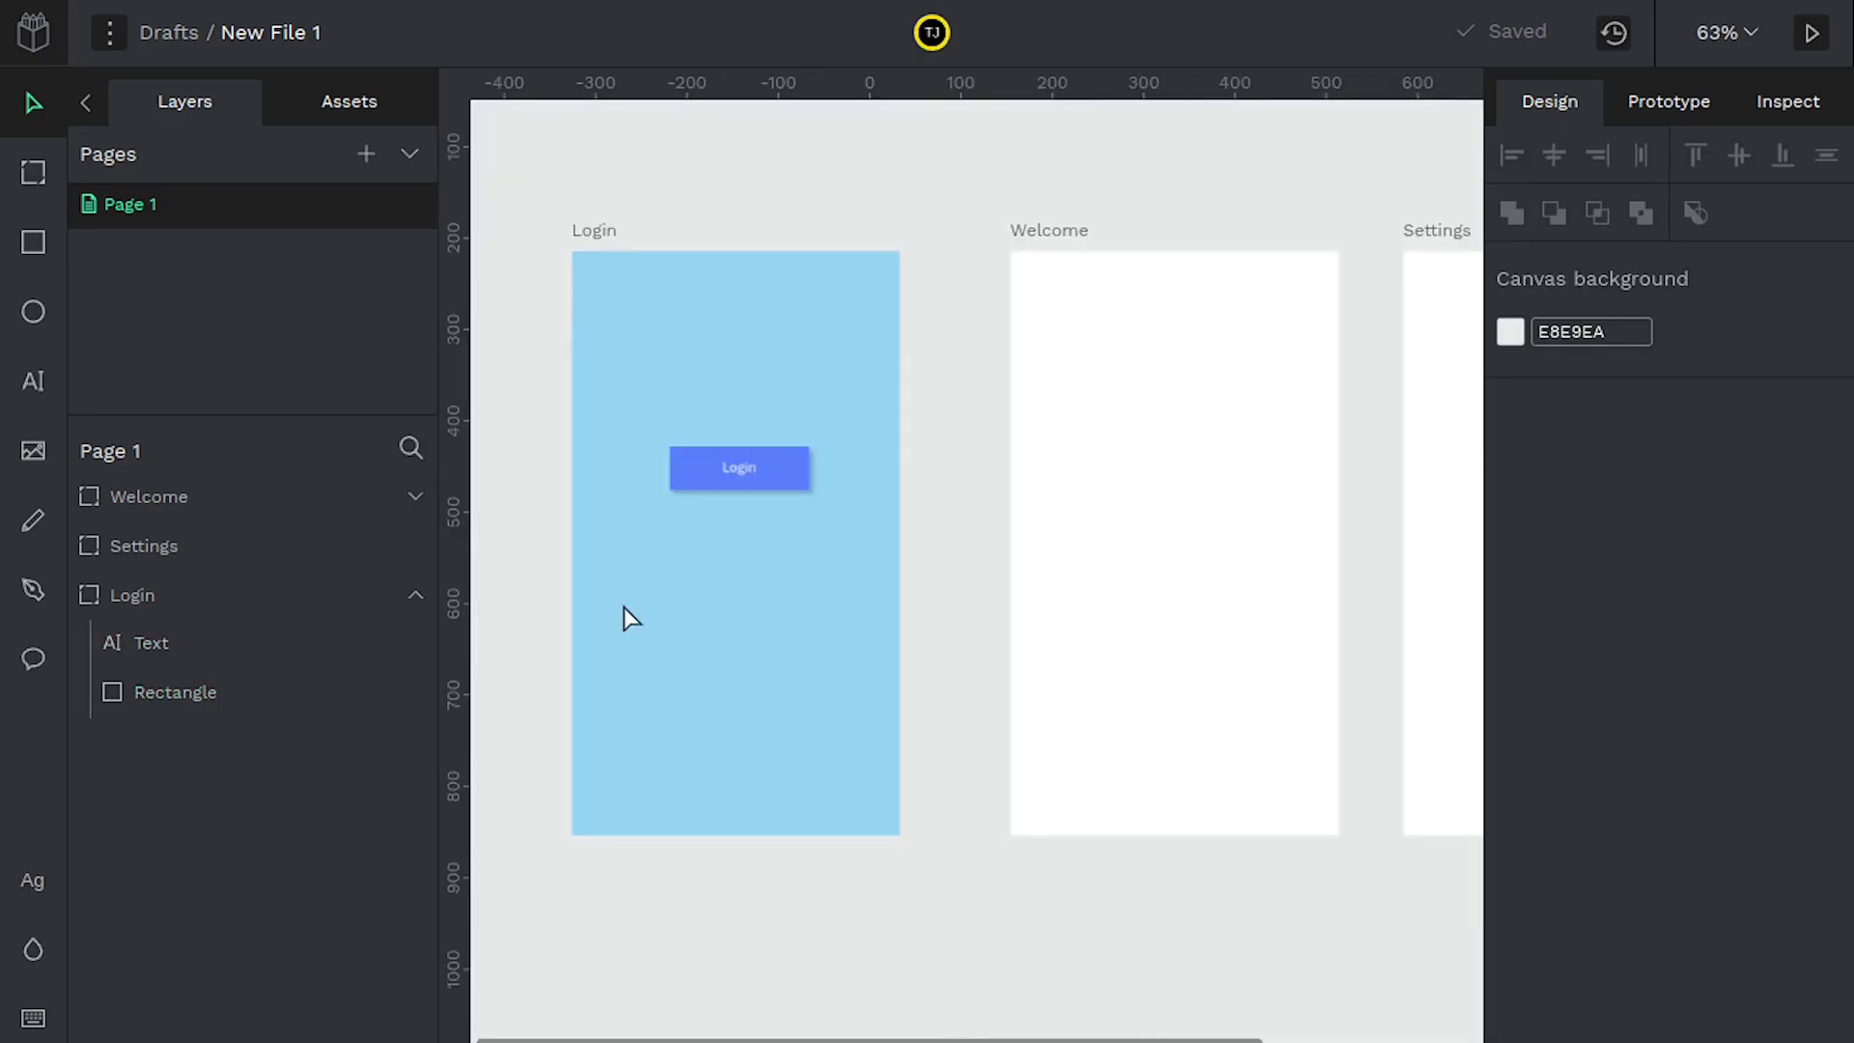
click(365, 589)
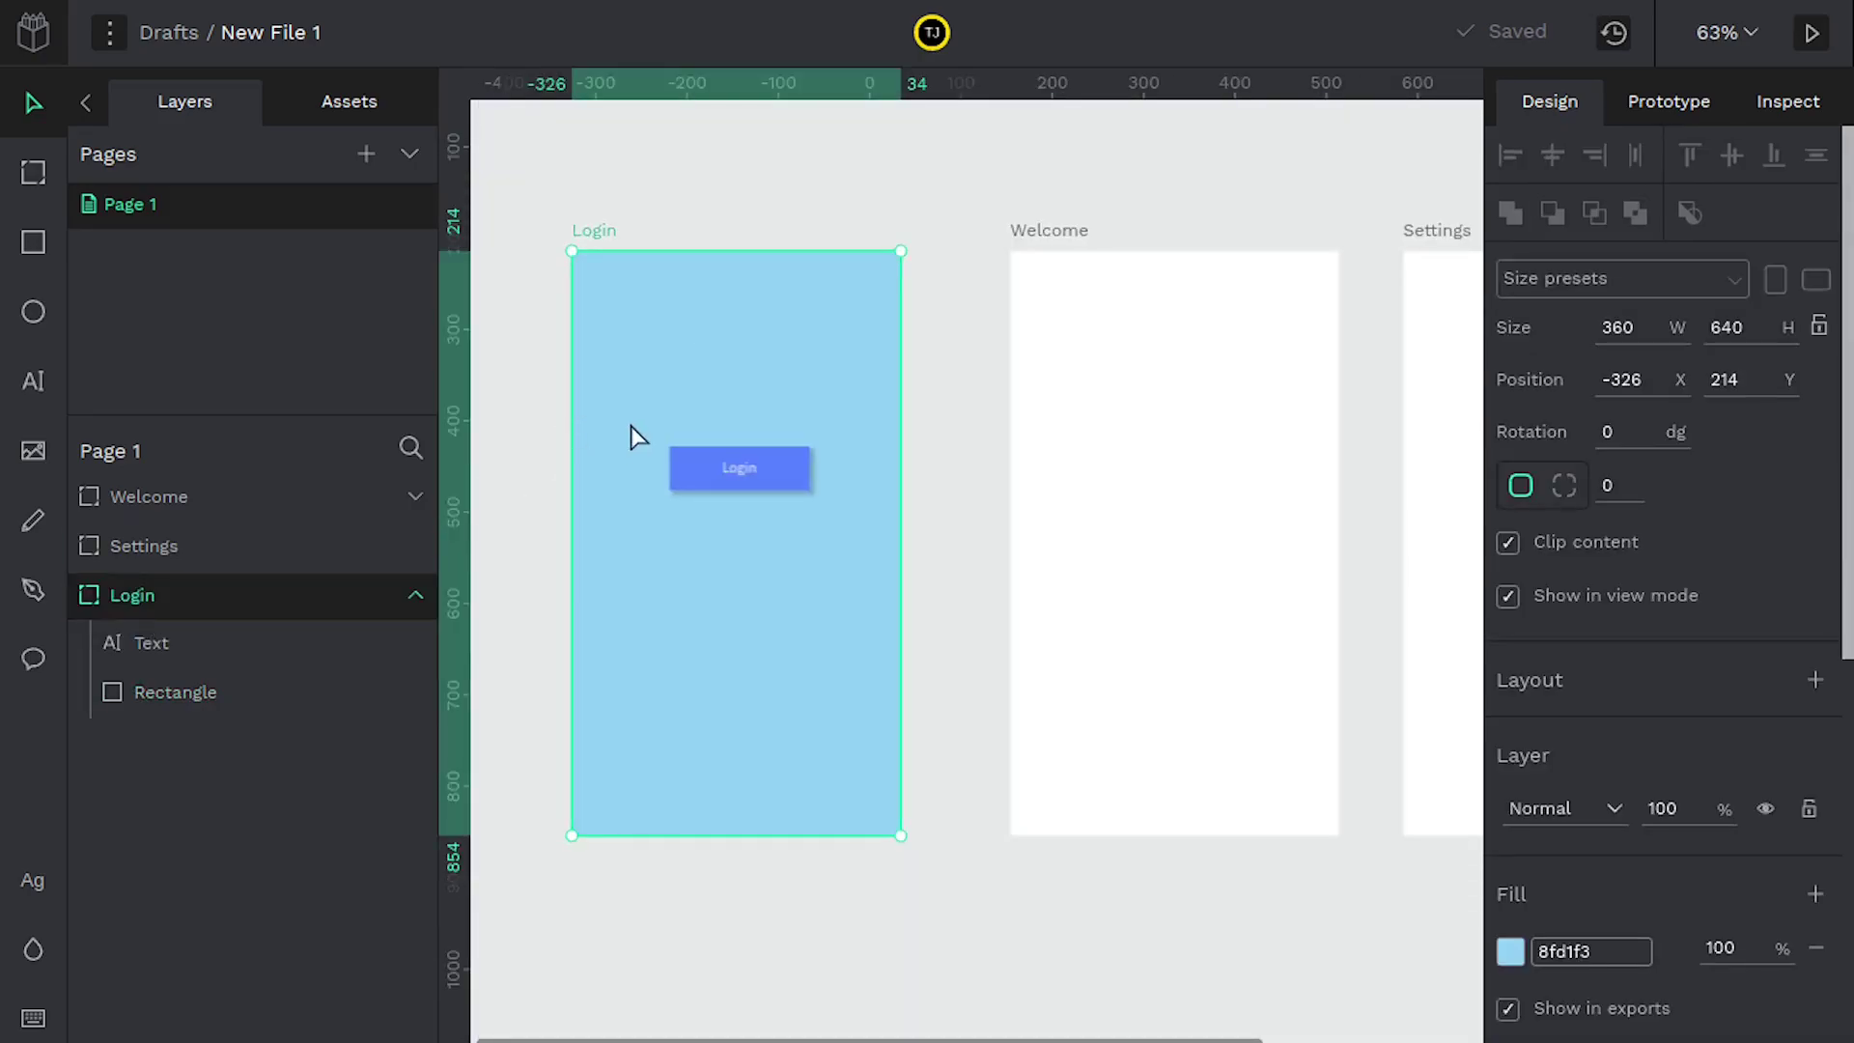
drag(634, 416, 832, 542)
click(558, 487)
key(ctrl+a)
Duplicate the Login button and move the copy just below the original.
key(Escape)
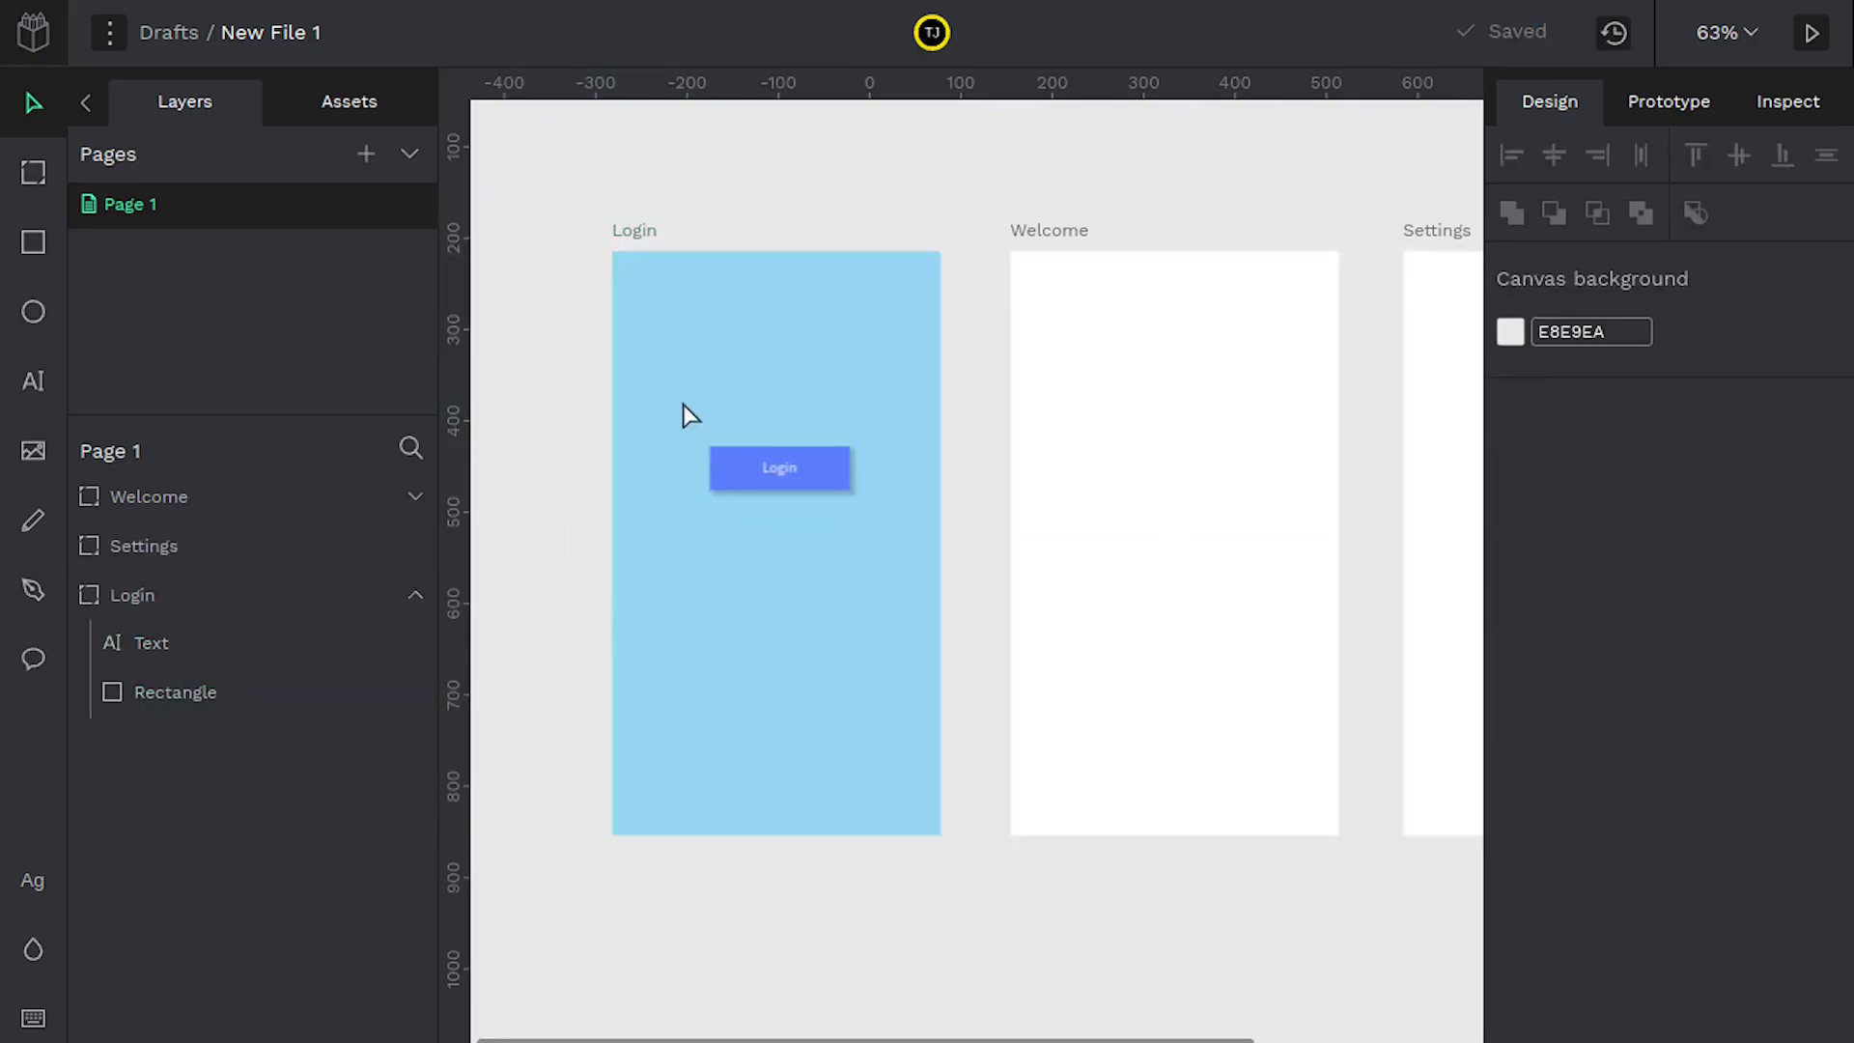
drag(688, 415, 800, 519)
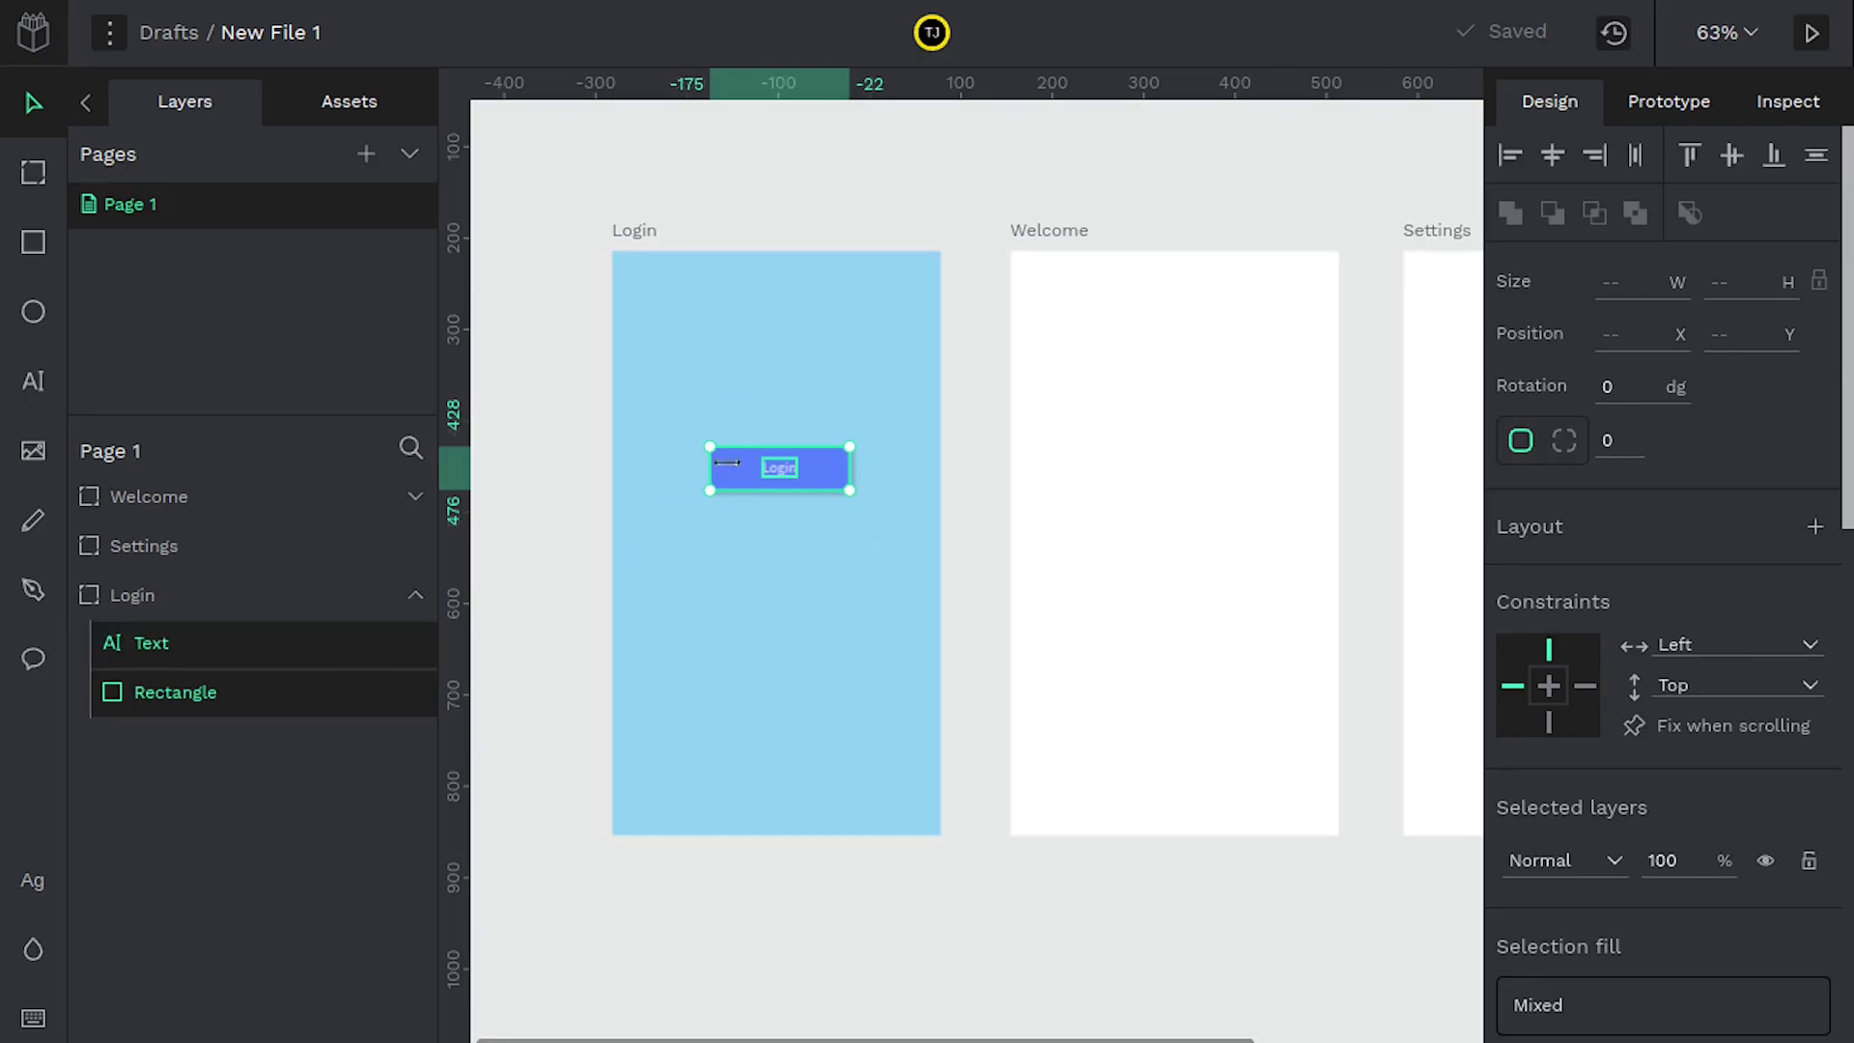
drag(668, 422, 867, 535)
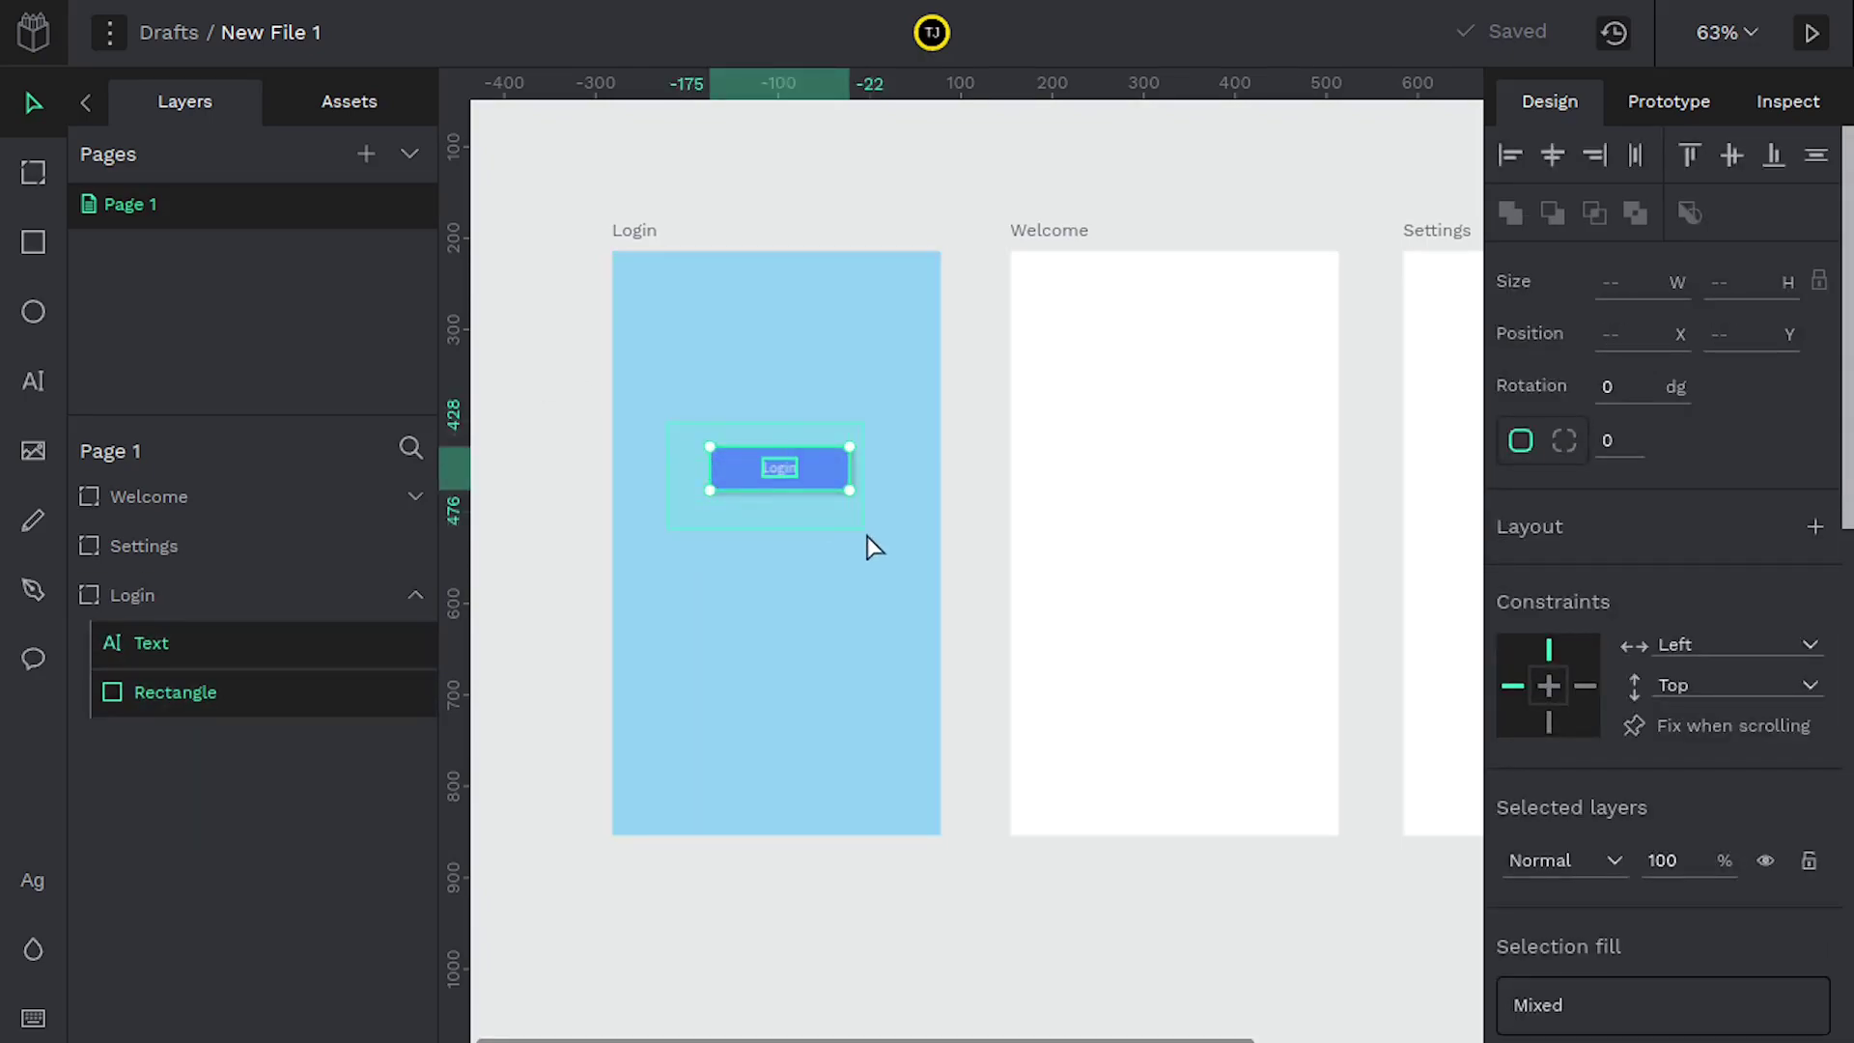
right_click(833, 483)
click(888, 252)
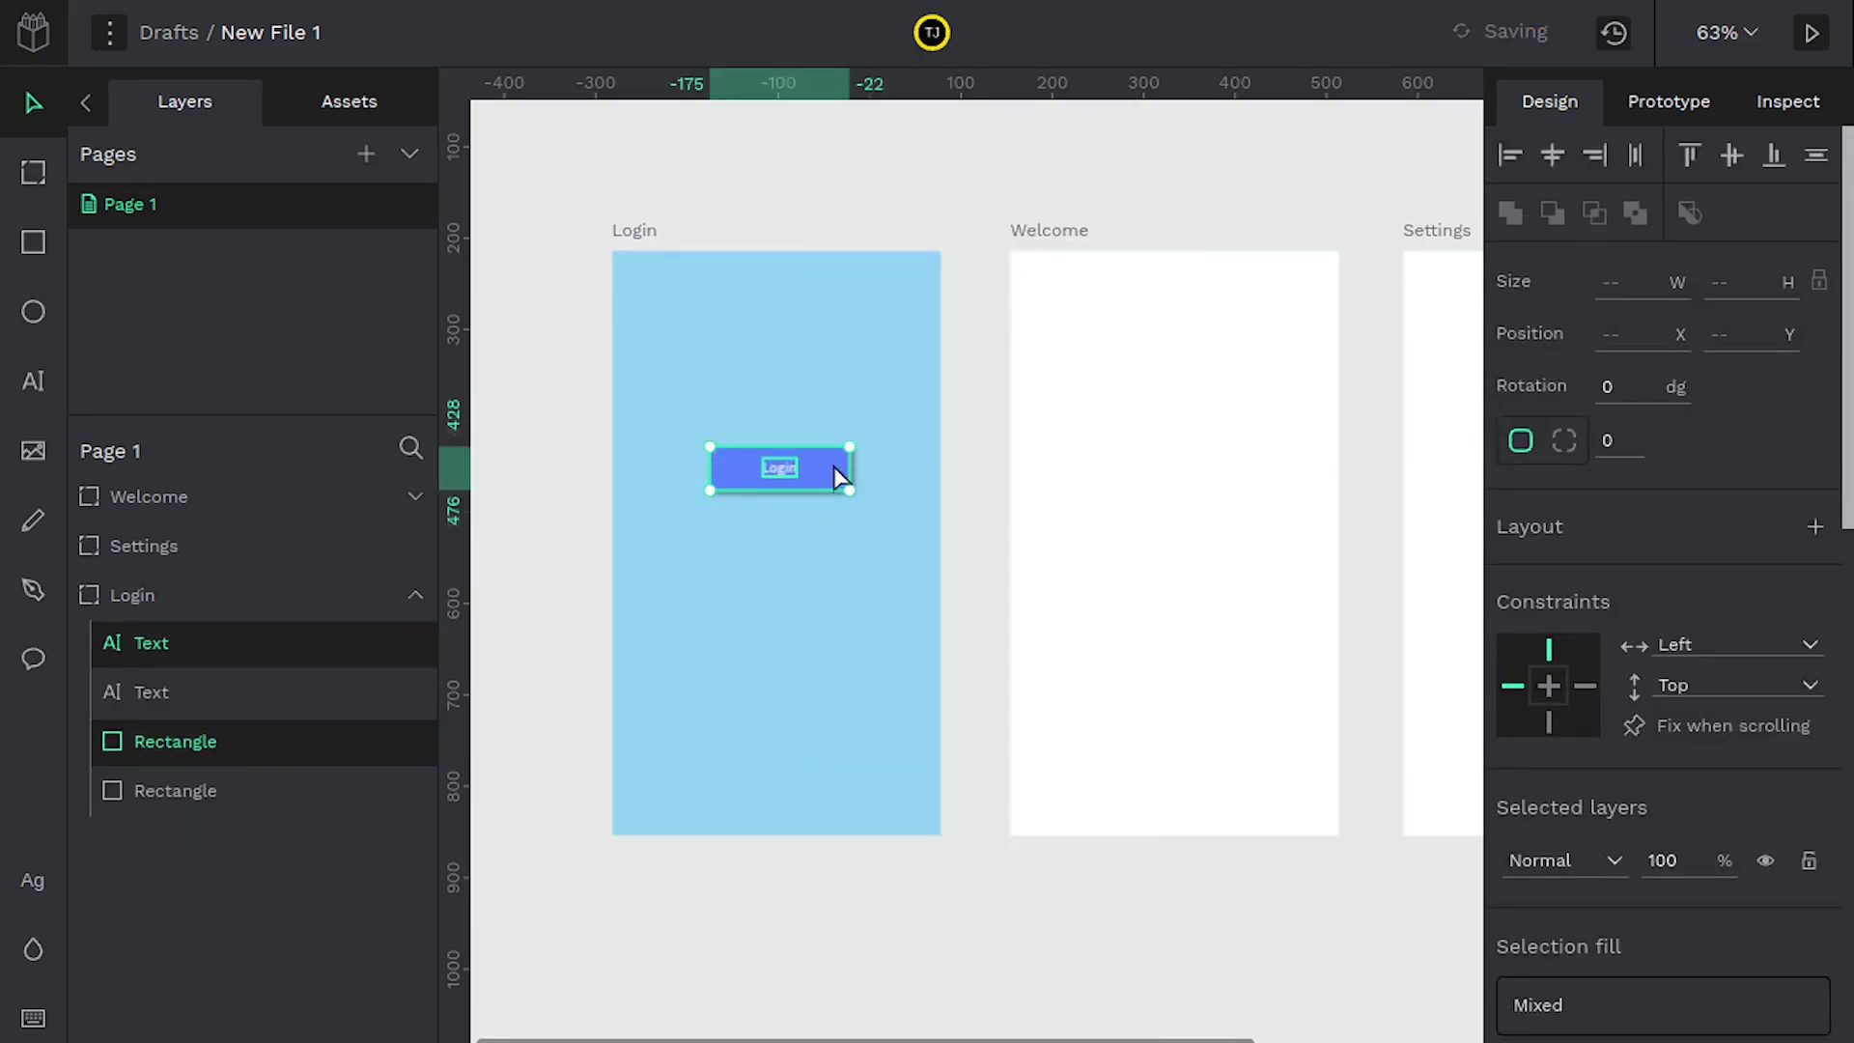
drag(836, 478, 833, 536)
click(792, 608)
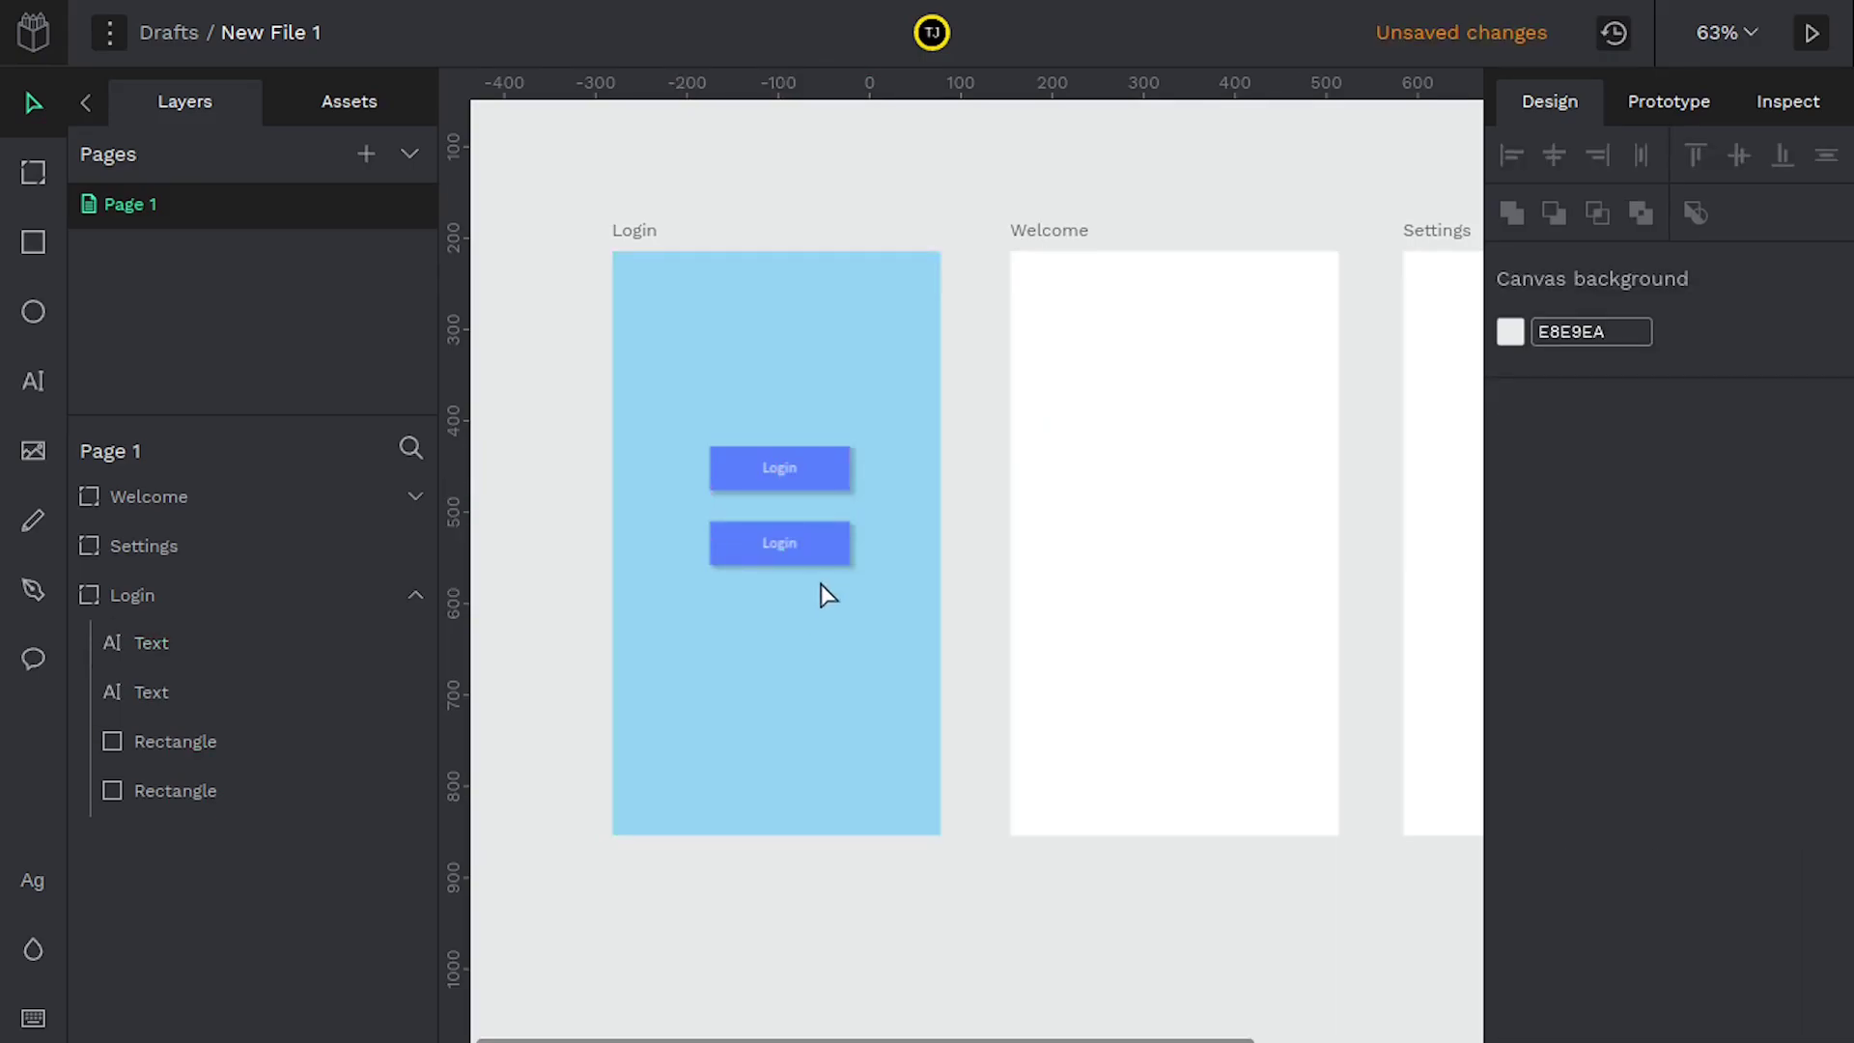
Relabel the copied button 'Signup', then start a new text box on the Welcome board.
scroll(811, 584, up, 5)
double_click(975, 799)
text(Signup)
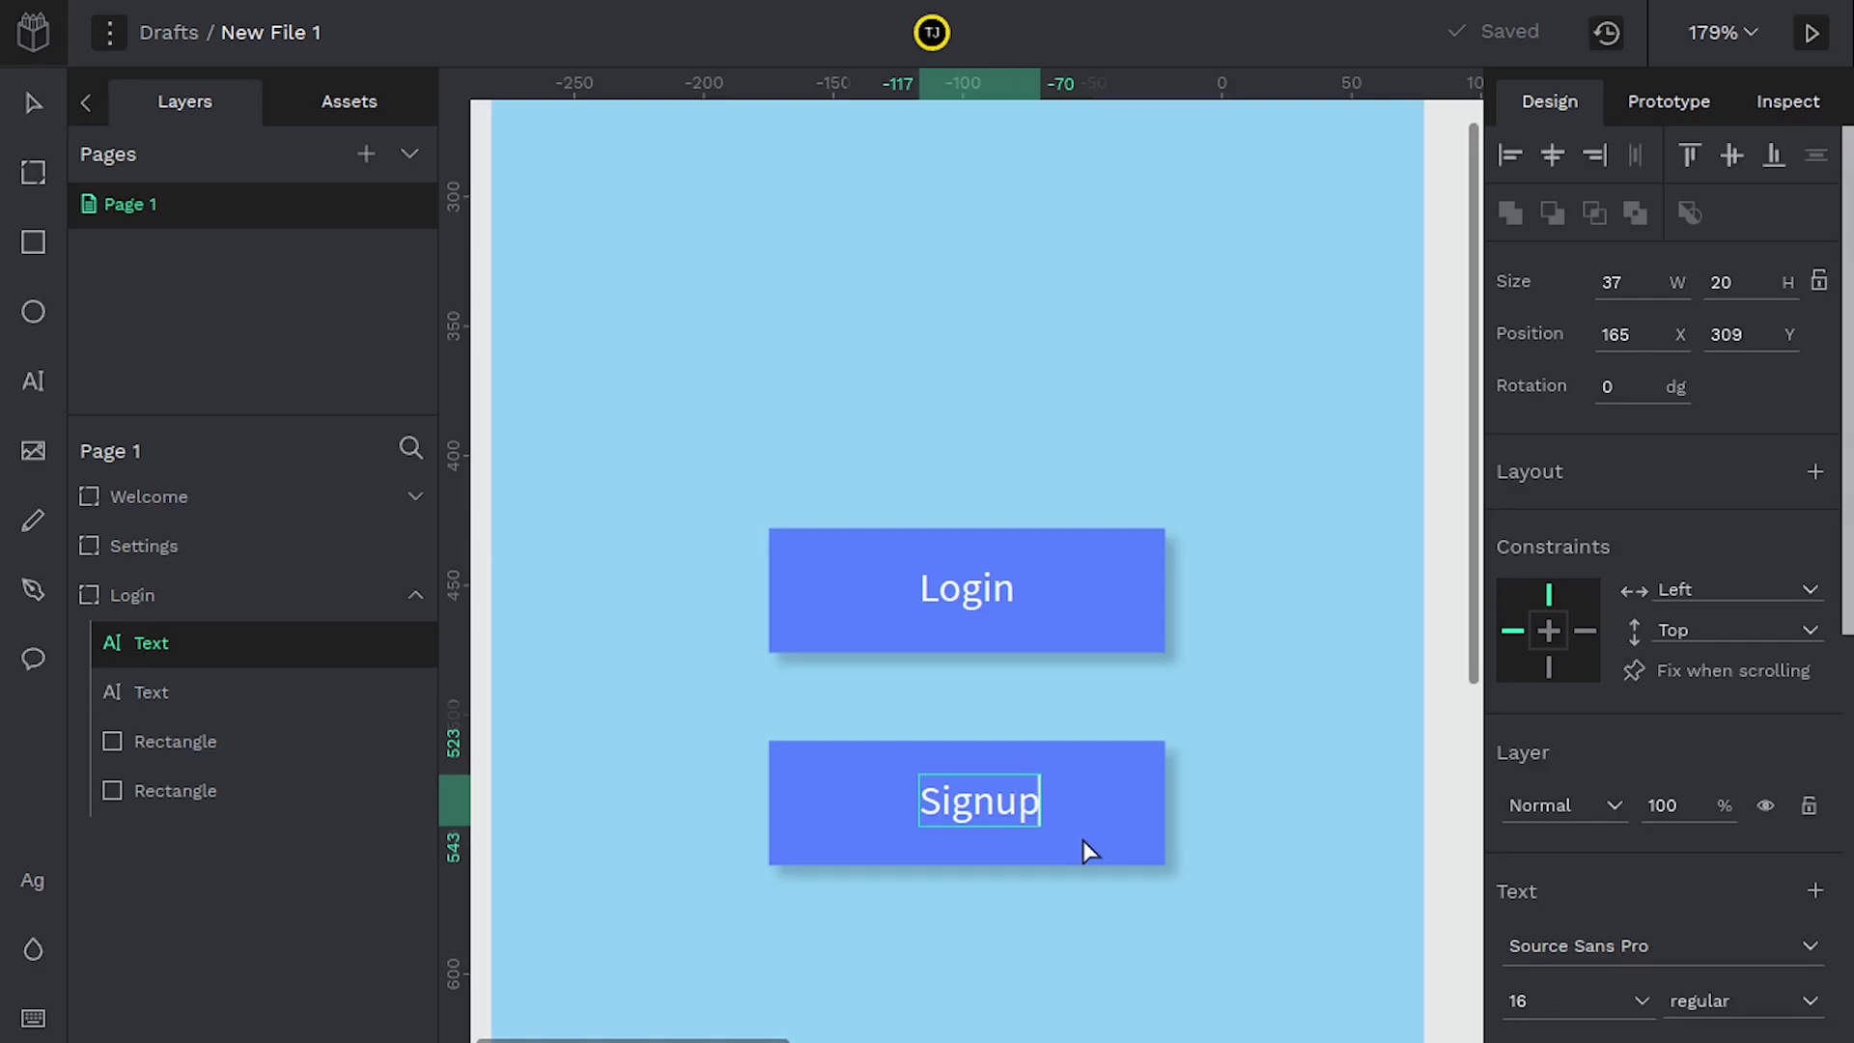
key(Escape)
scroll(1207, 680, down, 10)
scroll(1096, 695, right, 5)
click(543, 755)
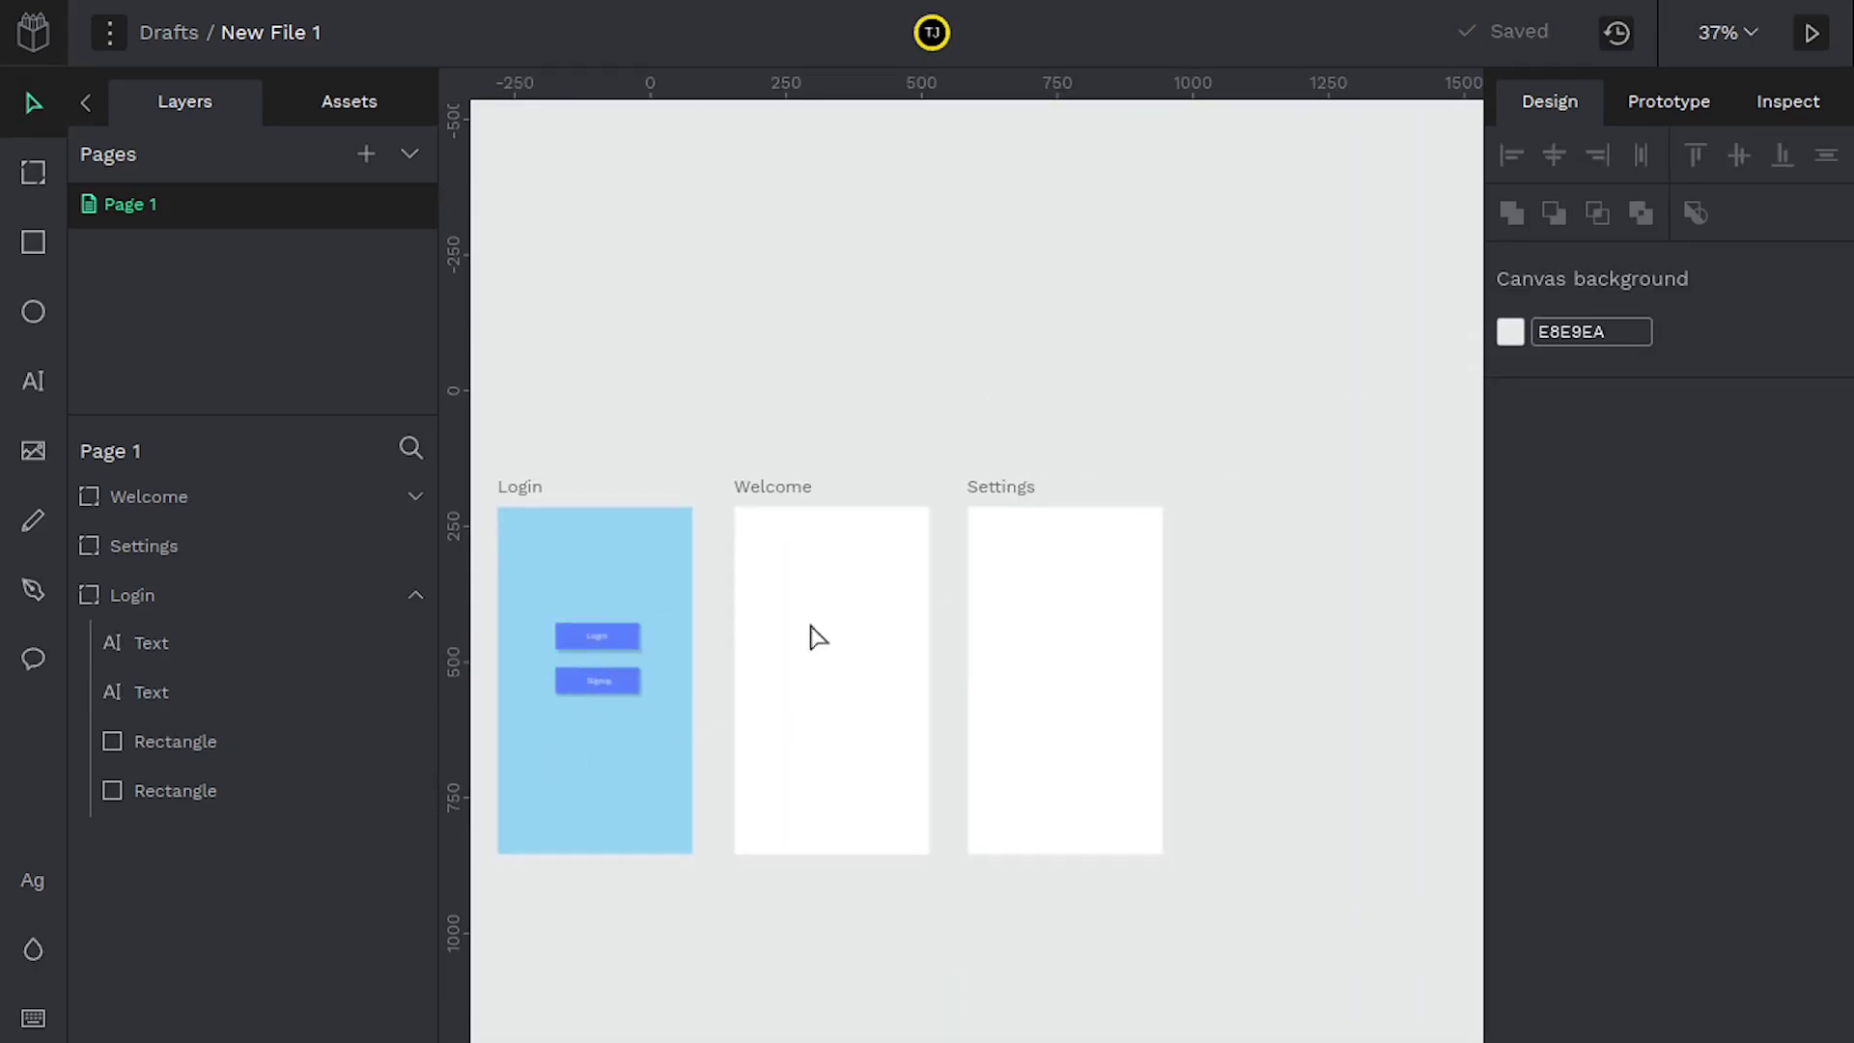
click(32, 380)
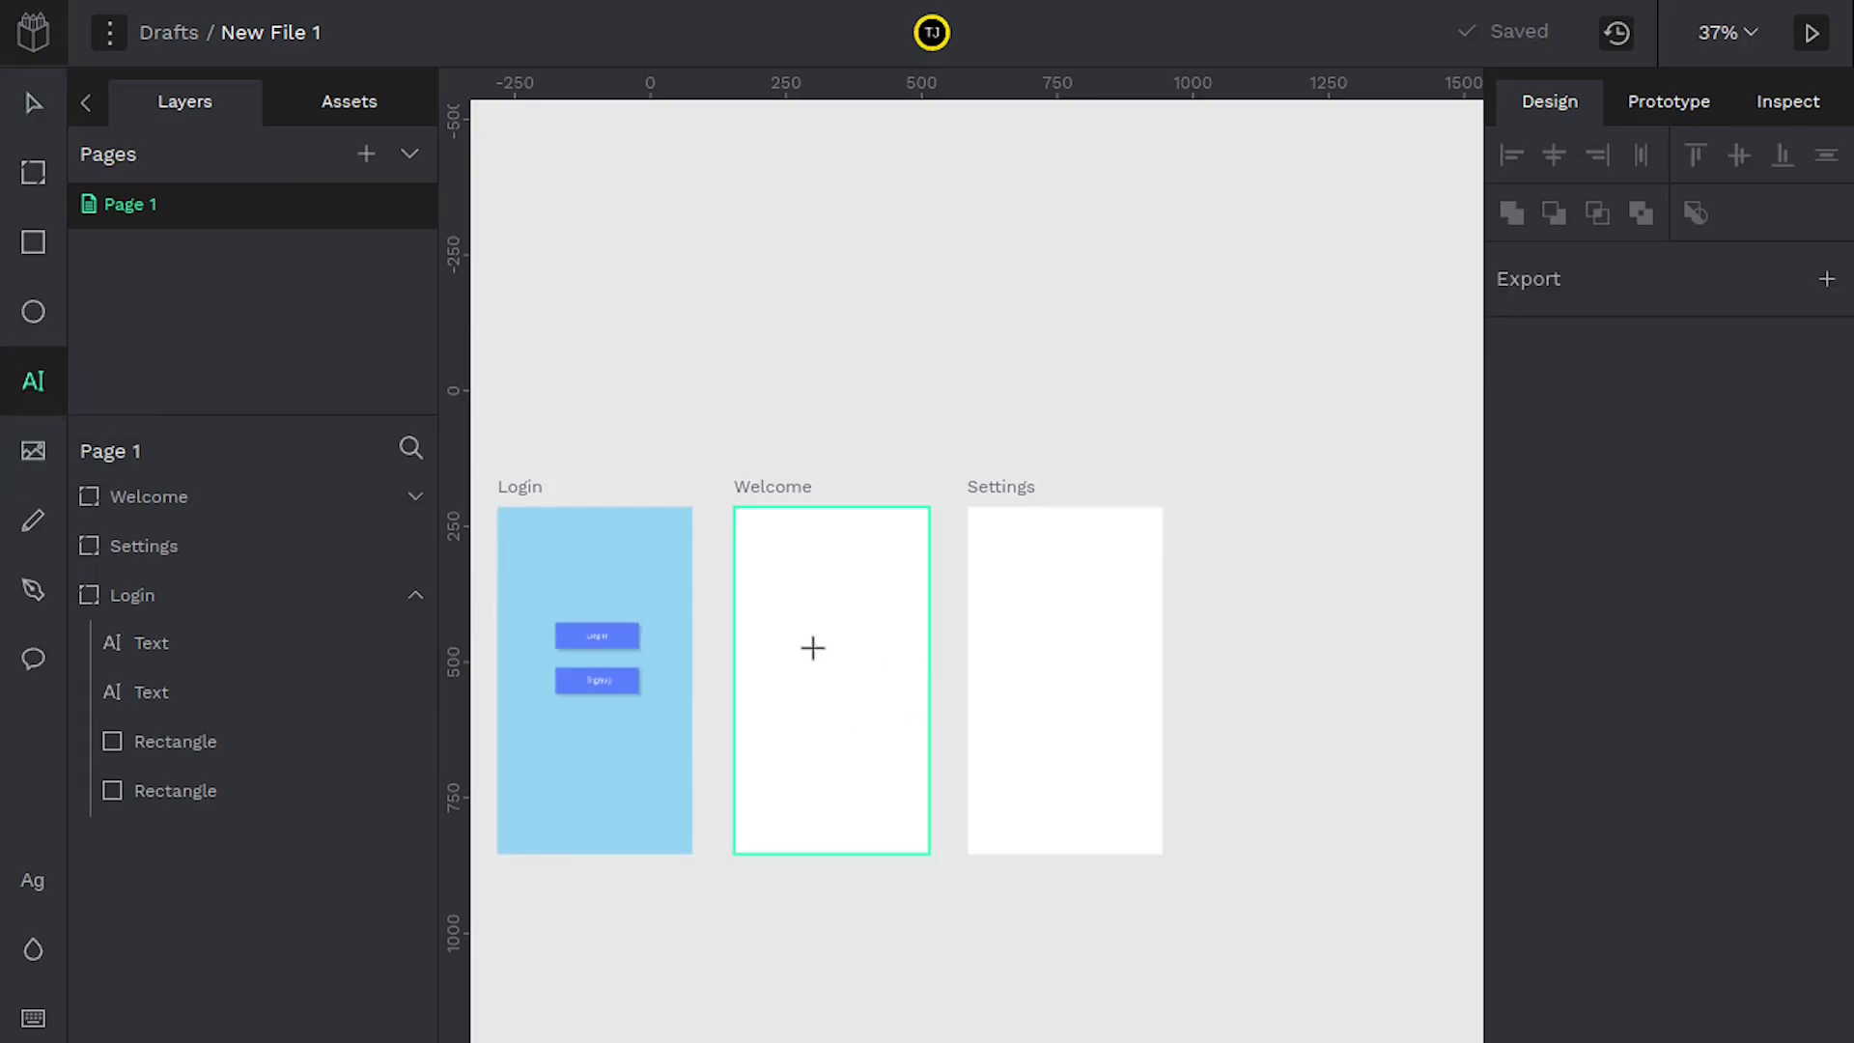
click(813, 647)
Type a 'Welcome' heading at font size 72 and centre it on the Welcome board.
text(Welcome)
key(Escape)
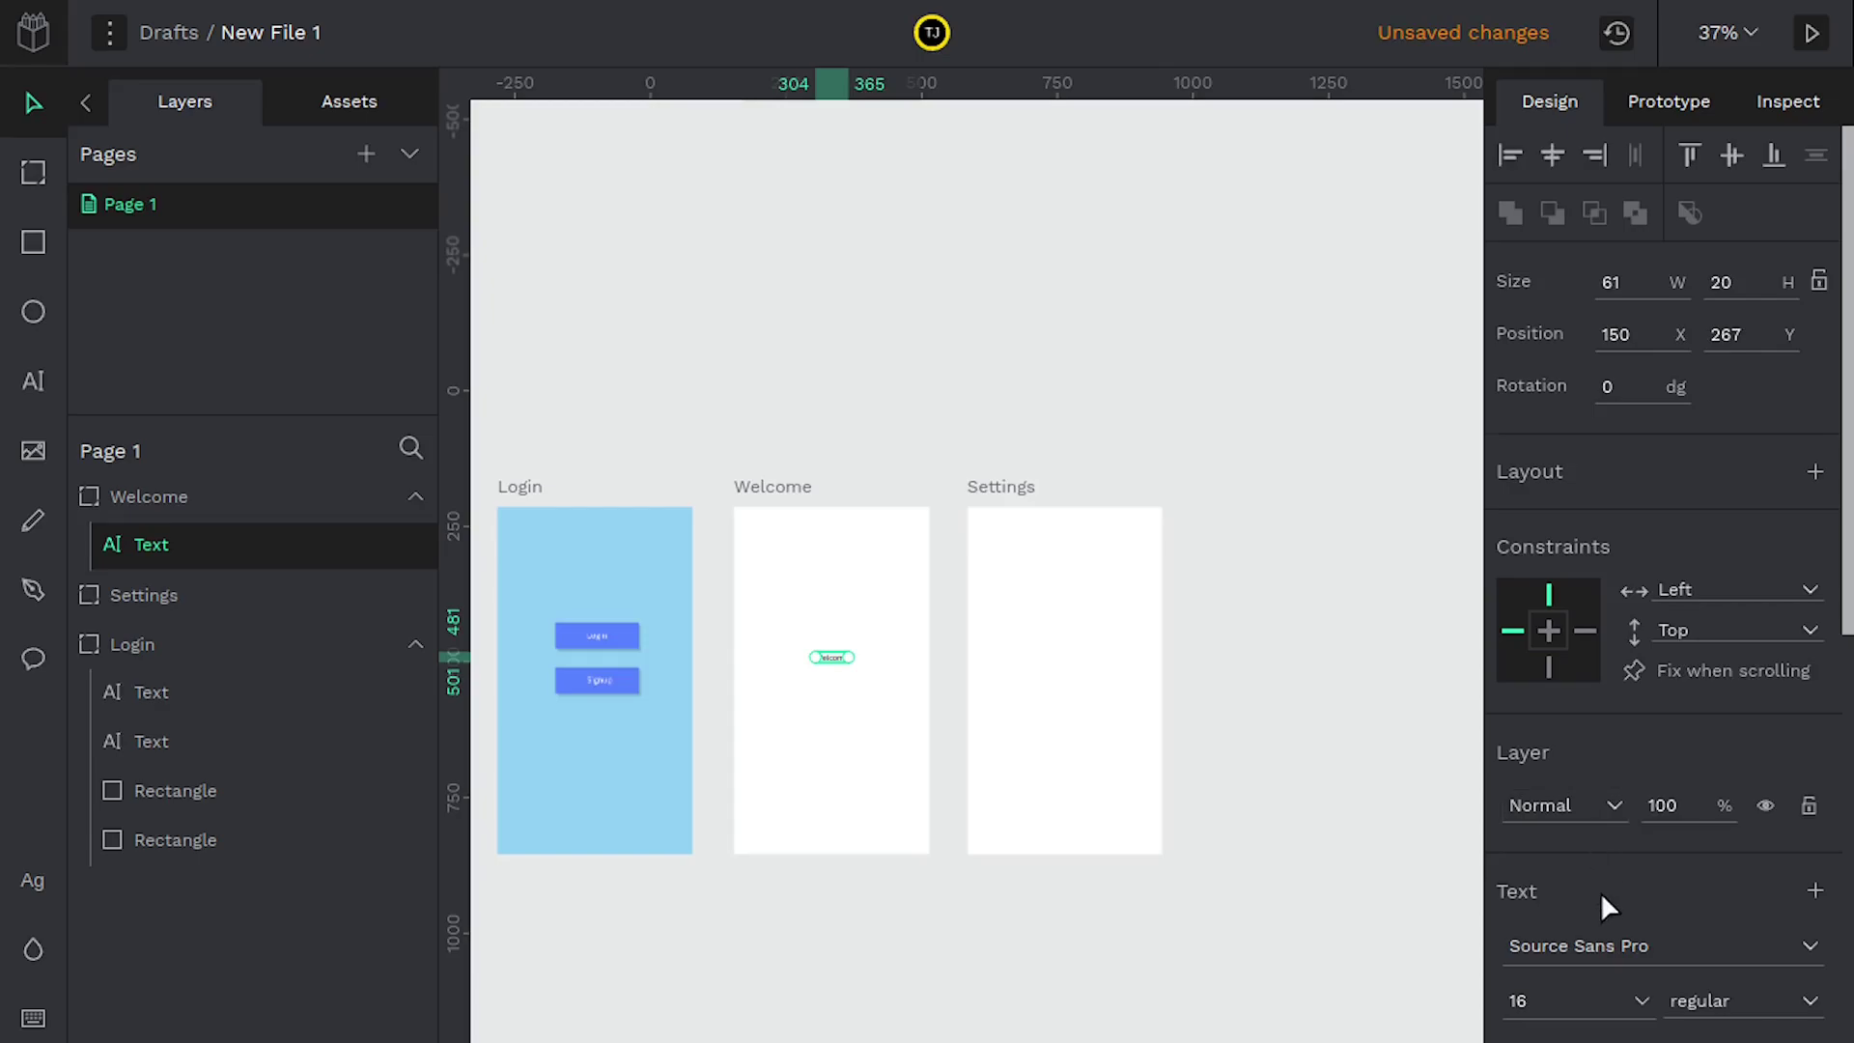
scroll(1599, 894, down, 2)
click(1637, 829)
scroll(1595, 772, down, 2)
scroll(1595, 773, down, 1)
click(1584, 778)
click(869, 715)
click(869, 688)
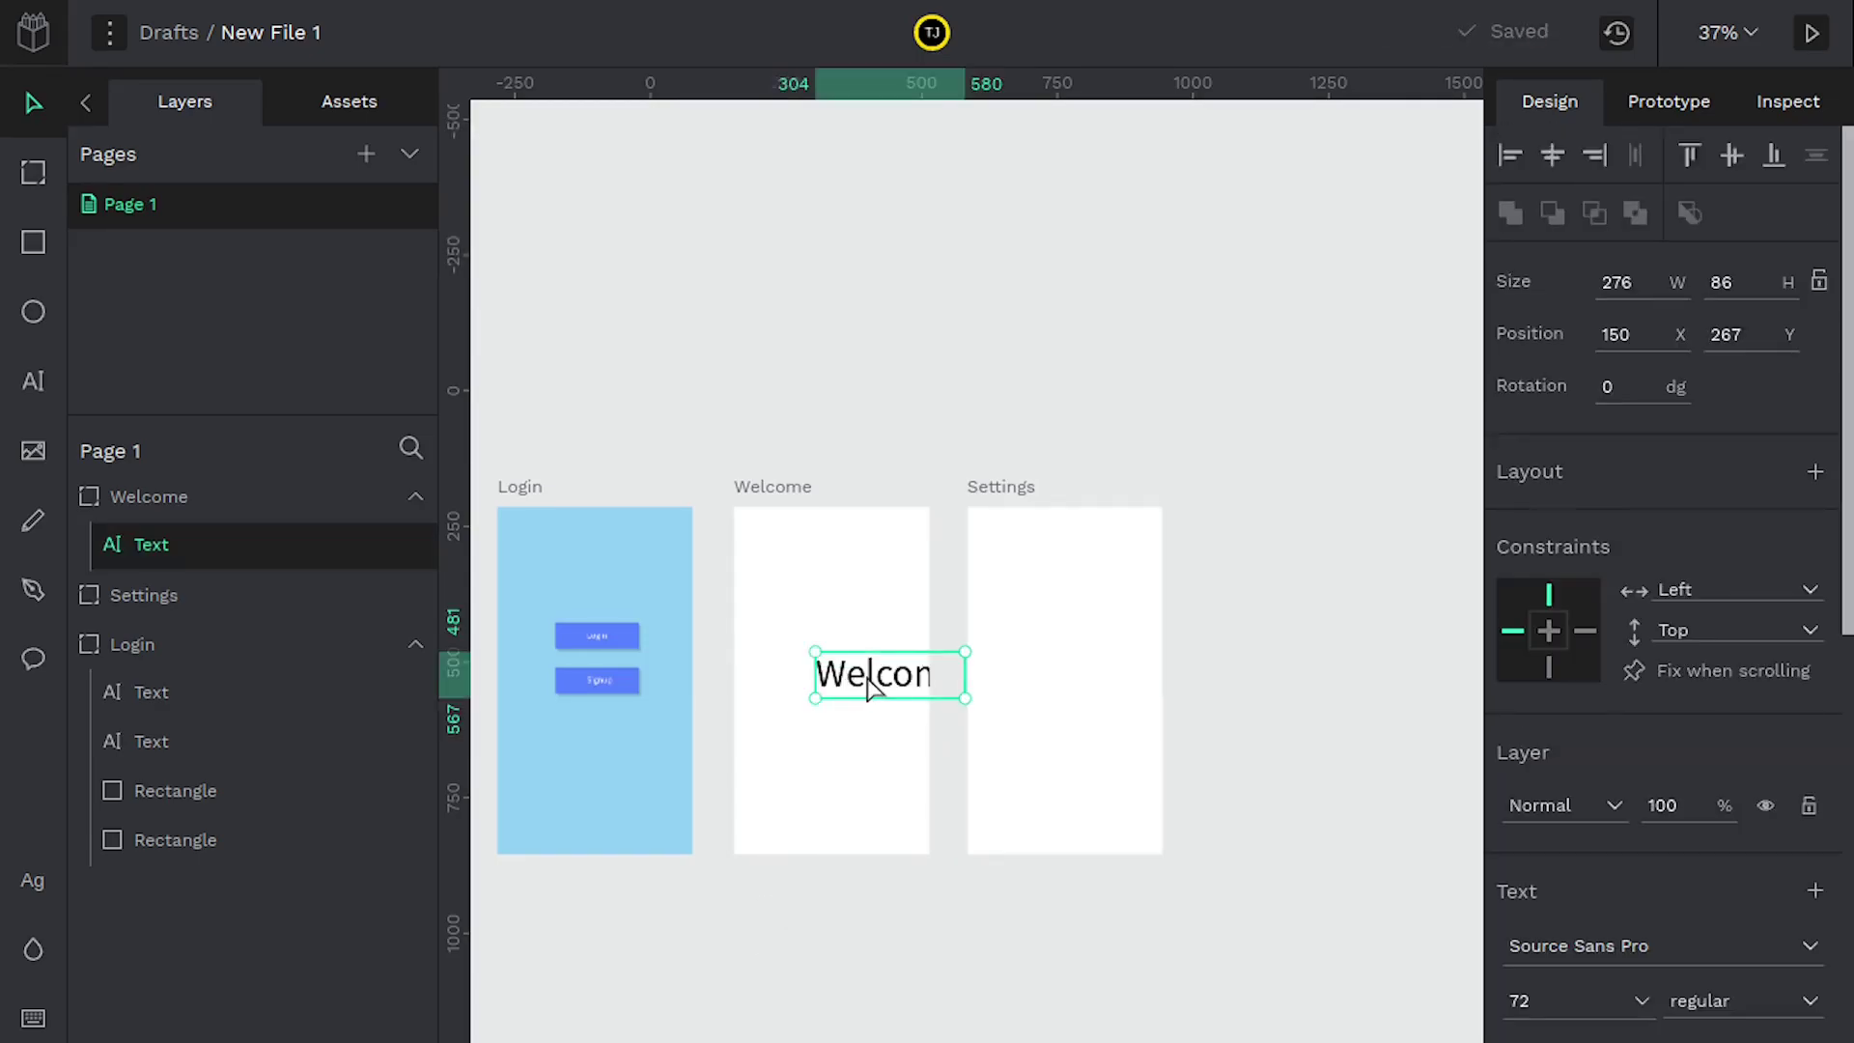
drag(869, 687, 807, 673)
click(811, 786)
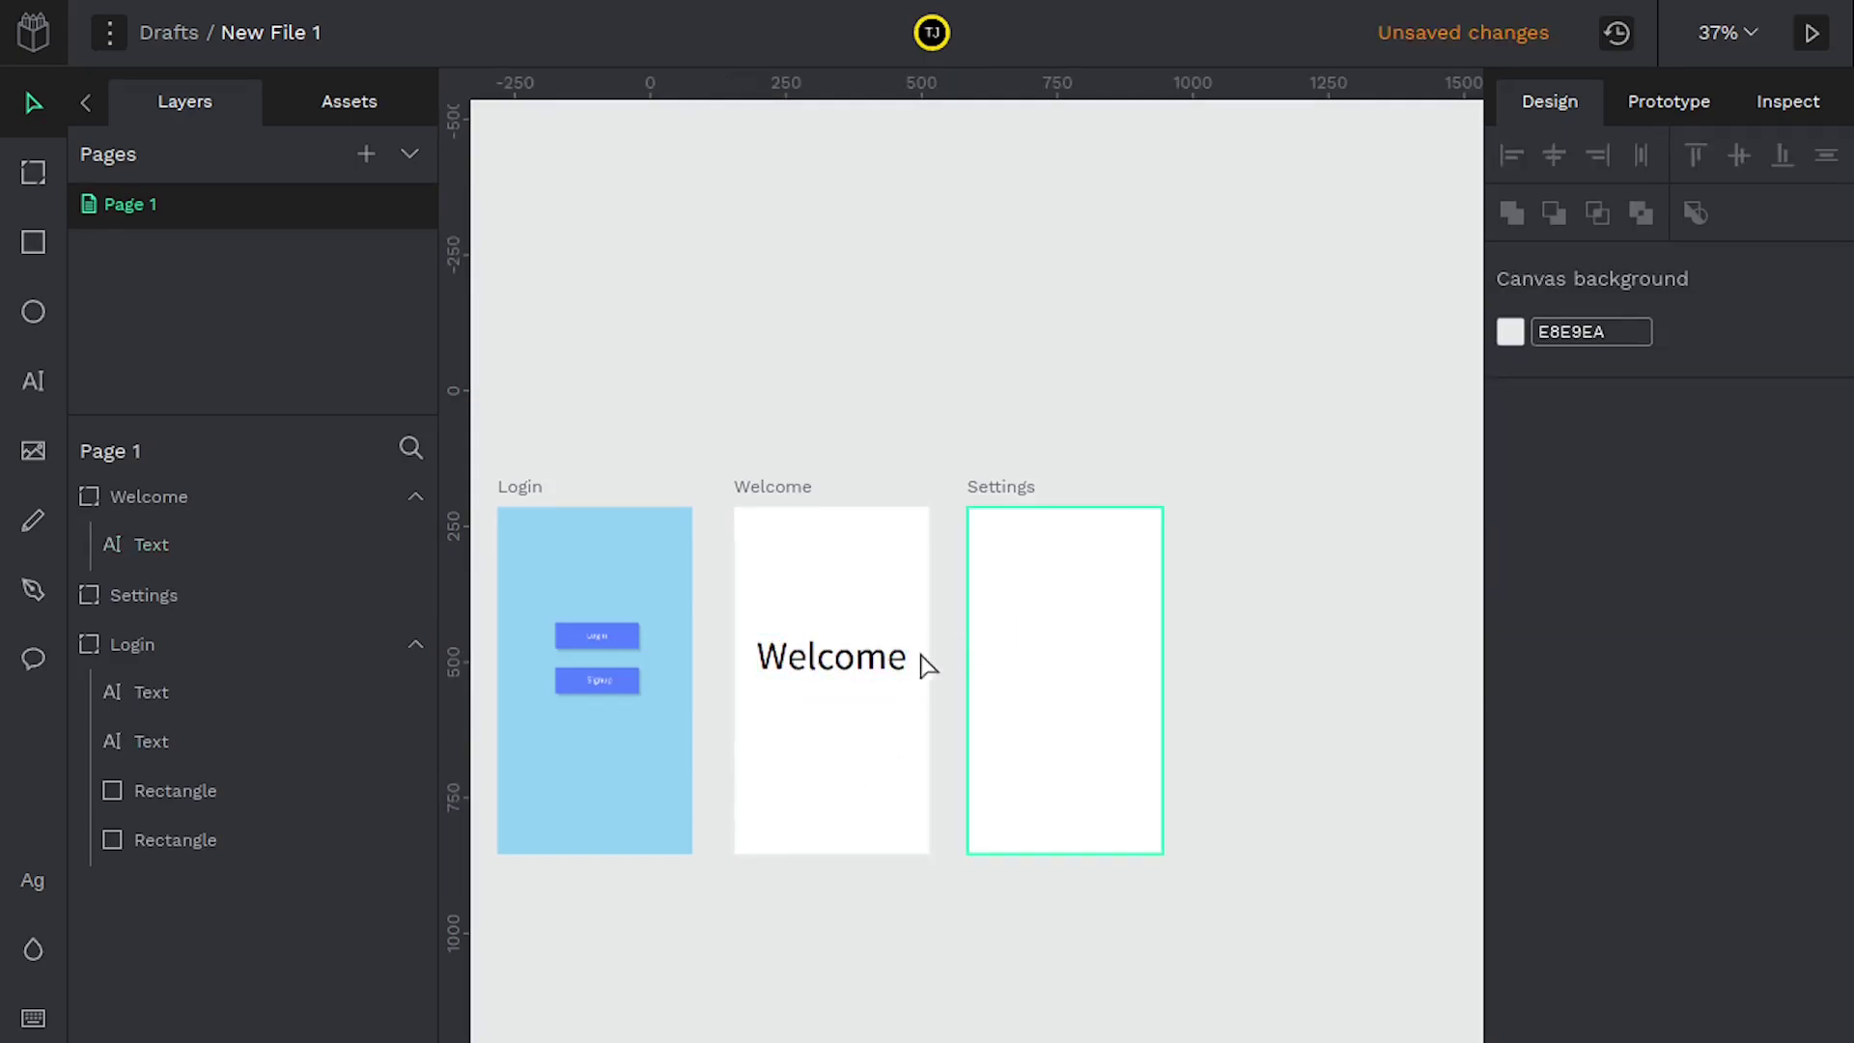
Duplicate the heading onto the Settings board, retype it 'Settings' and centre it.
click(849, 675)
key(ctrl+d)
drag(861, 659, 1075, 553)
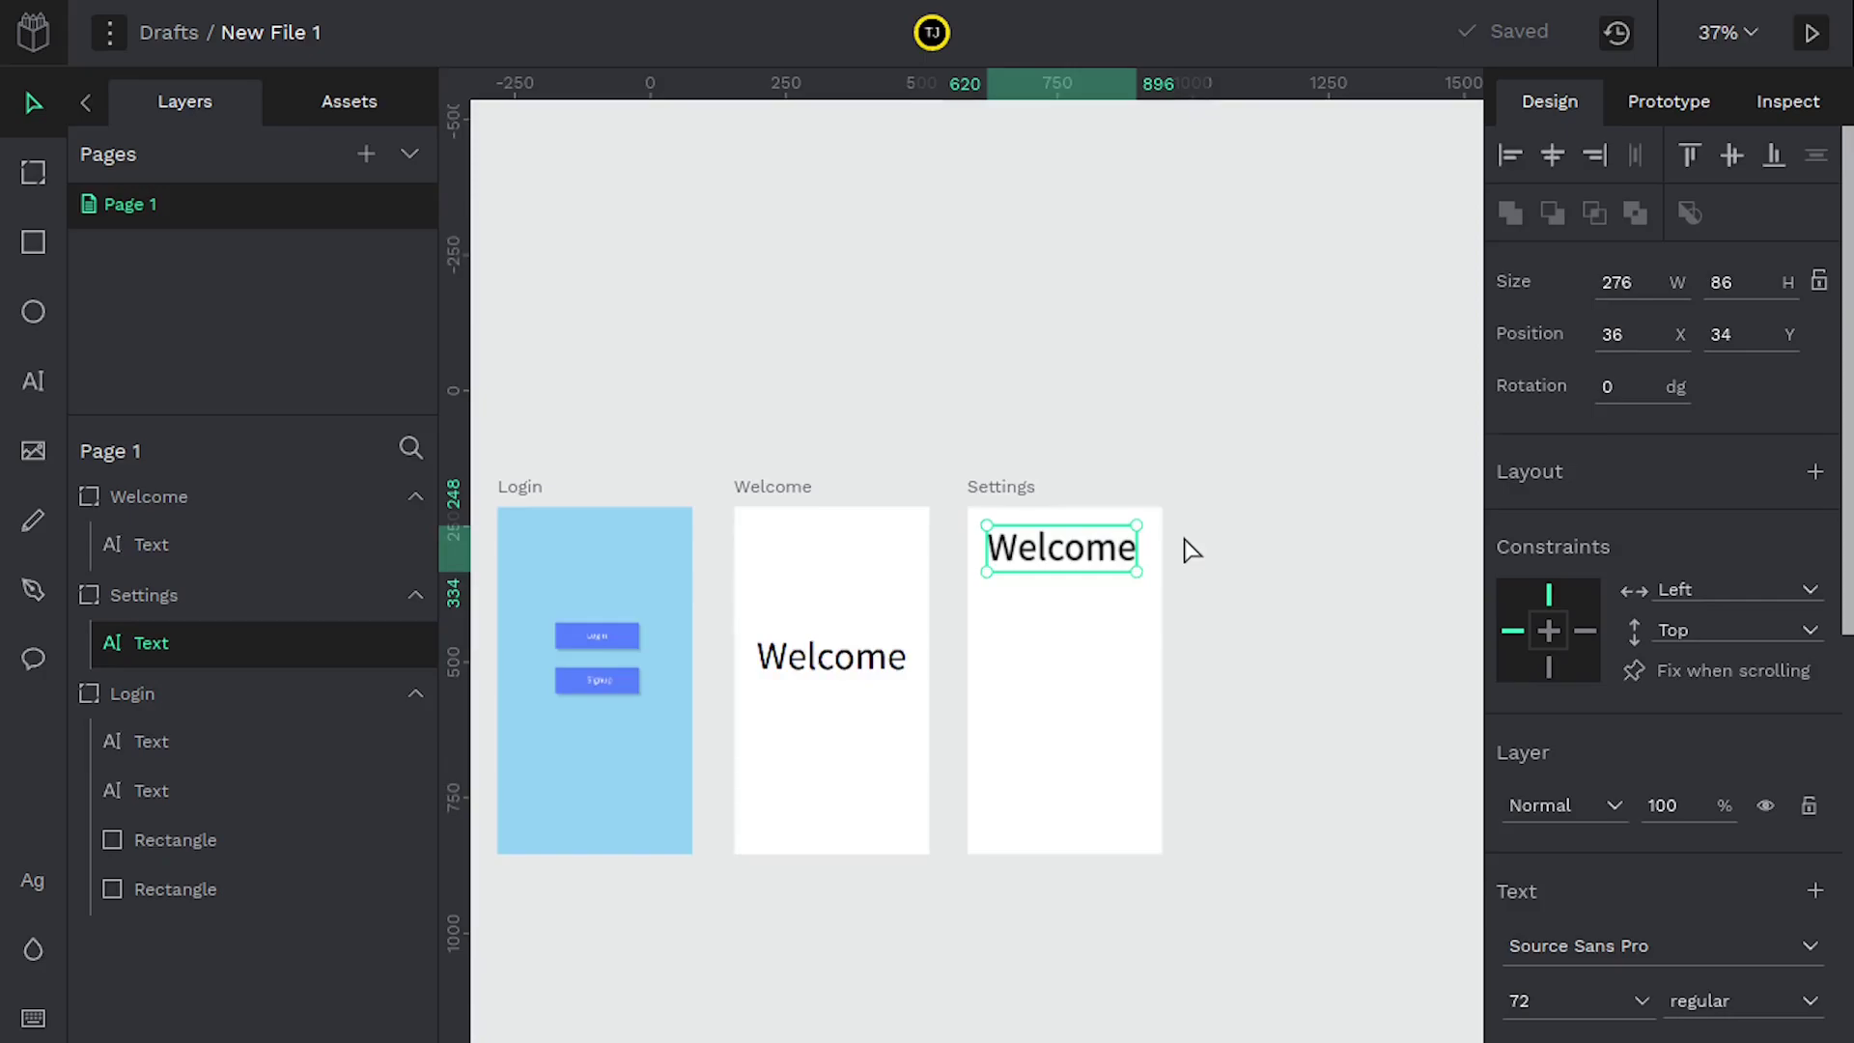
double_click(1104, 564)
text(Setti)
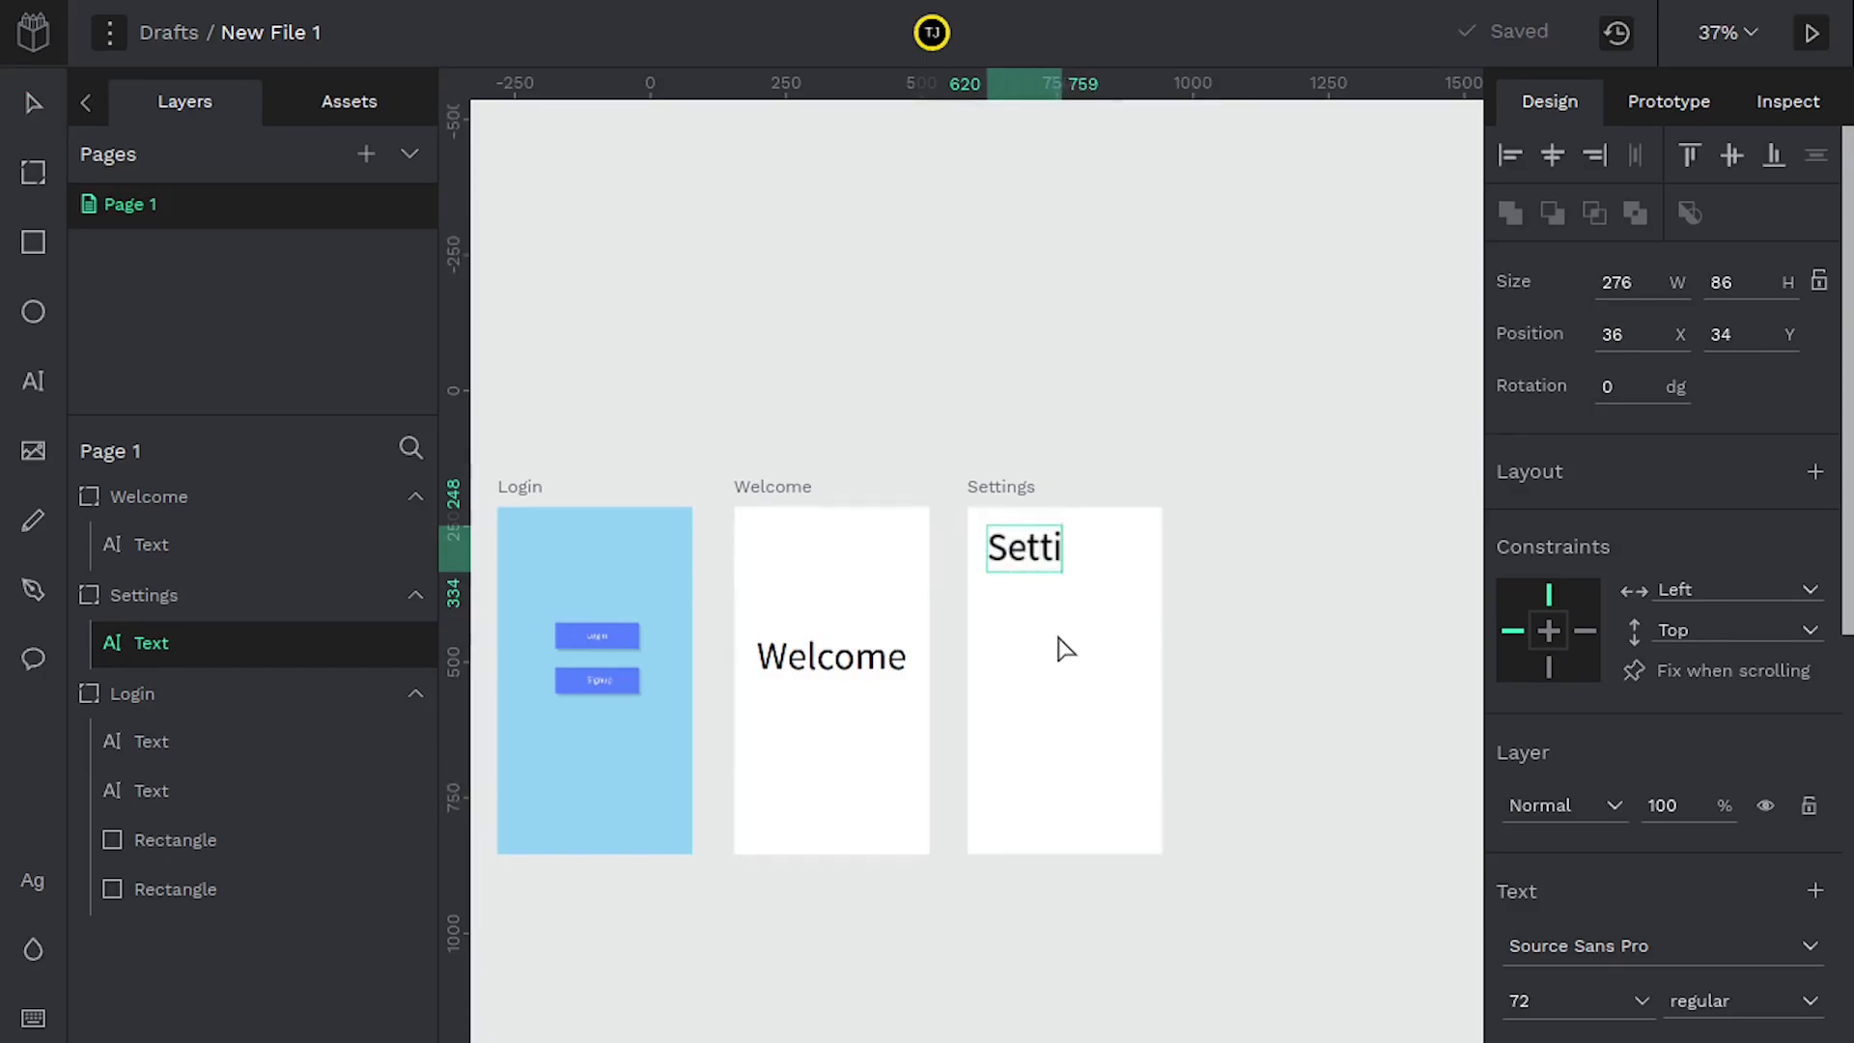
text(ngs)
key(Escape)
drag(1048, 550, 1055, 567)
key(Escape)
Fill the Welcome board light green.
click(135, 510)
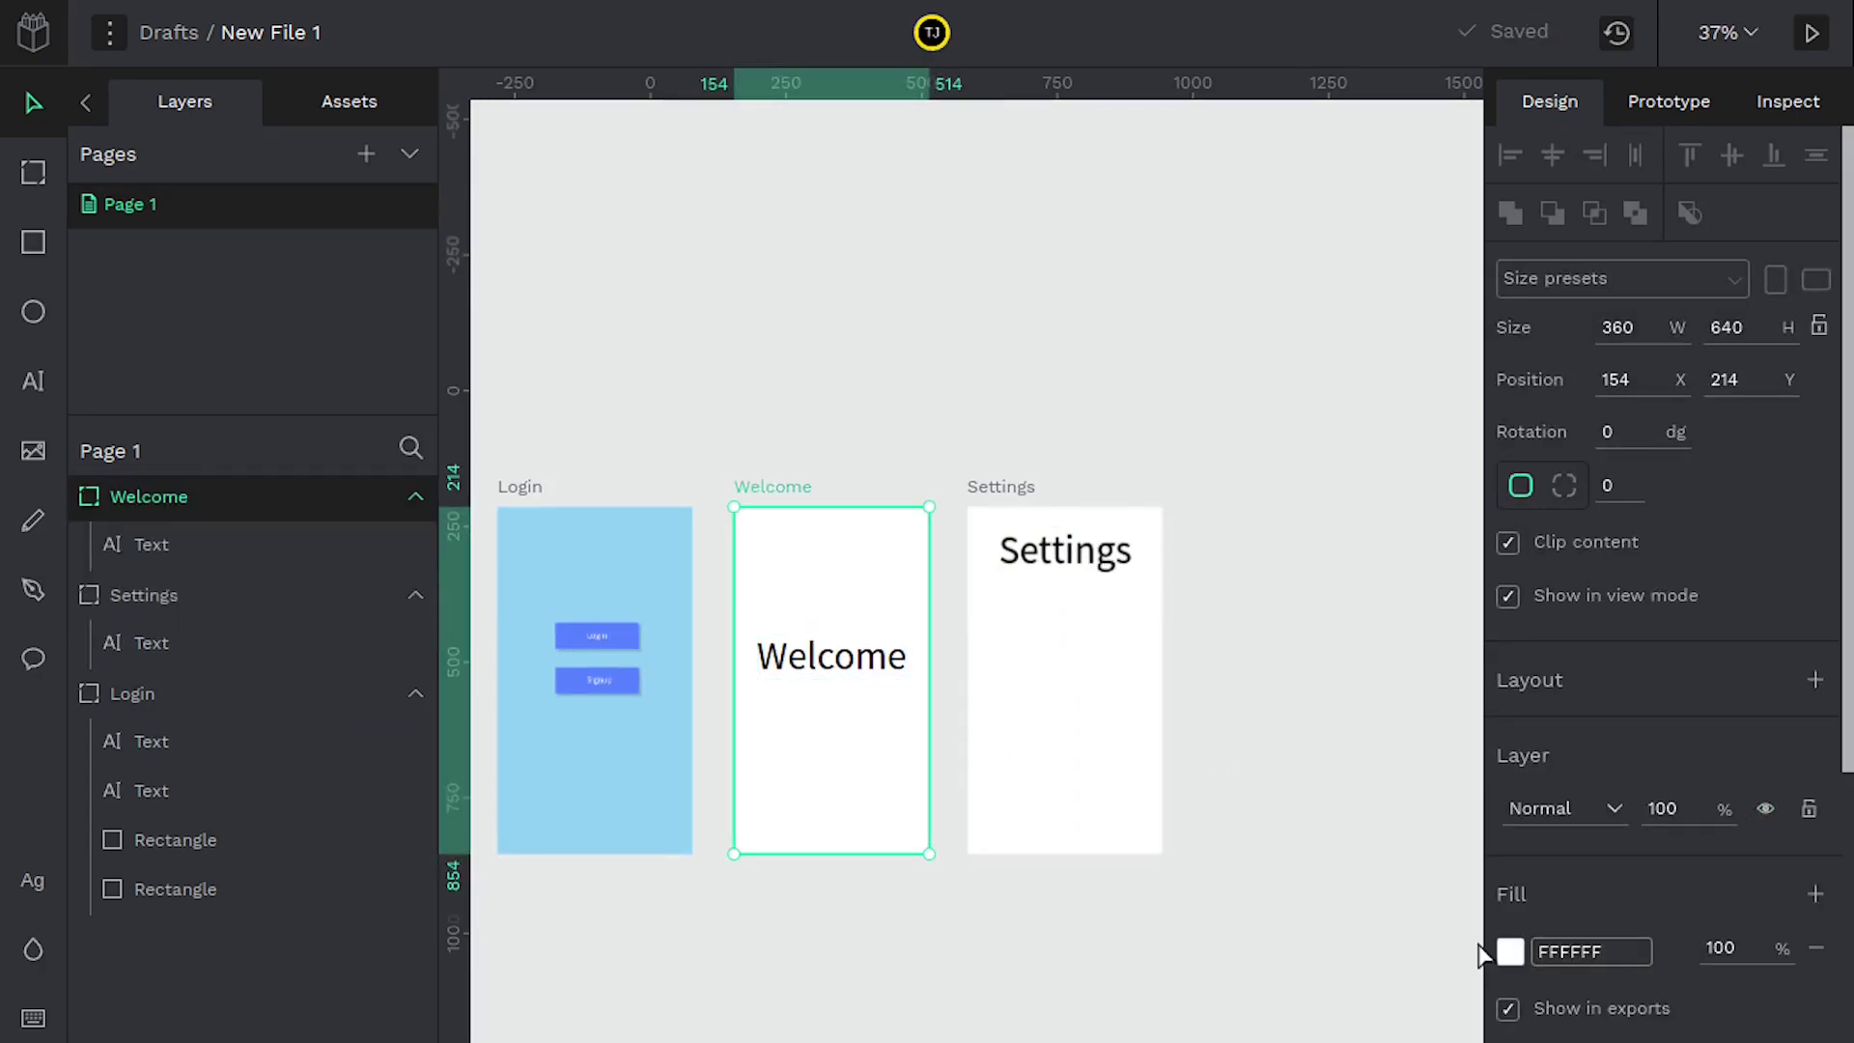
click(1508, 951)
click(1271, 655)
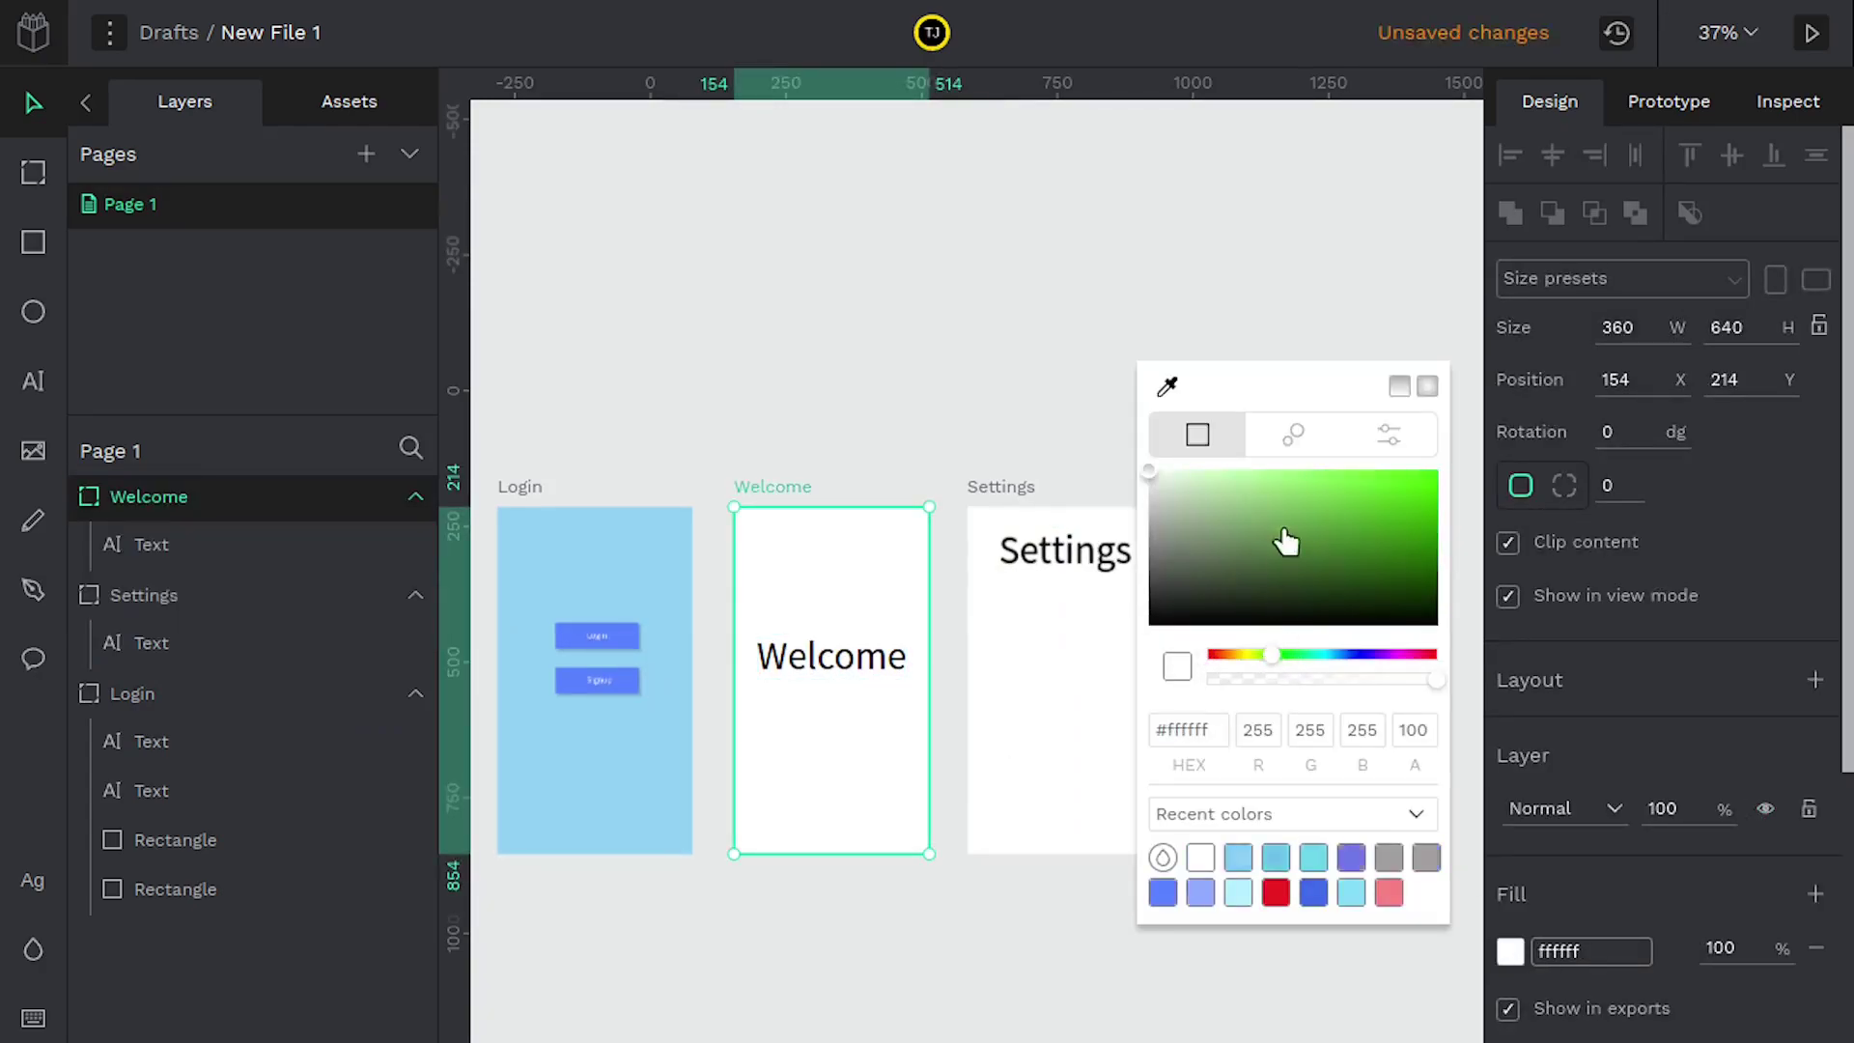
drag(1286, 534, 1270, 483)
click(824, 331)
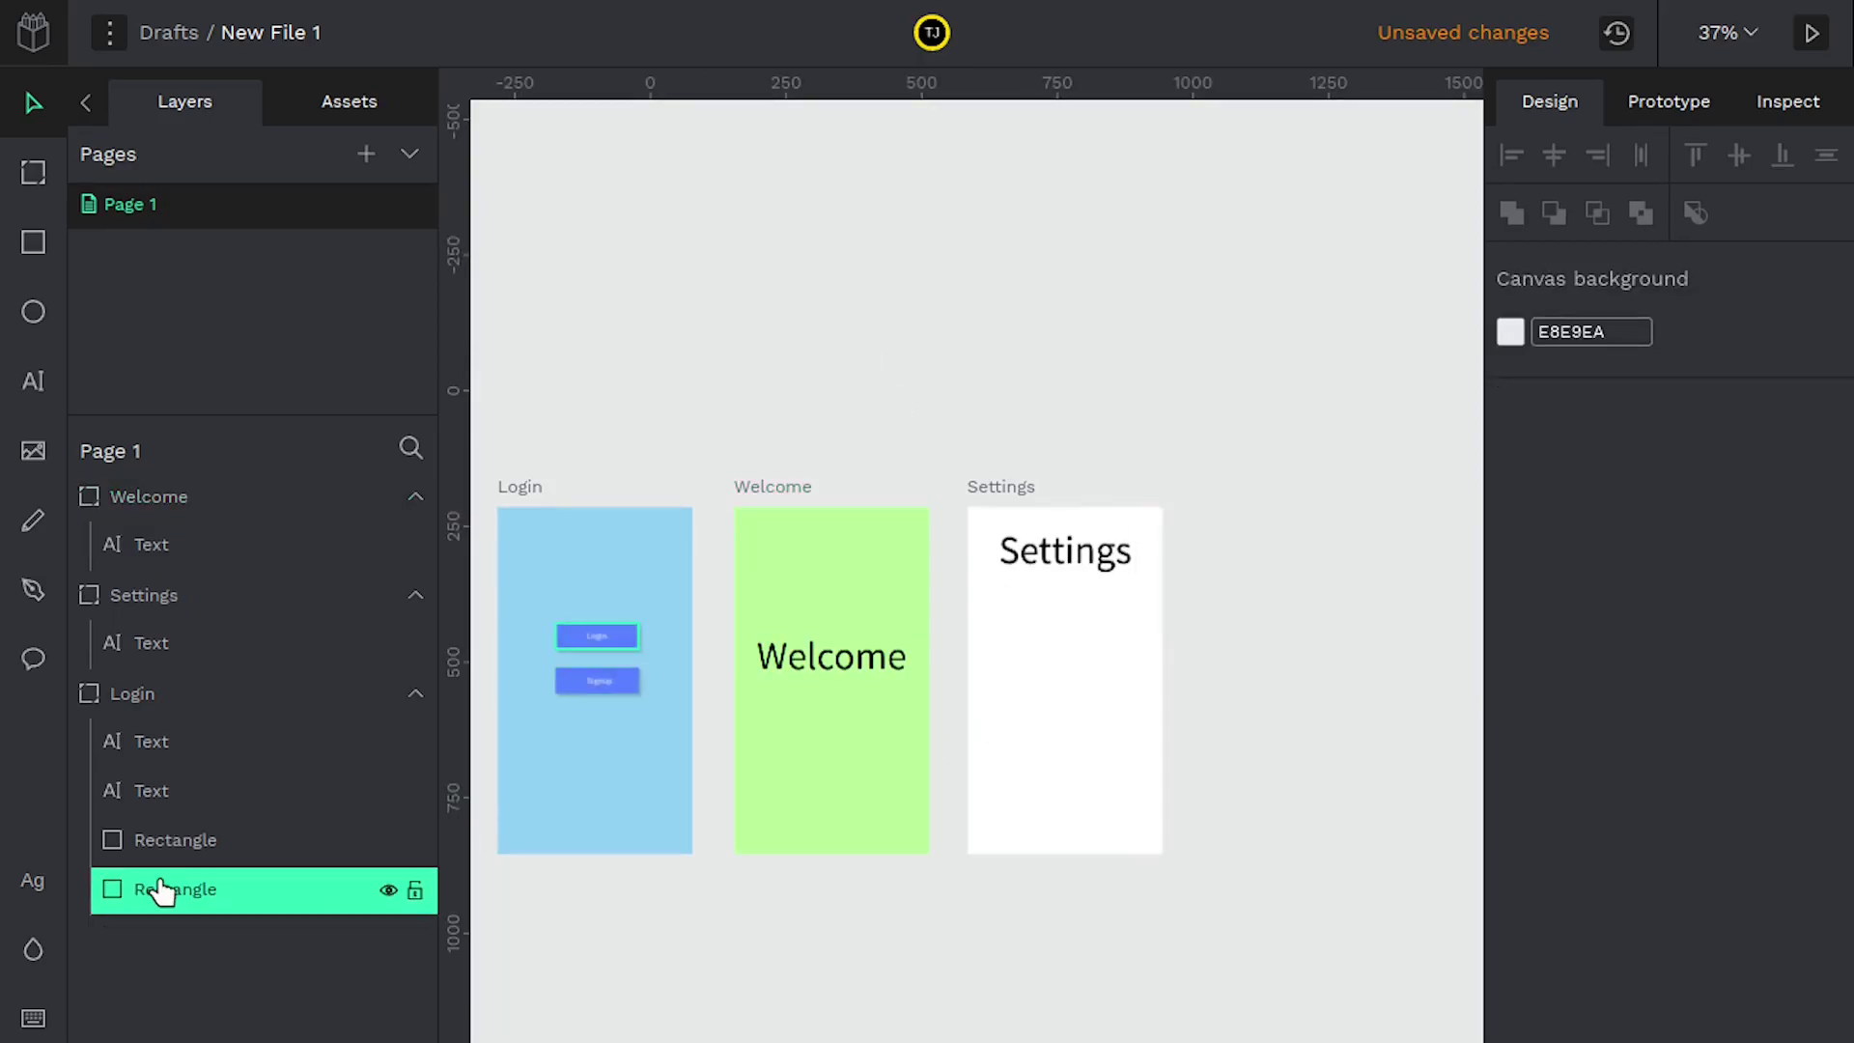
Fill the Settings board orange.
click(145, 595)
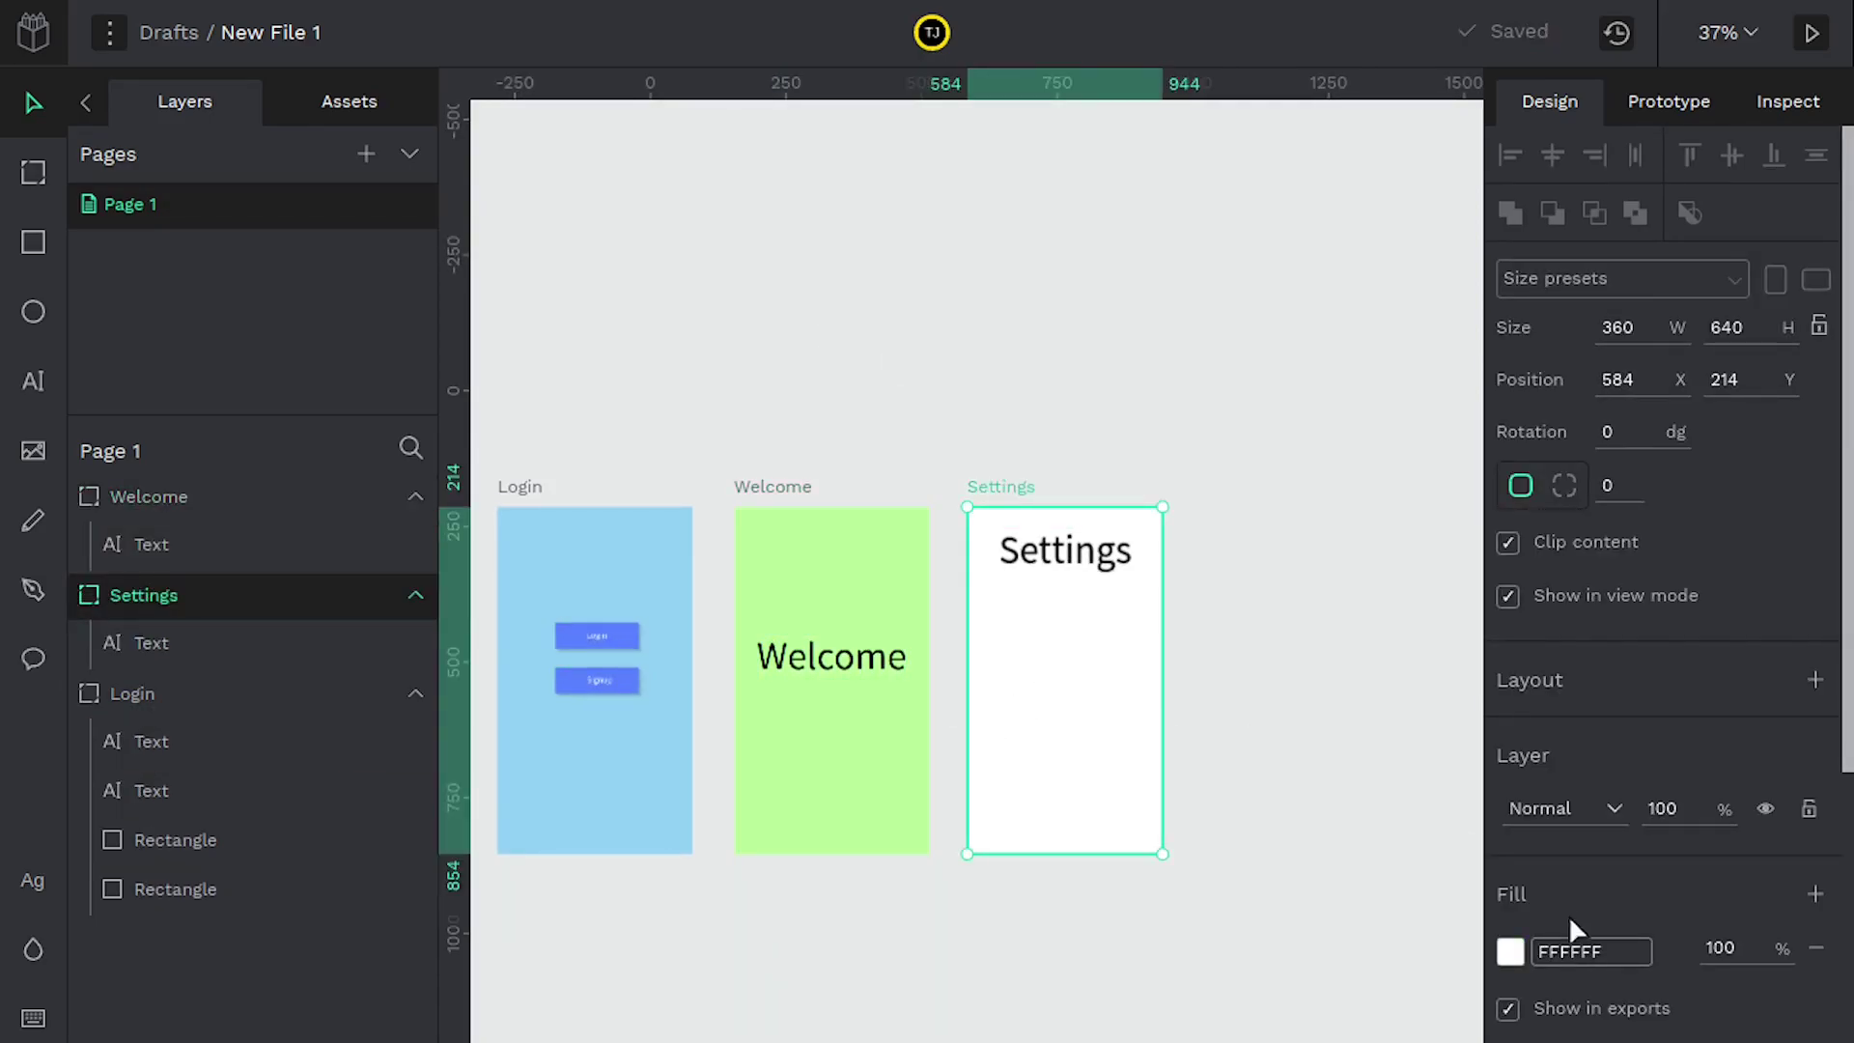
click(1510, 951)
drag(1317, 604, 1348, 469)
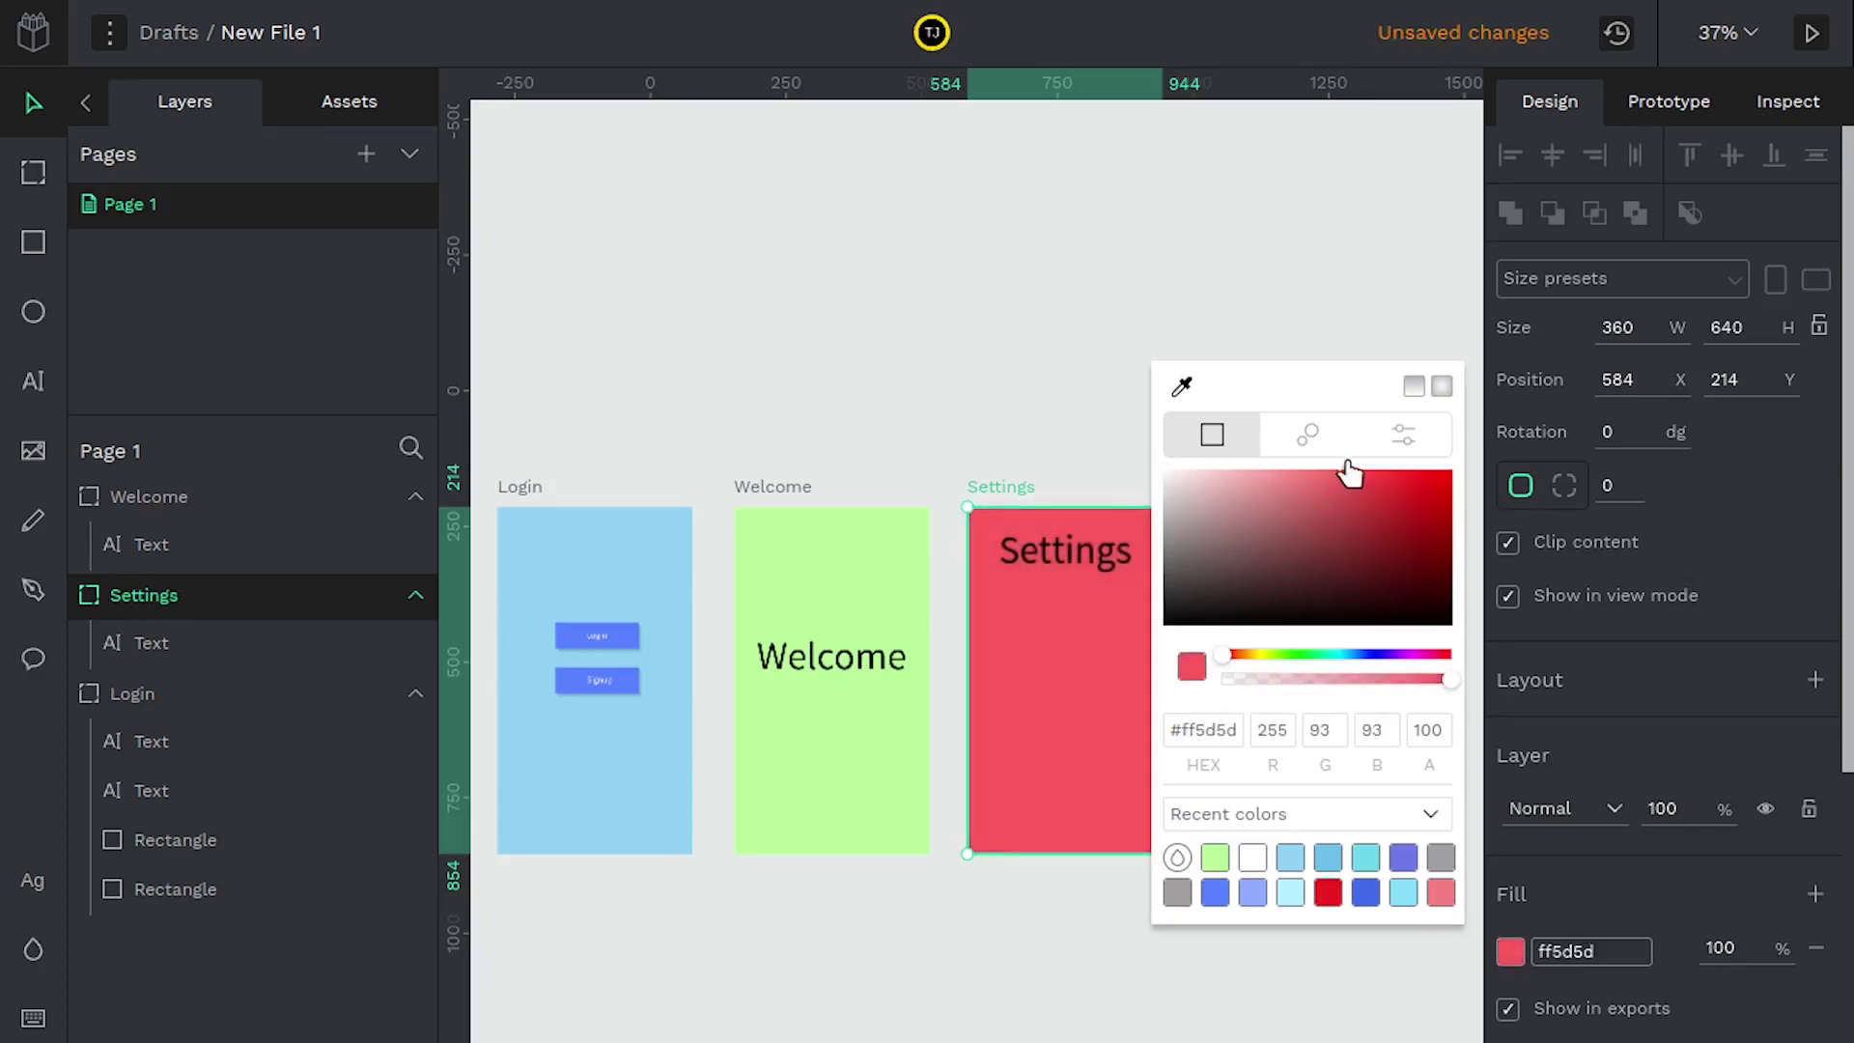
click(1245, 656)
key(Escape)
drag(769, 653, 894, 575)
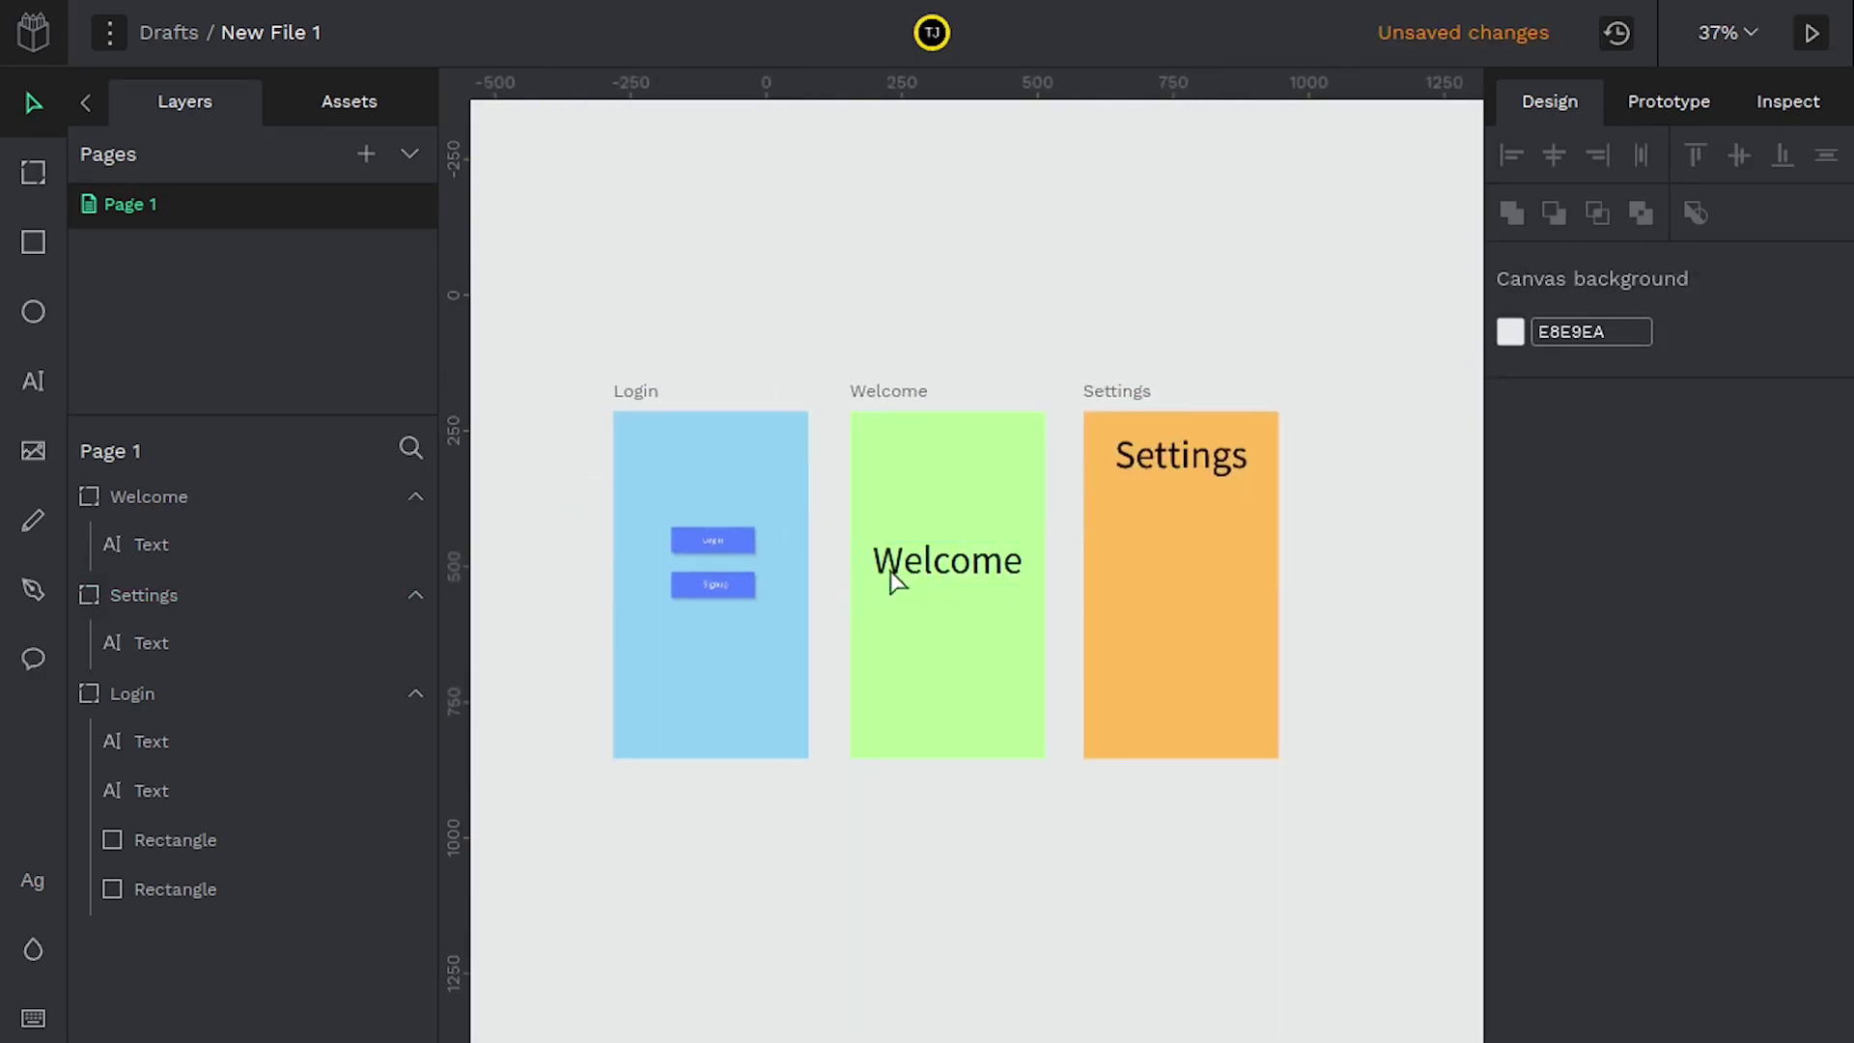
click(894, 575)
key(Escape)
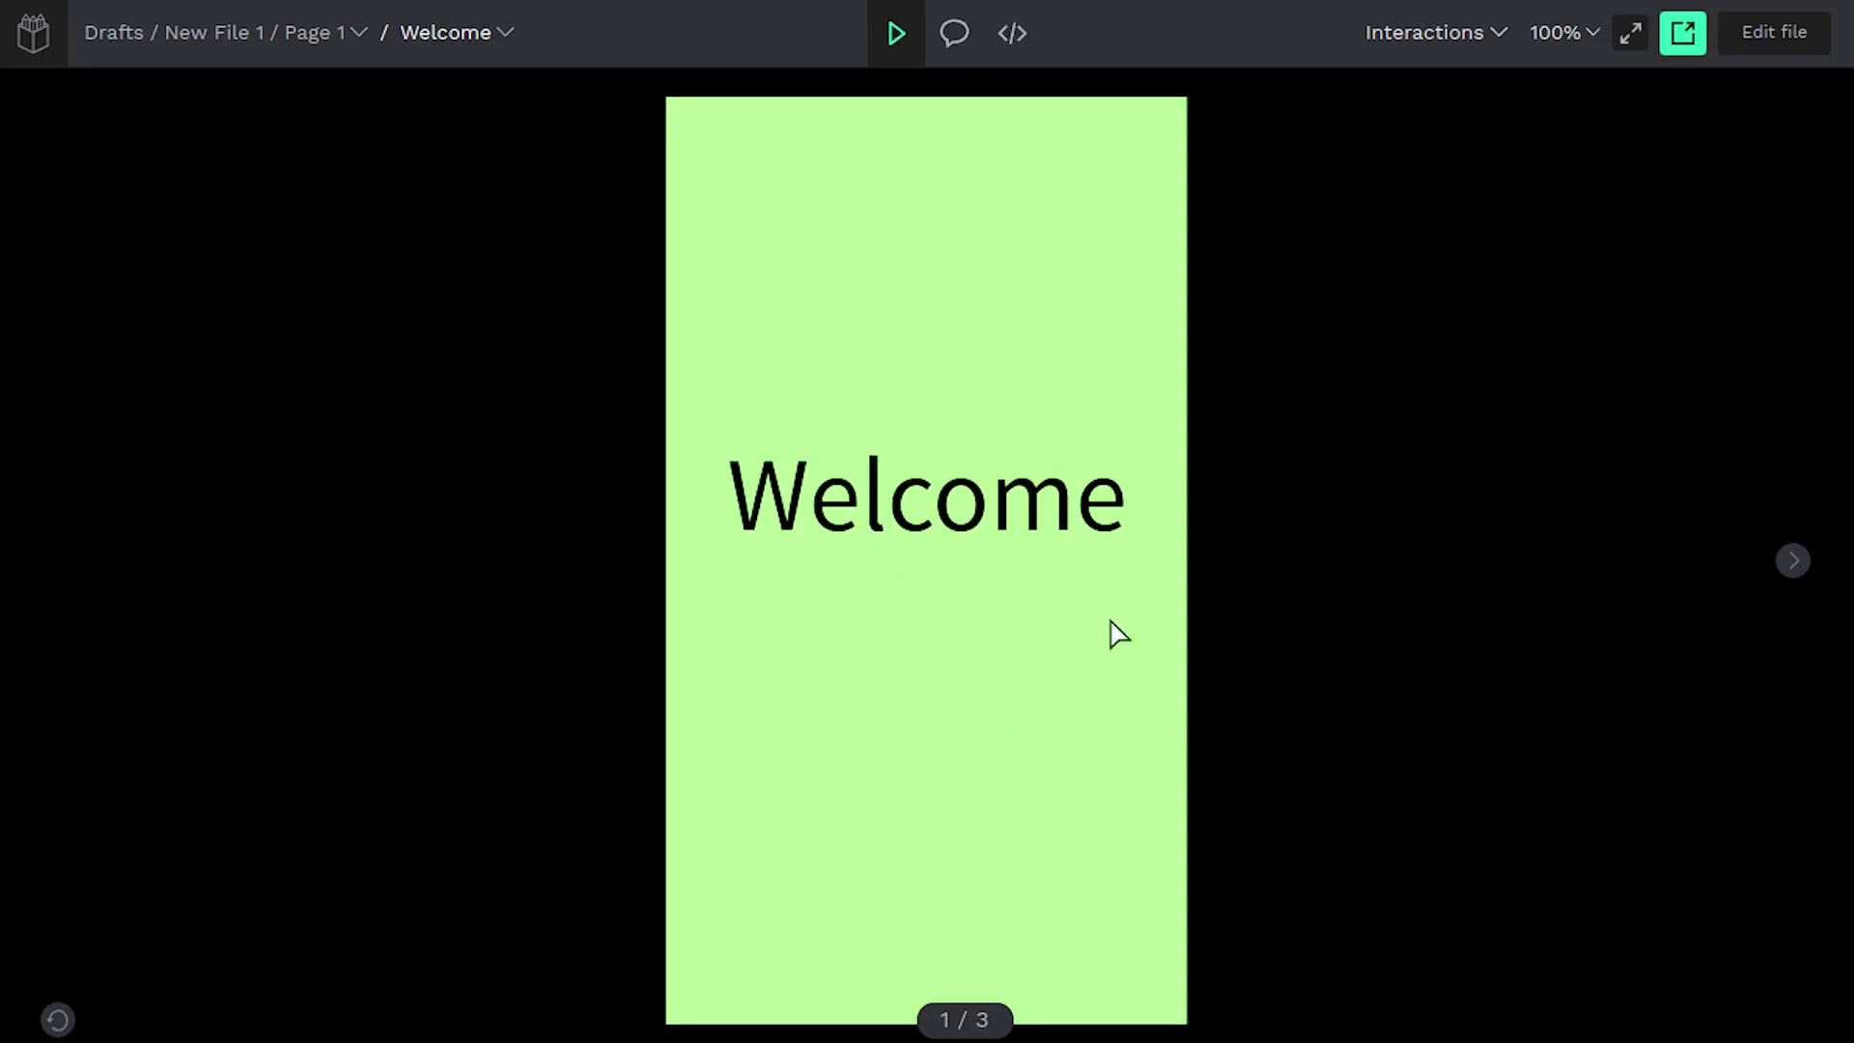
Page the preview forward to Settings and Login, back to Welcome, then forward to Settings.
click(1792, 568)
click(1794, 569)
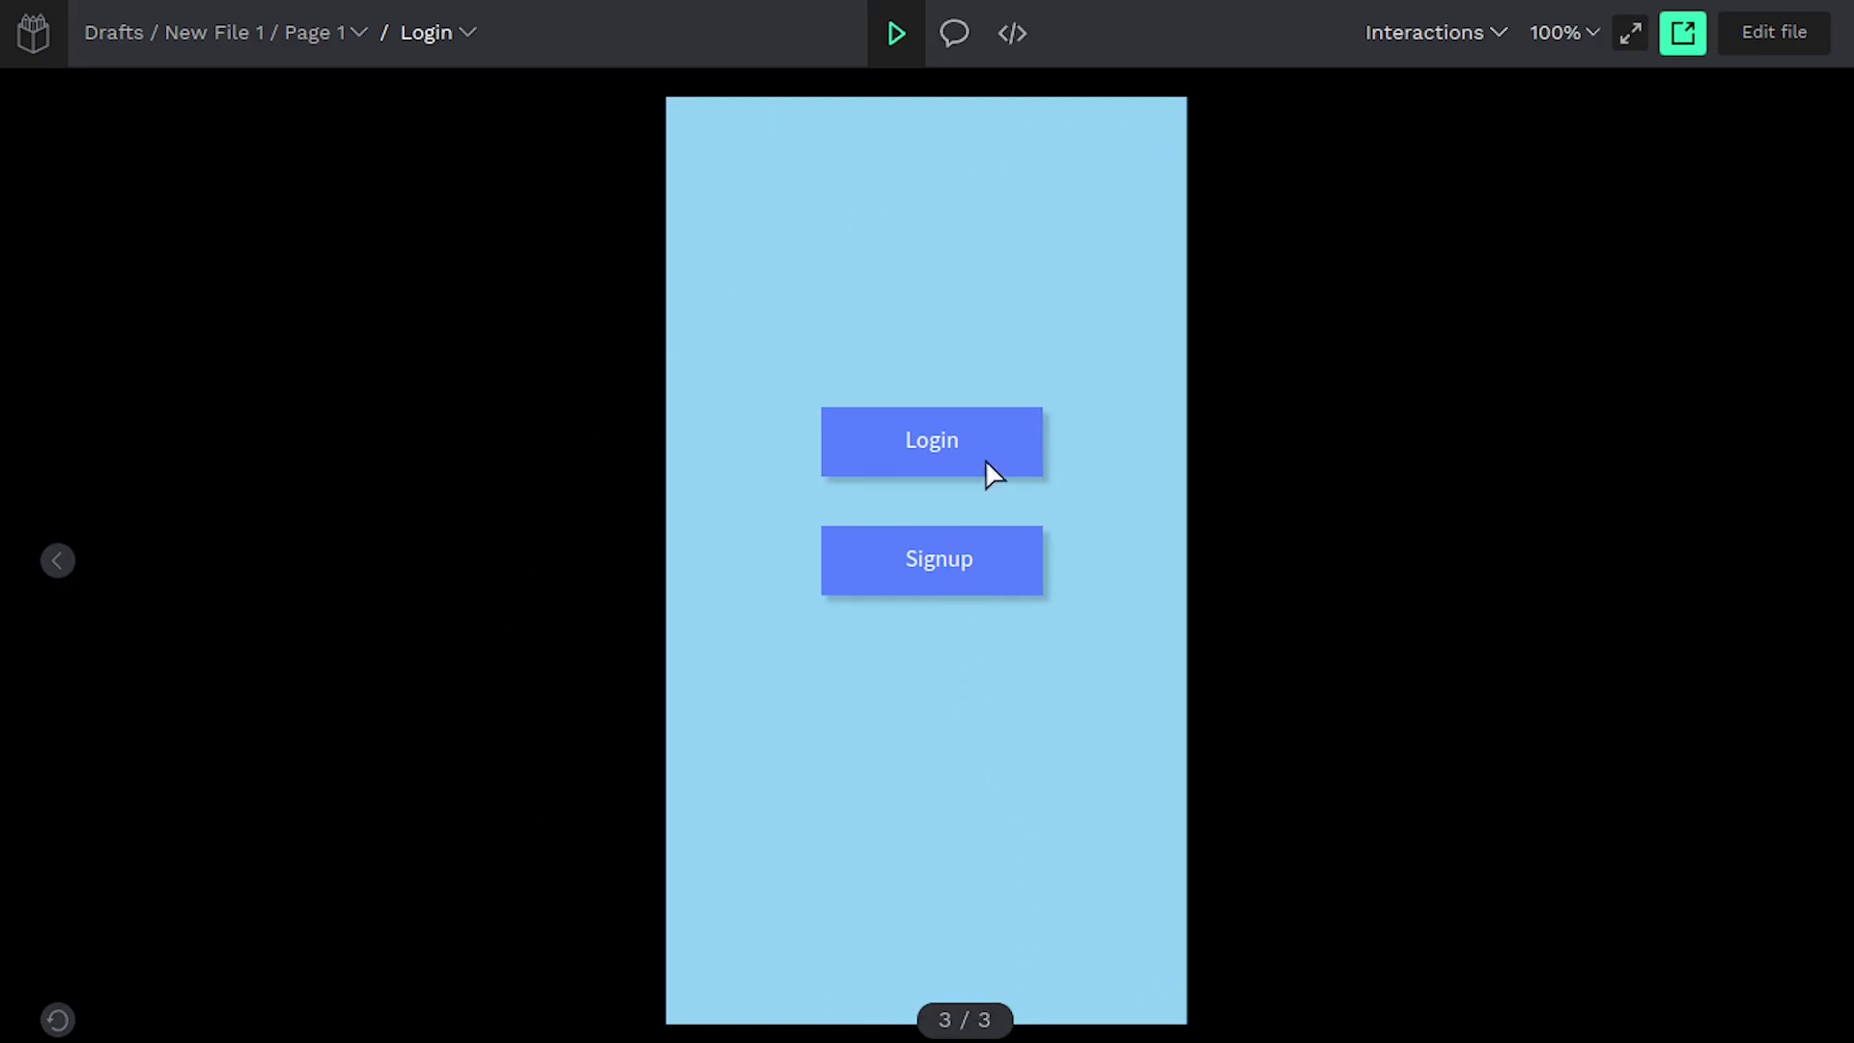
click(57, 567)
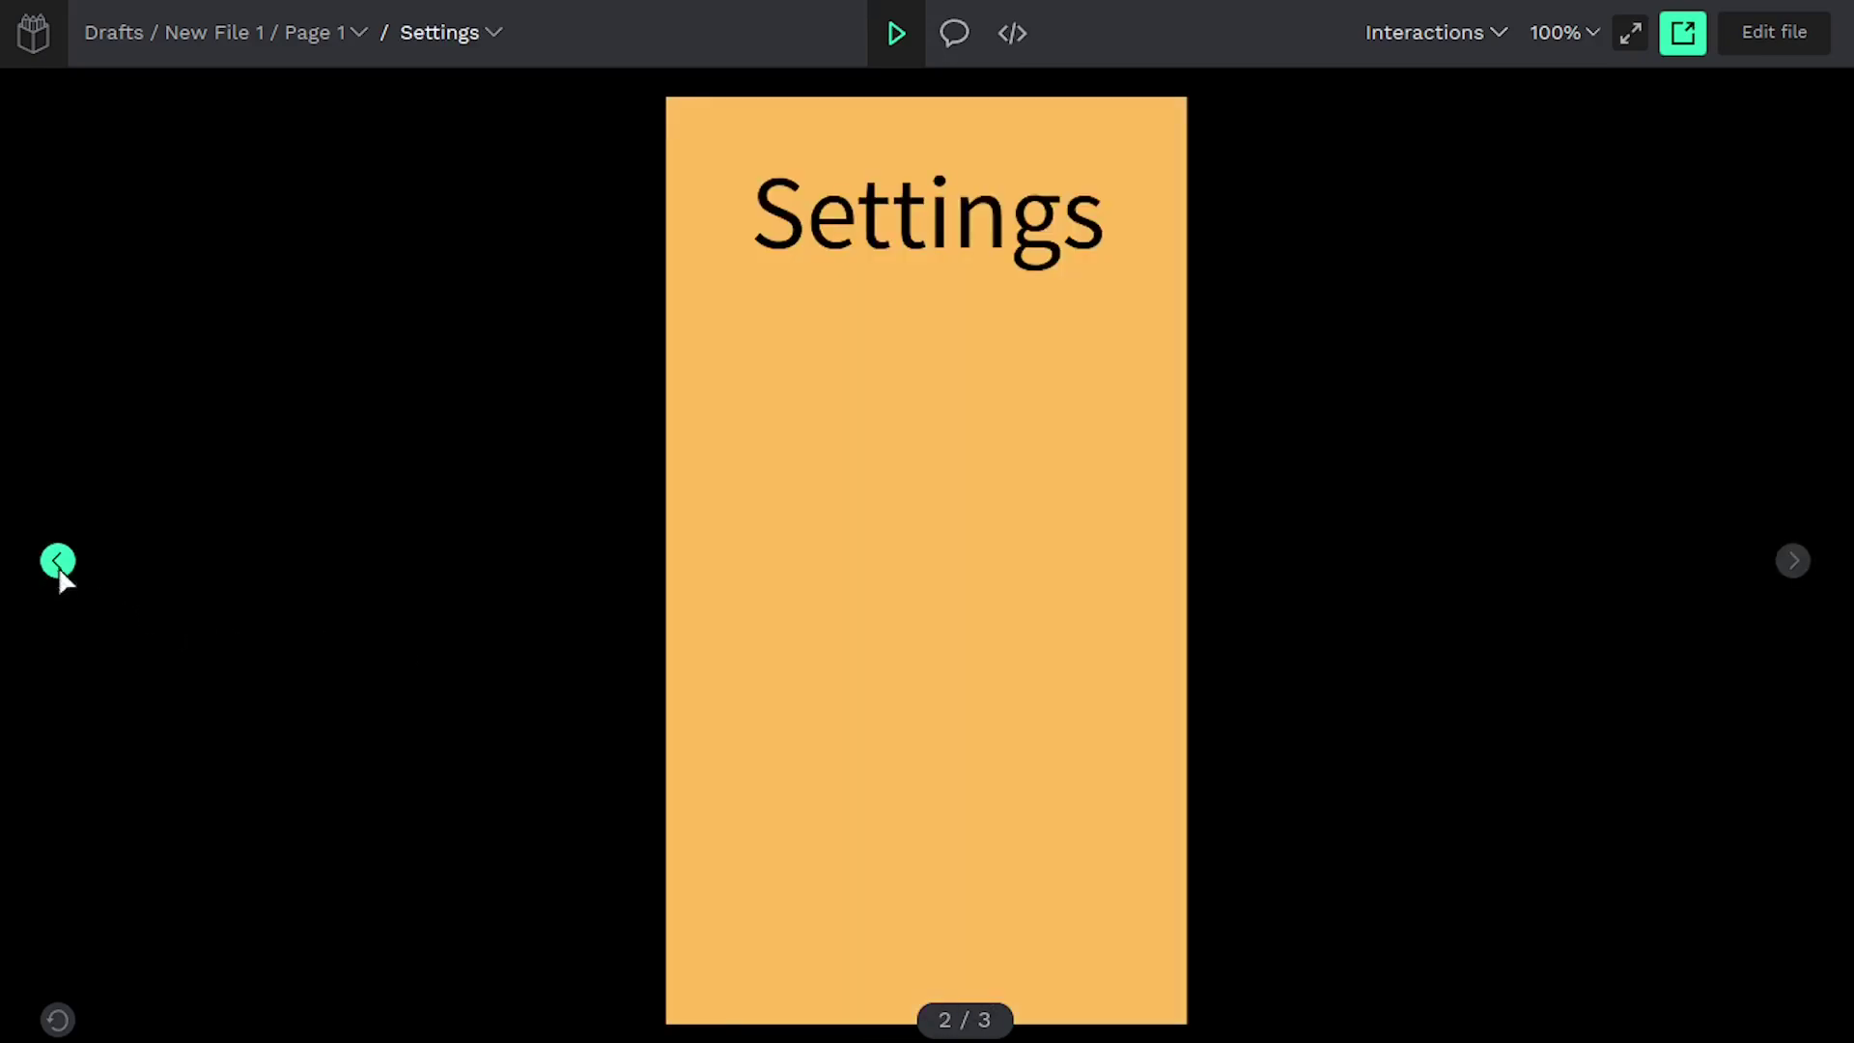
click(58, 564)
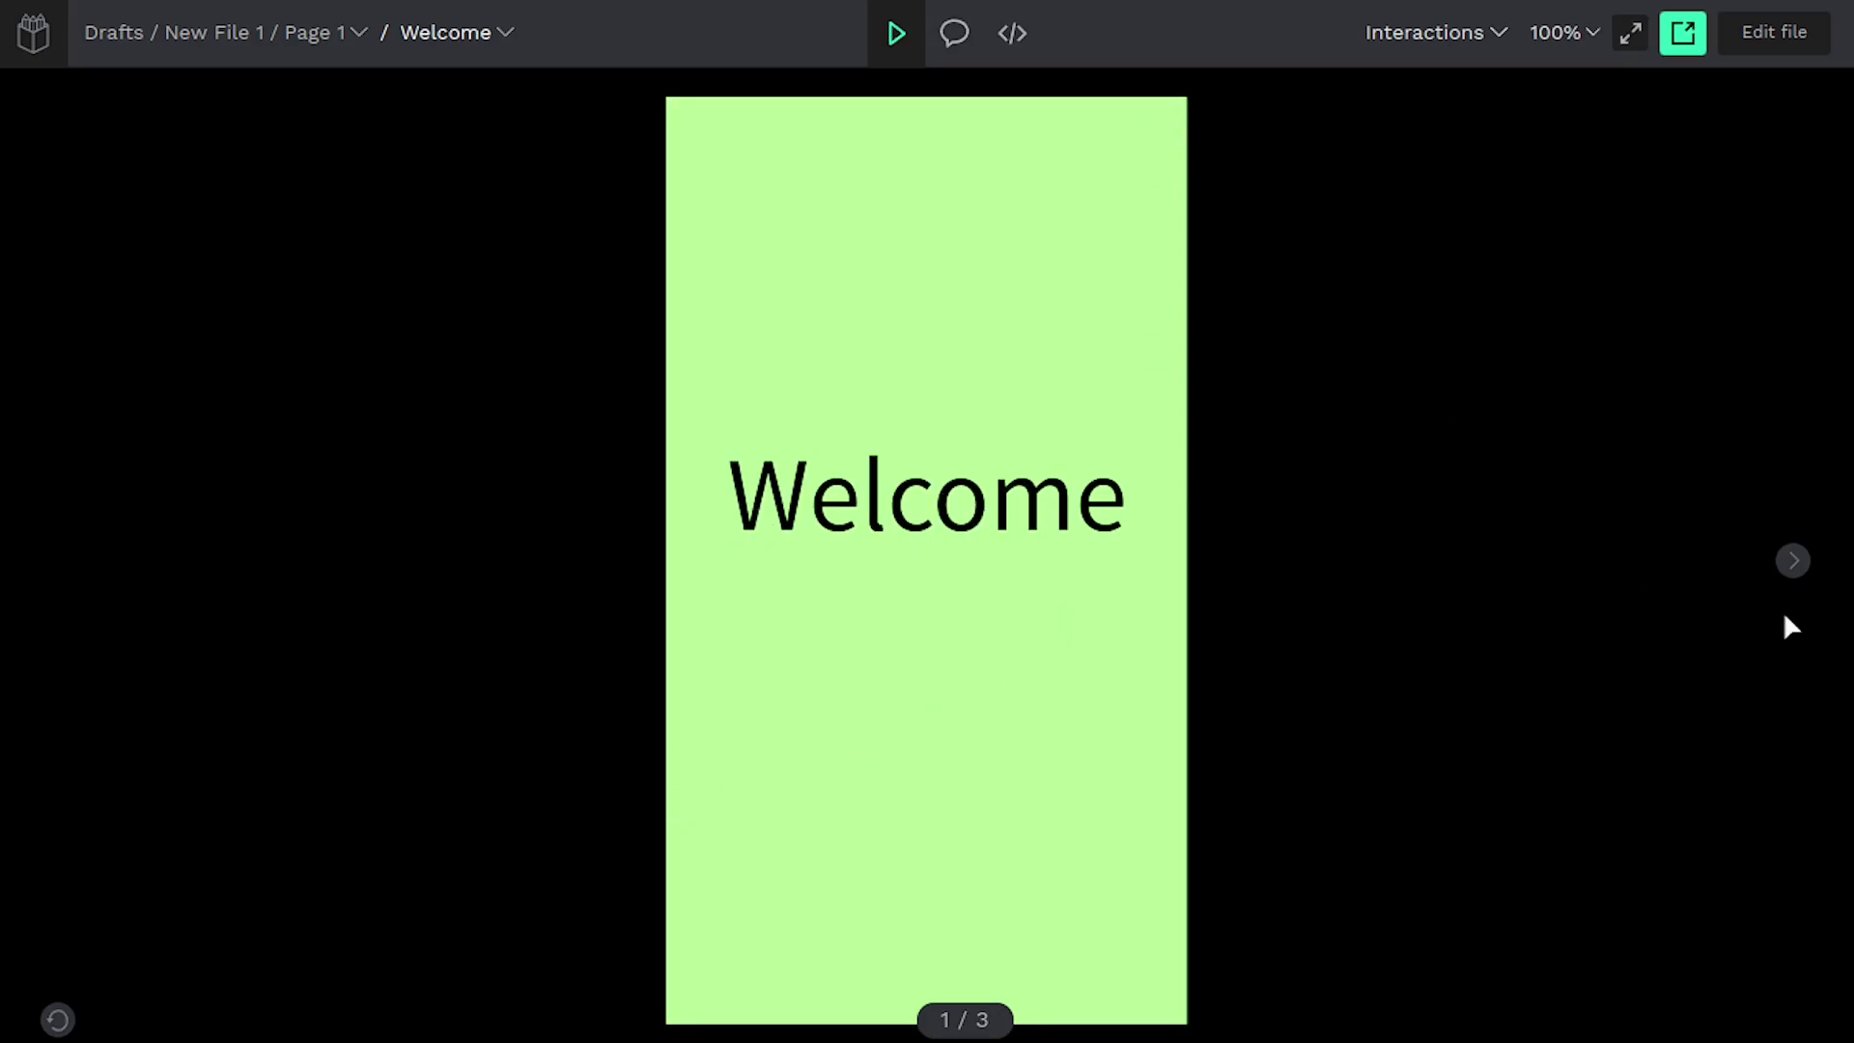
click(1793, 561)
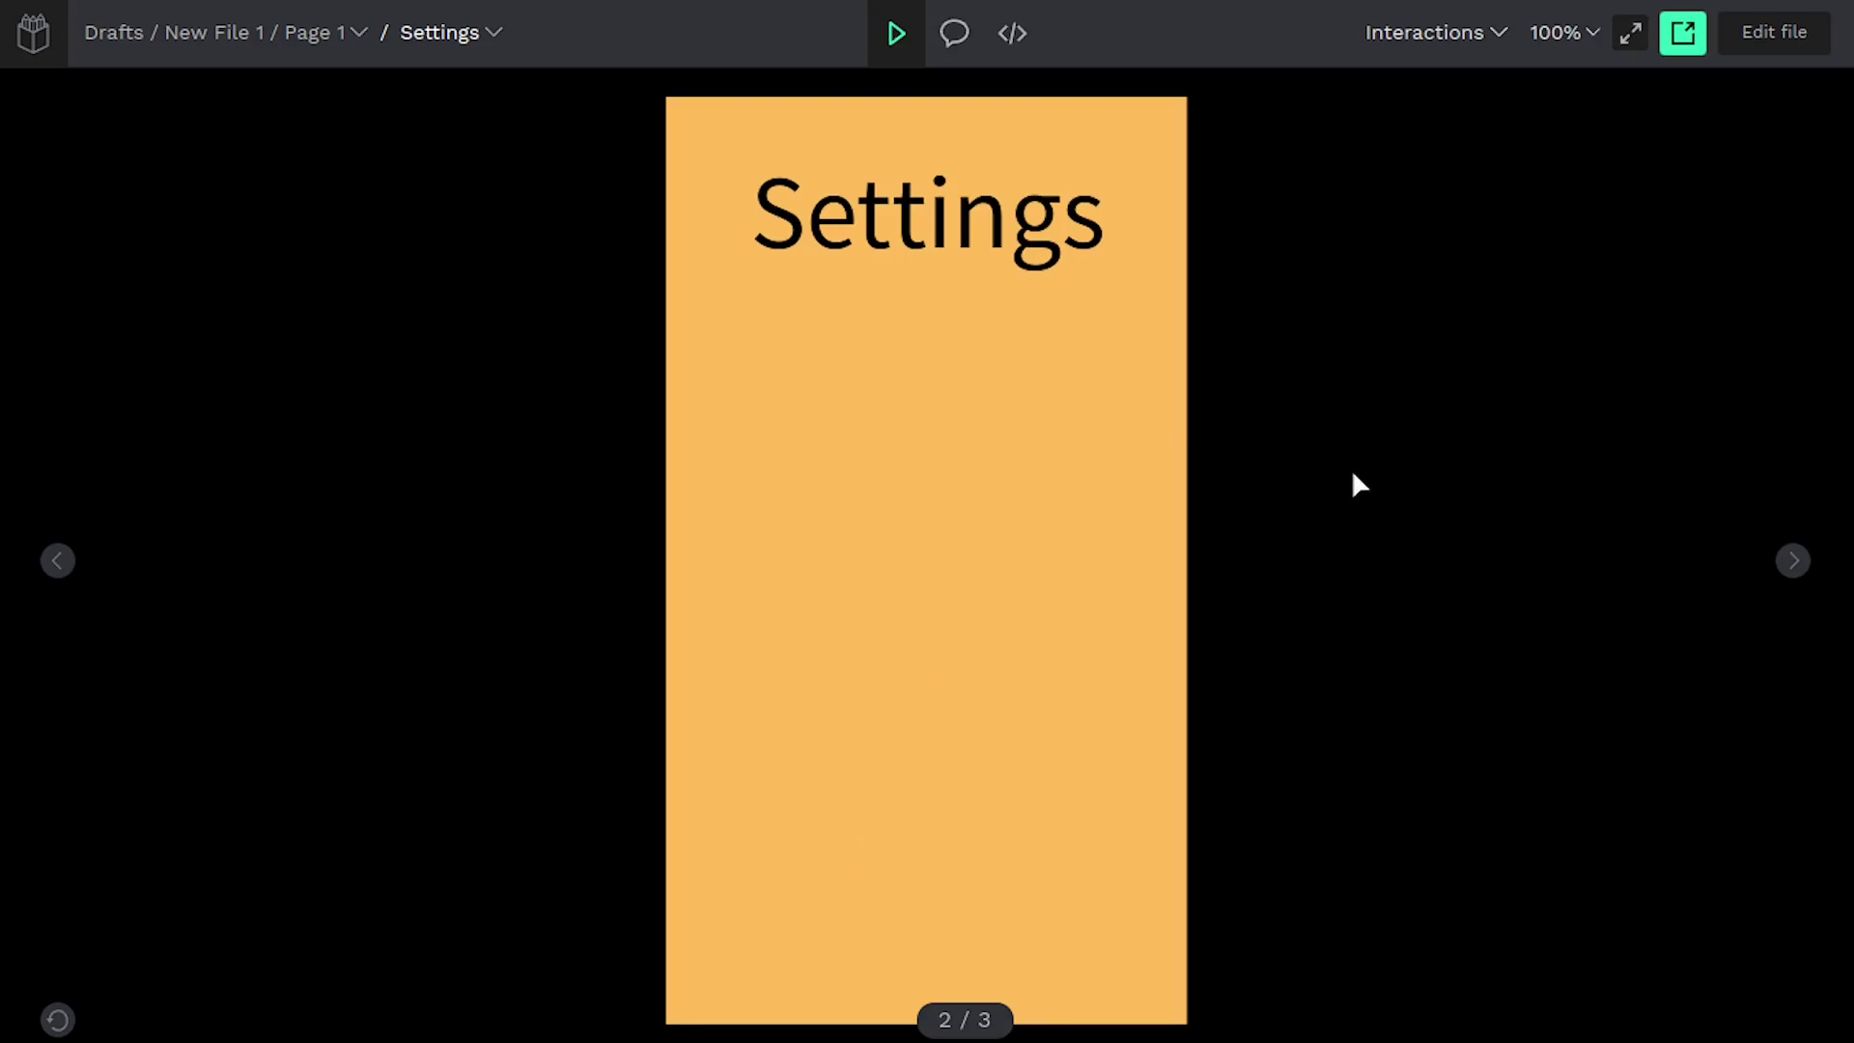
Back in the editor, draw a new board above the Login board and name it Palette.
click(1774, 56)
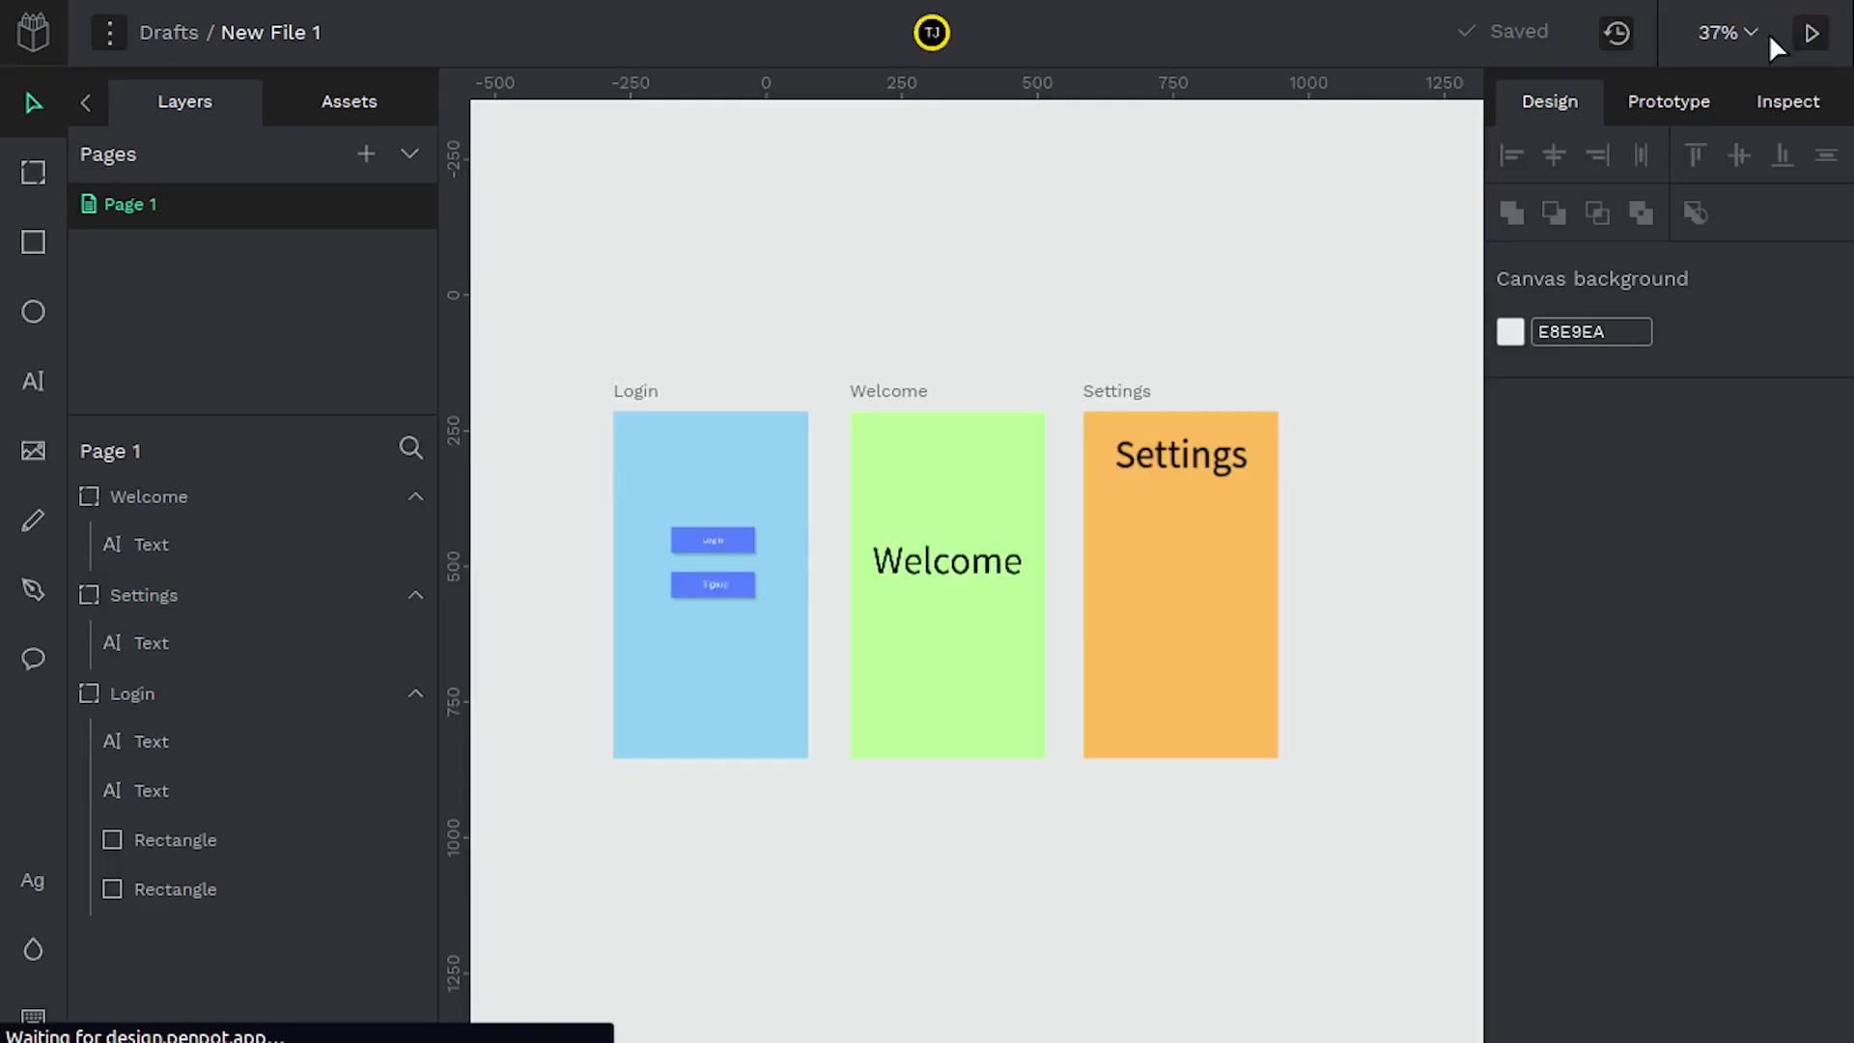
scroll(815, 600, up, 4)
scroll(815, 630, left, 2)
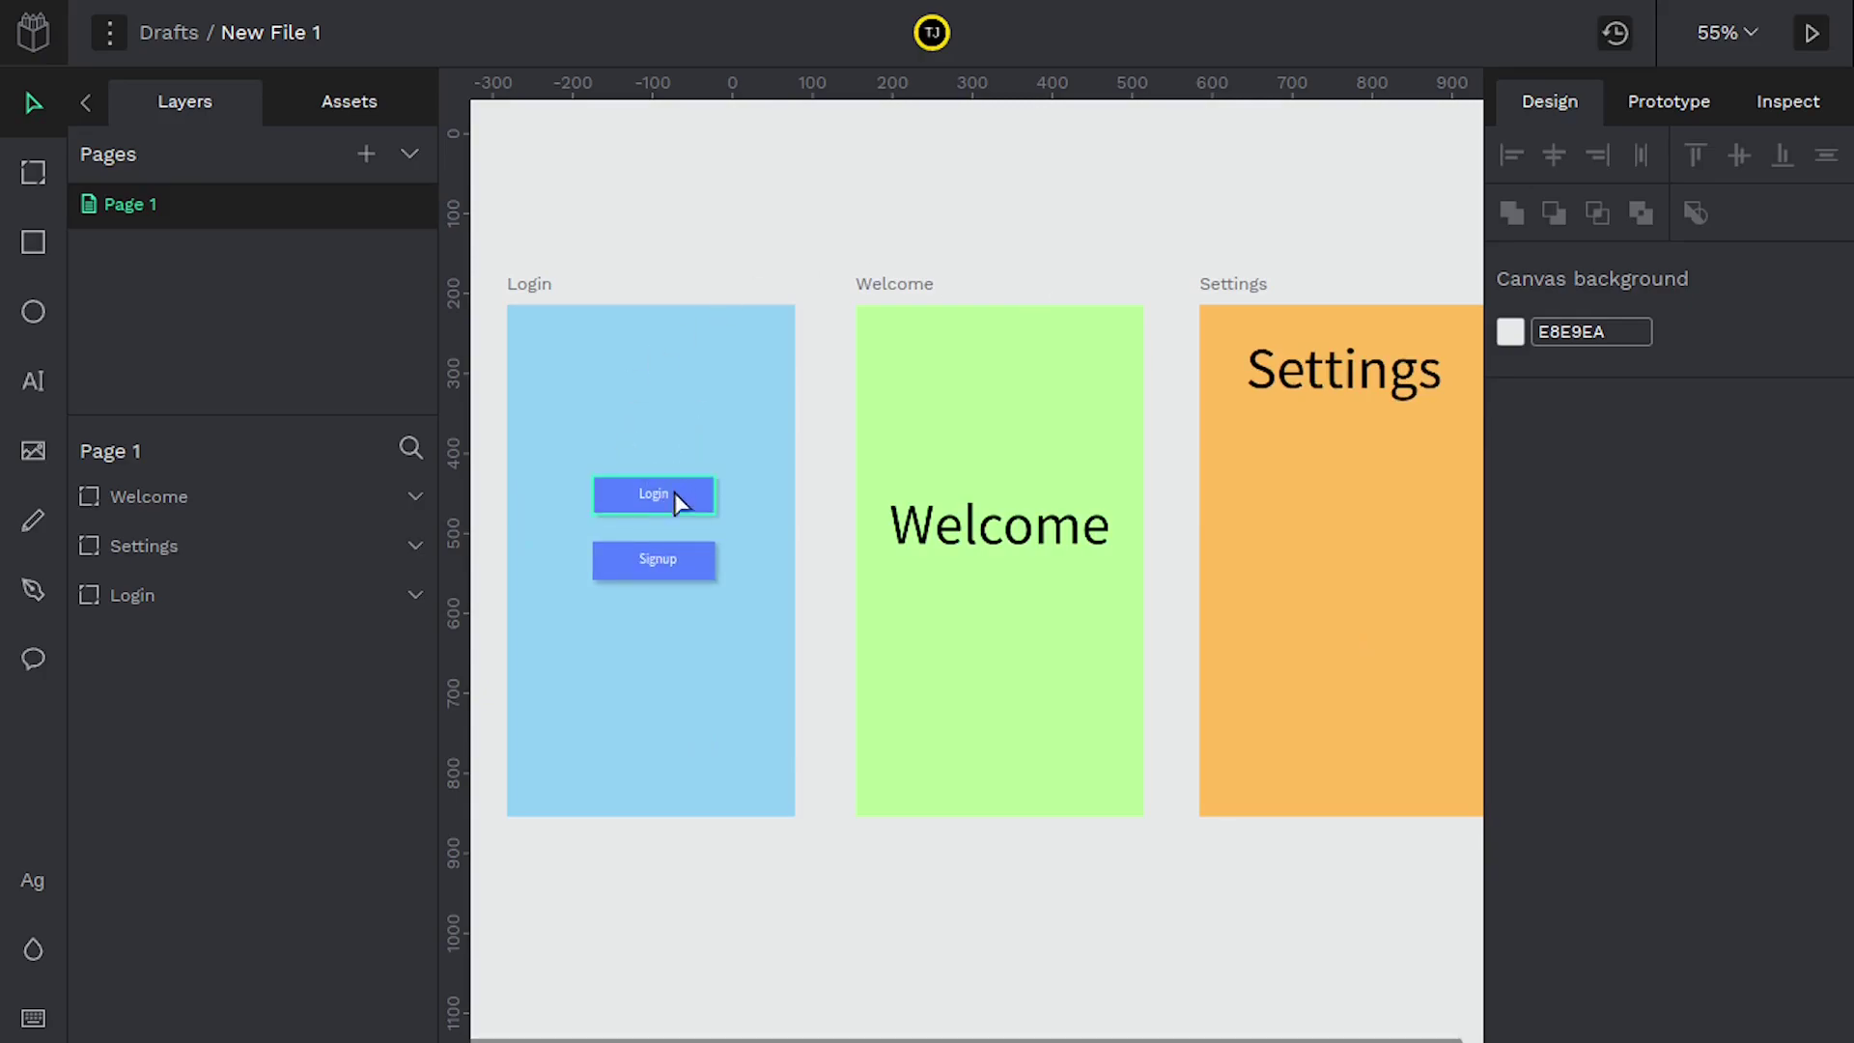
drag(625, 331, 704, 545)
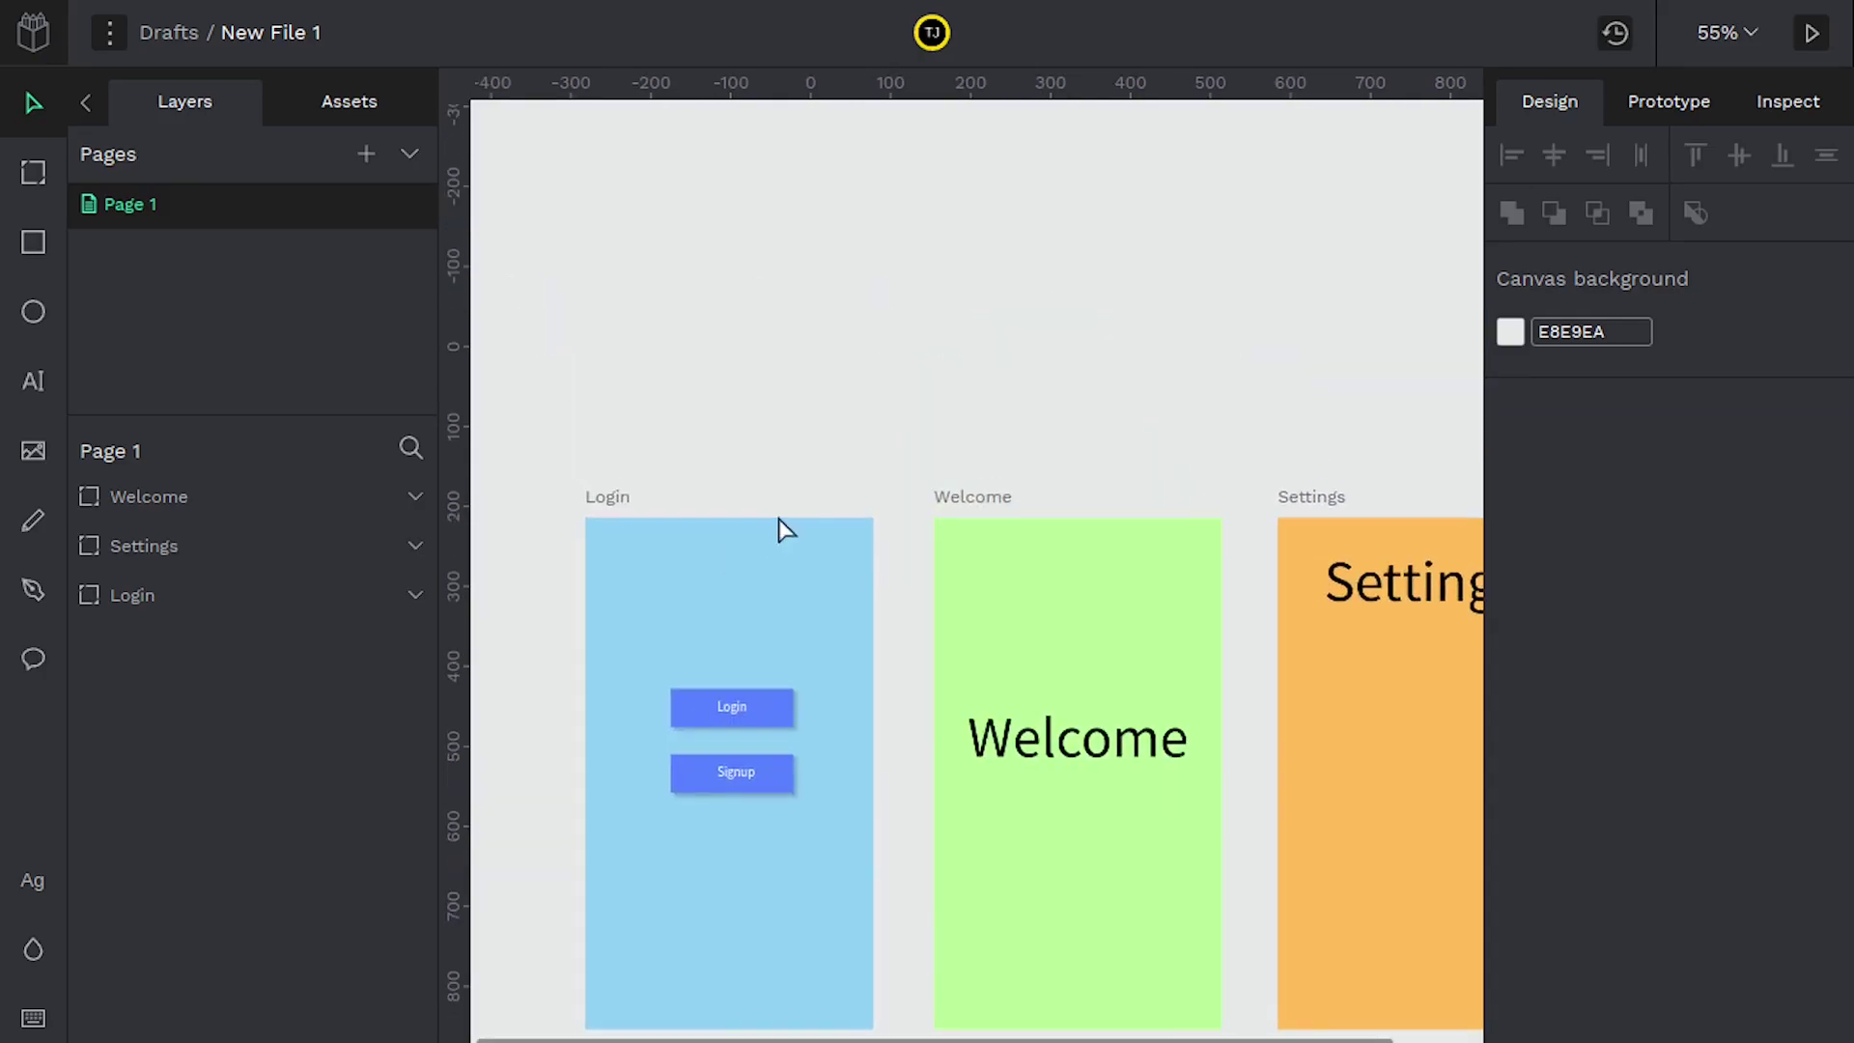
click(32, 172)
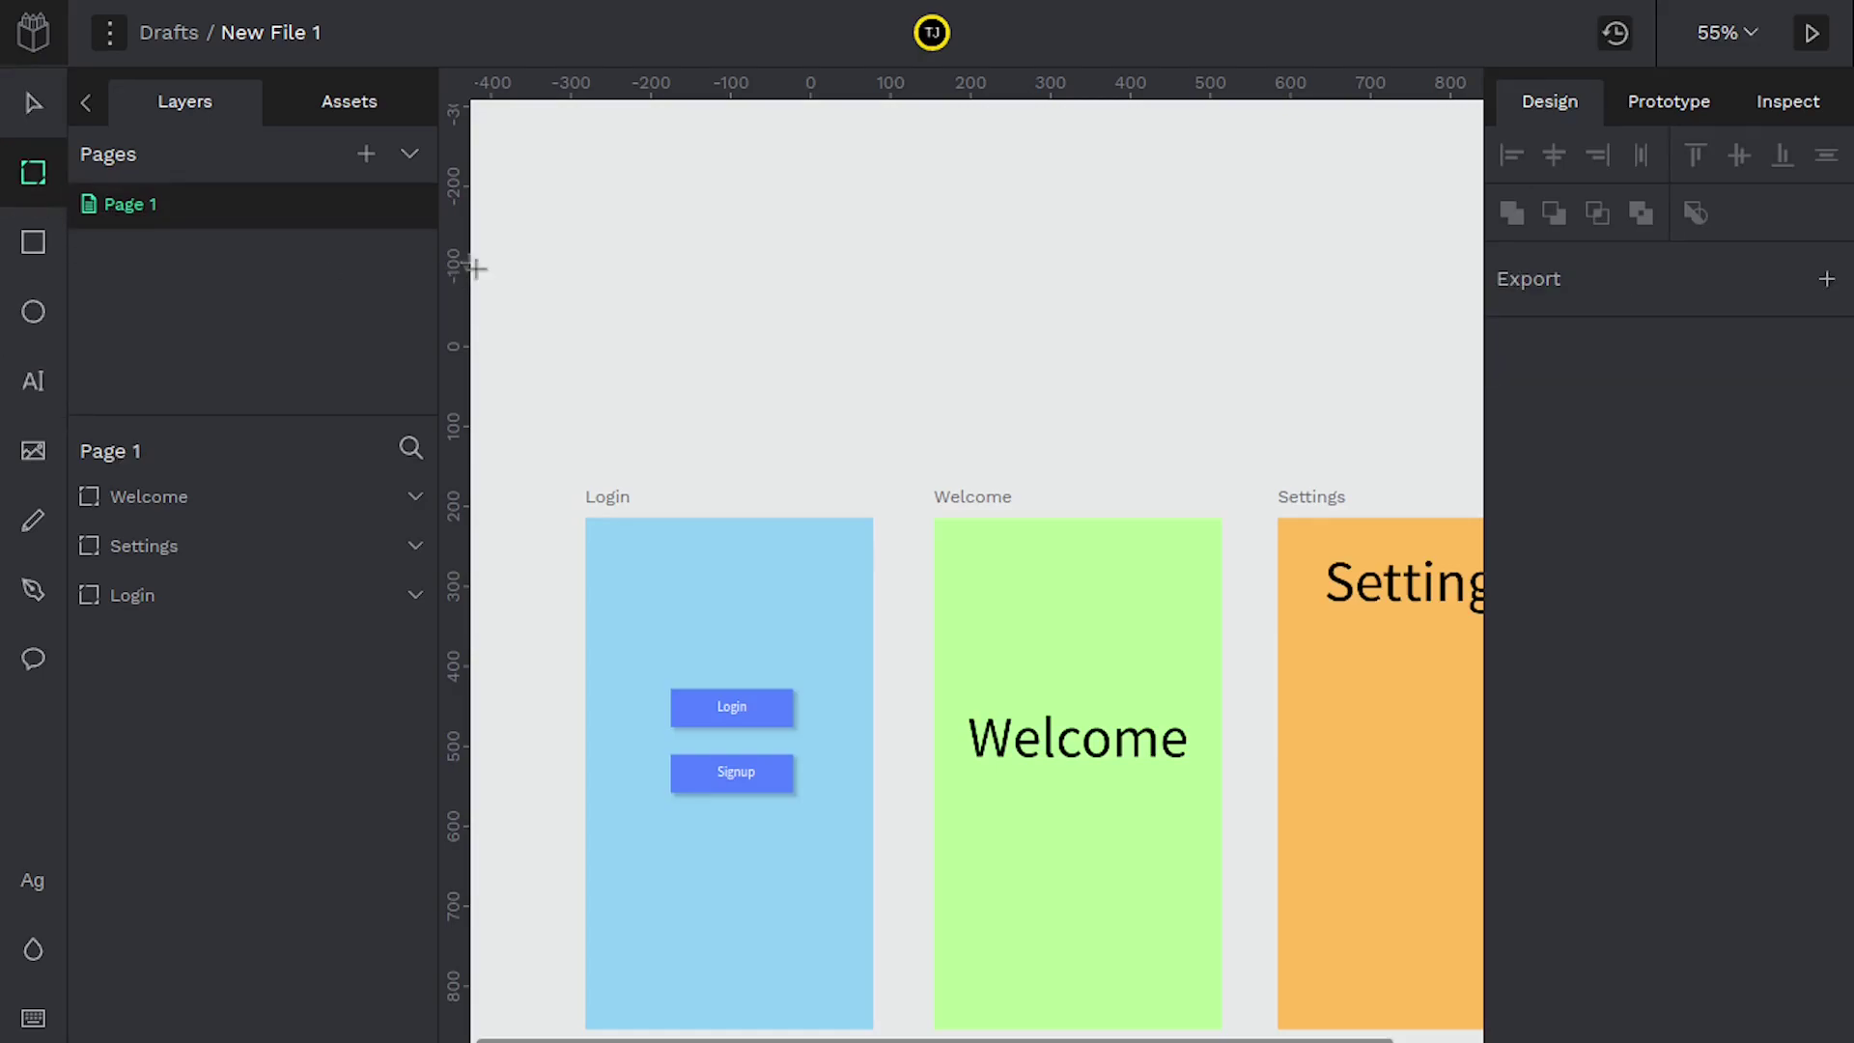
drag(543, 244, 974, 391)
double_click(178, 496)
text(Pal)
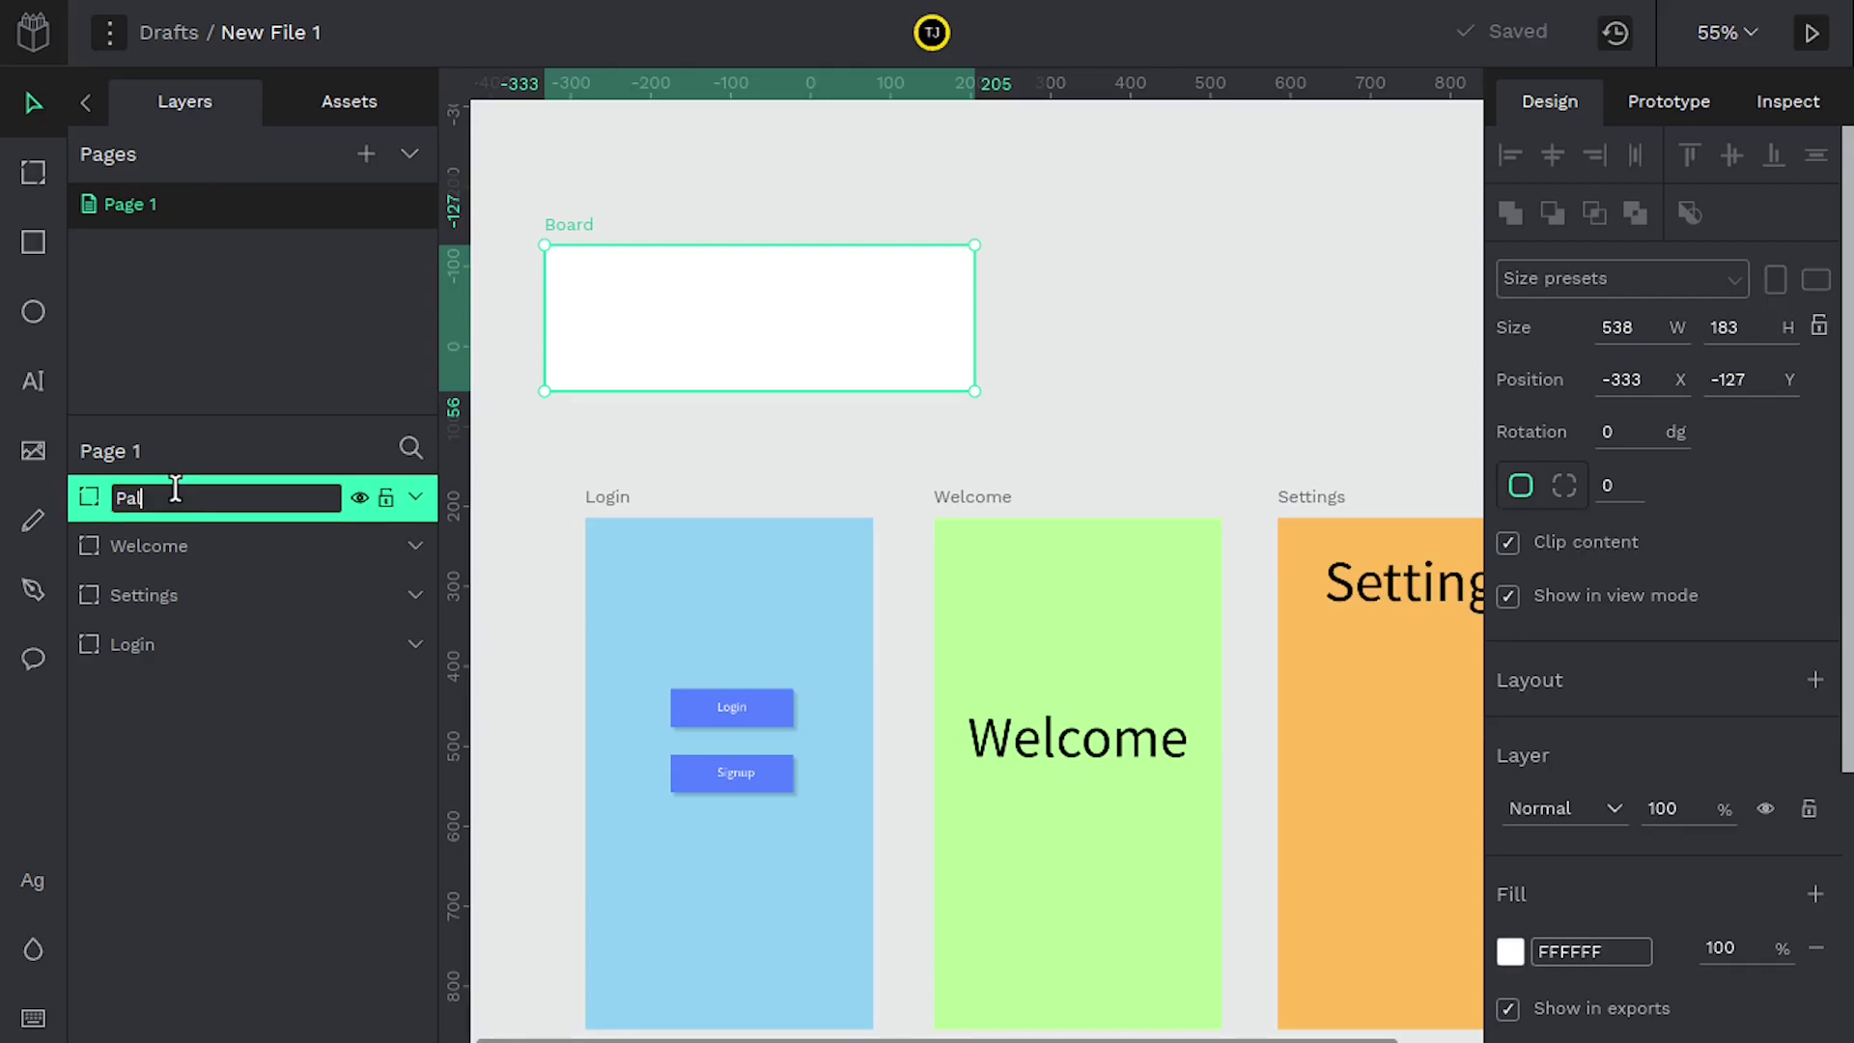
text(ette)
click(1115, 380)
click(739, 317)
Draw a light blue circle inside the Palette board.
click(29, 307)
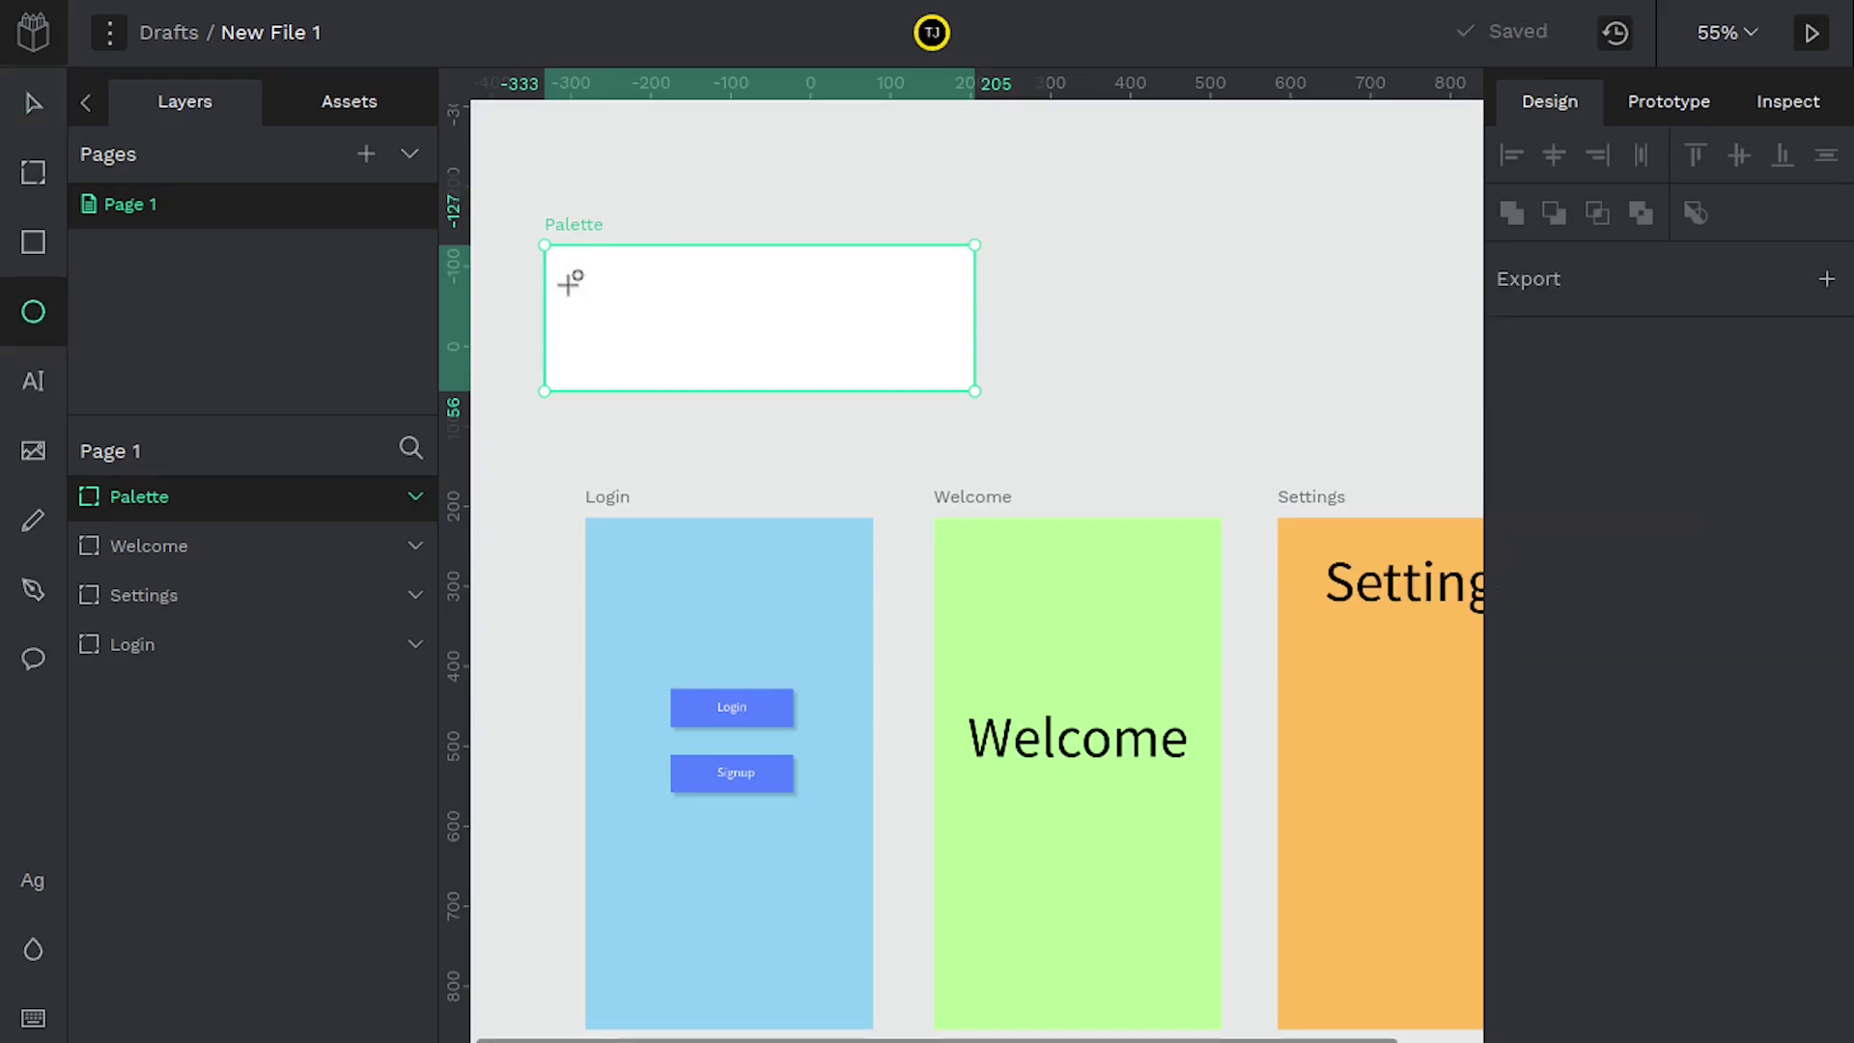
drag(579, 278, 657, 354)
click(1510, 948)
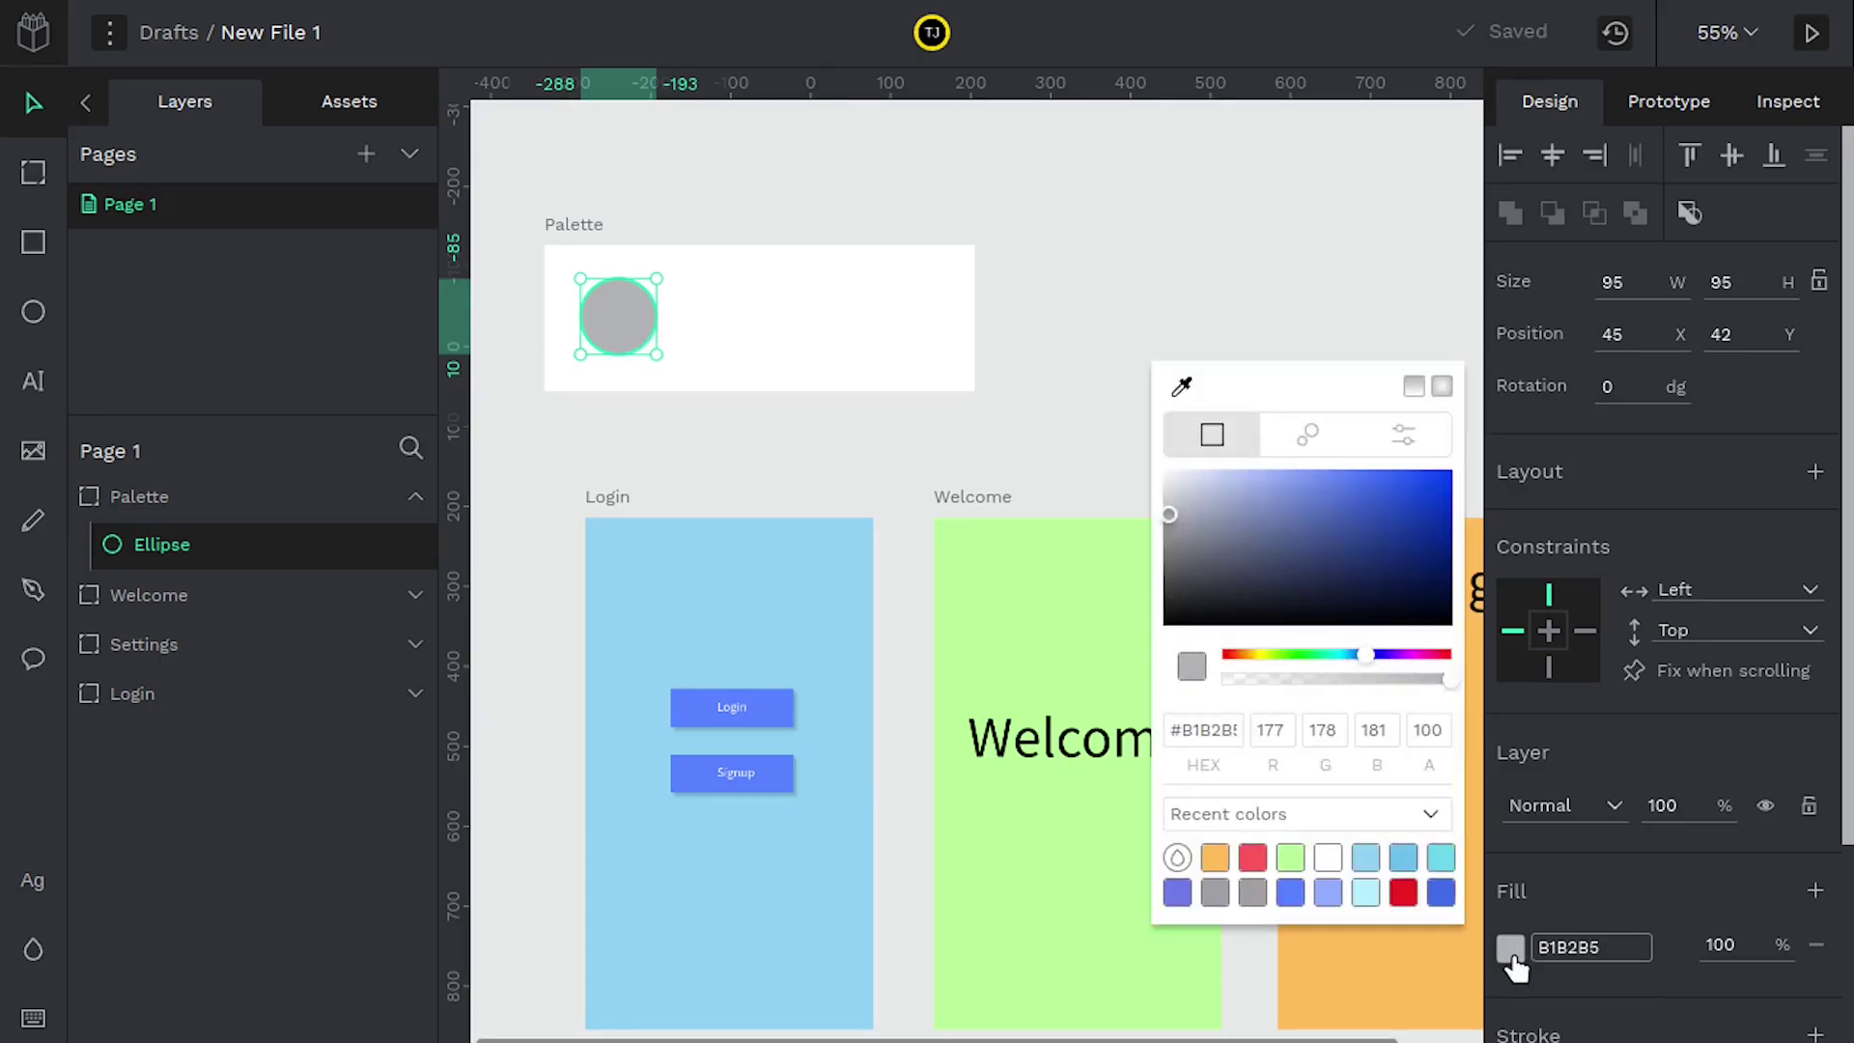
click(1305, 499)
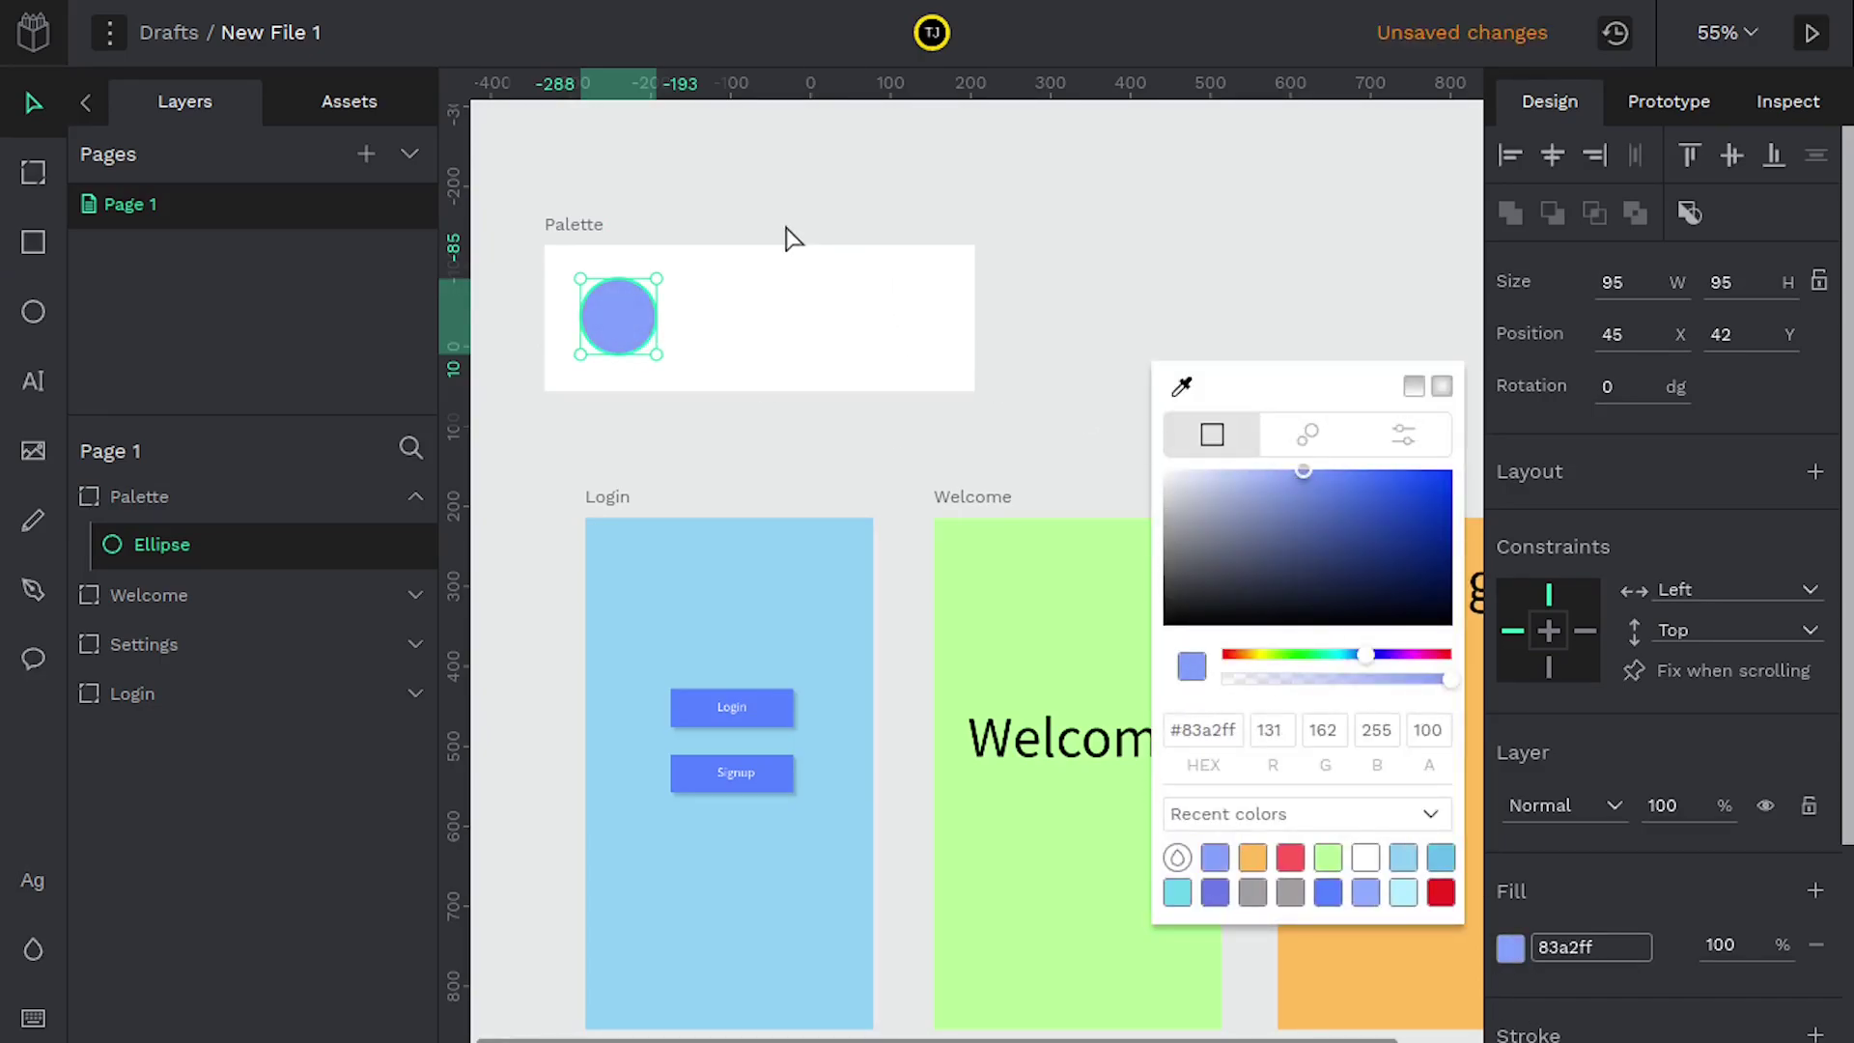
key(Escape)
Duplicate the circle beside the original and make the copy grey.
click(618, 333)
right_click(620, 331)
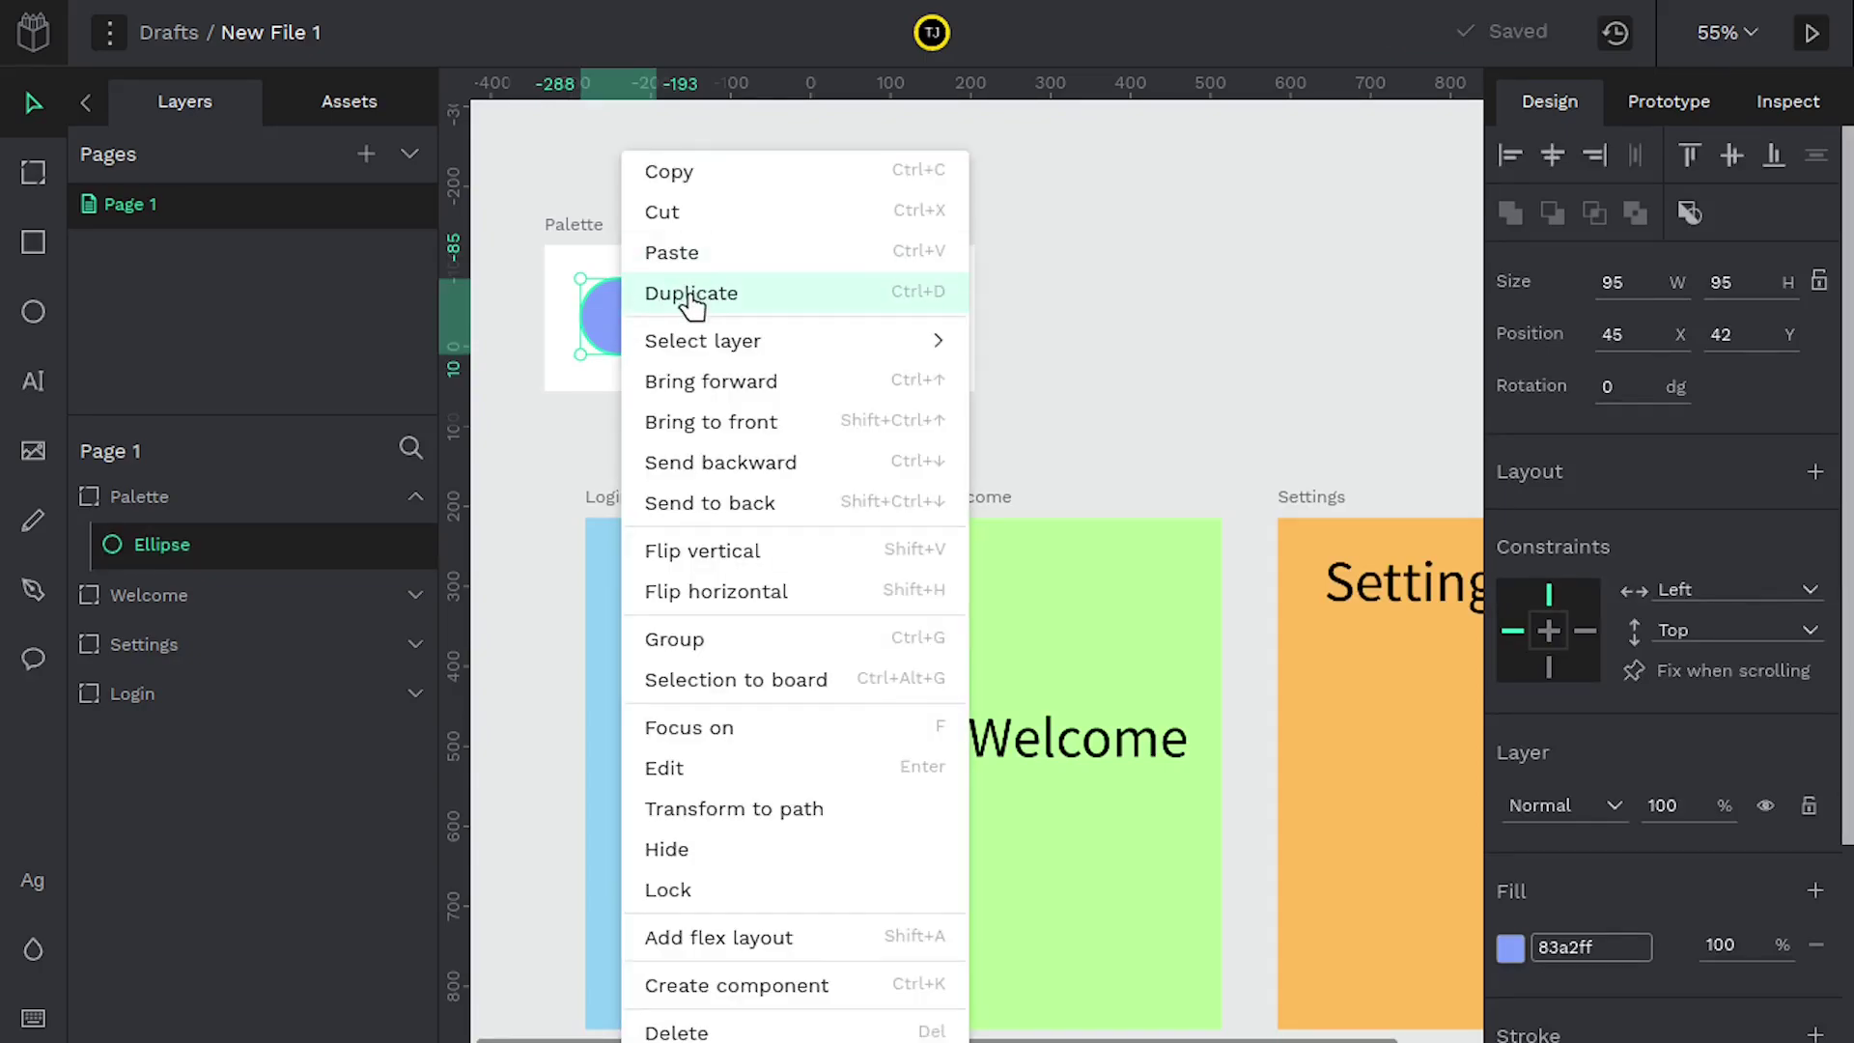
click(703, 290)
drag(668, 321, 734, 314)
click(1510, 947)
drag(1220, 497, 1163, 537)
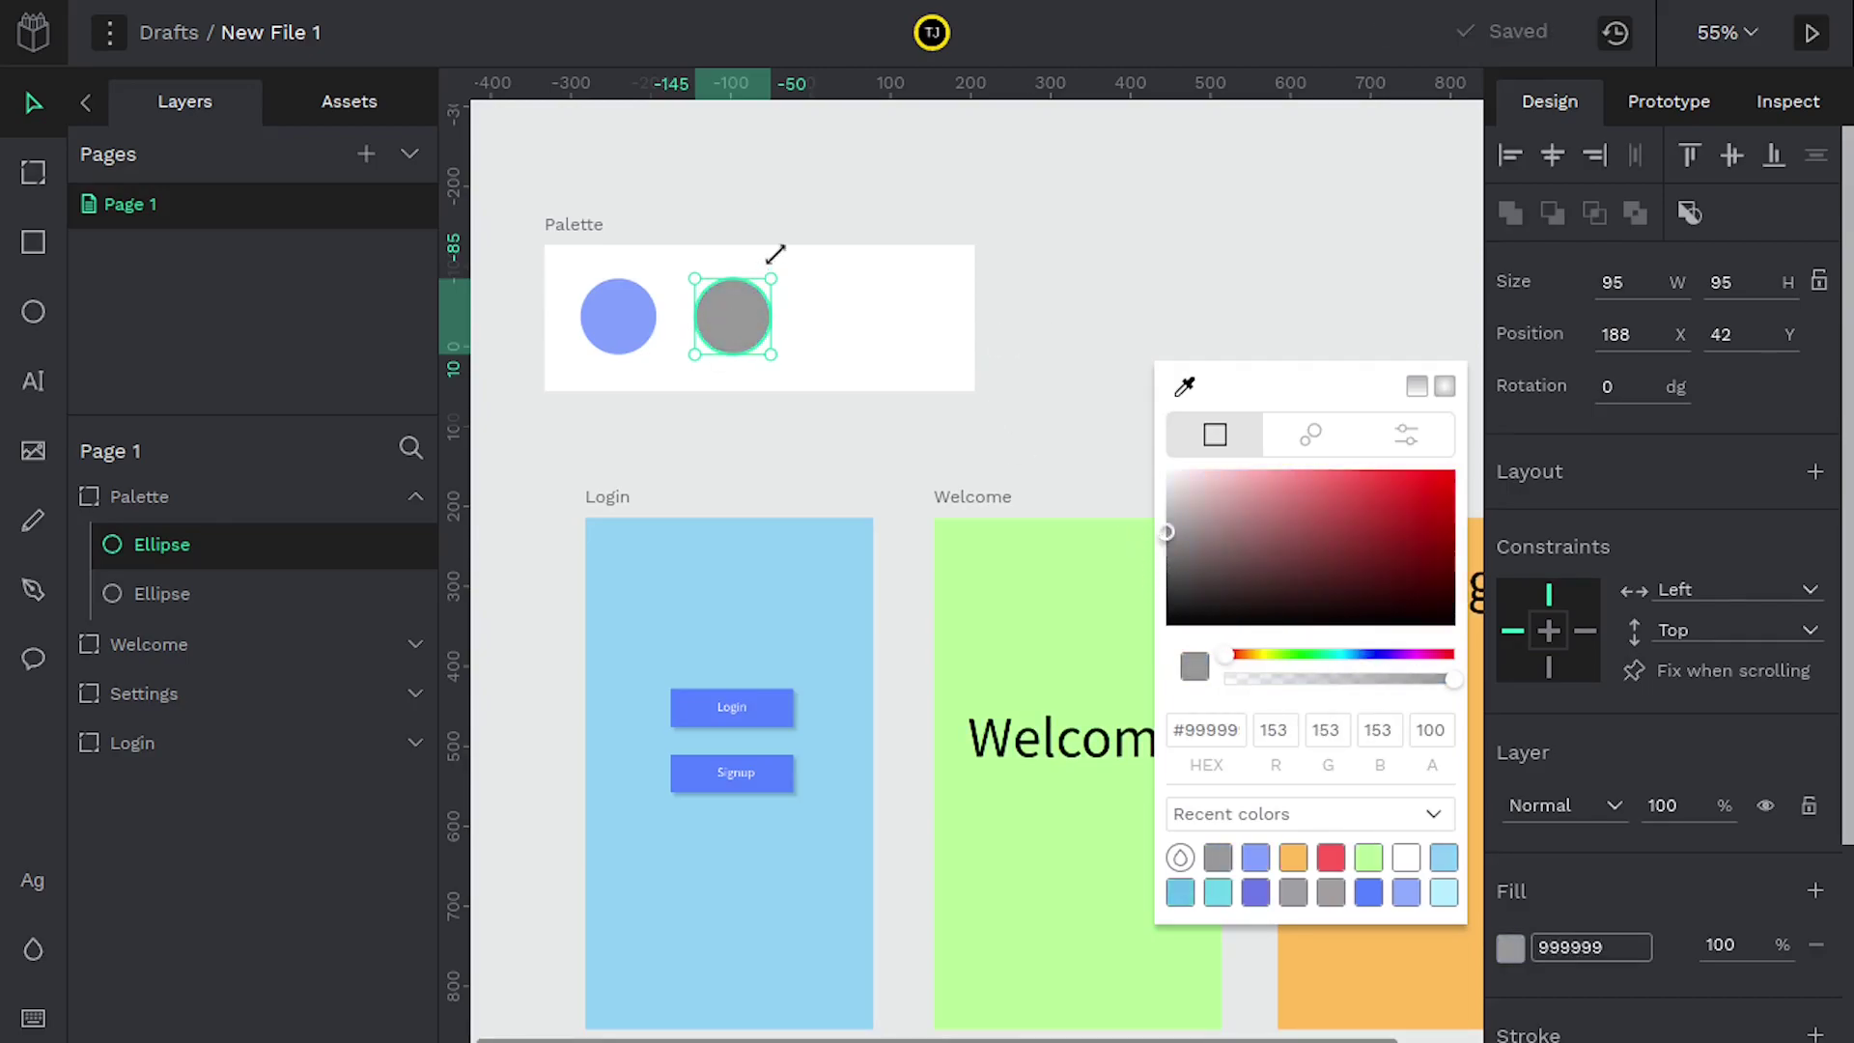
Duplicate the grey circle further right and make it light grey.
right_click(736, 307)
click(840, 293)
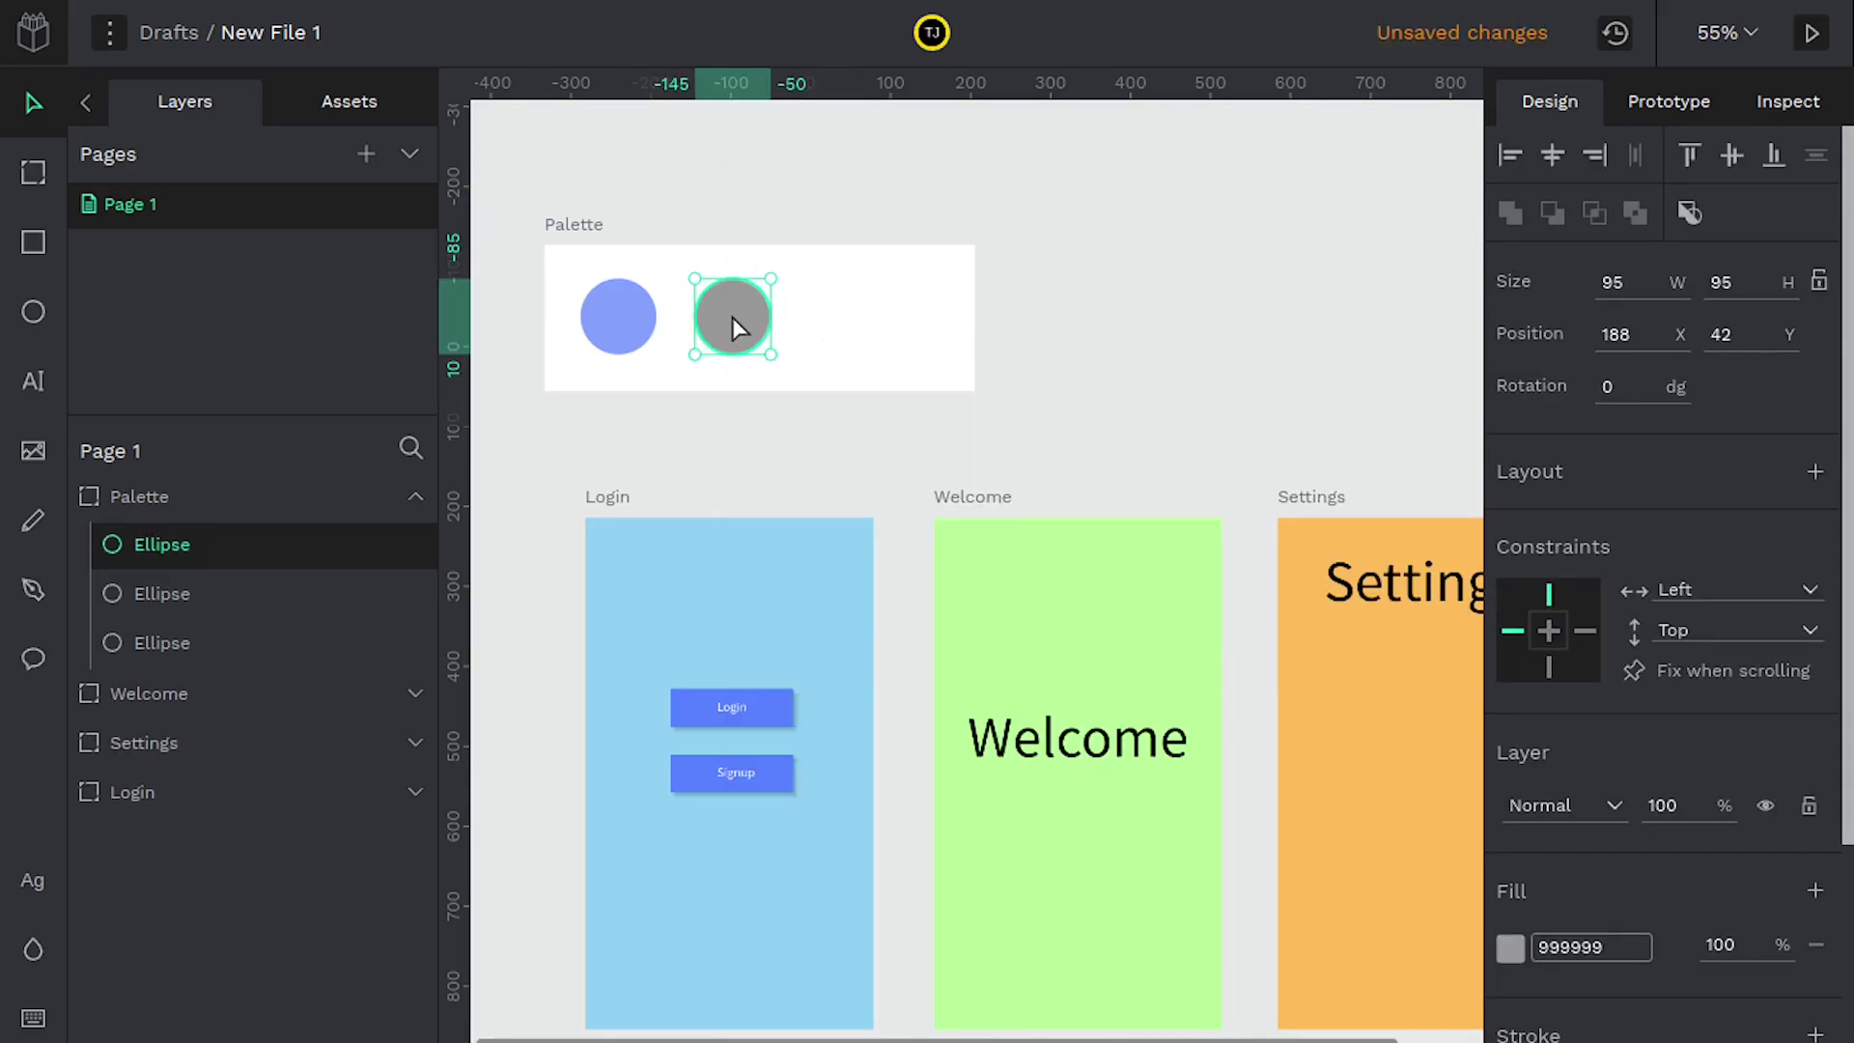
drag(732, 317, 850, 321)
click(1510, 948)
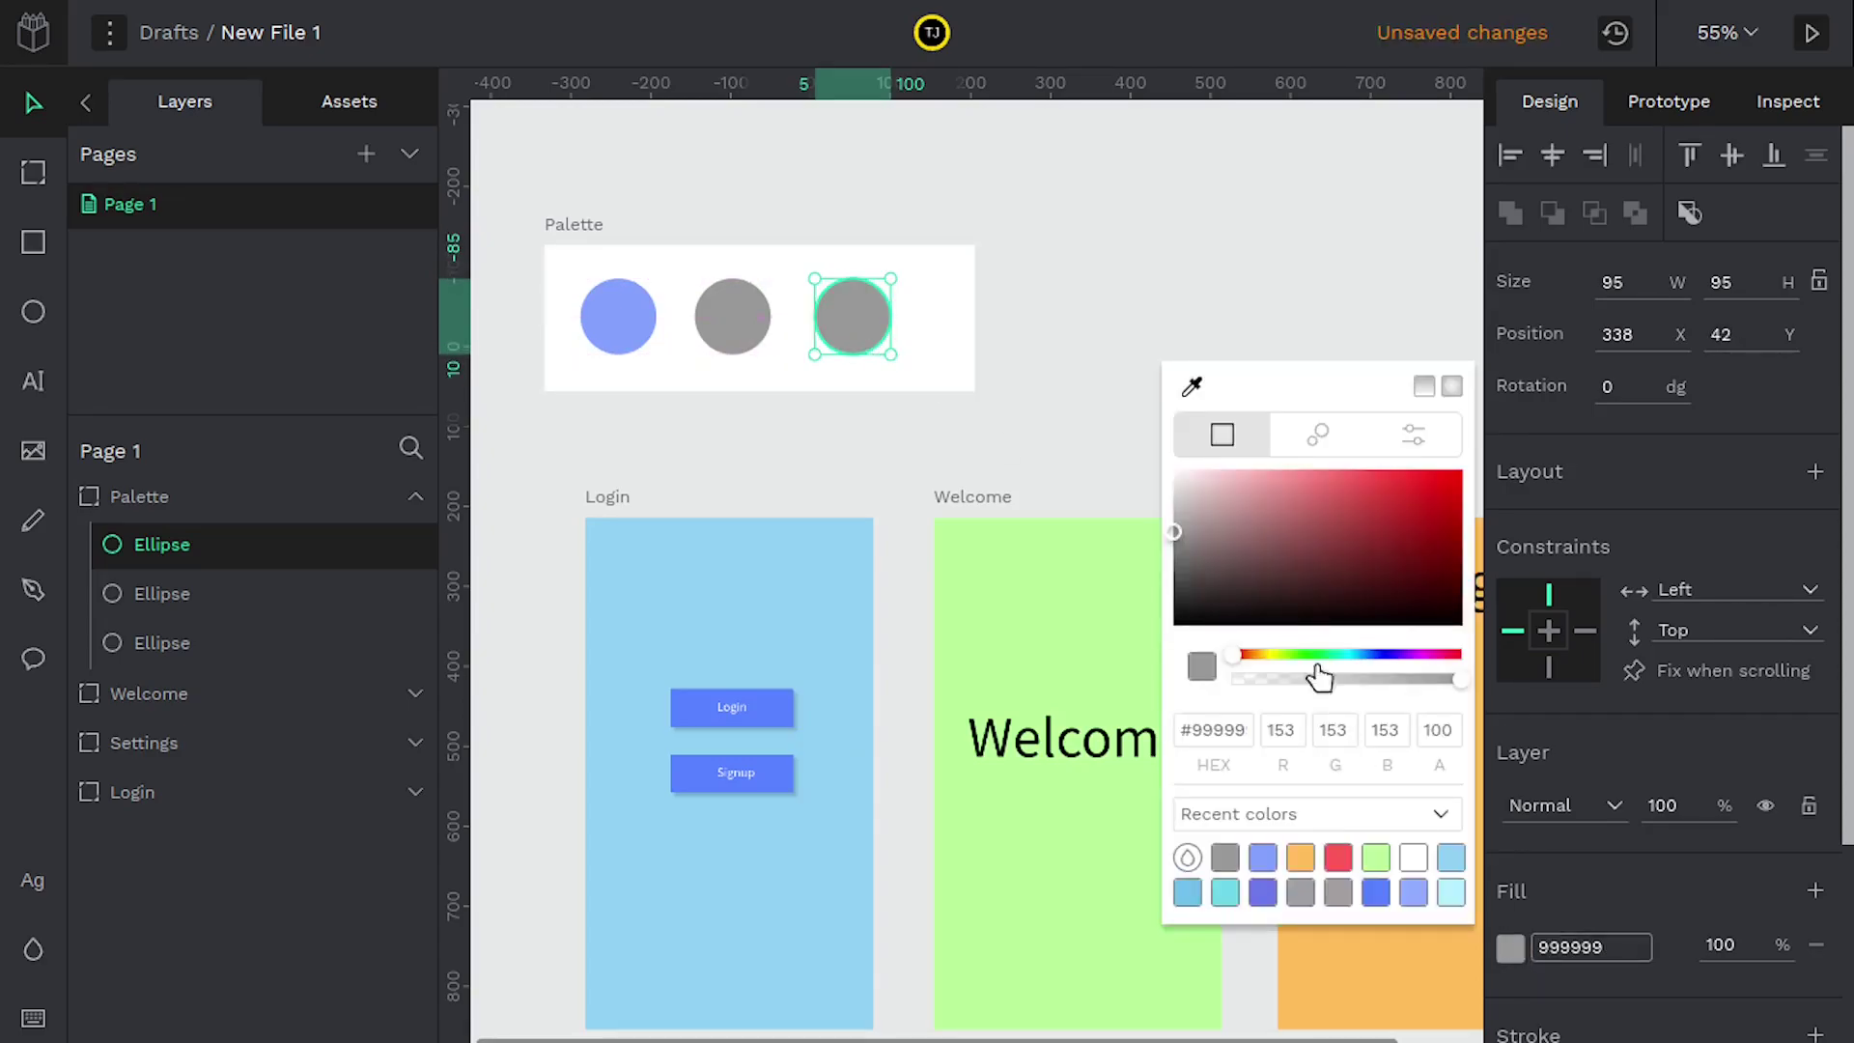
drag(1294, 632, 1171, 505)
click(1085, 299)
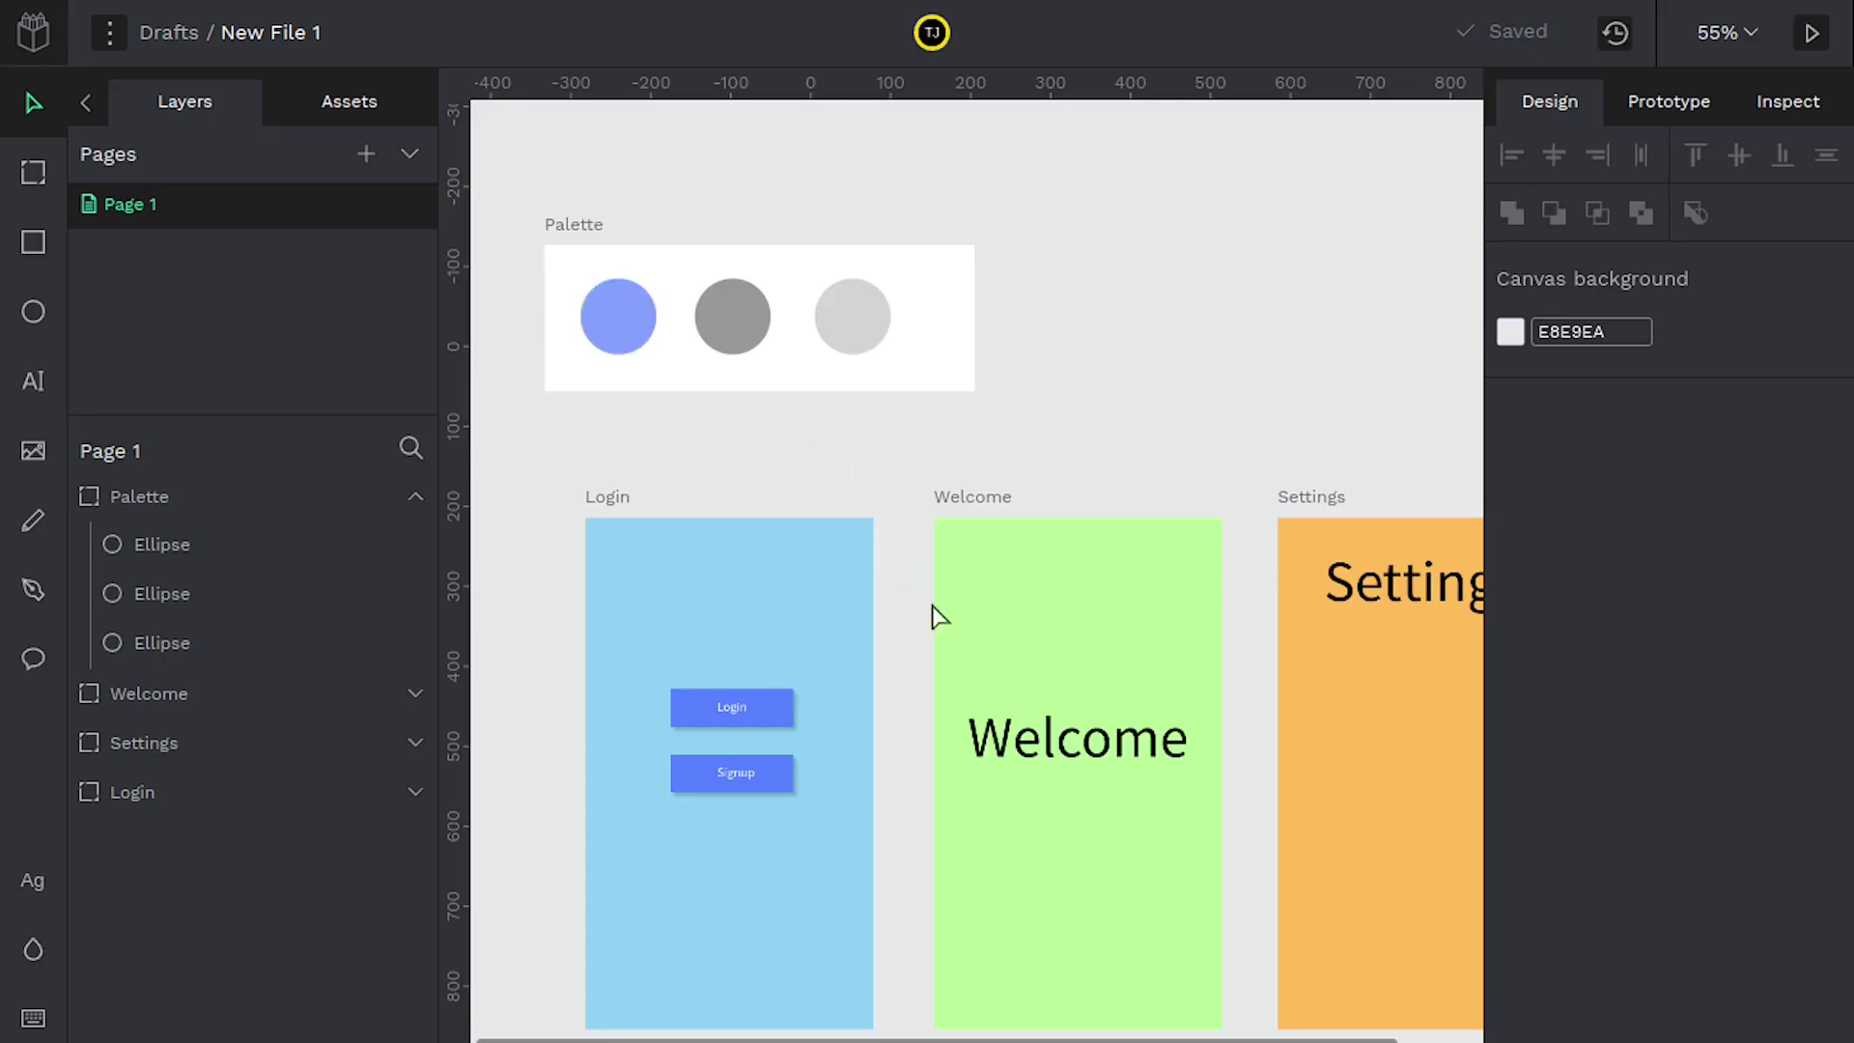
Draw a new board right of the Palette and name it Buttons.
click(10, 396)
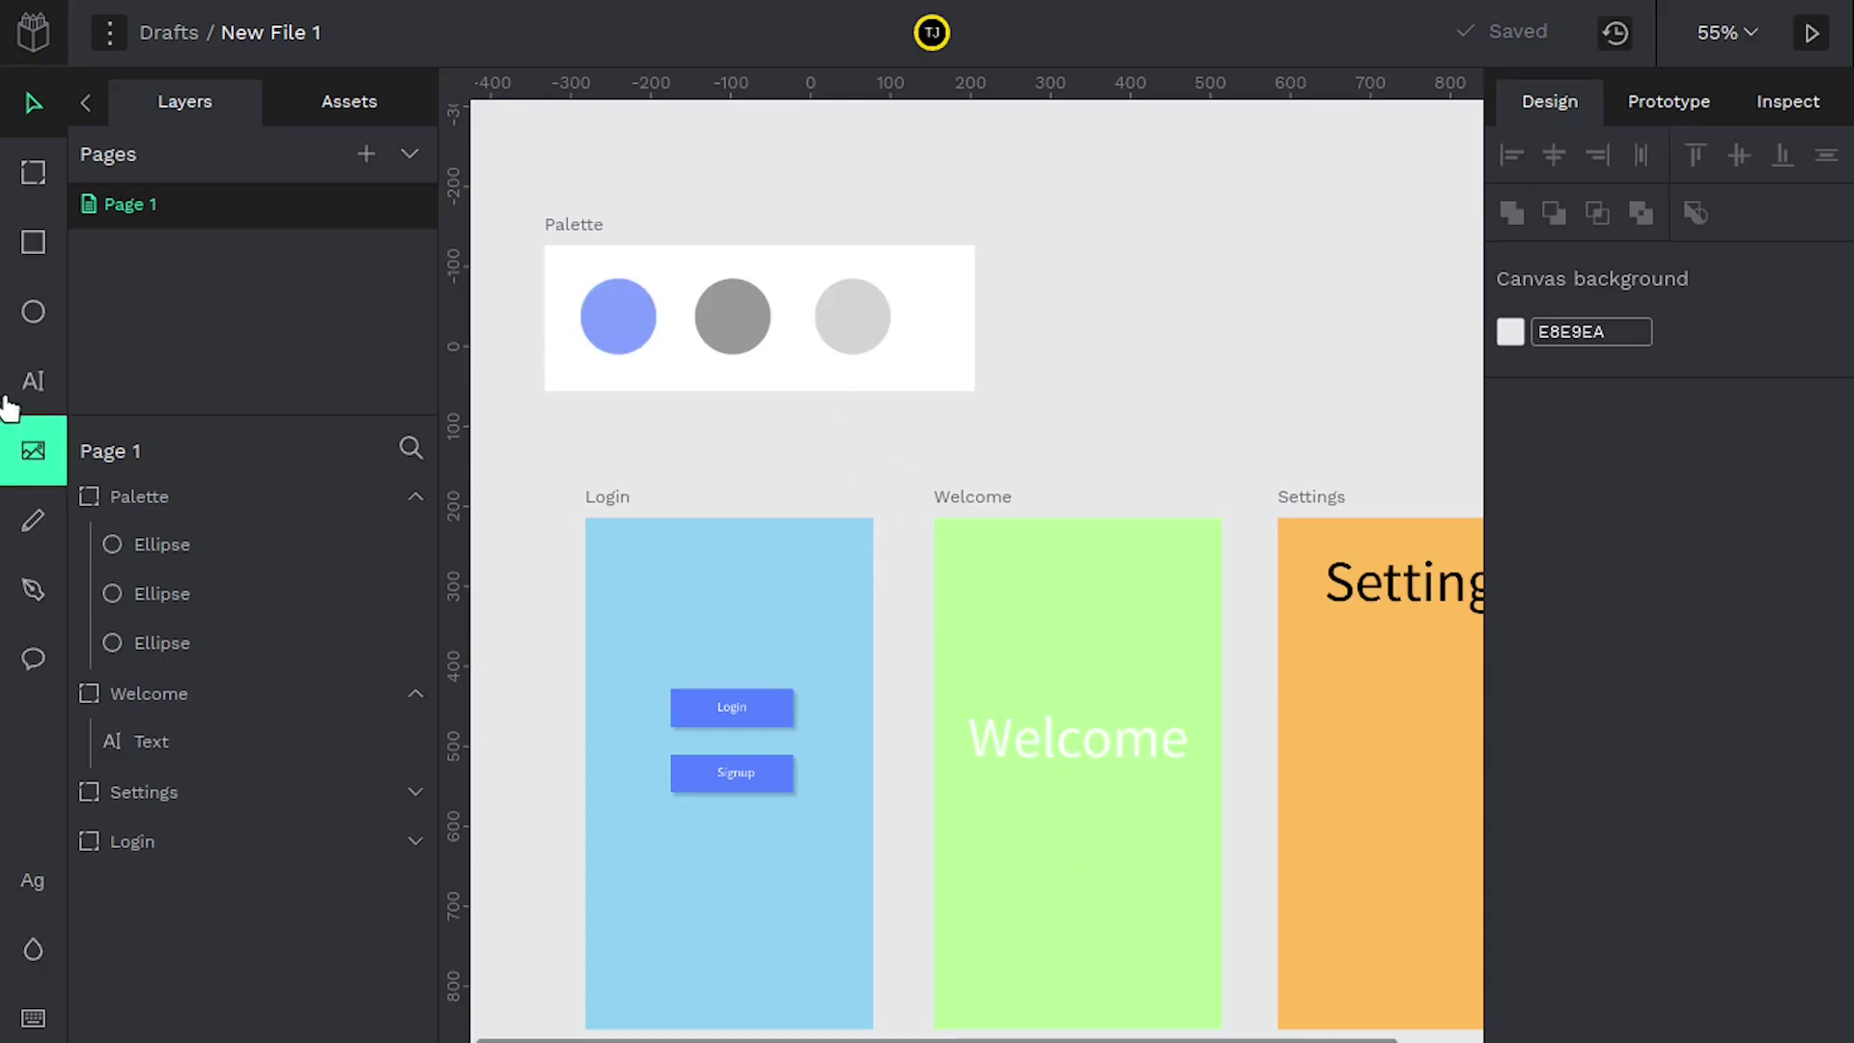
click(29, 174)
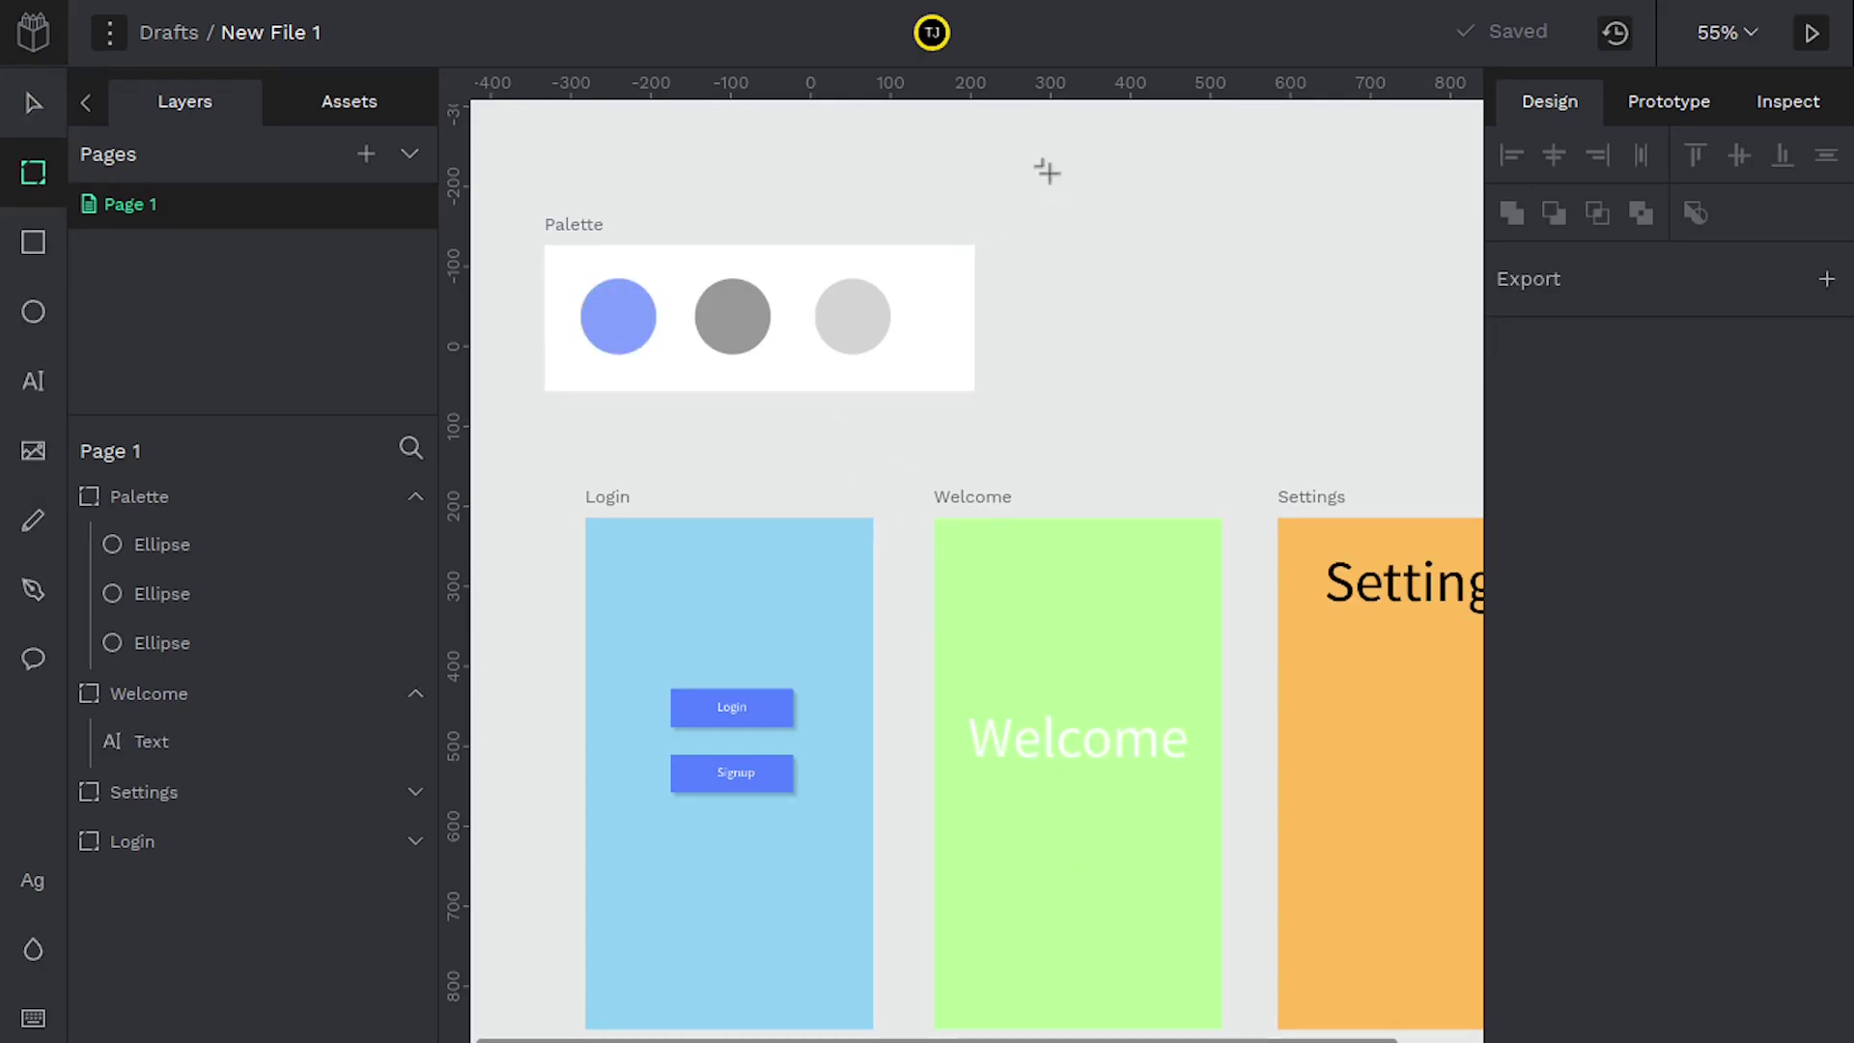
mouse_move(1048, 172)
mouse_down()
mouse_move(1221, 360)
mouse_move(1302, 408)
mouse_up()
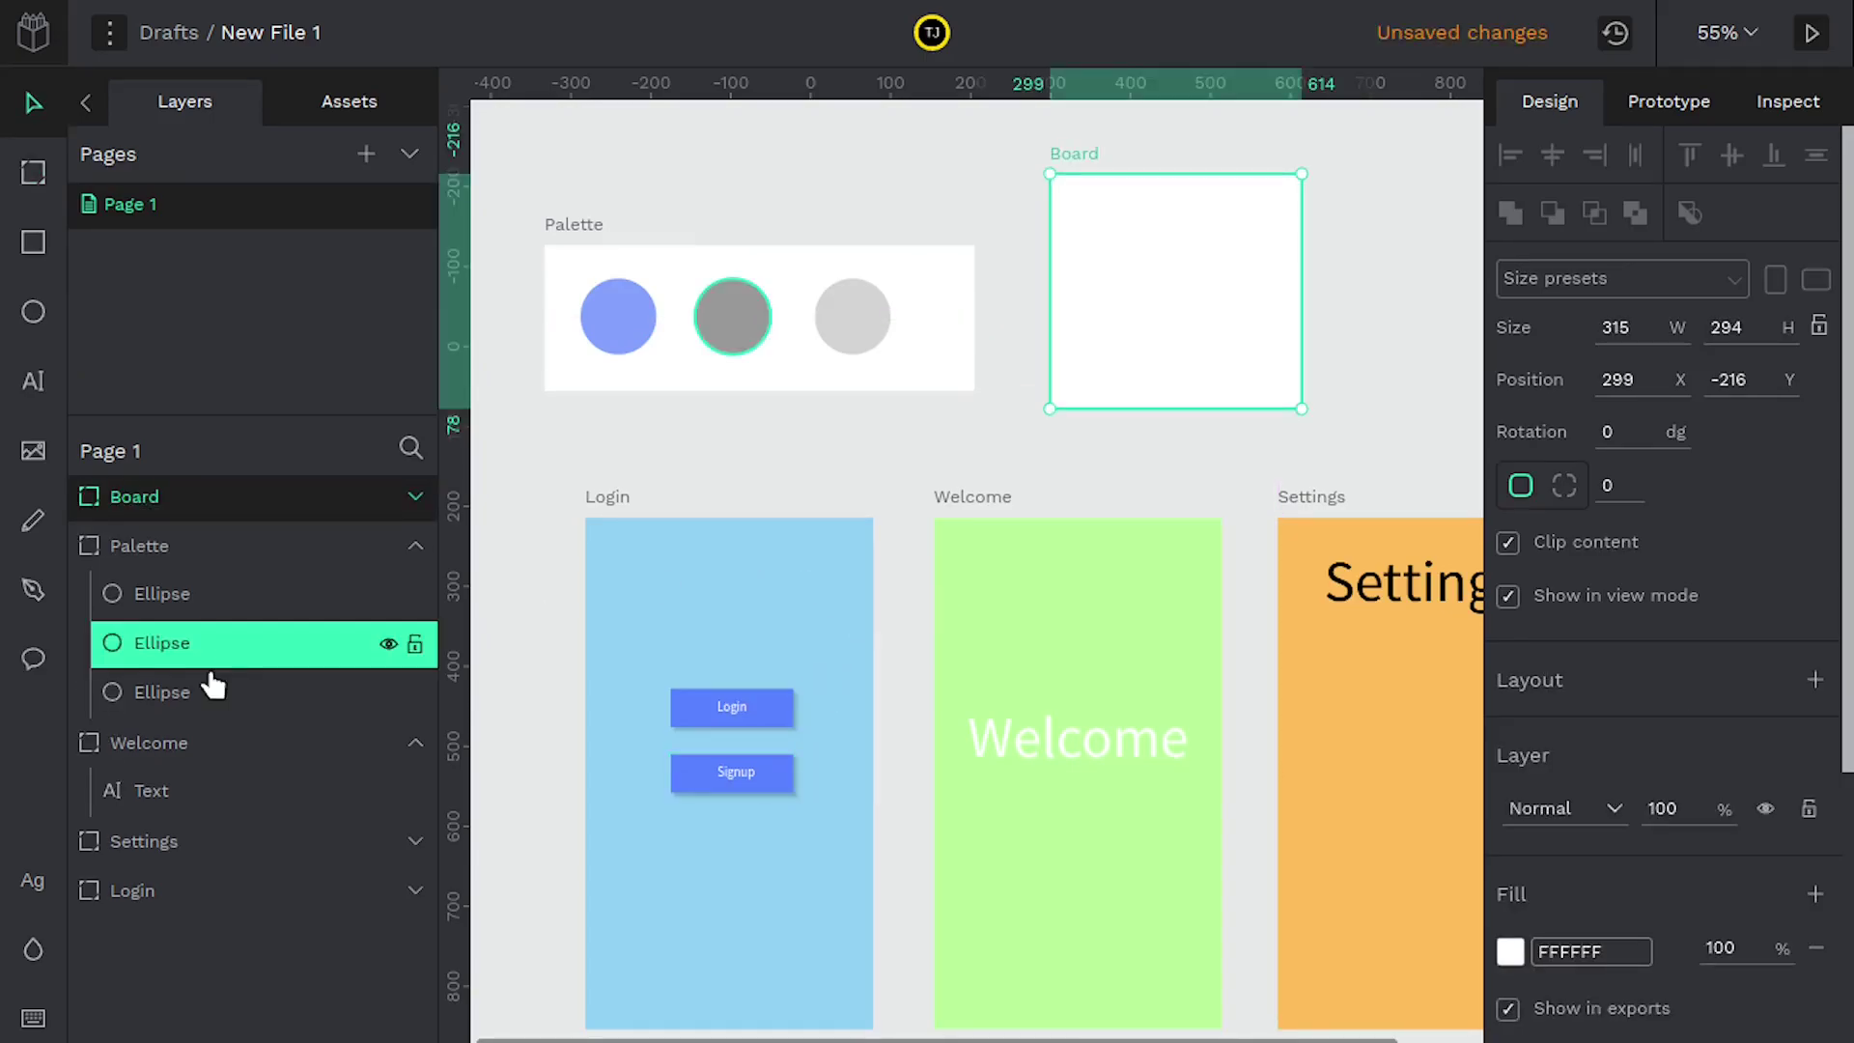
double_click(179, 500)
text(Butto)
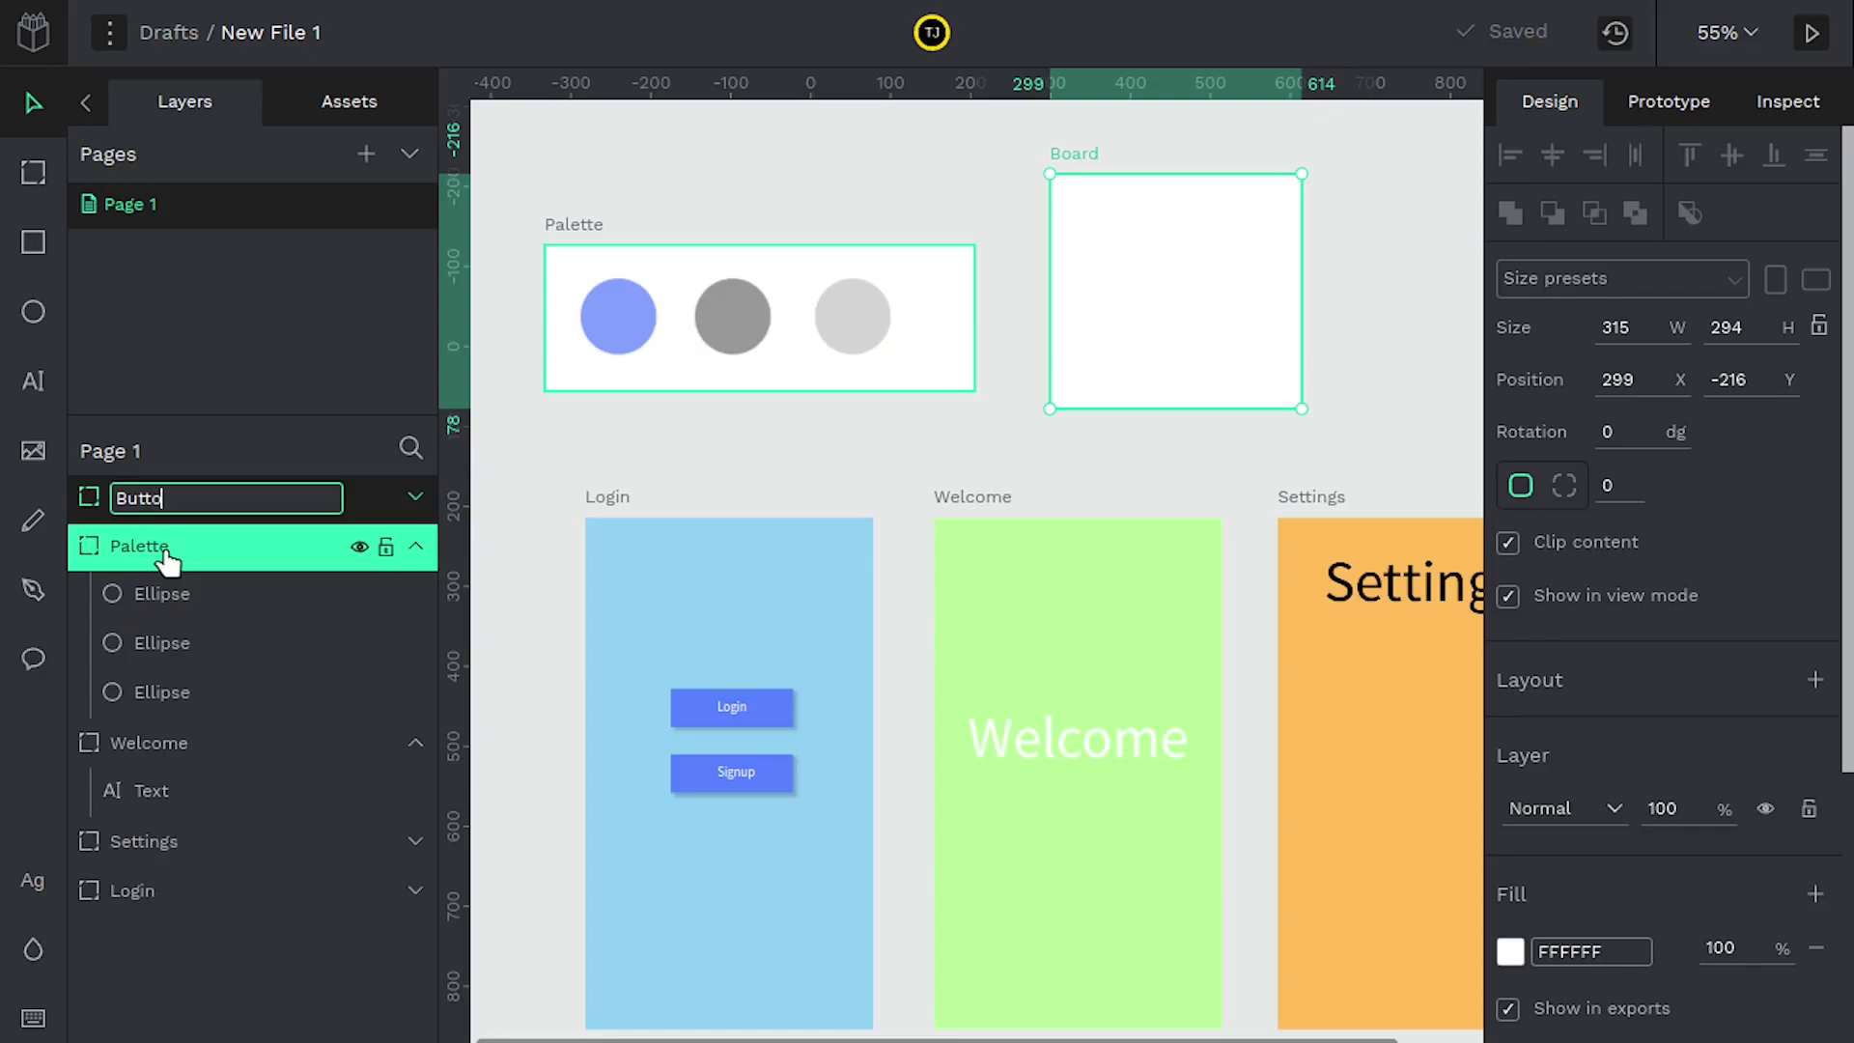
text(ns)
click(914, 406)
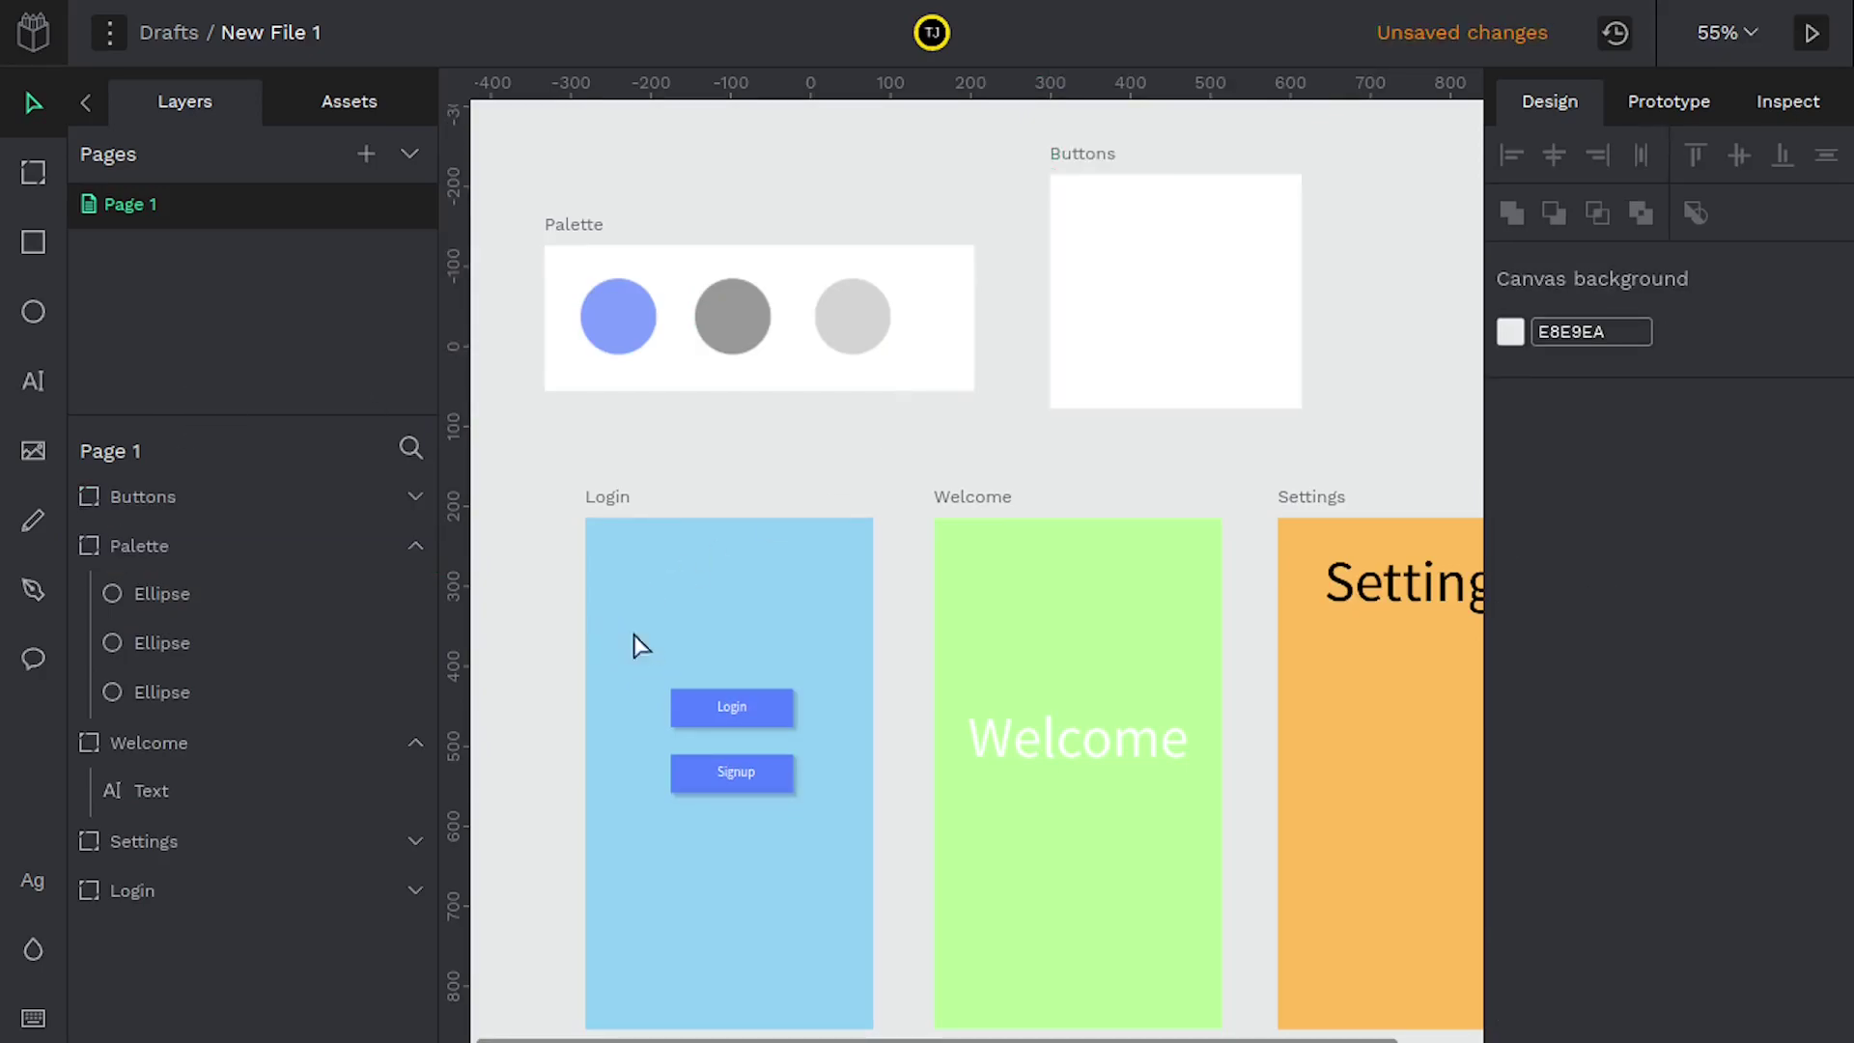
Move the Login and Signup buttons into the Buttons board.
drag(544, 653, 795, 814)
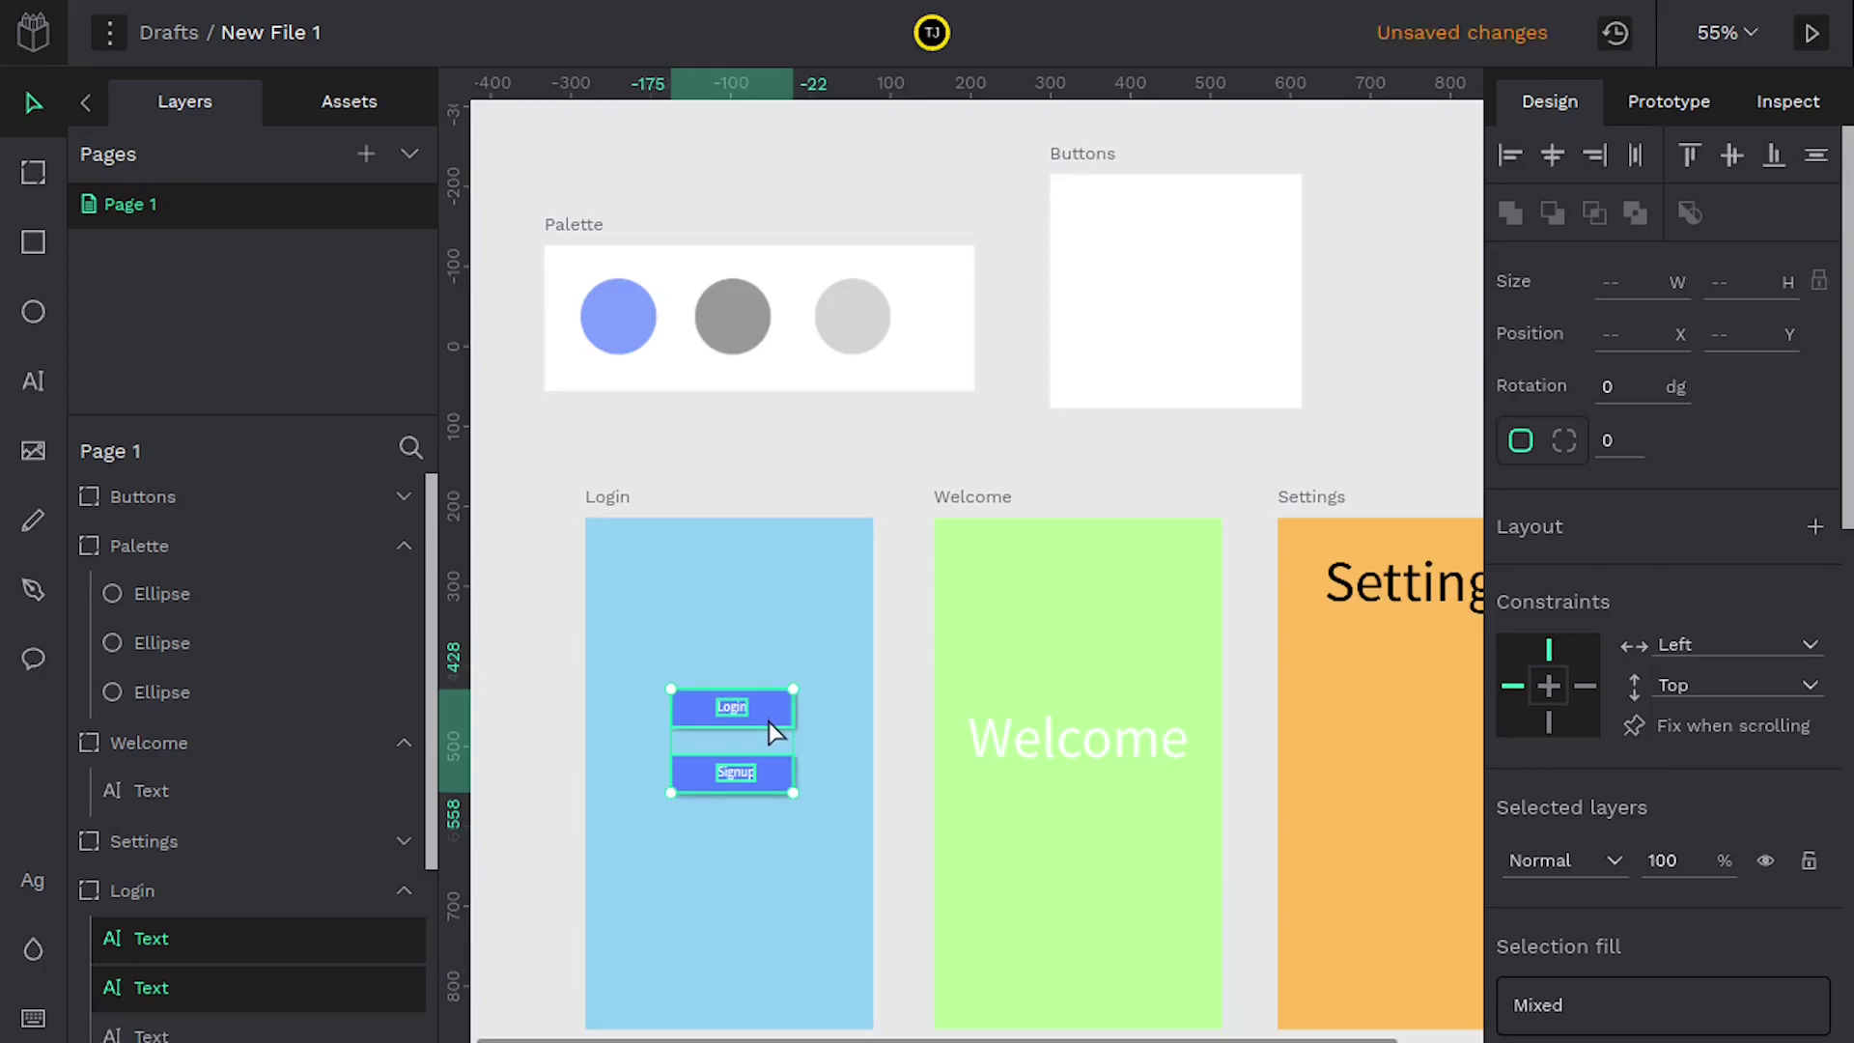
drag(770, 728, 1208, 261)
click(964, 198)
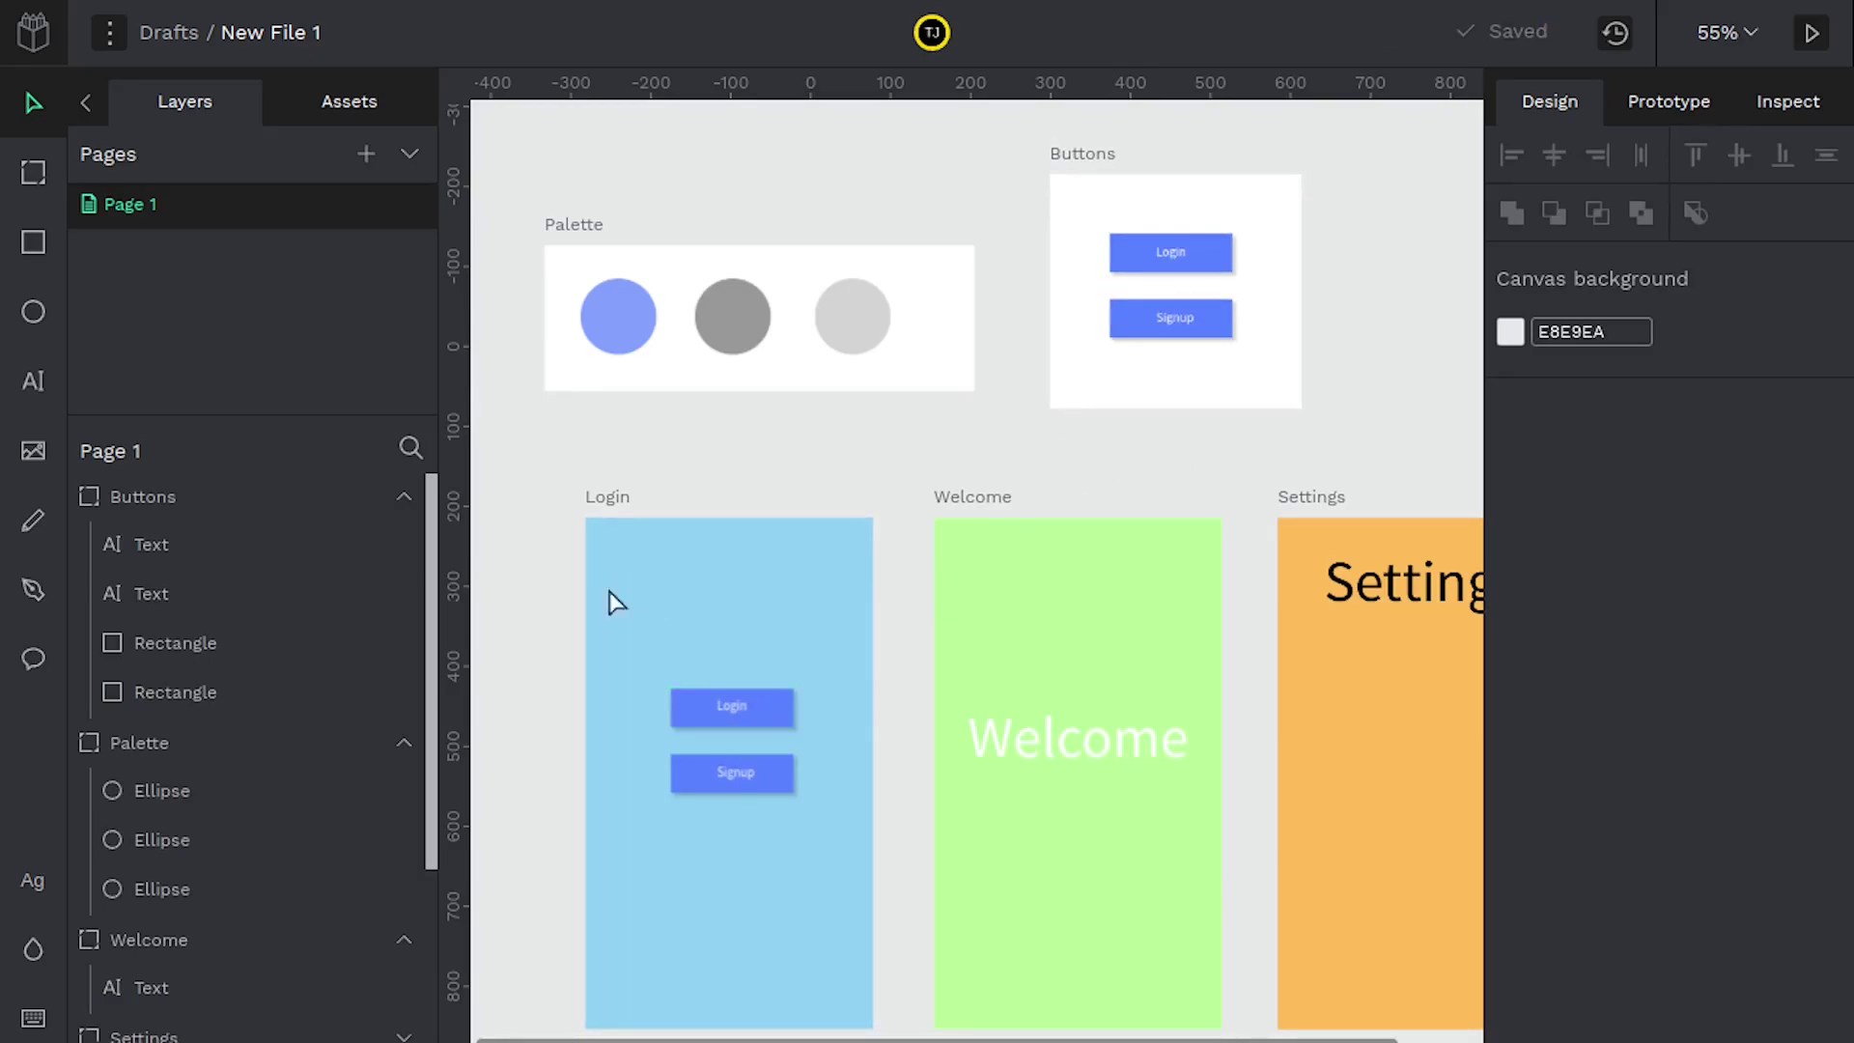
Copy the Signup button and paste it at the top of the Welcome board.
scroll(1188, 460, right, 3)
scroll(1188, 459, up, 2)
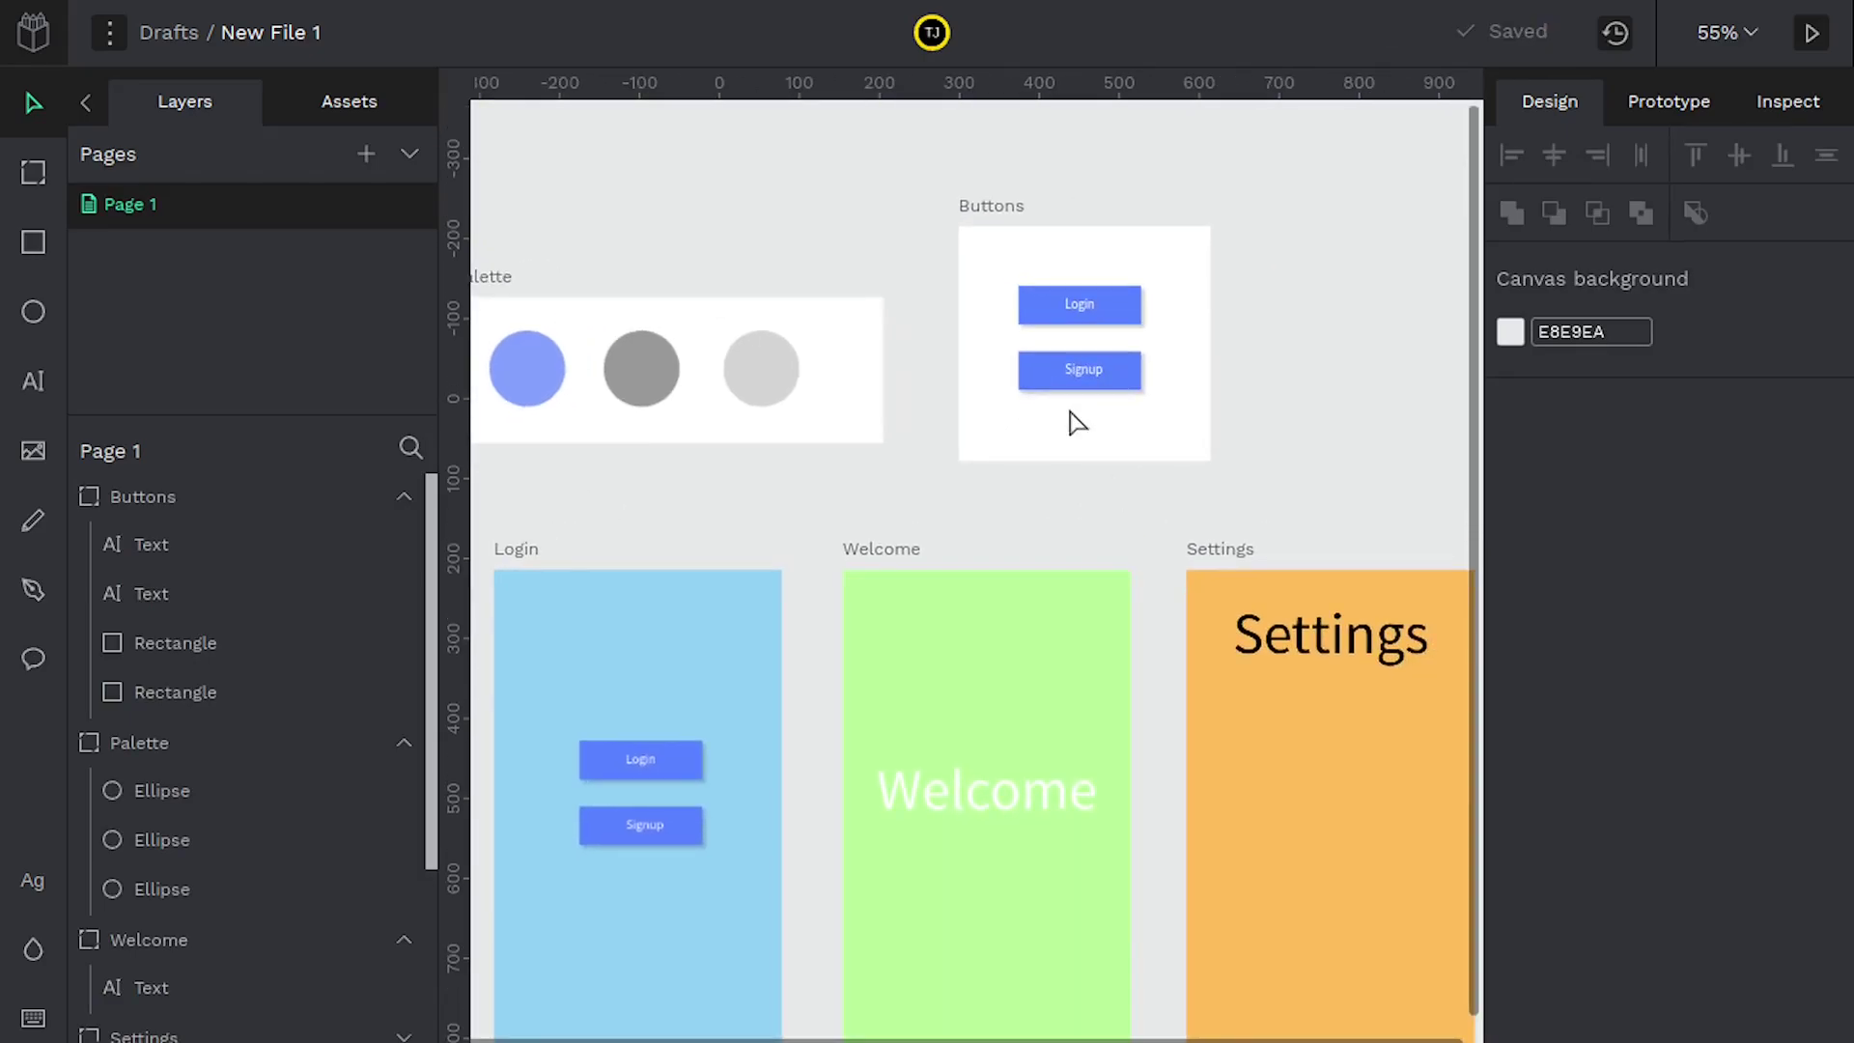
drag(1152, 417, 995, 357)
right_click(1067, 376)
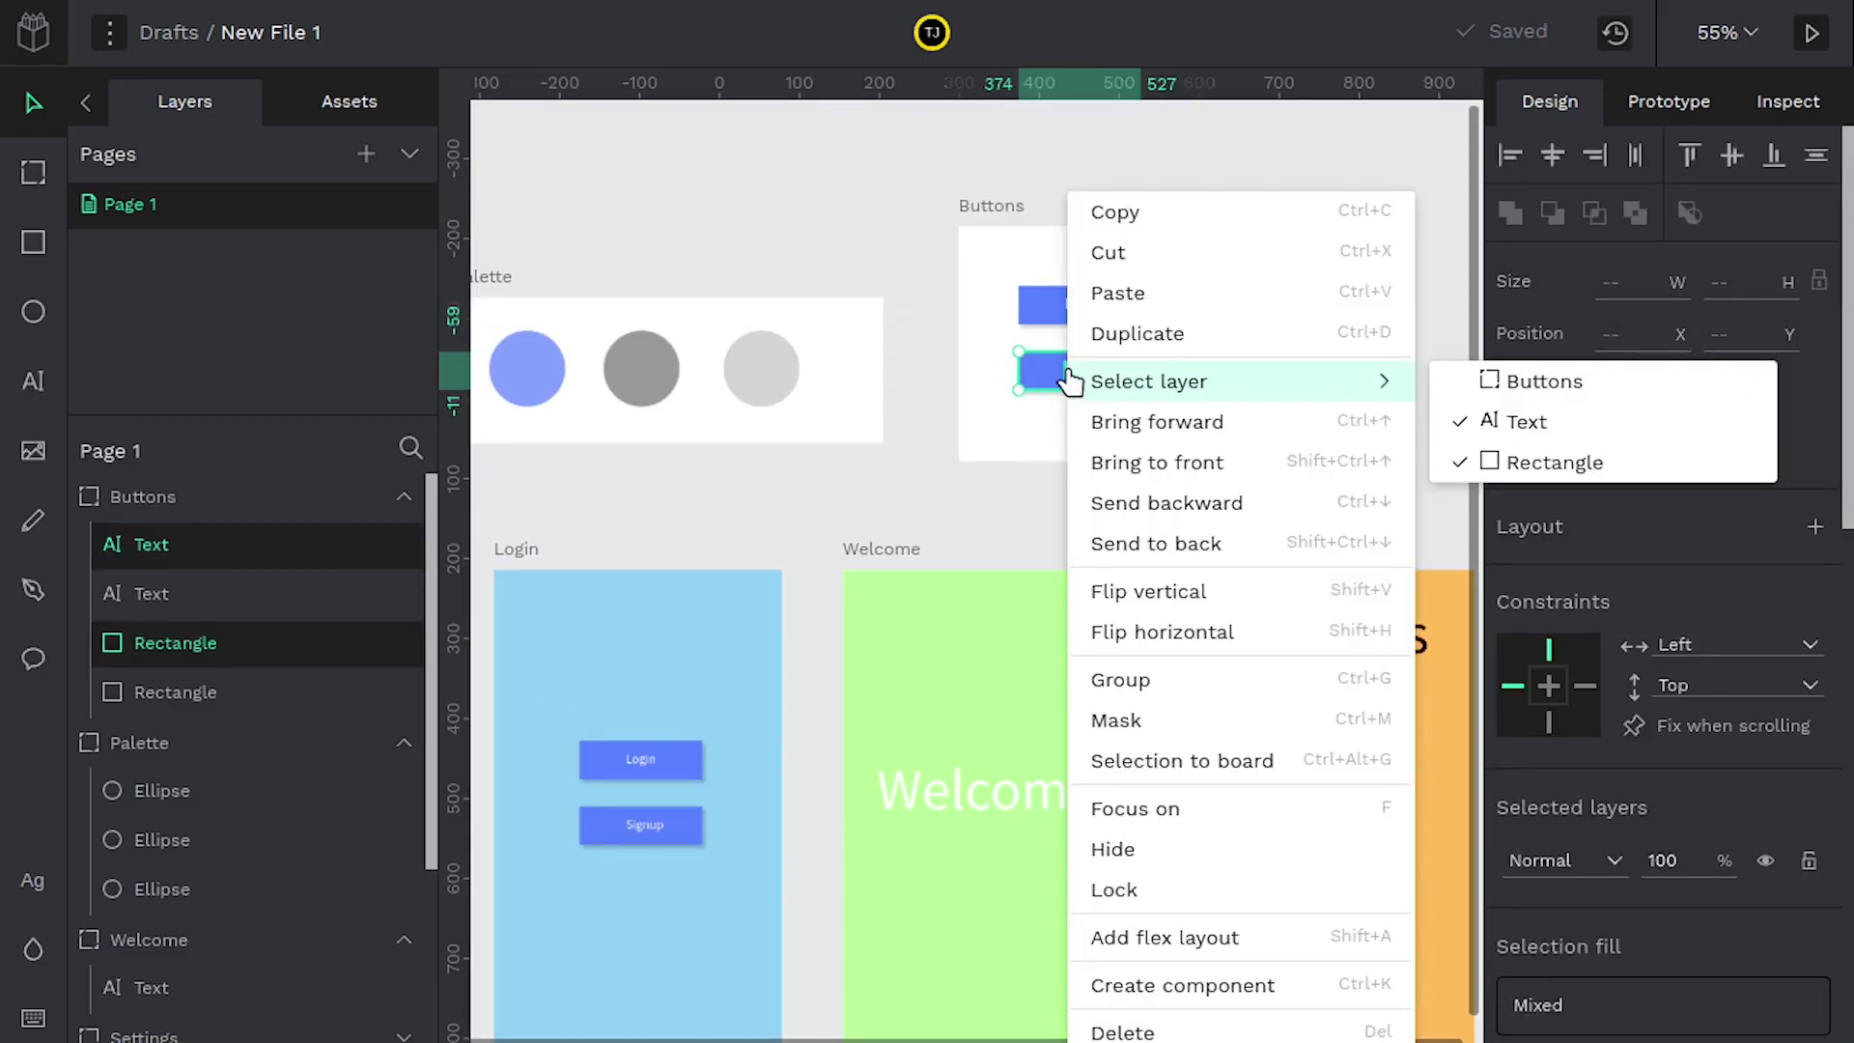
click(1116, 217)
right_click(1072, 656)
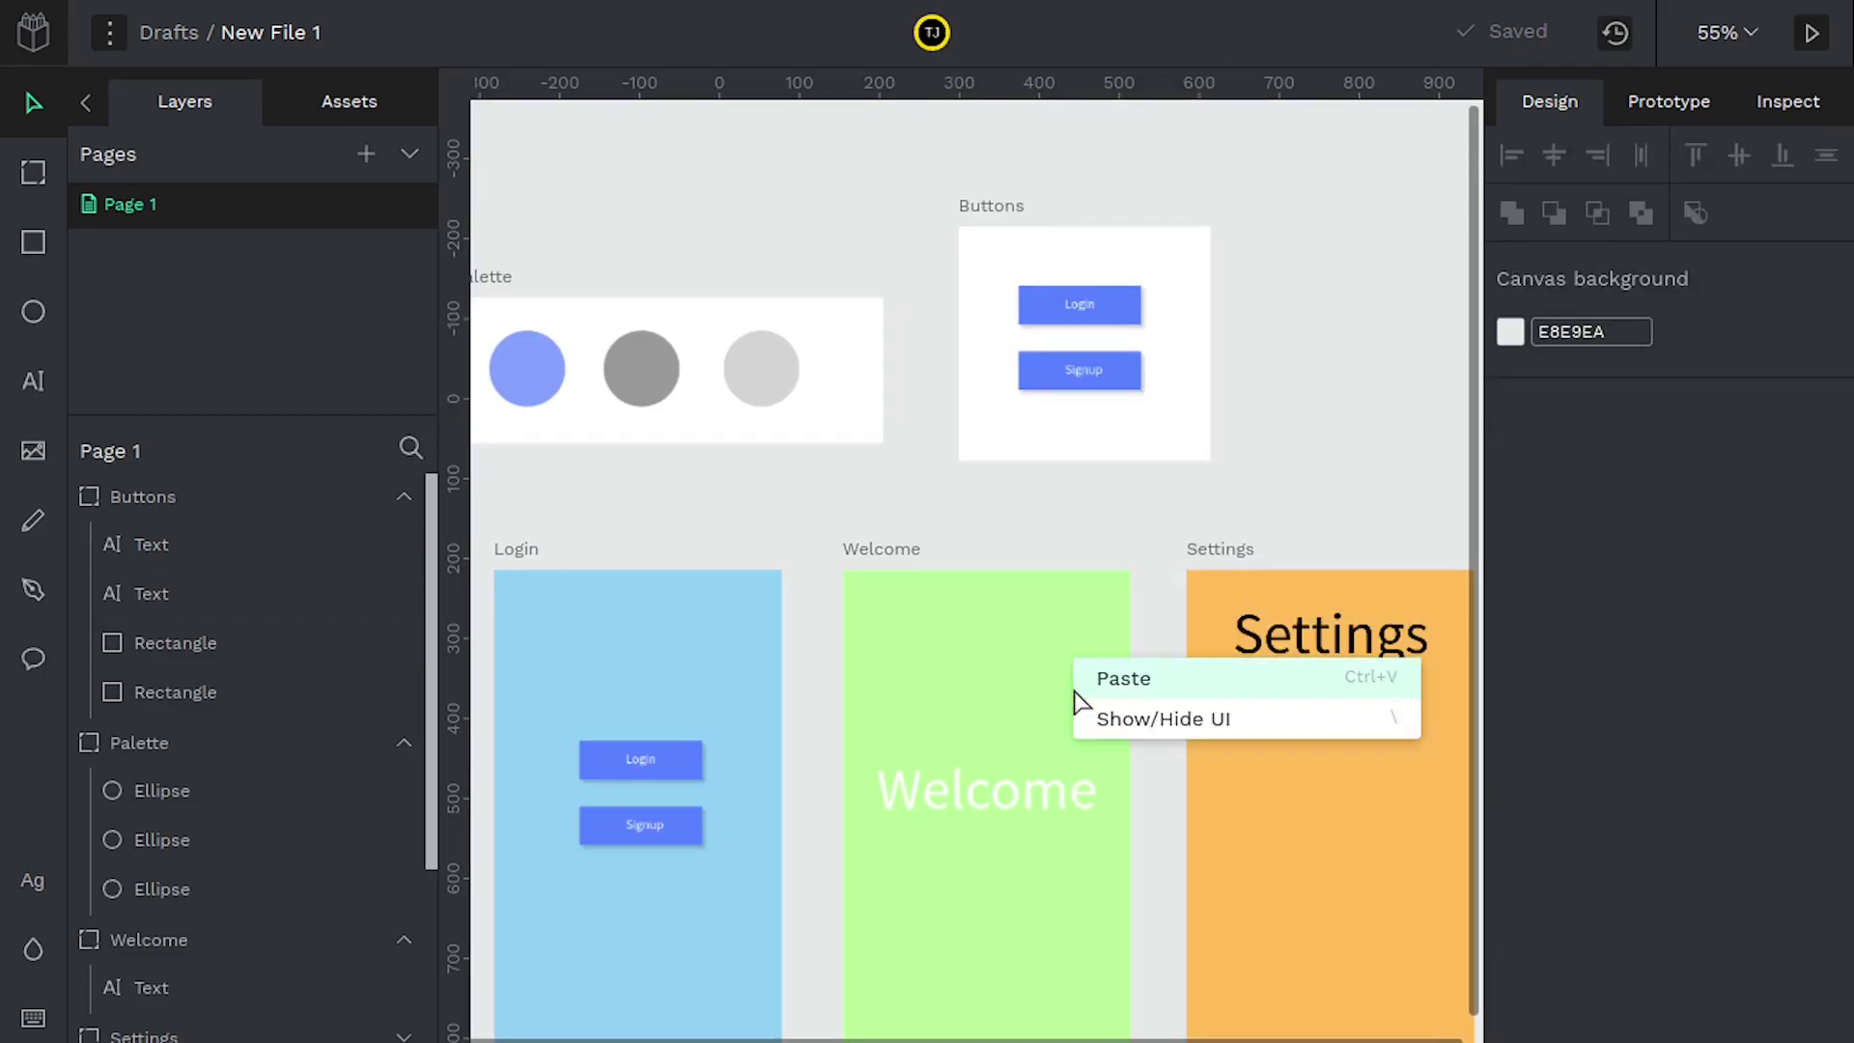
click(1079, 681)
drag(1106, 724, 1019, 641)
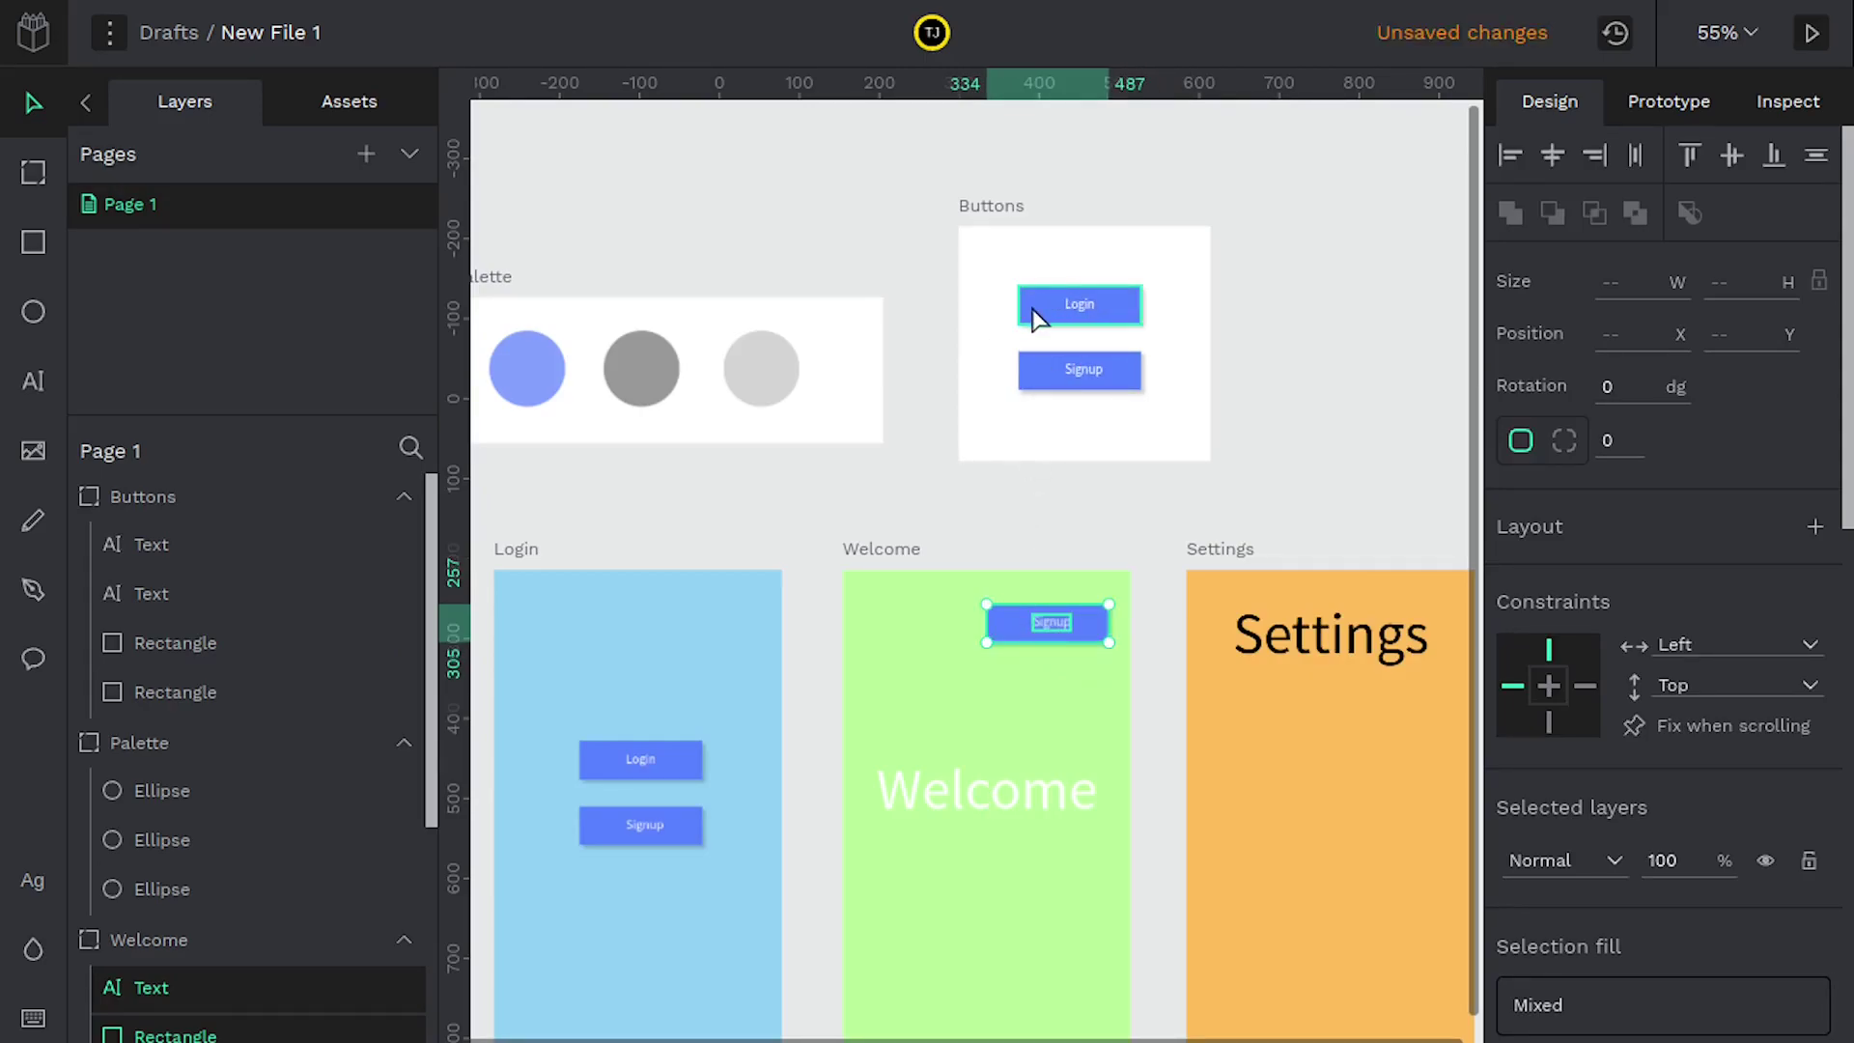
scroll(811, 311, left, 2)
scroll(811, 311, up, 1)
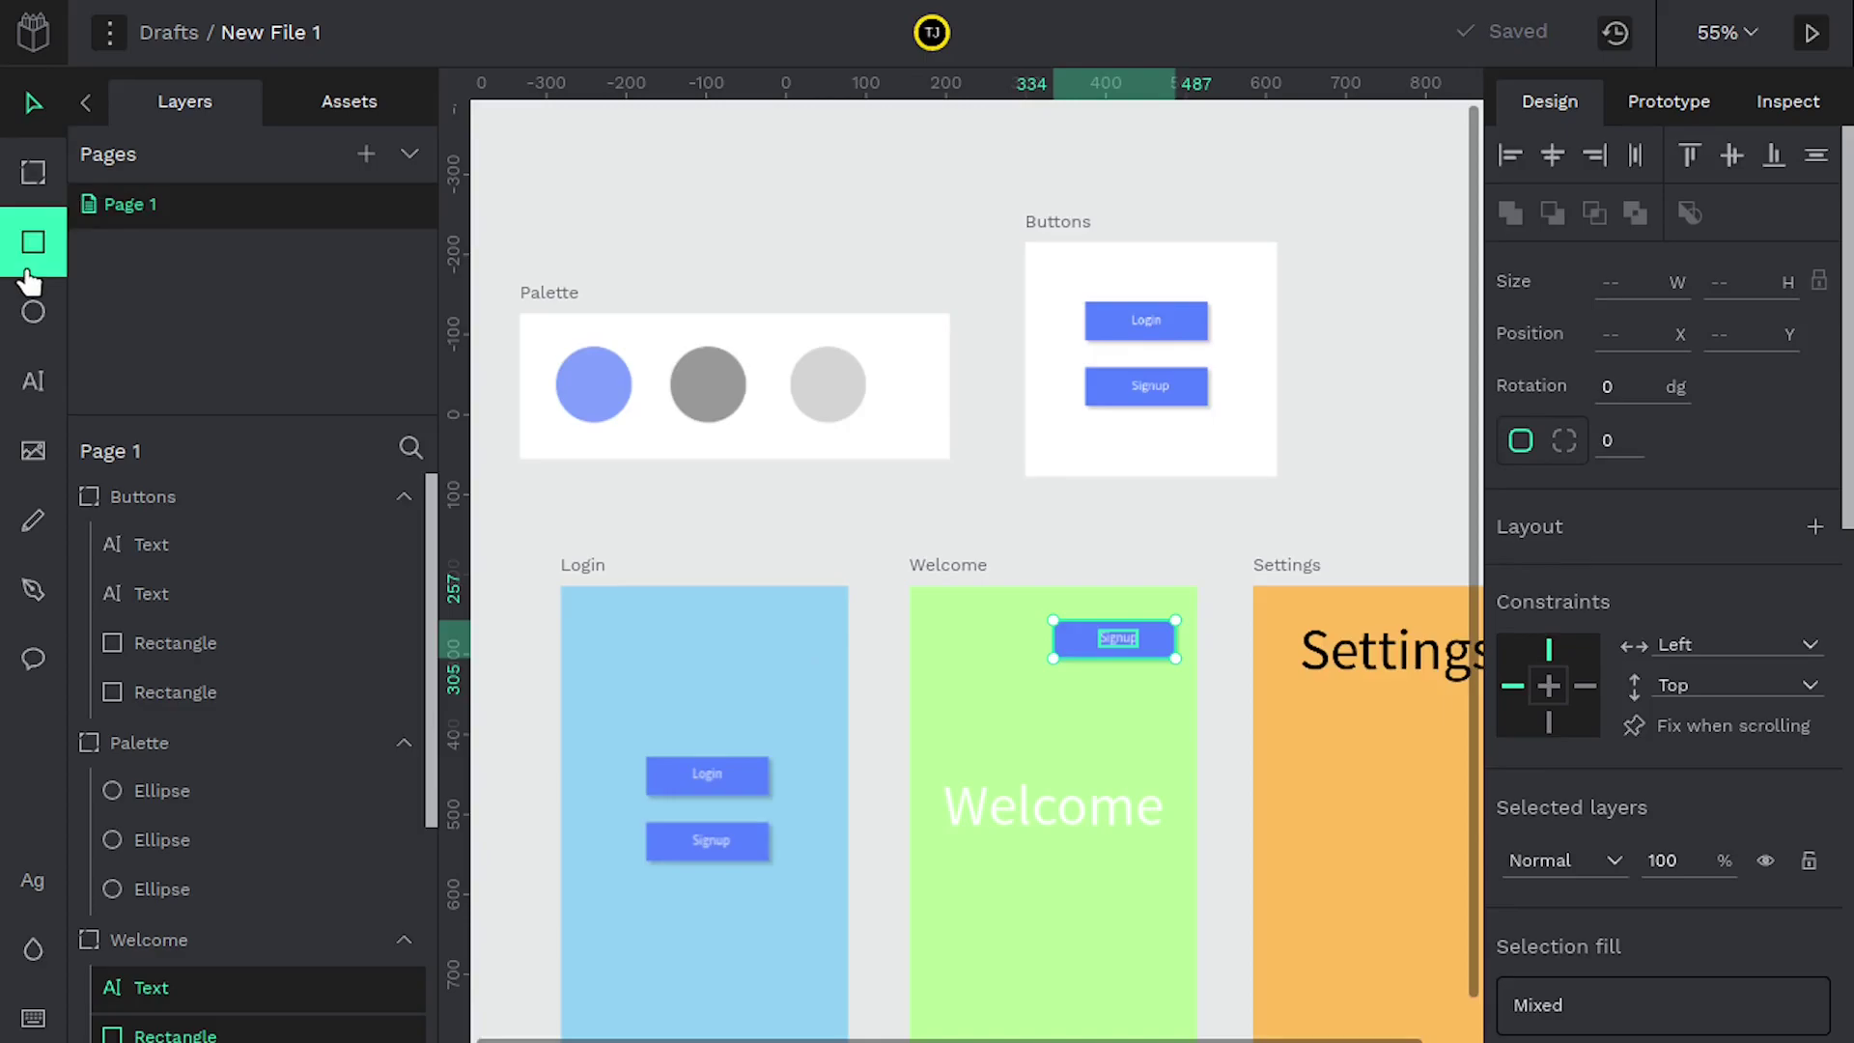
click(33, 172)
click(33, 241)
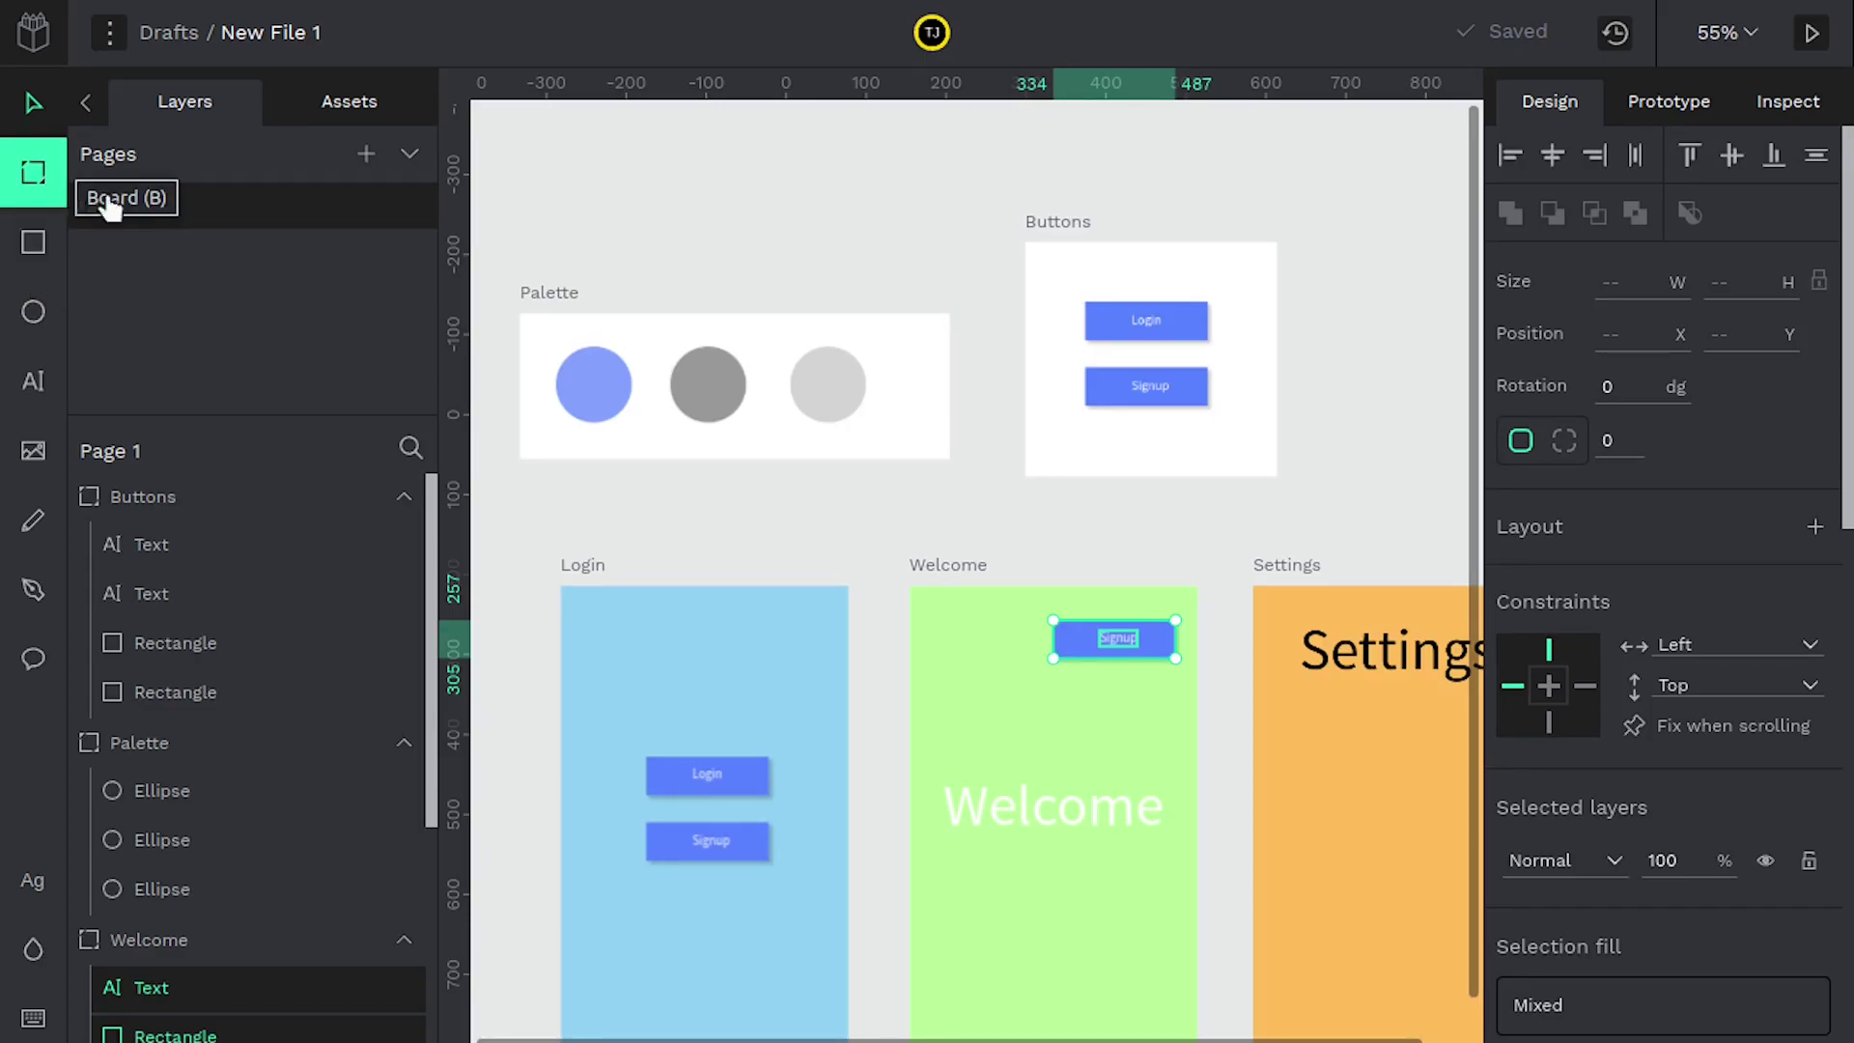
Draw a small board above the Palette, then delete it.
click(33, 172)
drag(555, 203, 644, 249)
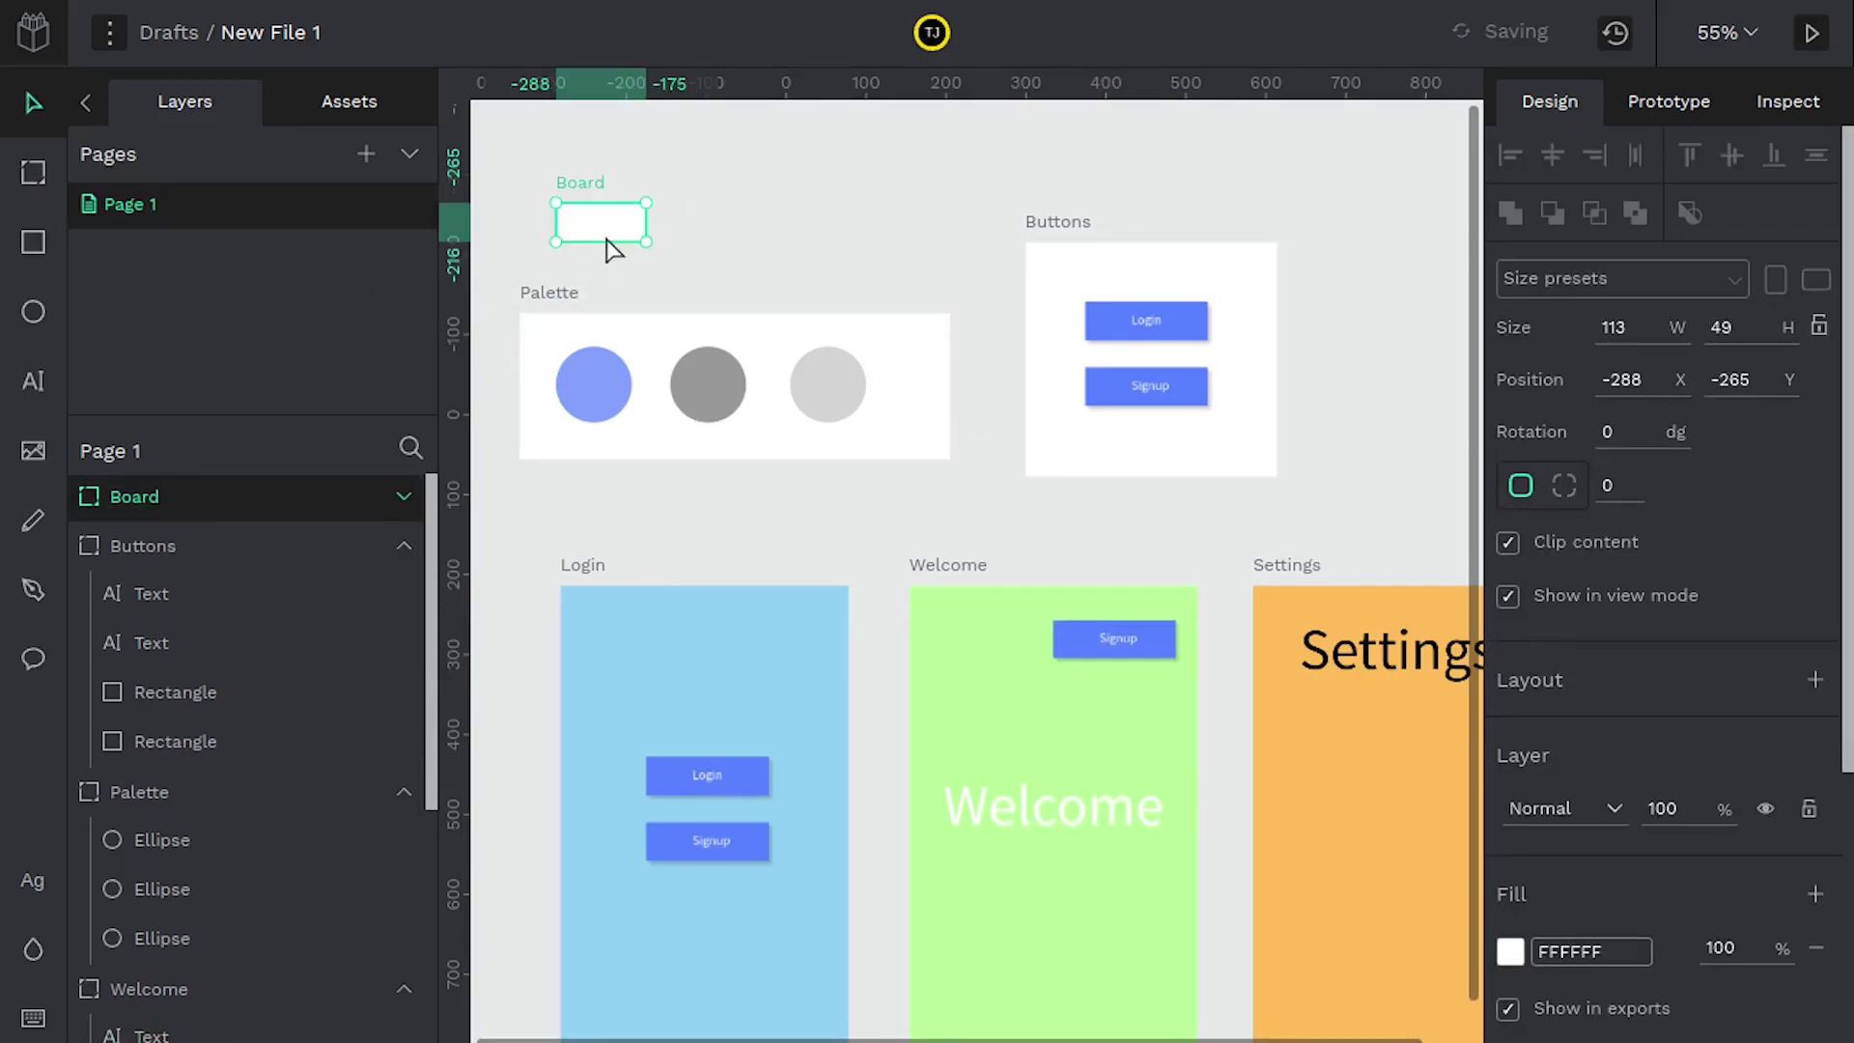
key(Delete)
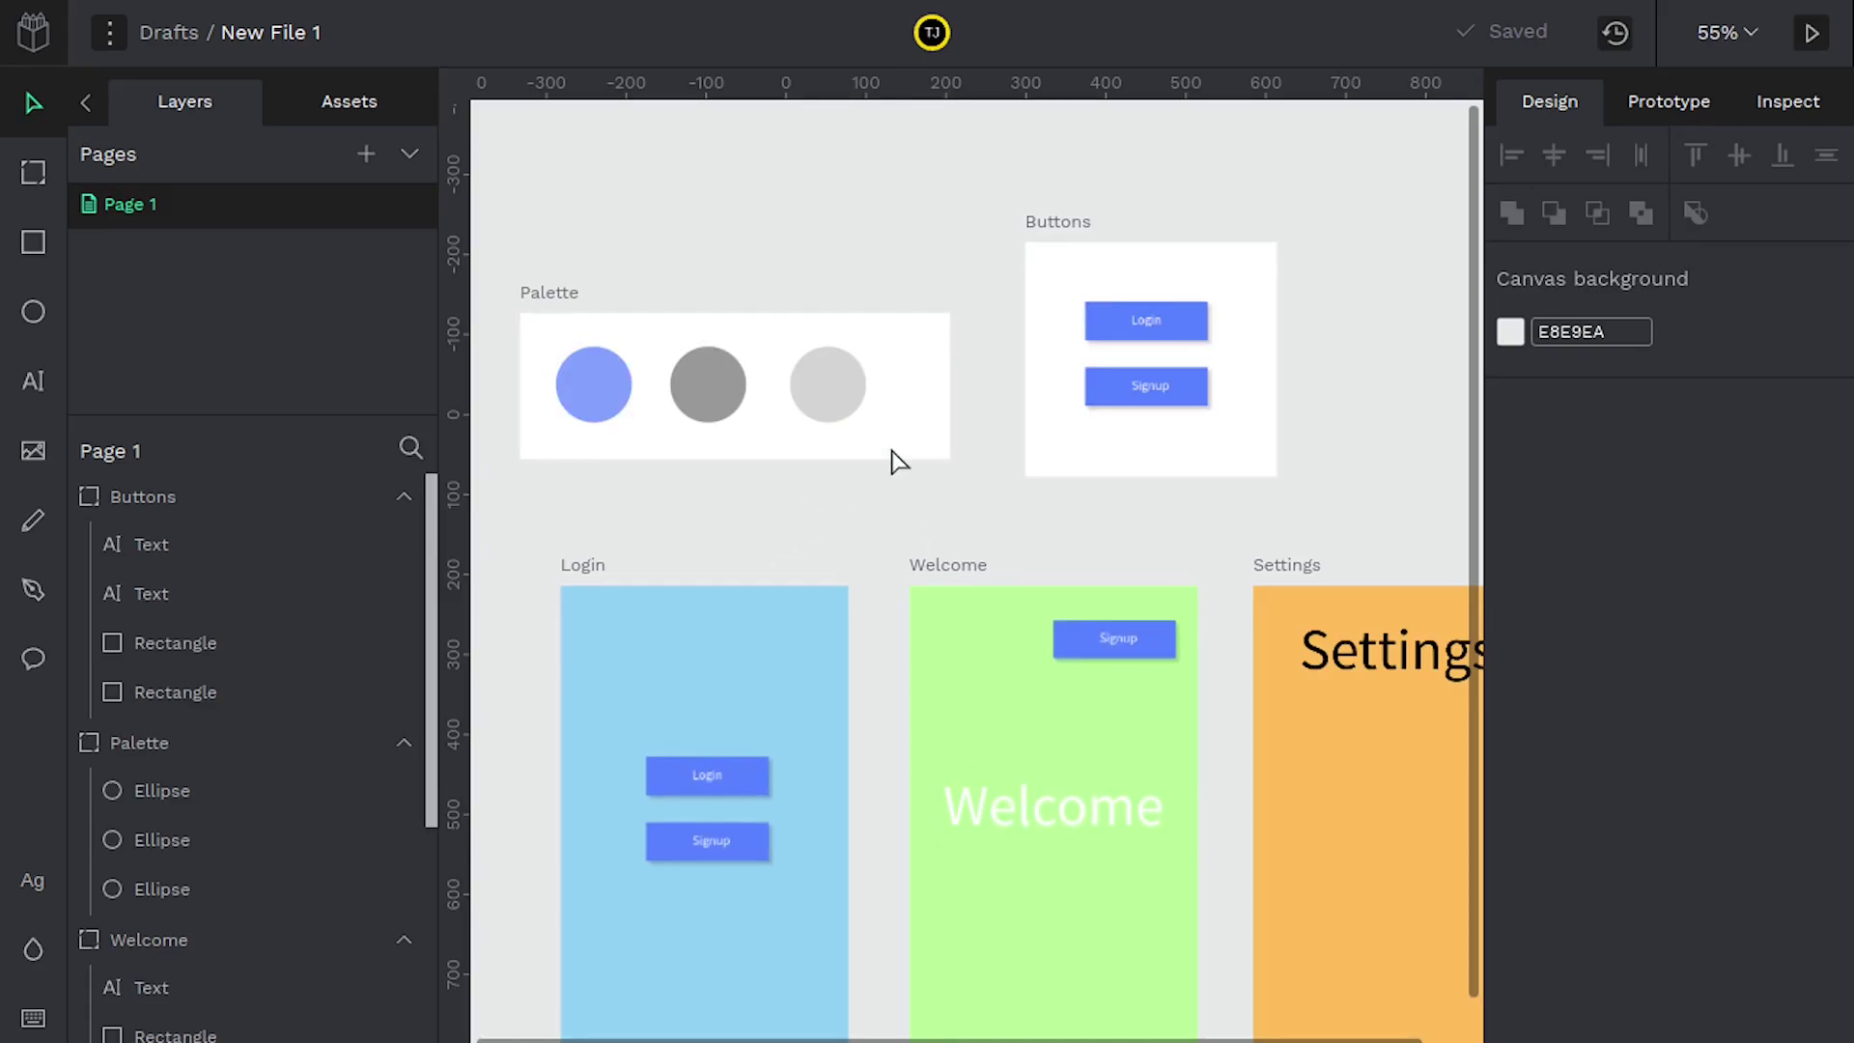
Widen the Buttons board leftward, then select the Palette board.
click(121, 500)
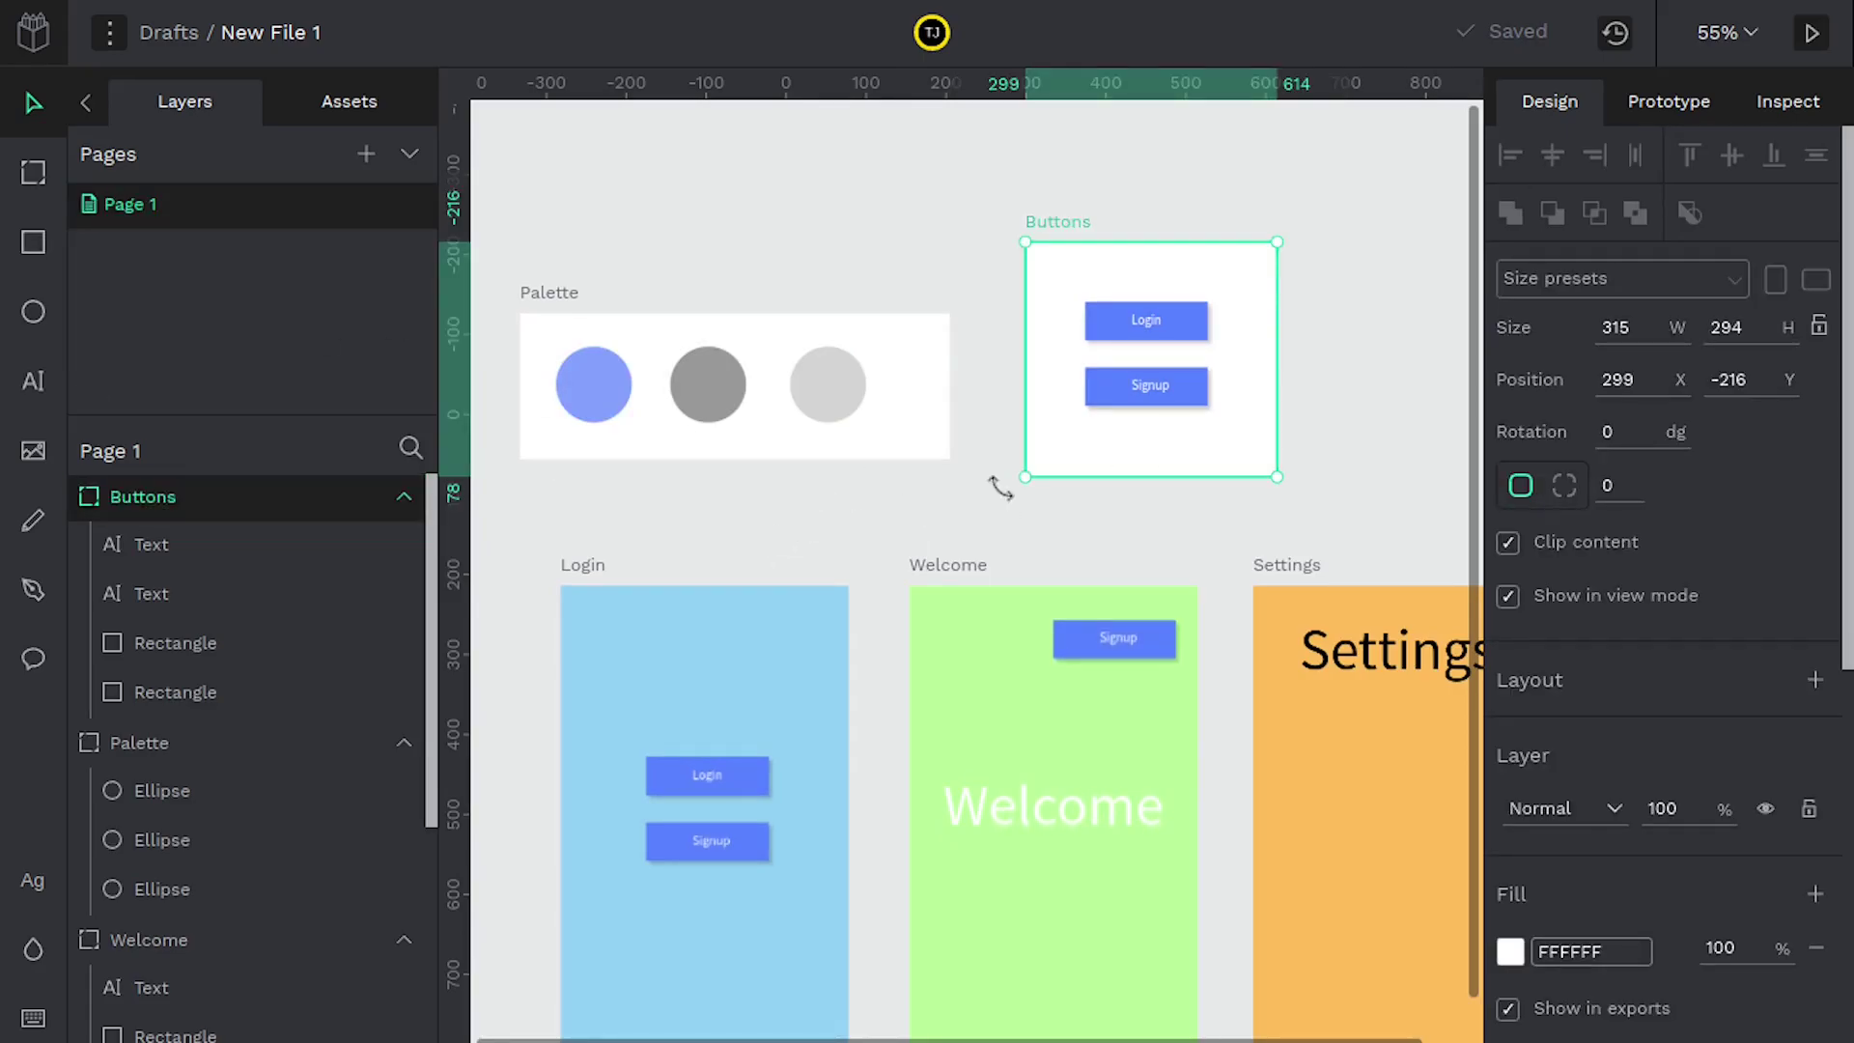
drag(1016, 481, 945, 491)
click(170, 749)
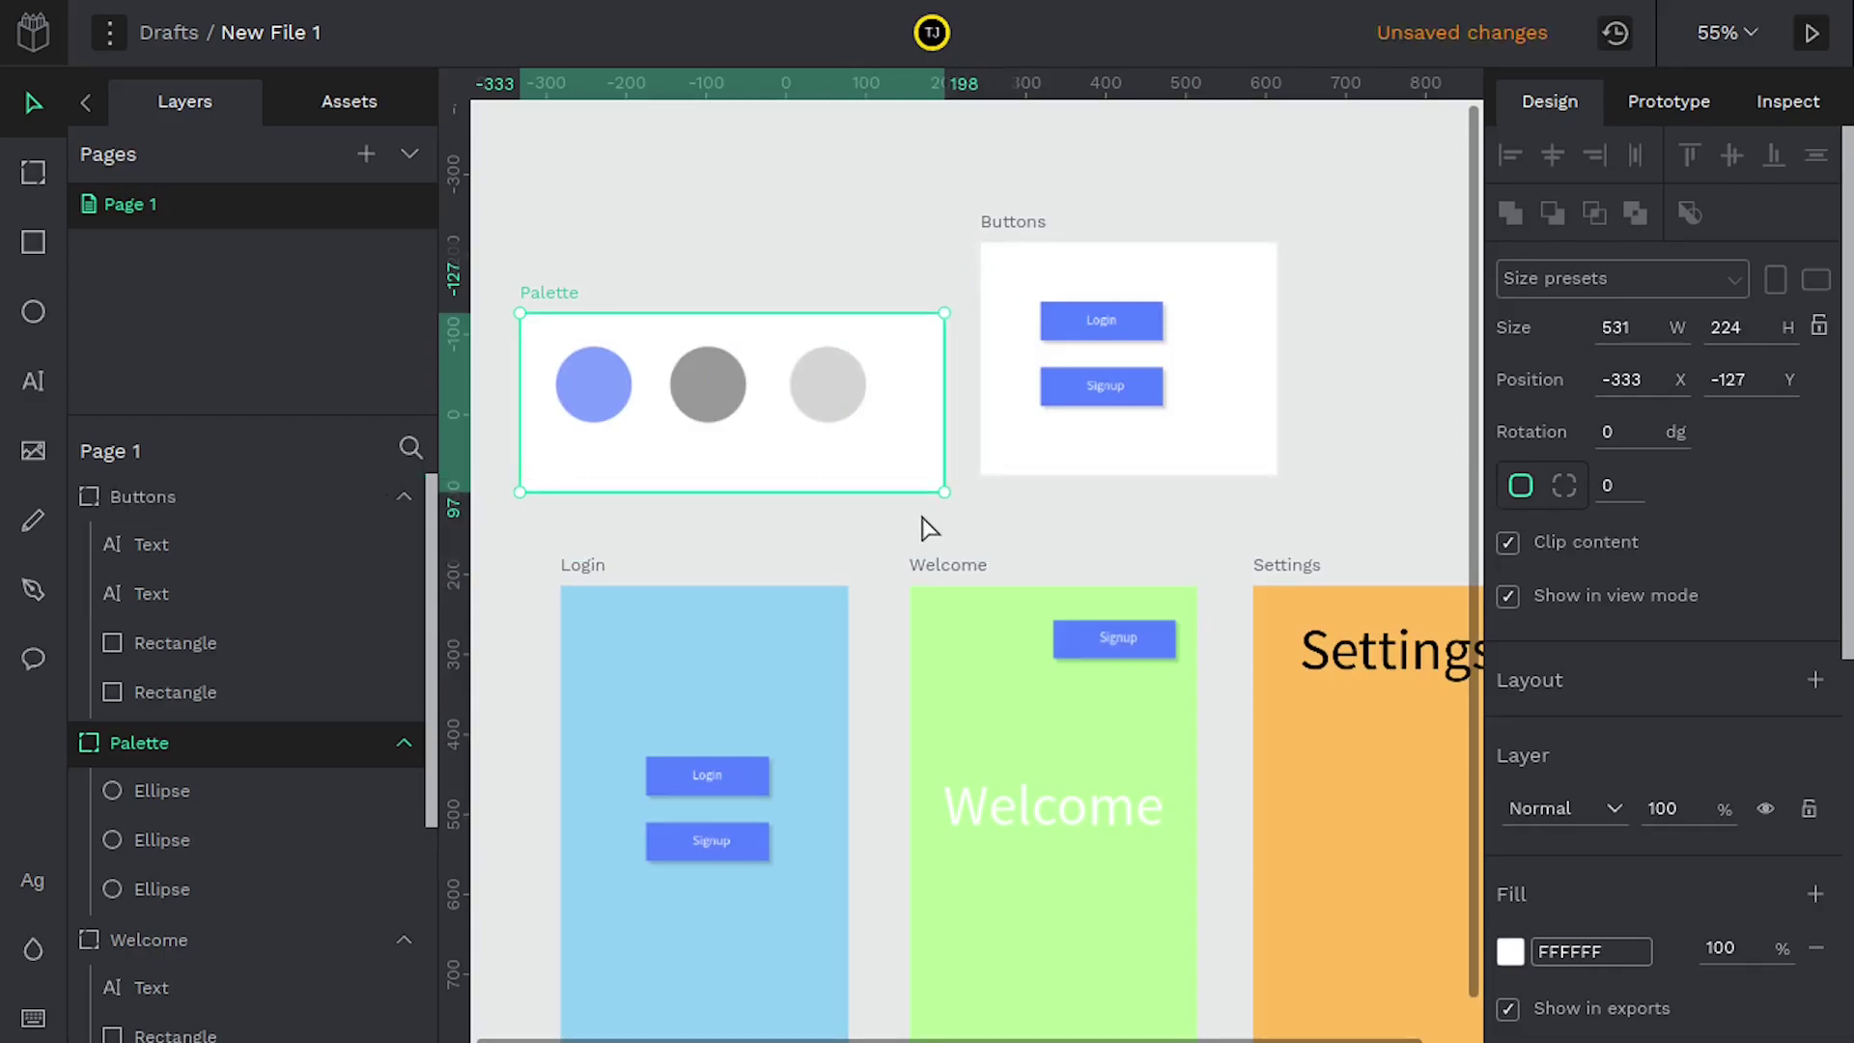